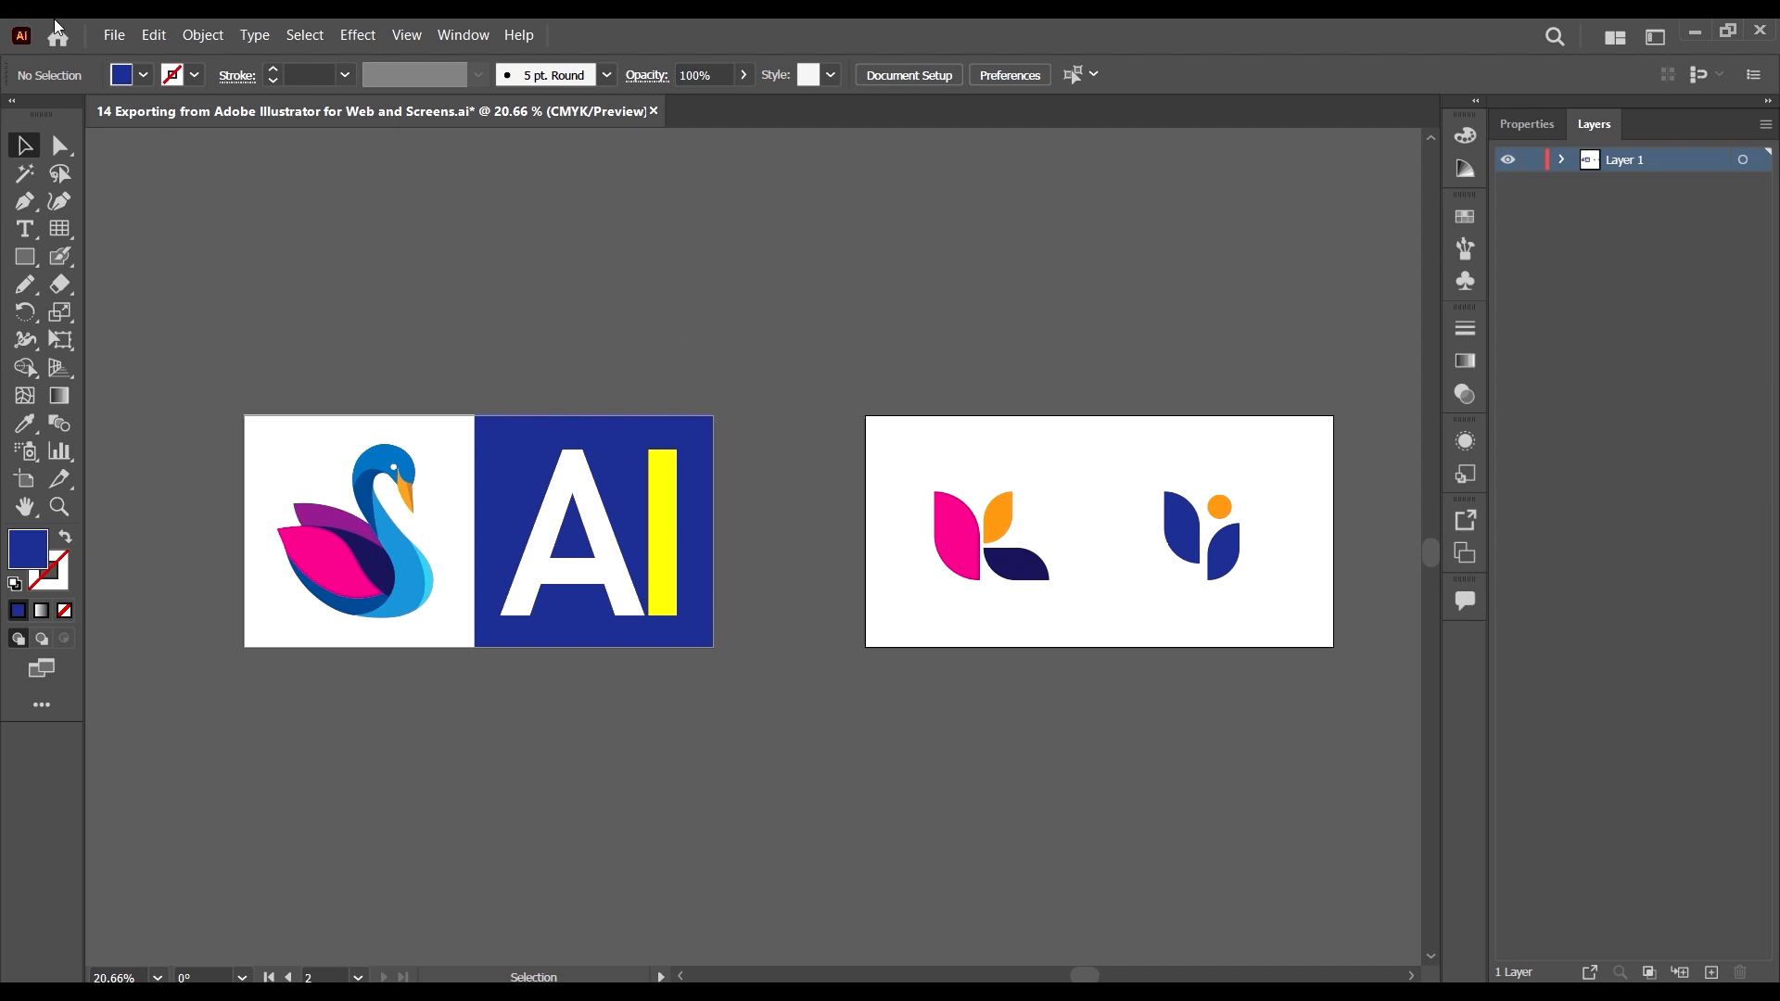
pyautogui.click(114, 34)
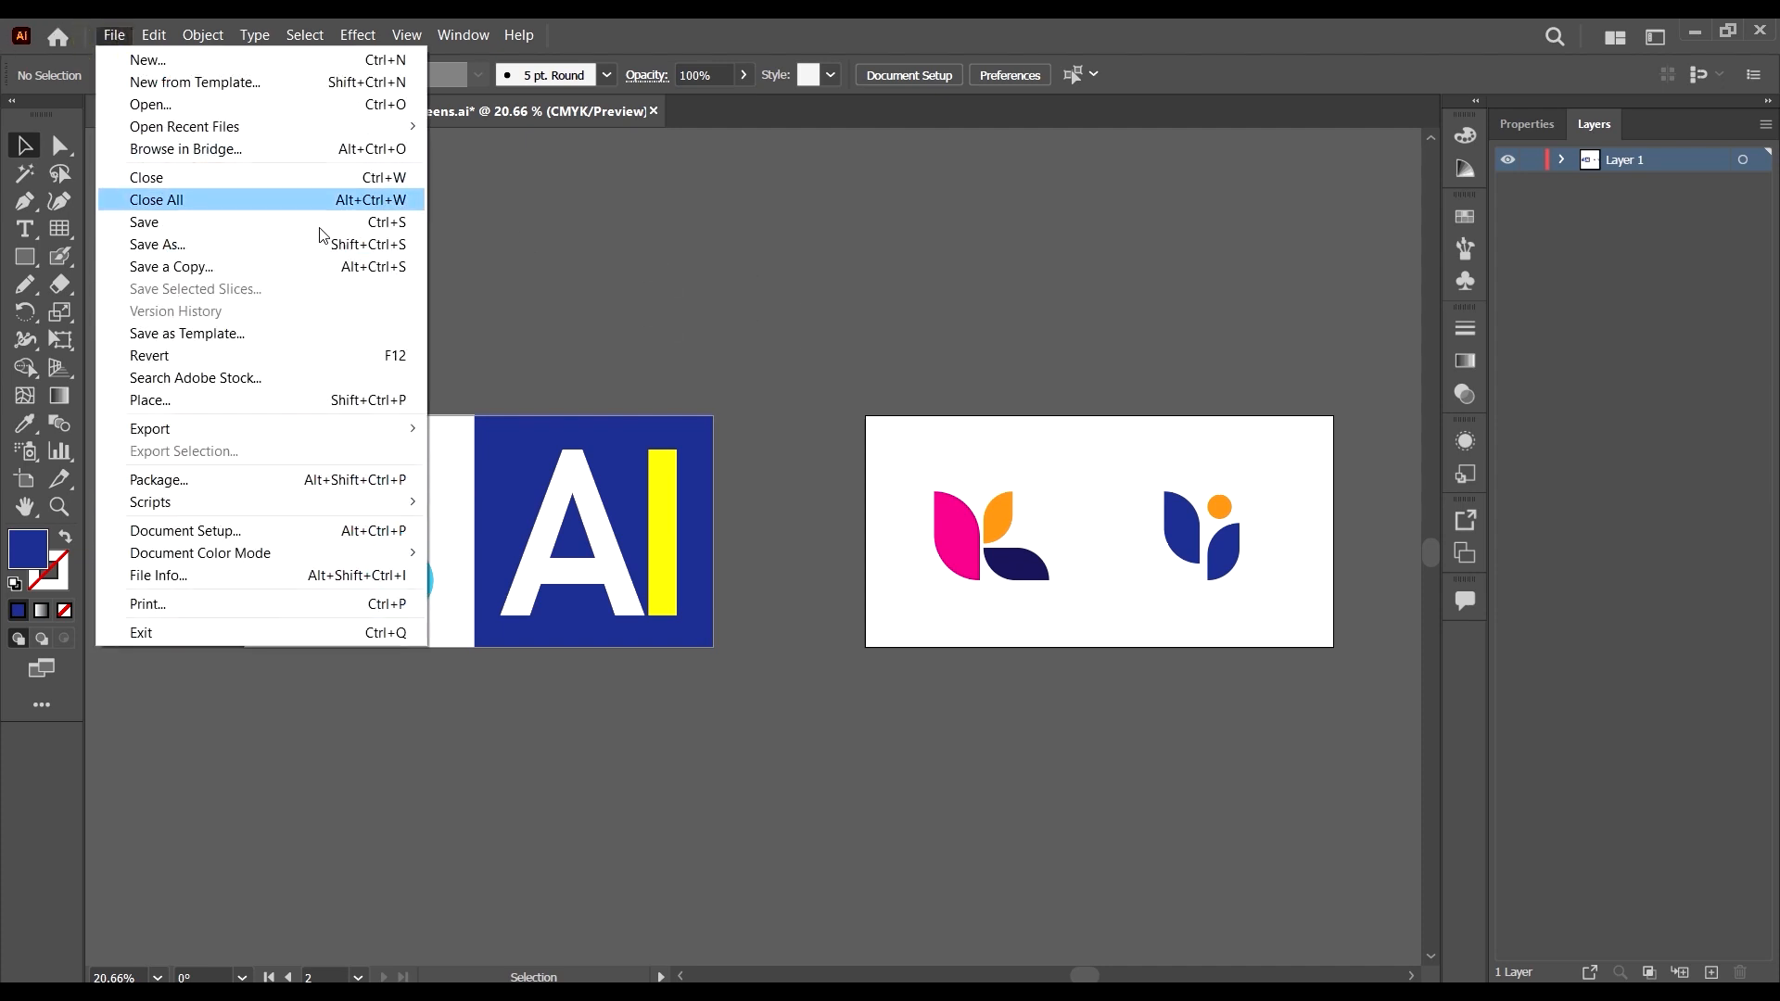
pyautogui.click(182, 103)
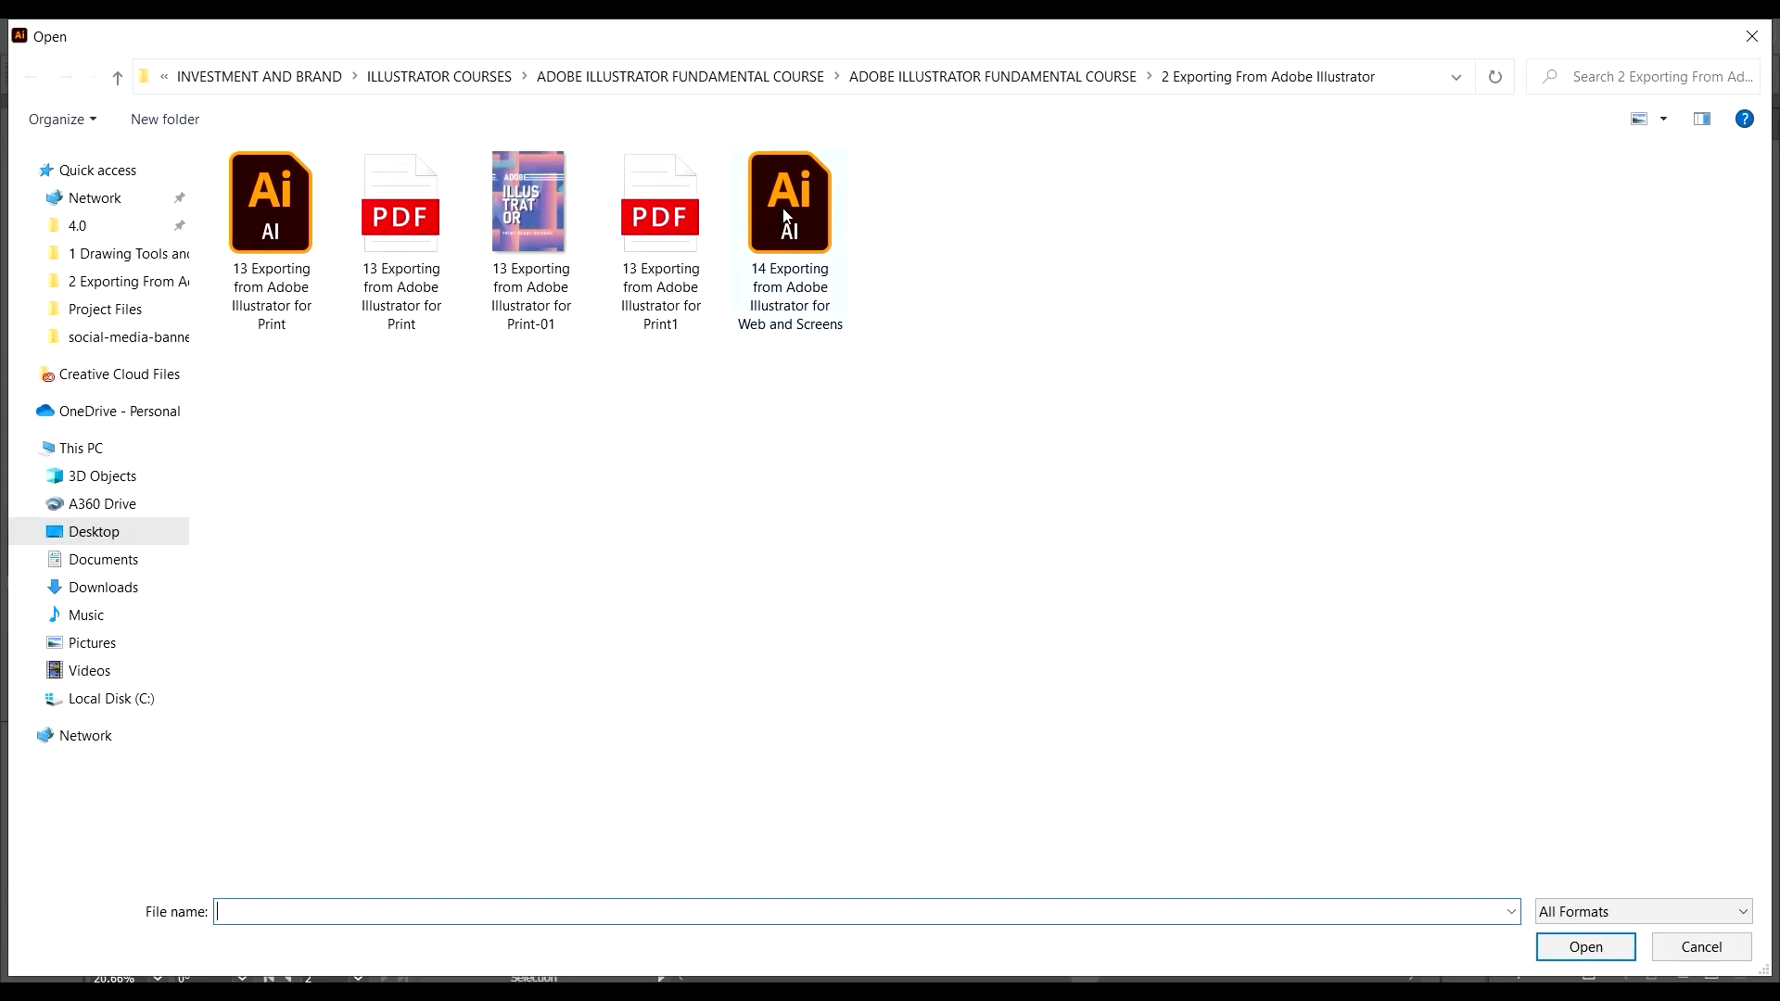
pyautogui.click(787, 216)
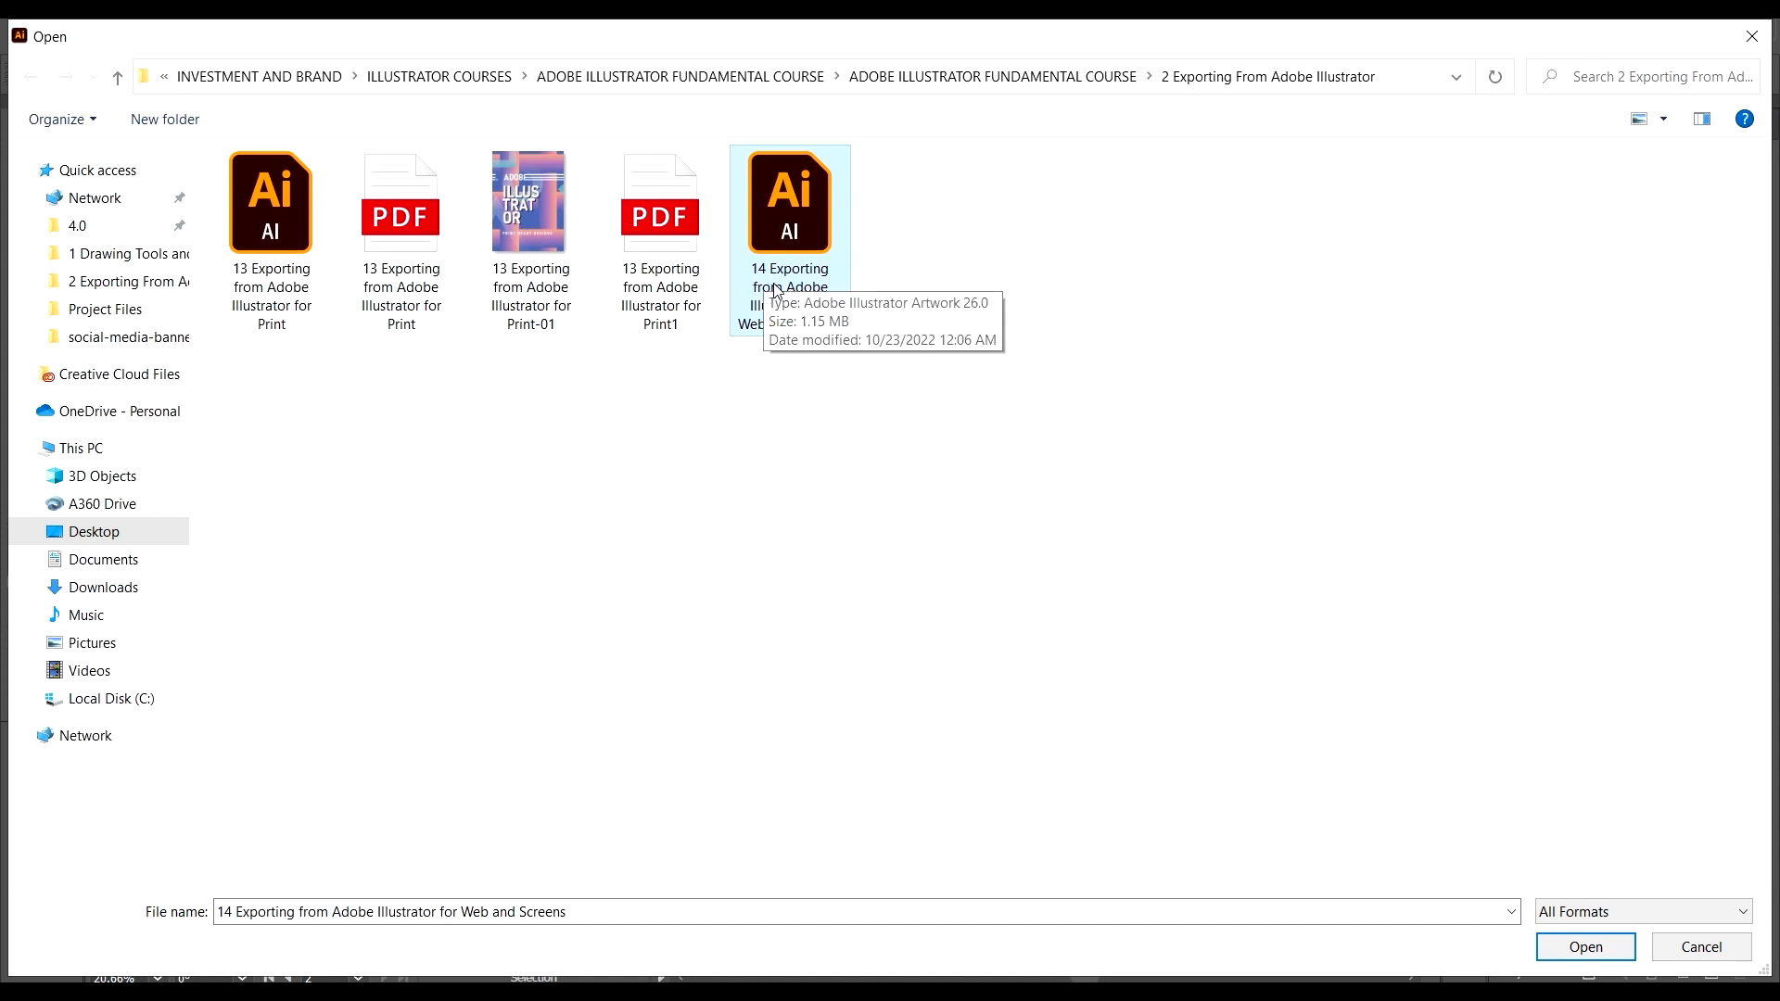
pyautogui.click(1726, 943)
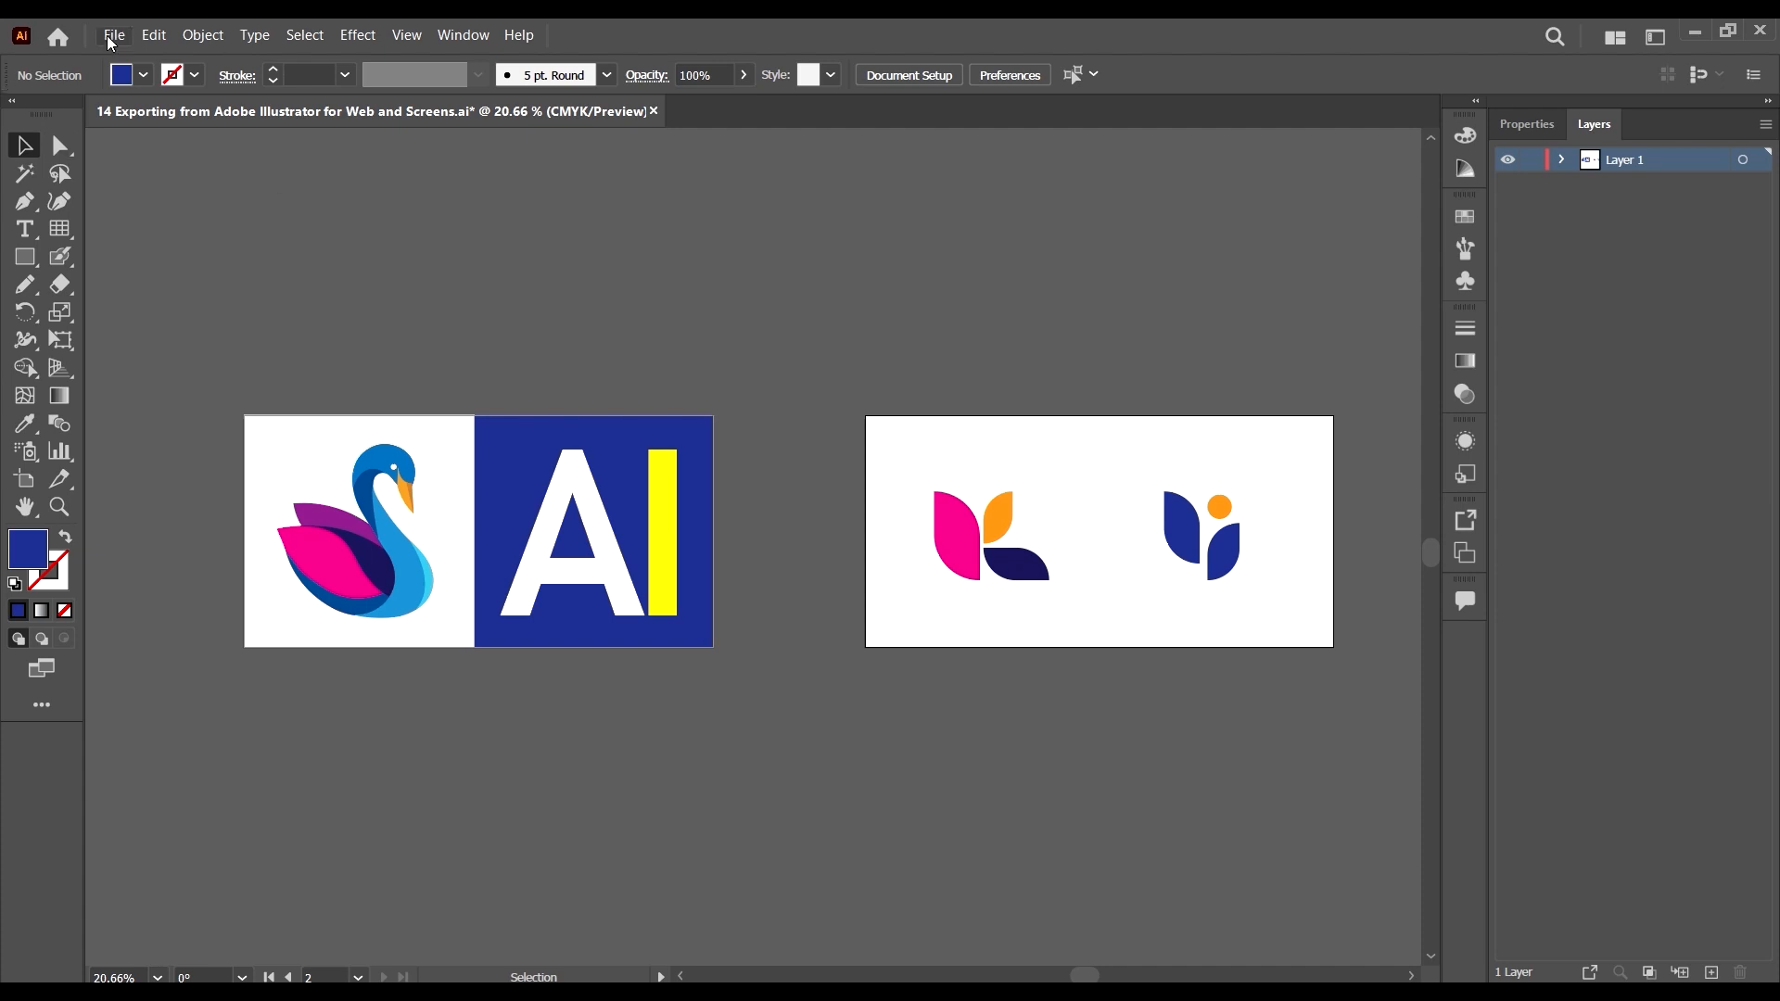
# Change the document color mode to RGB Color.
pyautogui.click(153, 34)
pyautogui.moveTo(114, 35)
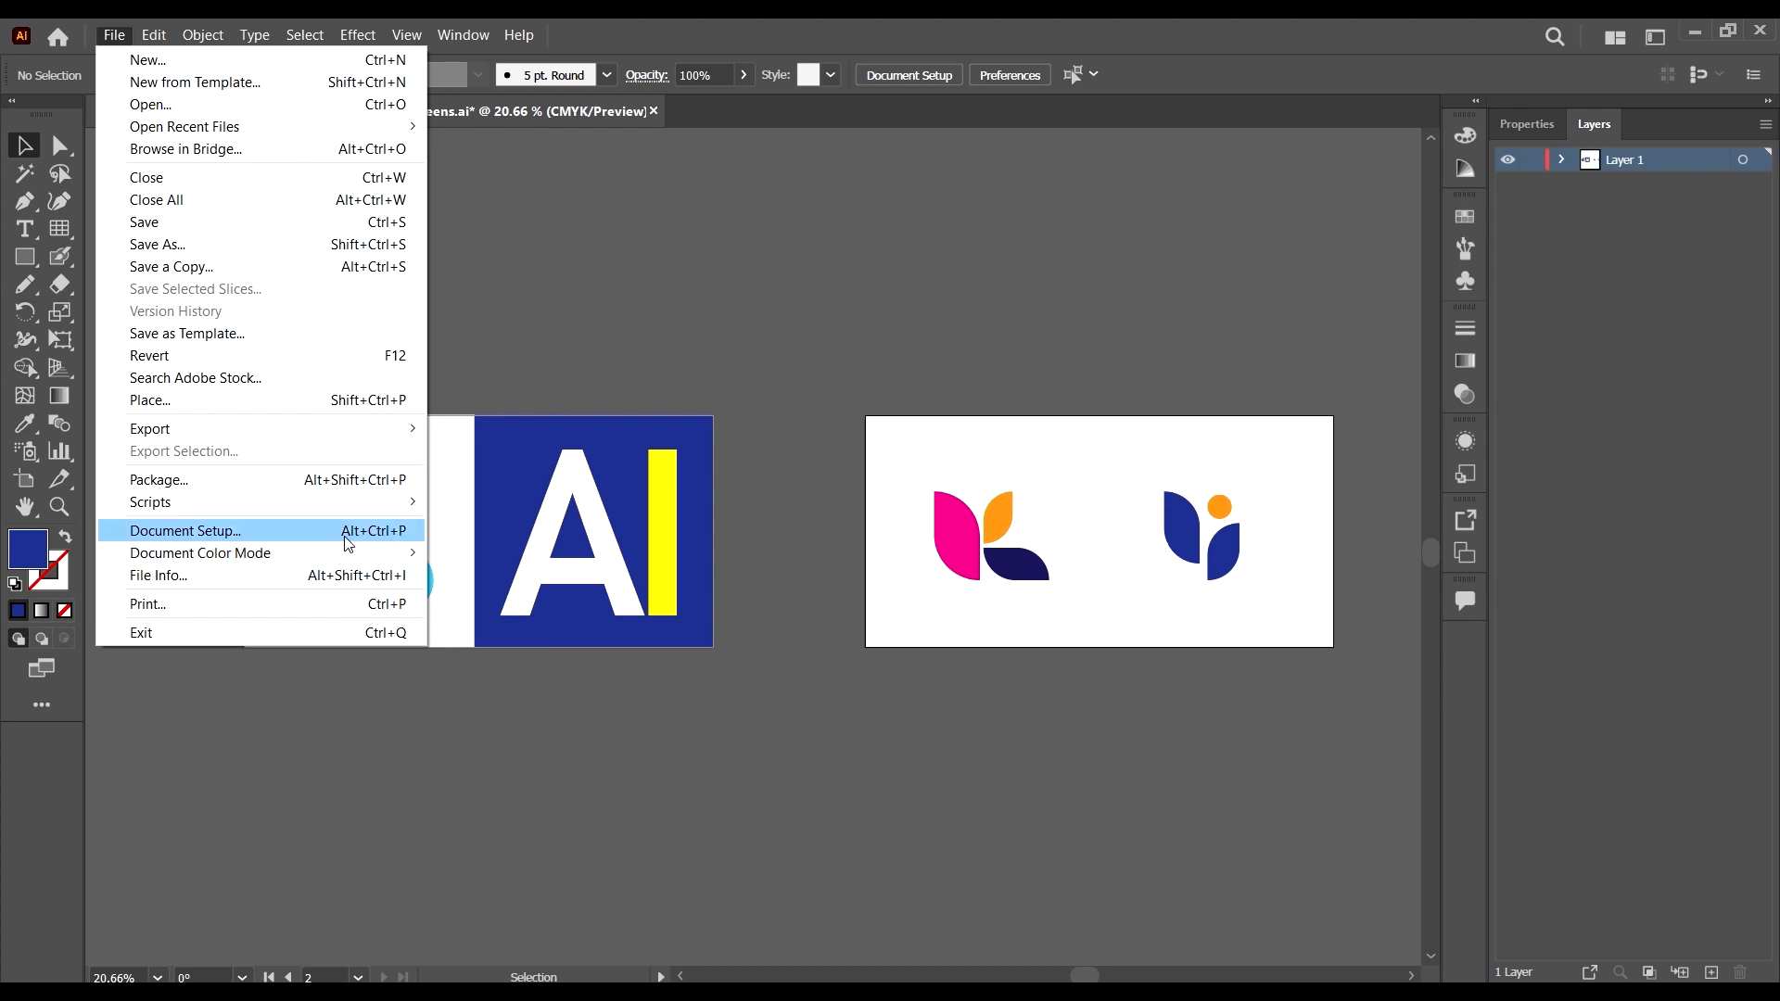
pyautogui.moveTo(349, 556)
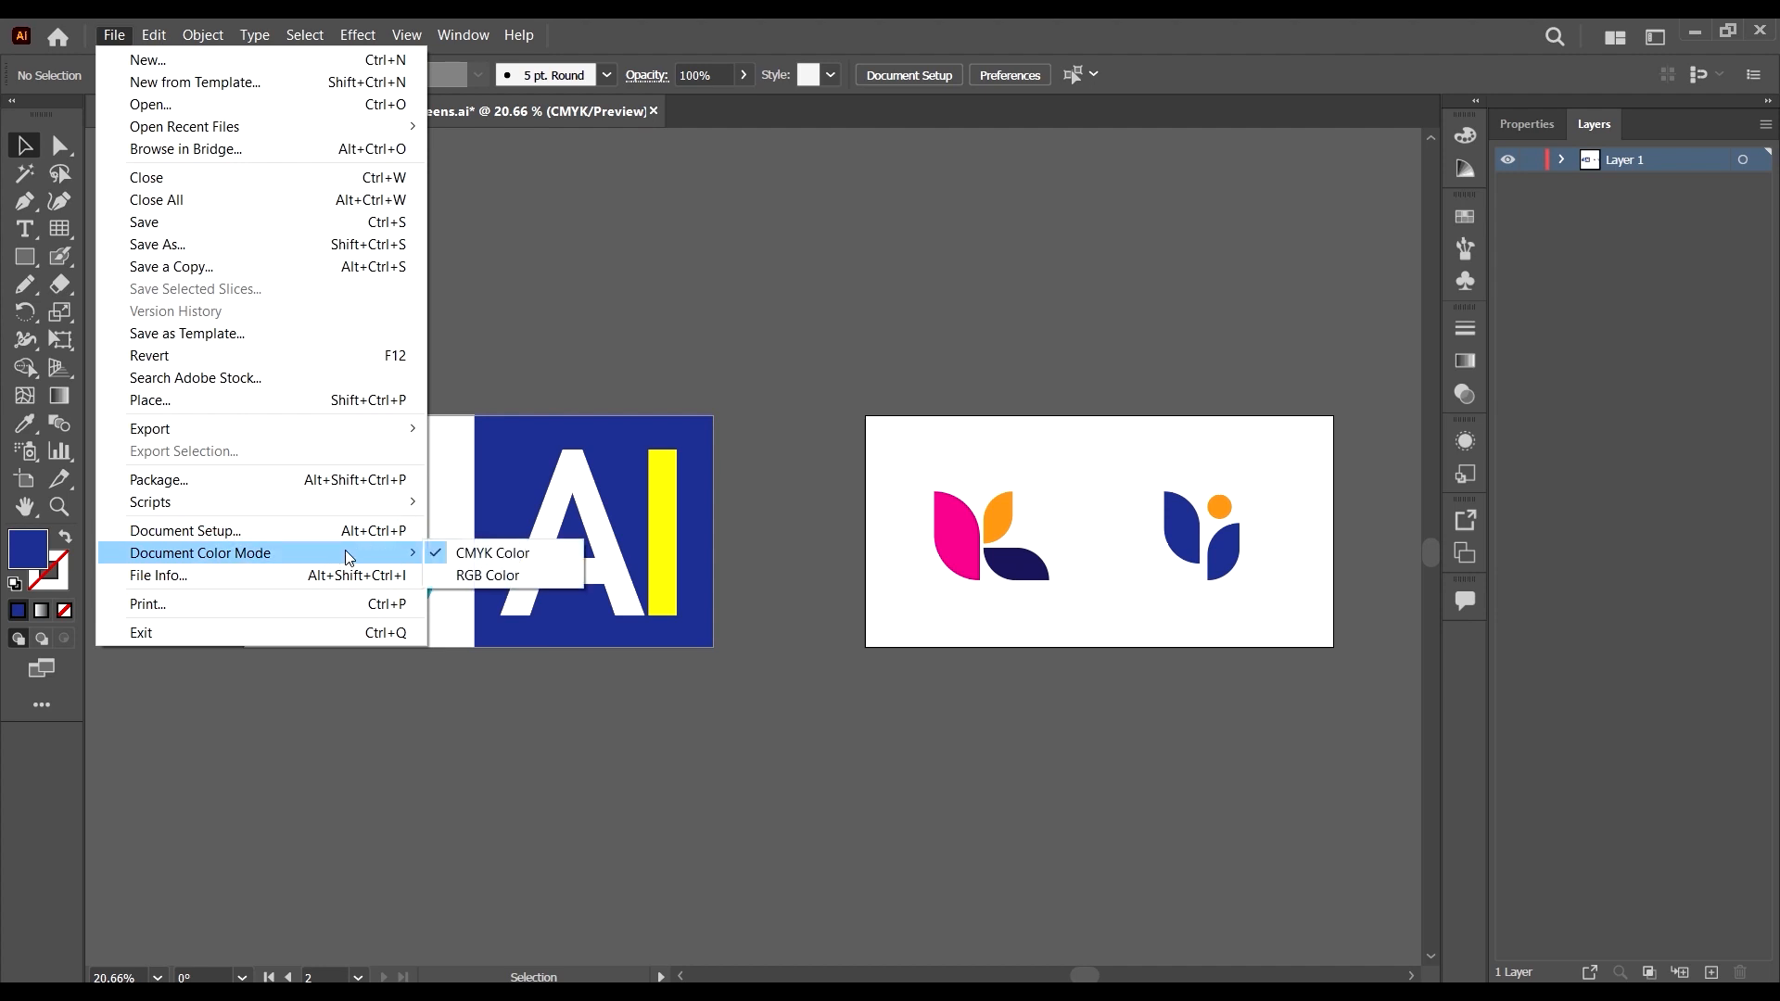
pyautogui.click(494, 577)
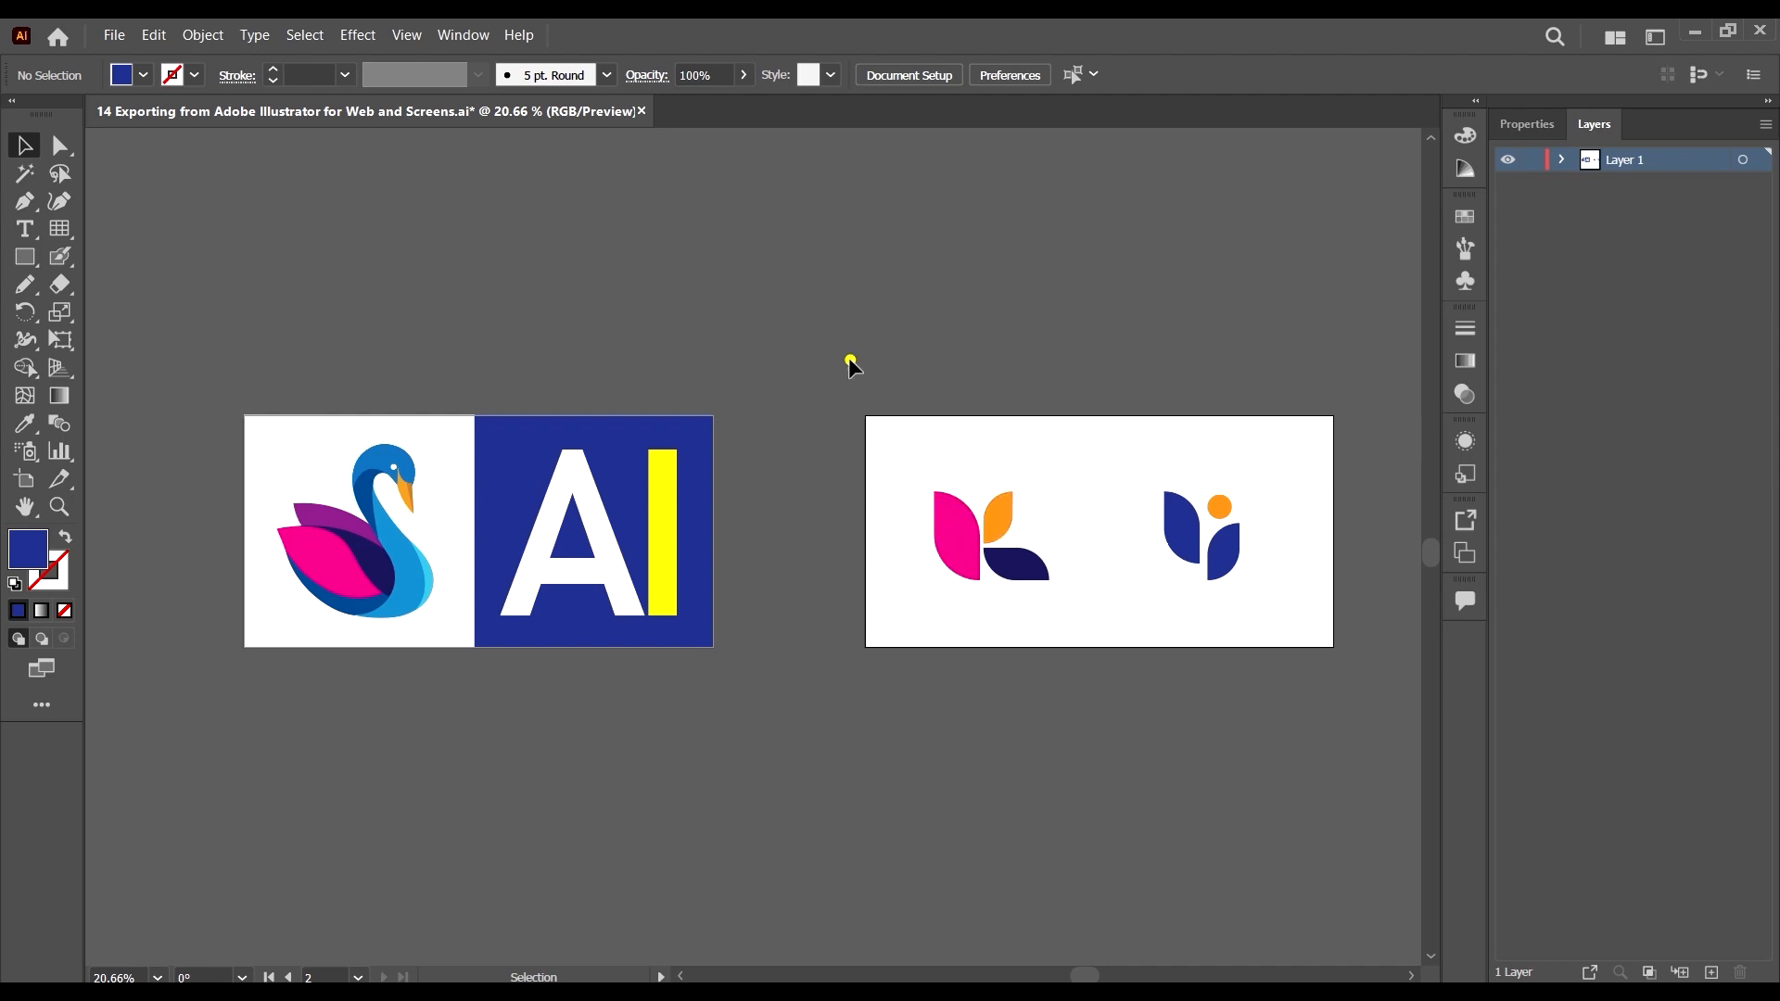
pyautogui.moveTo(850, 361); pyautogui.dragTo(1431, 747)
pyautogui.click(1248, 710)
# Start an Export As of the artwork and choose JPEG (*.JPG) as the file format.
pyautogui.click(124, 38)
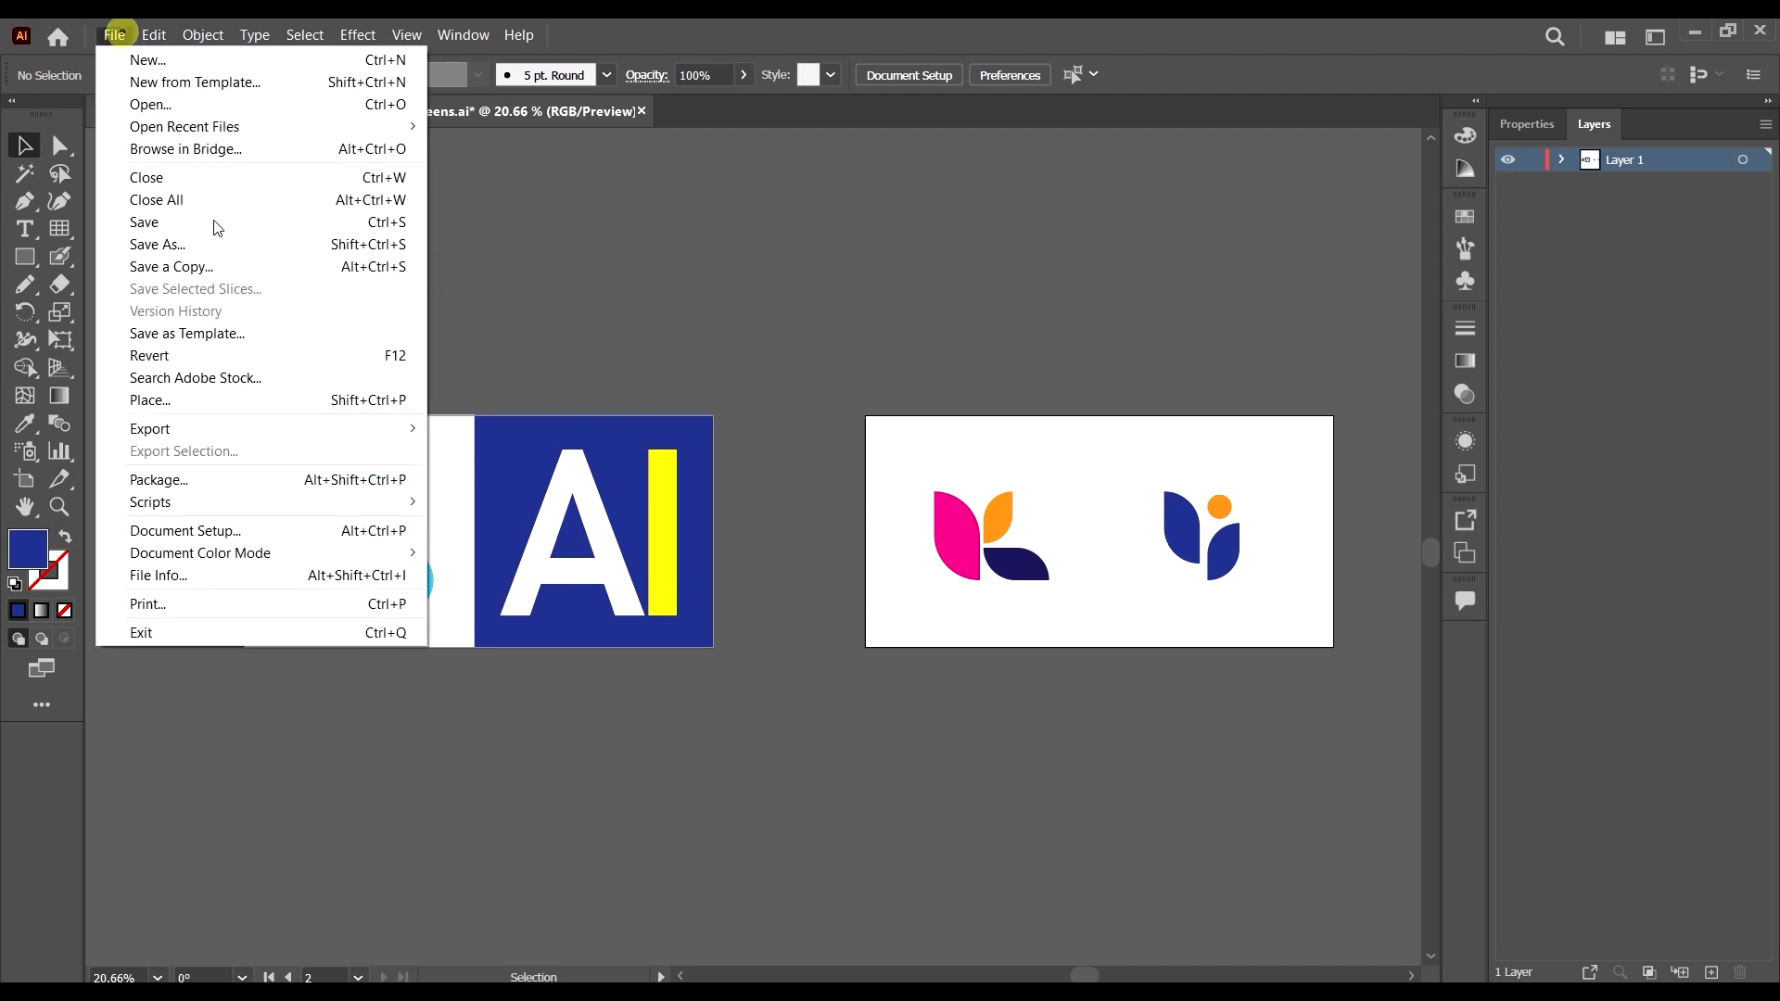
pyautogui.moveTo(250, 429)
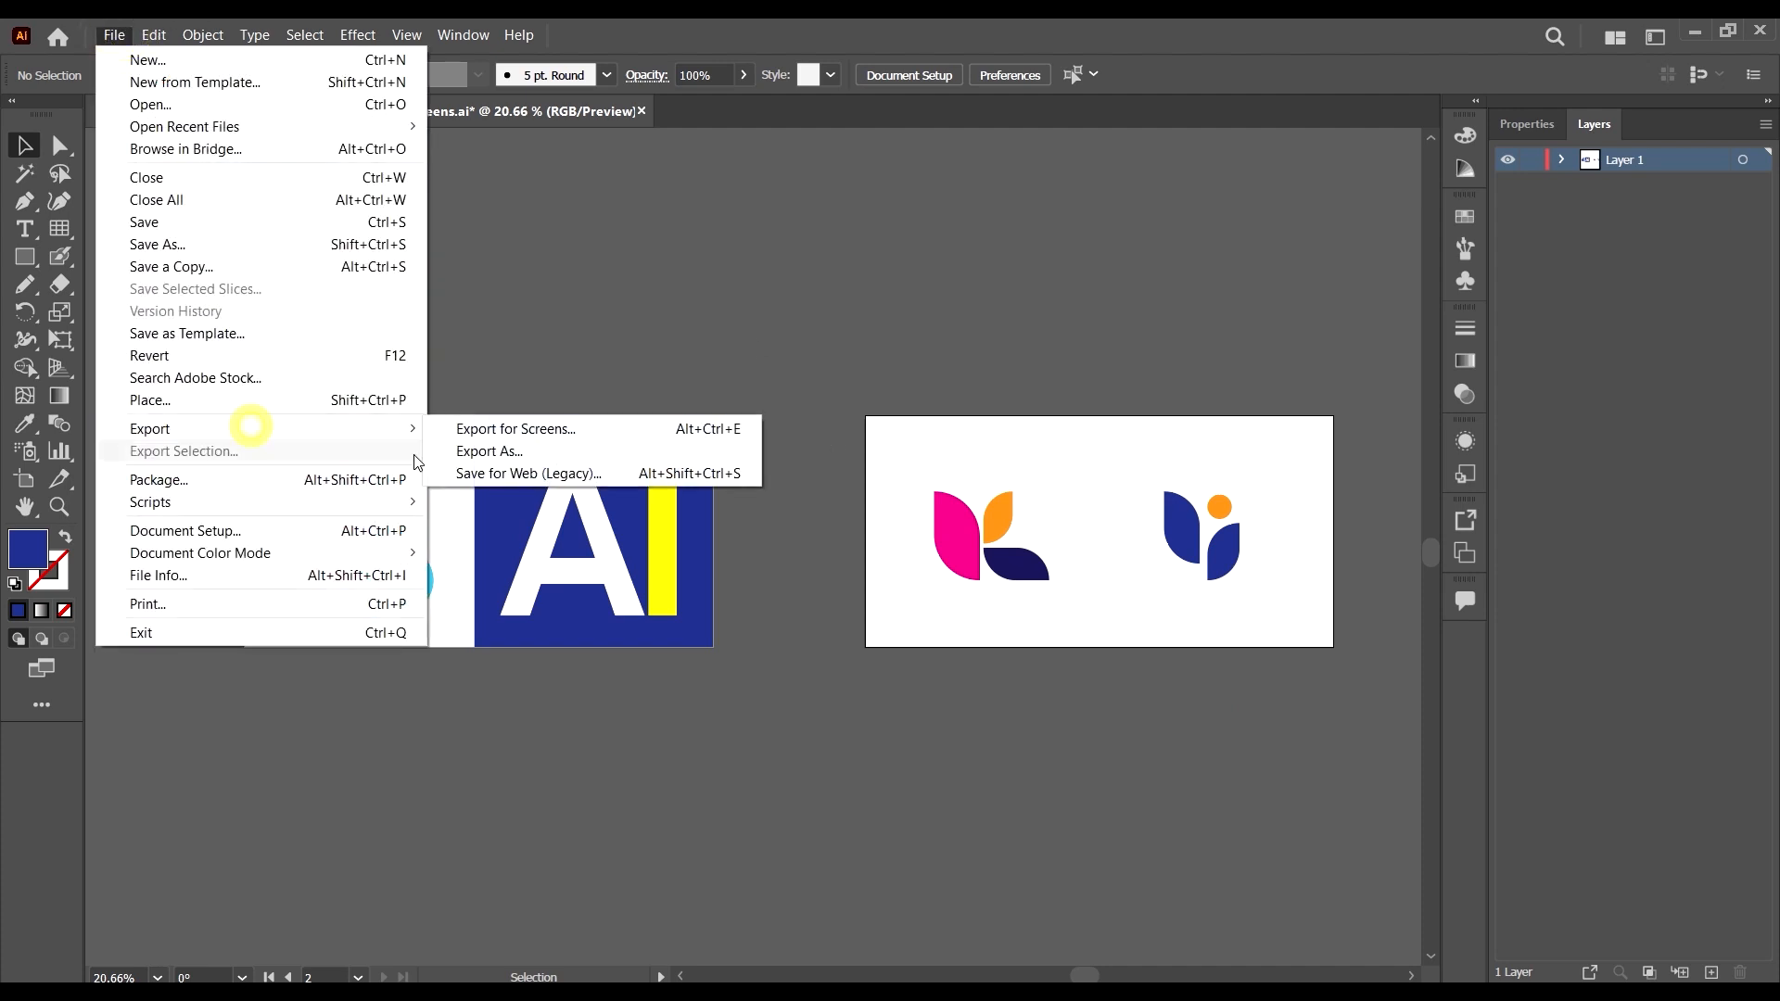
pyautogui.click(522, 450)
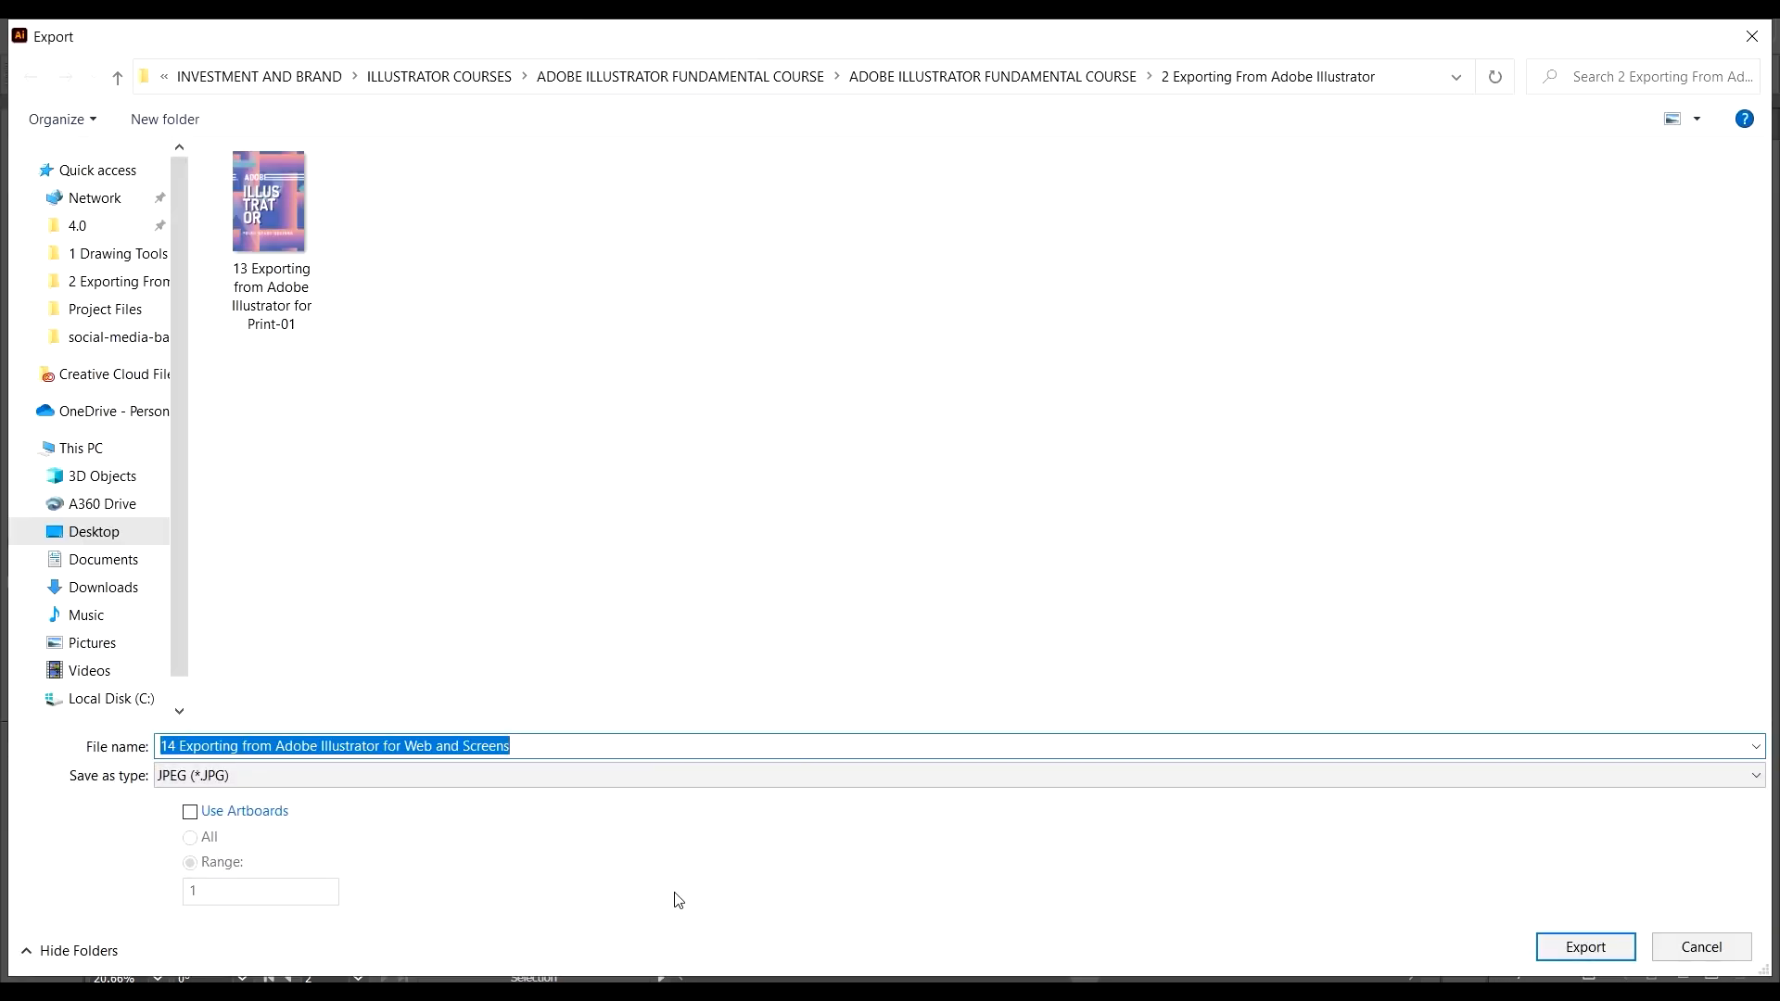
pyautogui.click(213, 776)
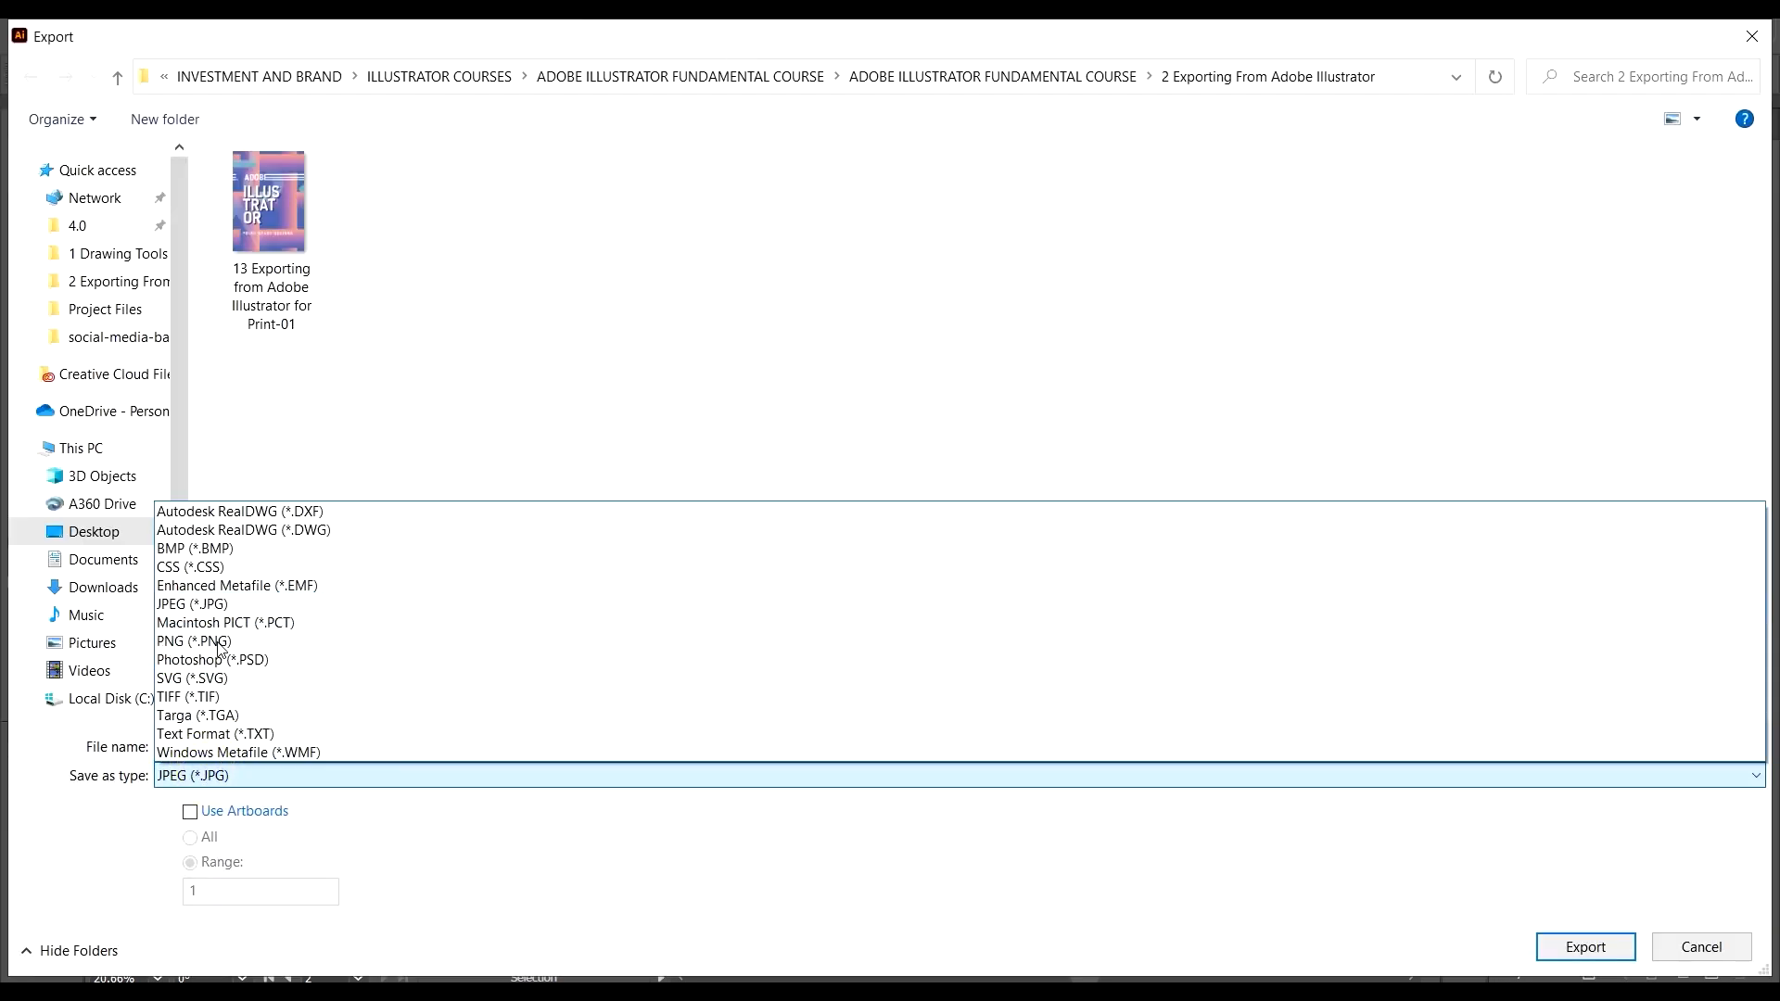
pyautogui.click(219, 606)
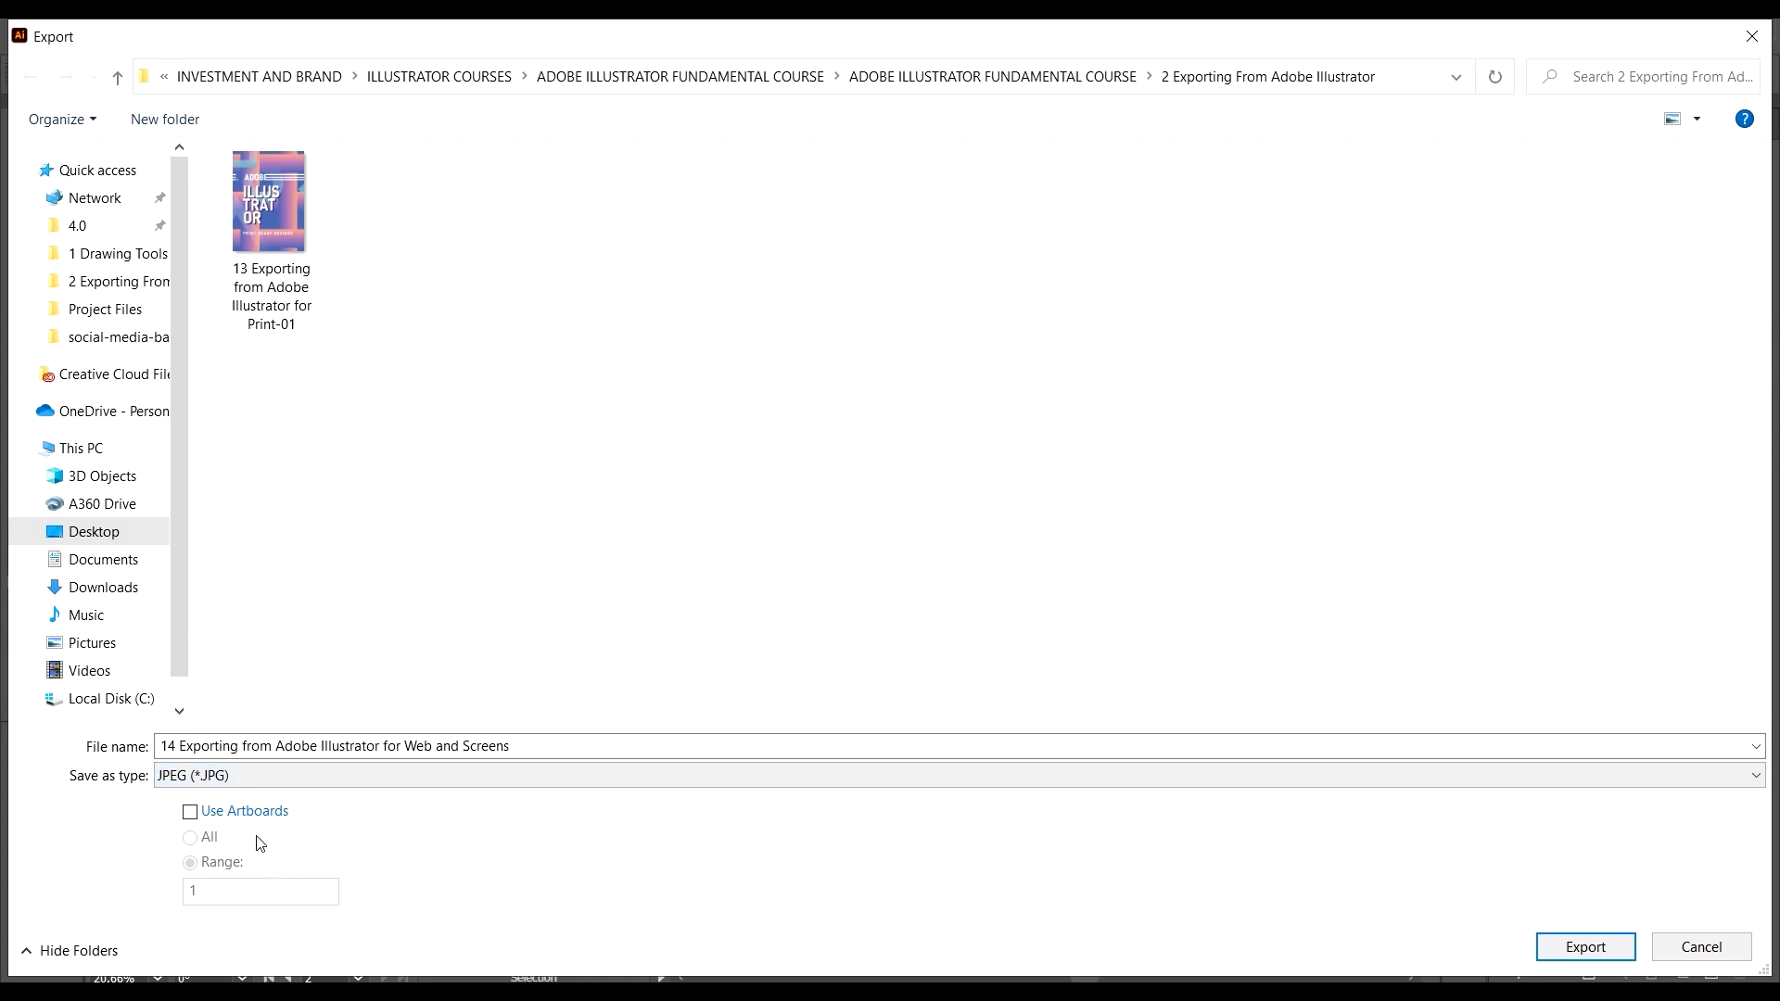
# Examine the artwork behind the export dialog and the list of available export formats.
pyautogui.doubleClick(655, 39)
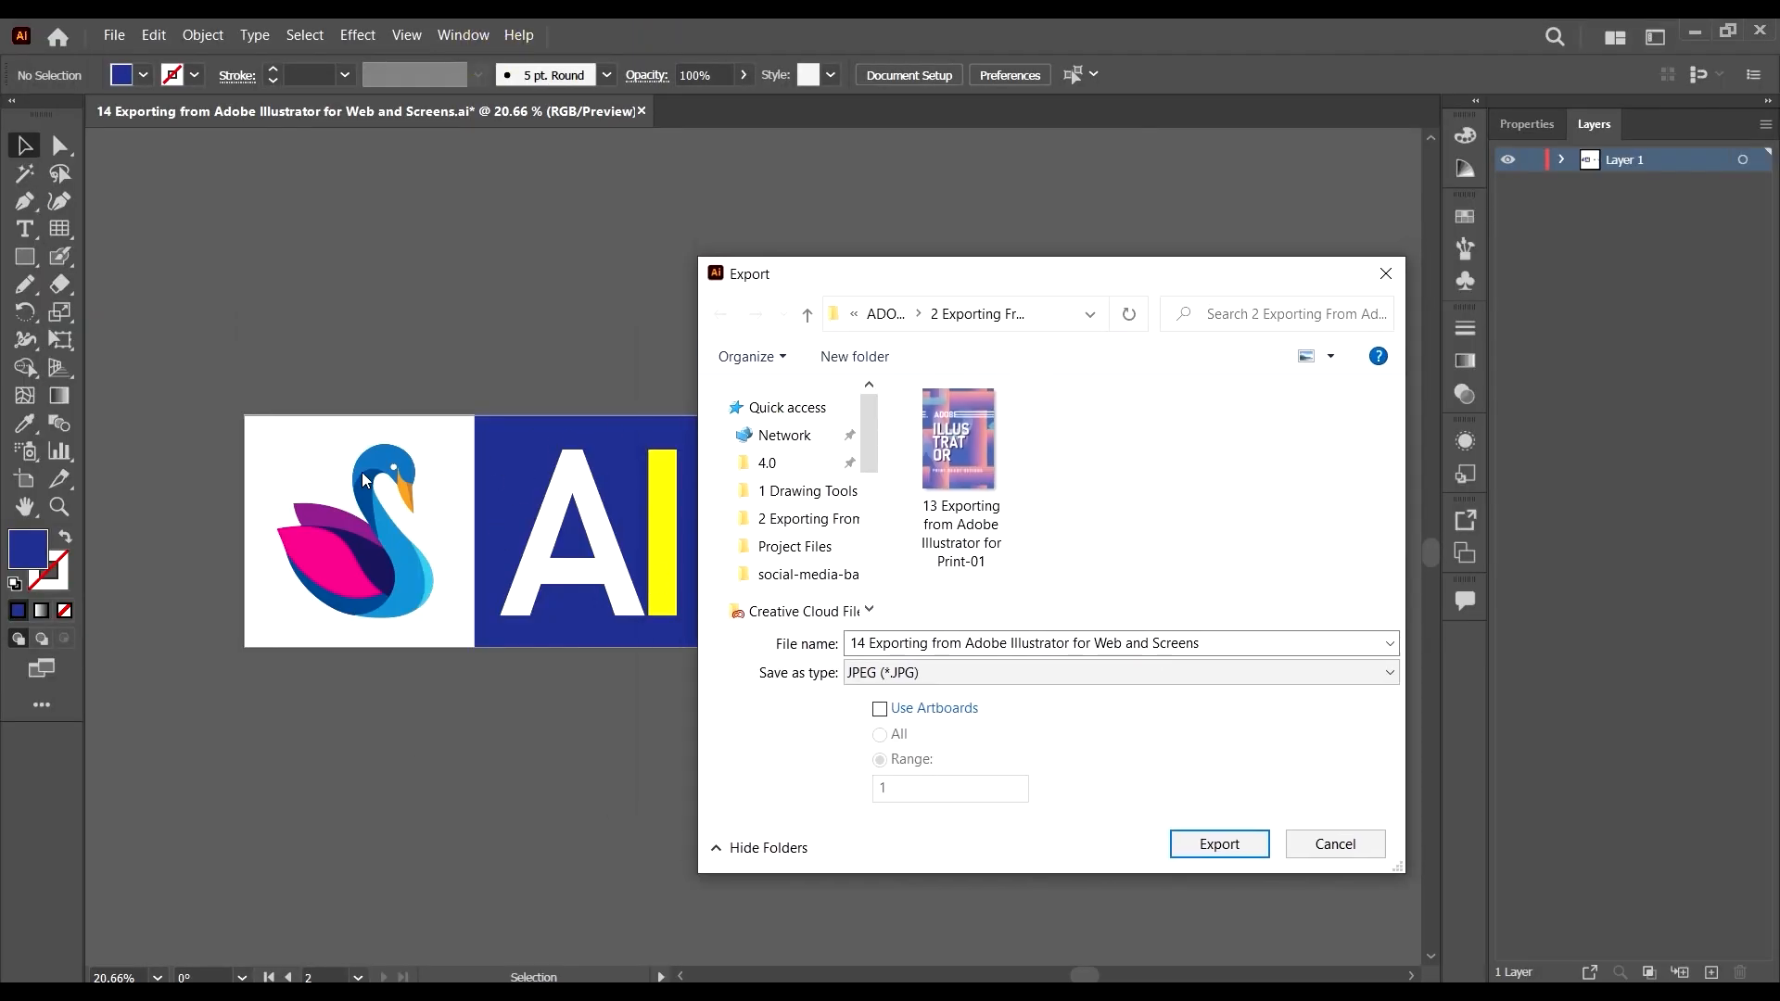
pyautogui.doubleClick(934, 276)
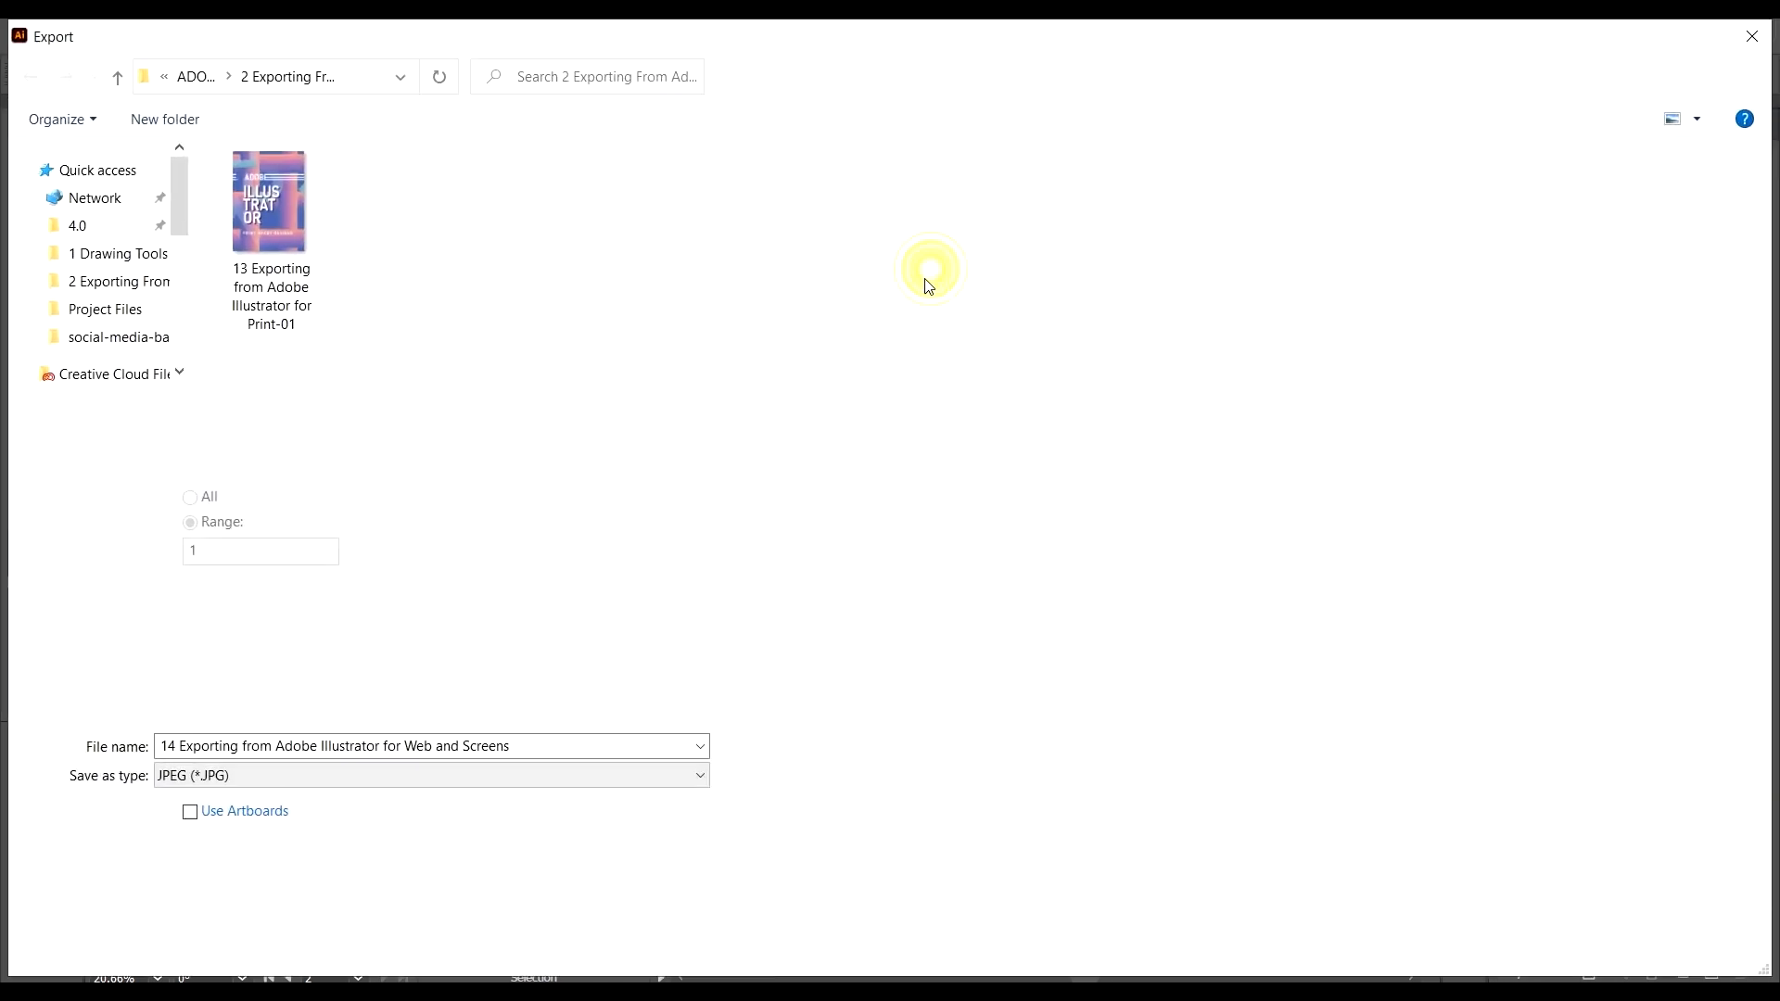
pyautogui.click(339, 781)
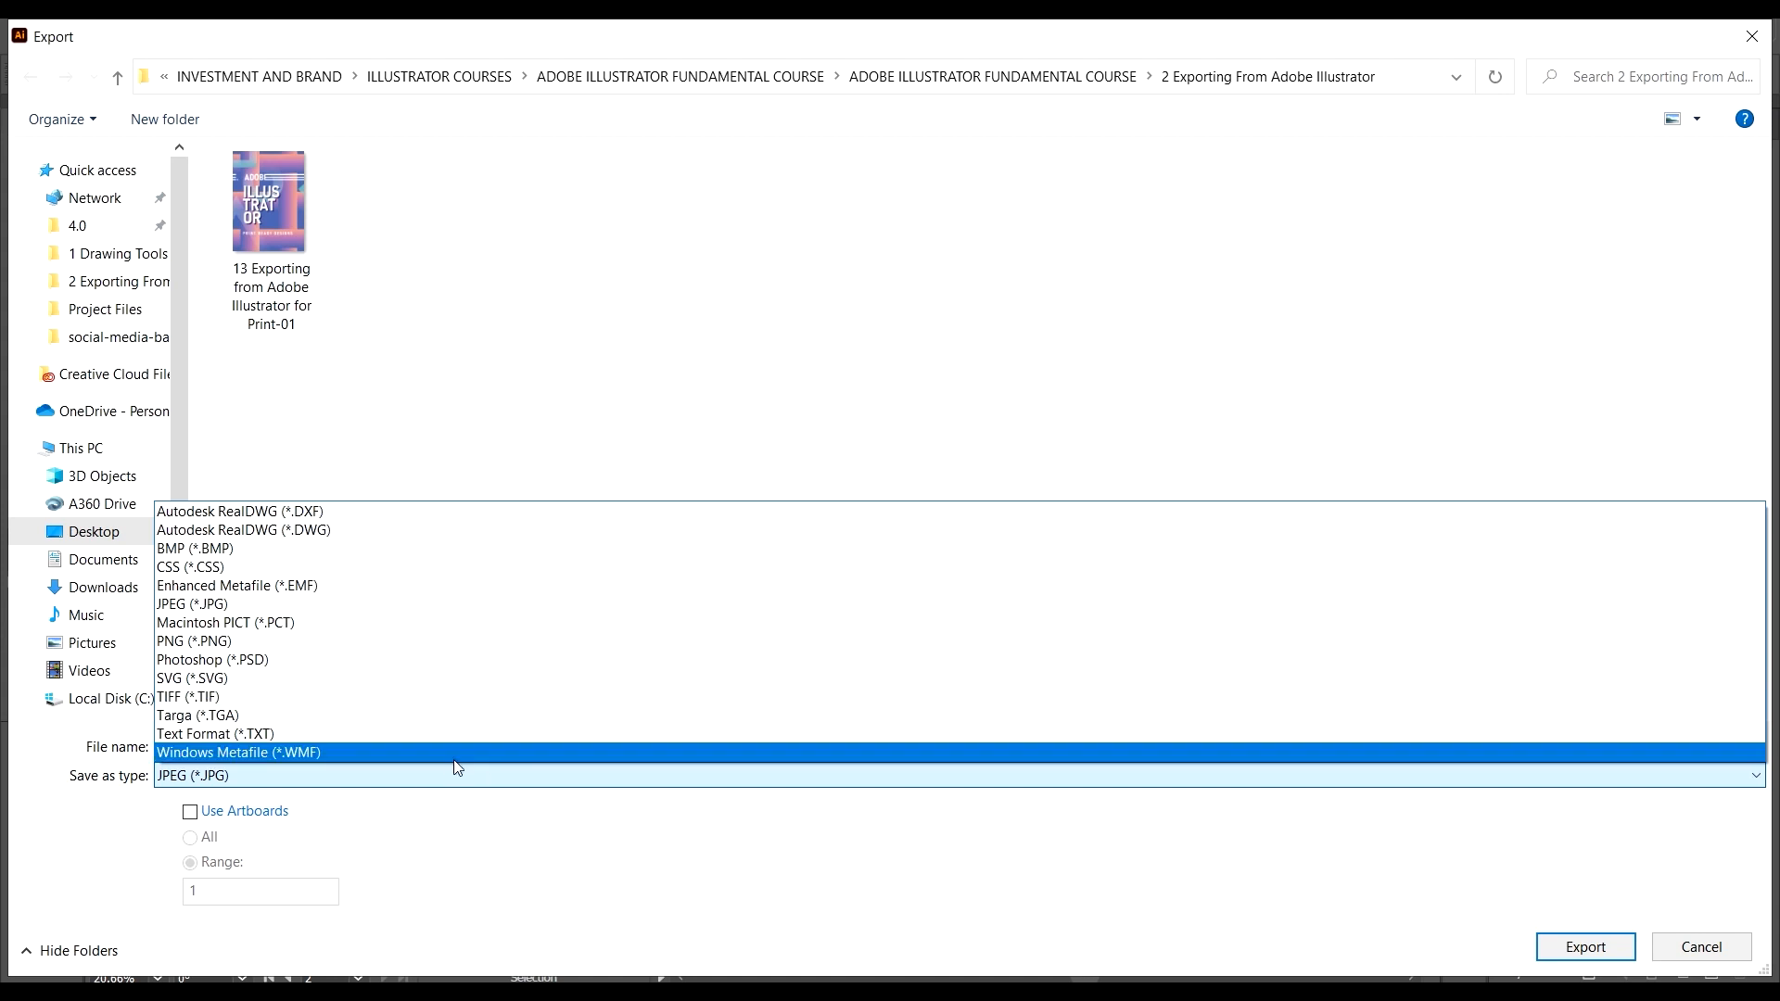
pyautogui.click(480, 840)
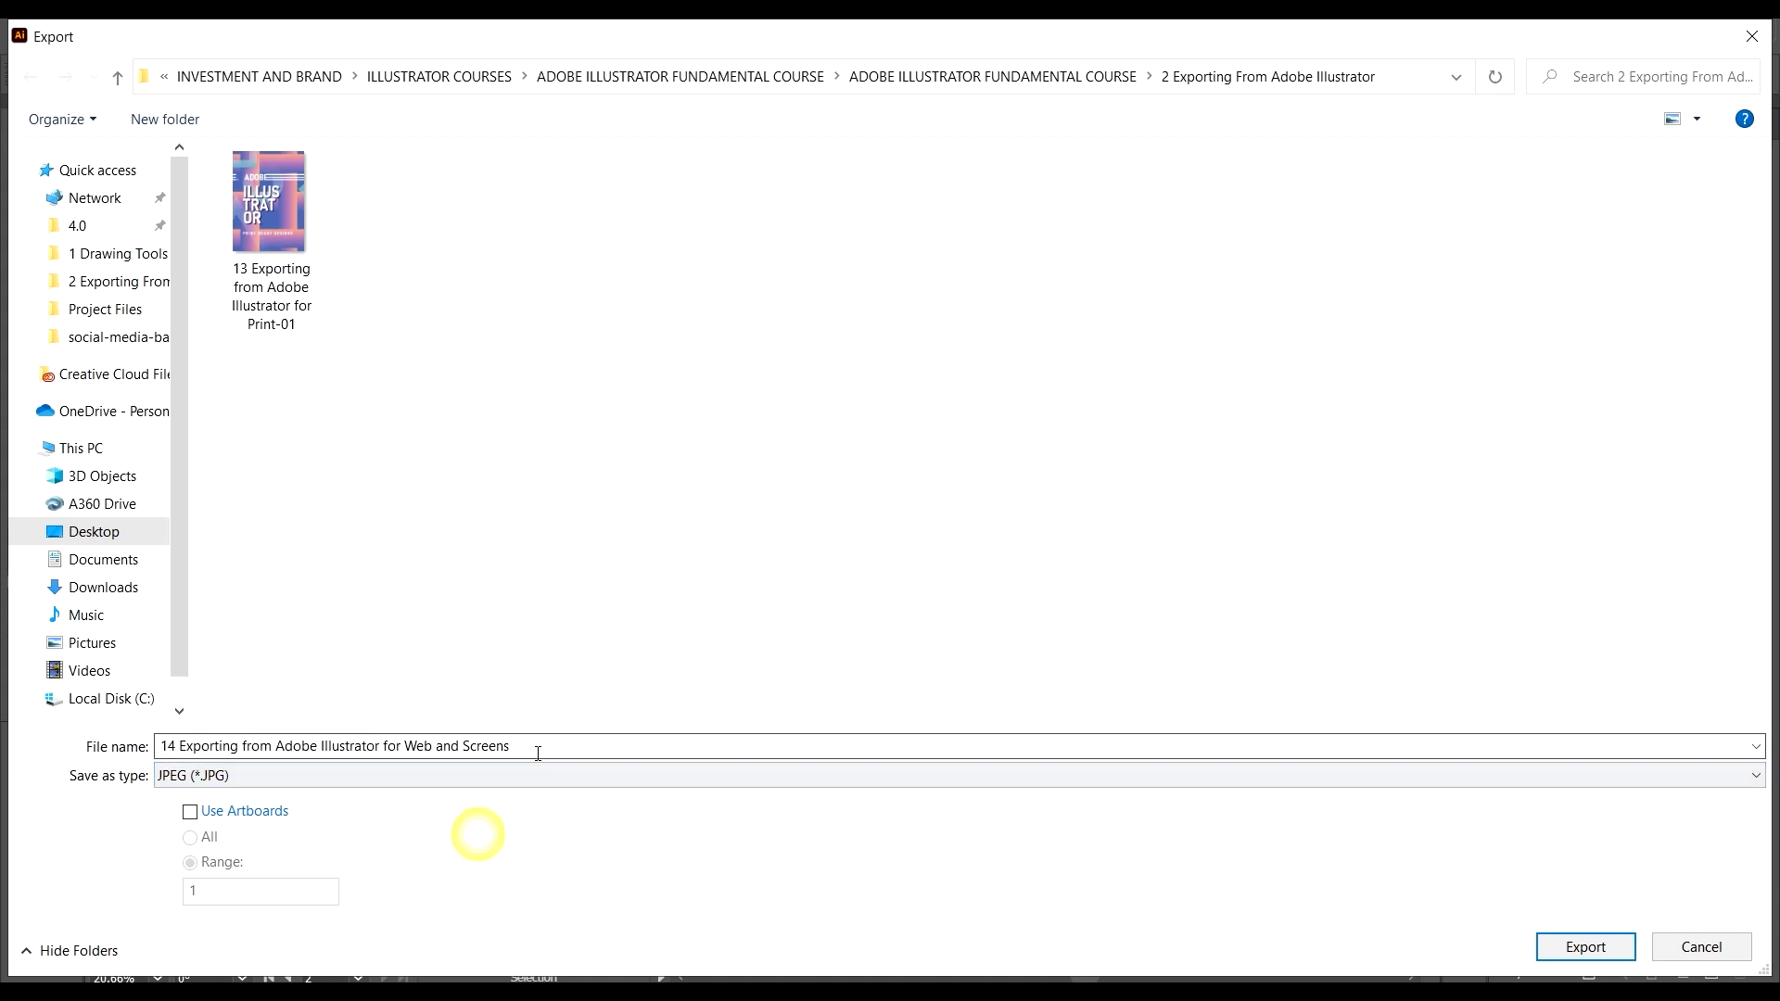
pyautogui.click(336, 780)
pyautogui.click(297, 778)
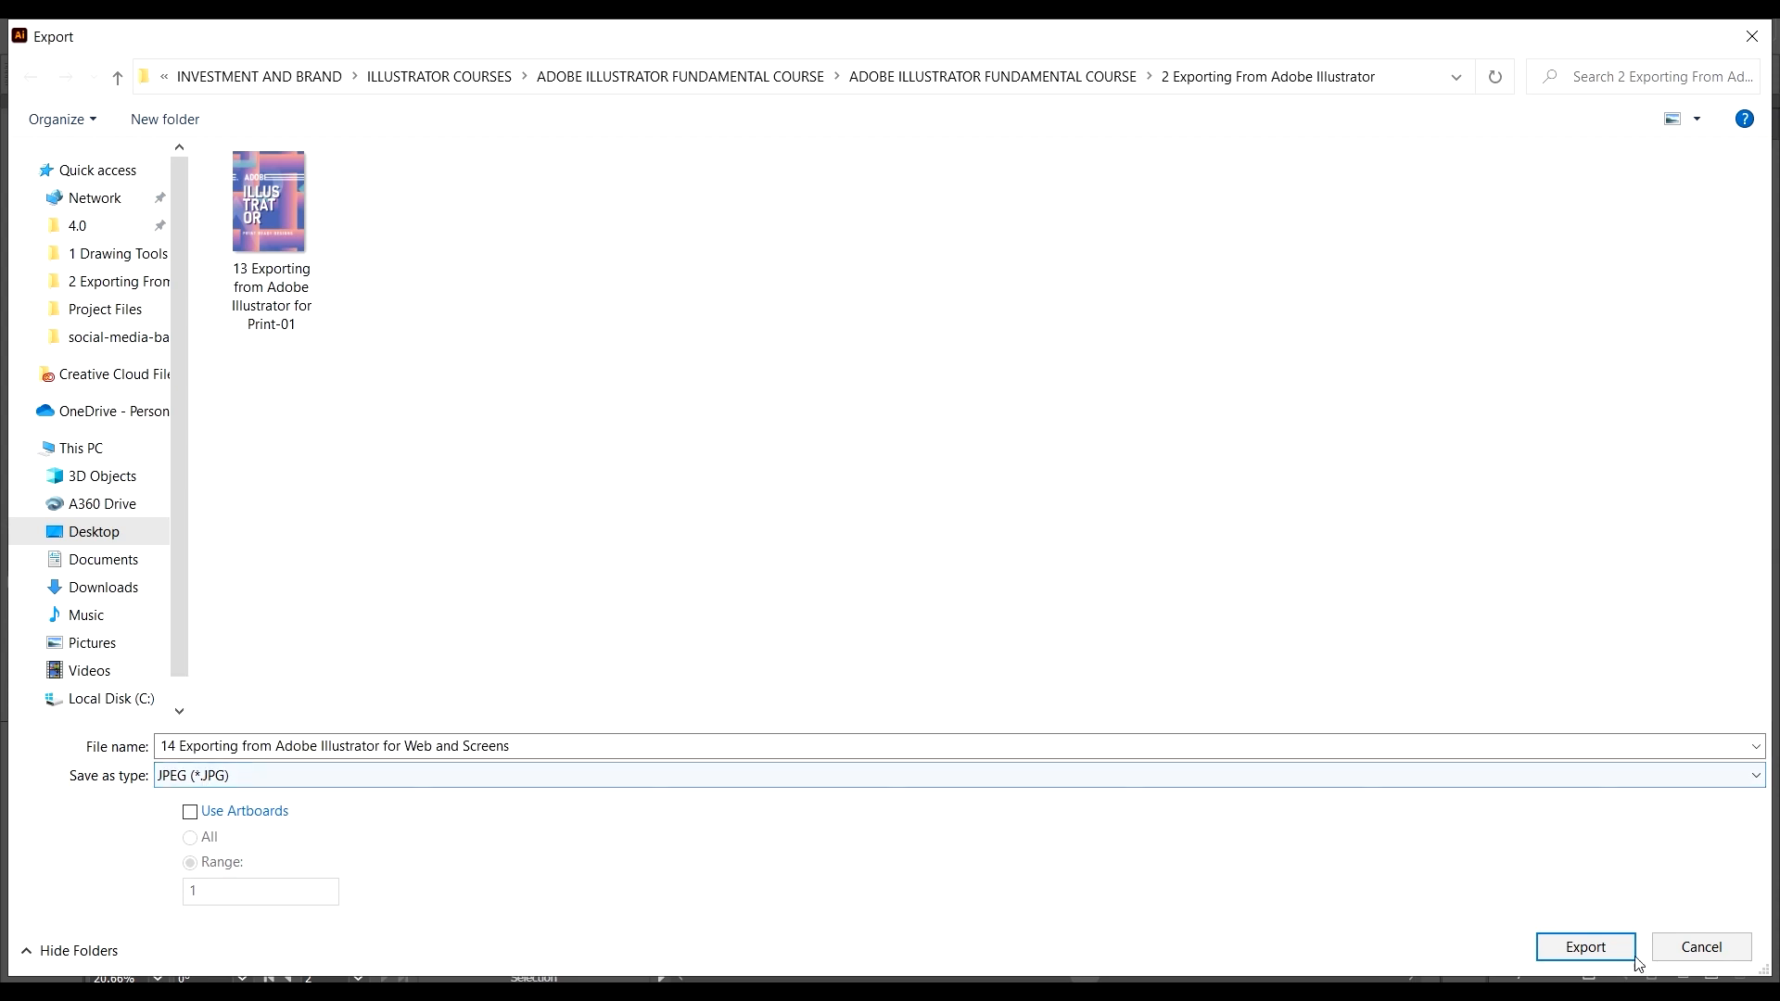
# Proceed to the JPEG options and choose RGB as the color model.
pyautogui.click(1587, 947)
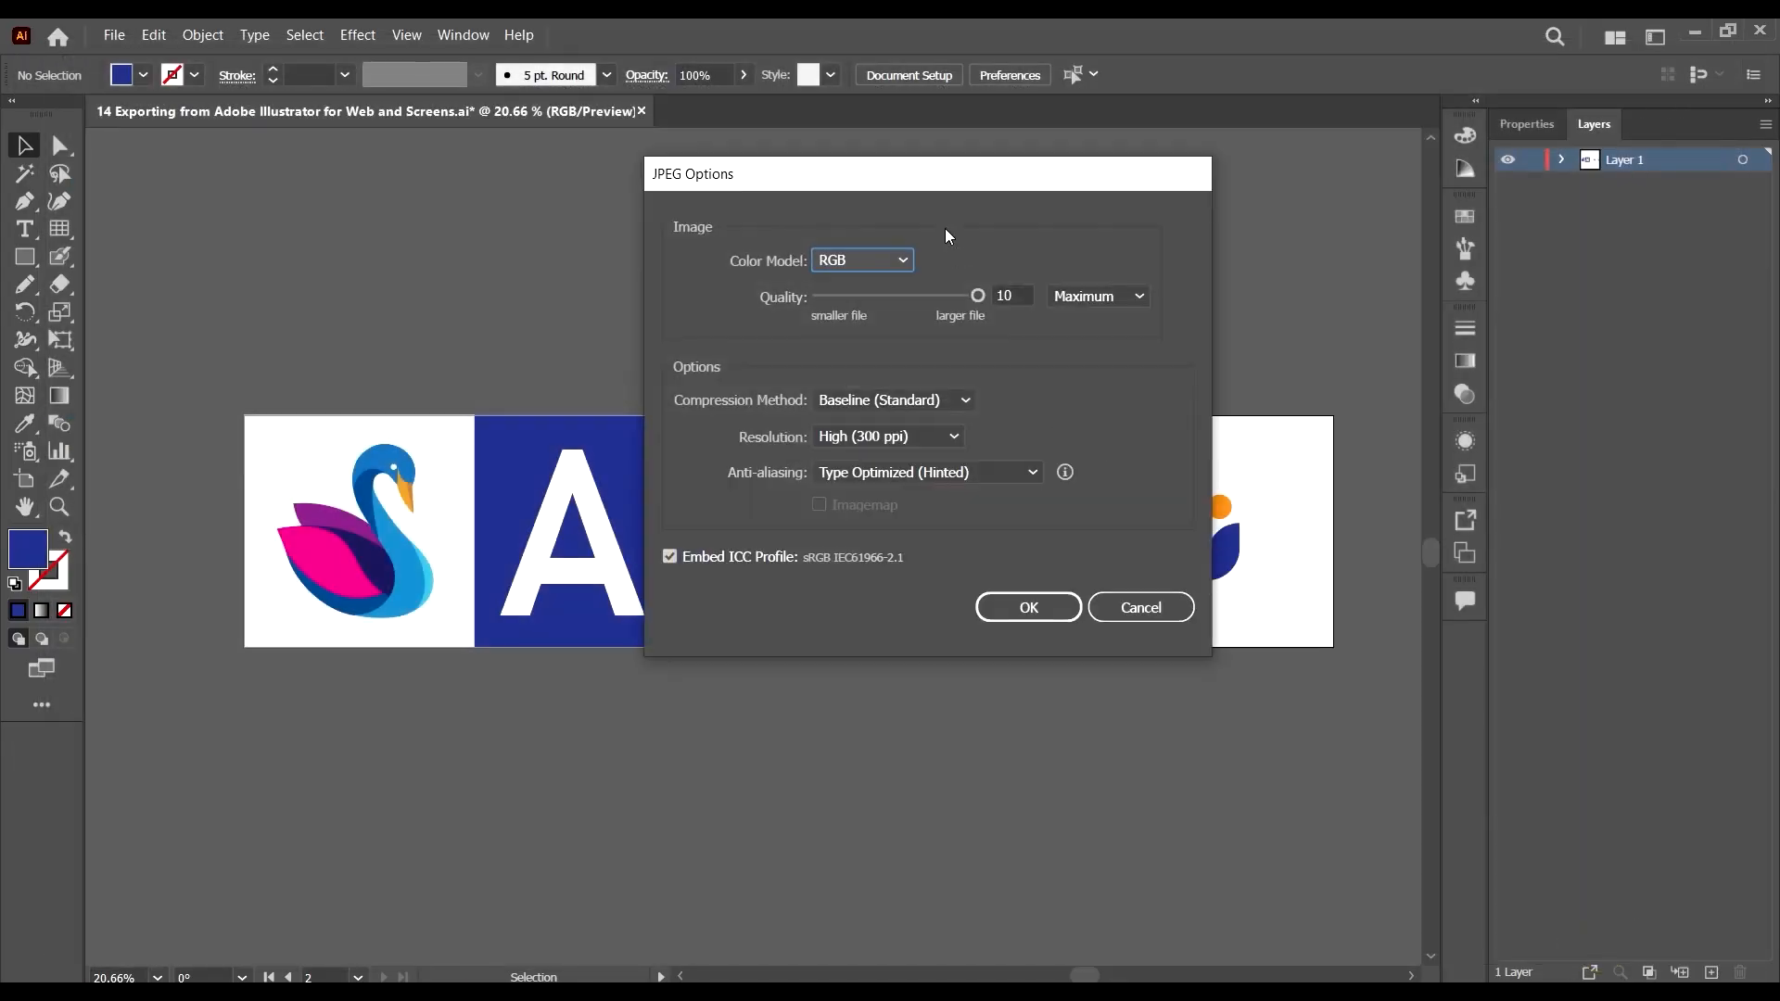
pyautogui.moveTo(940, 174); pyautogui.dragTo(859, 219)
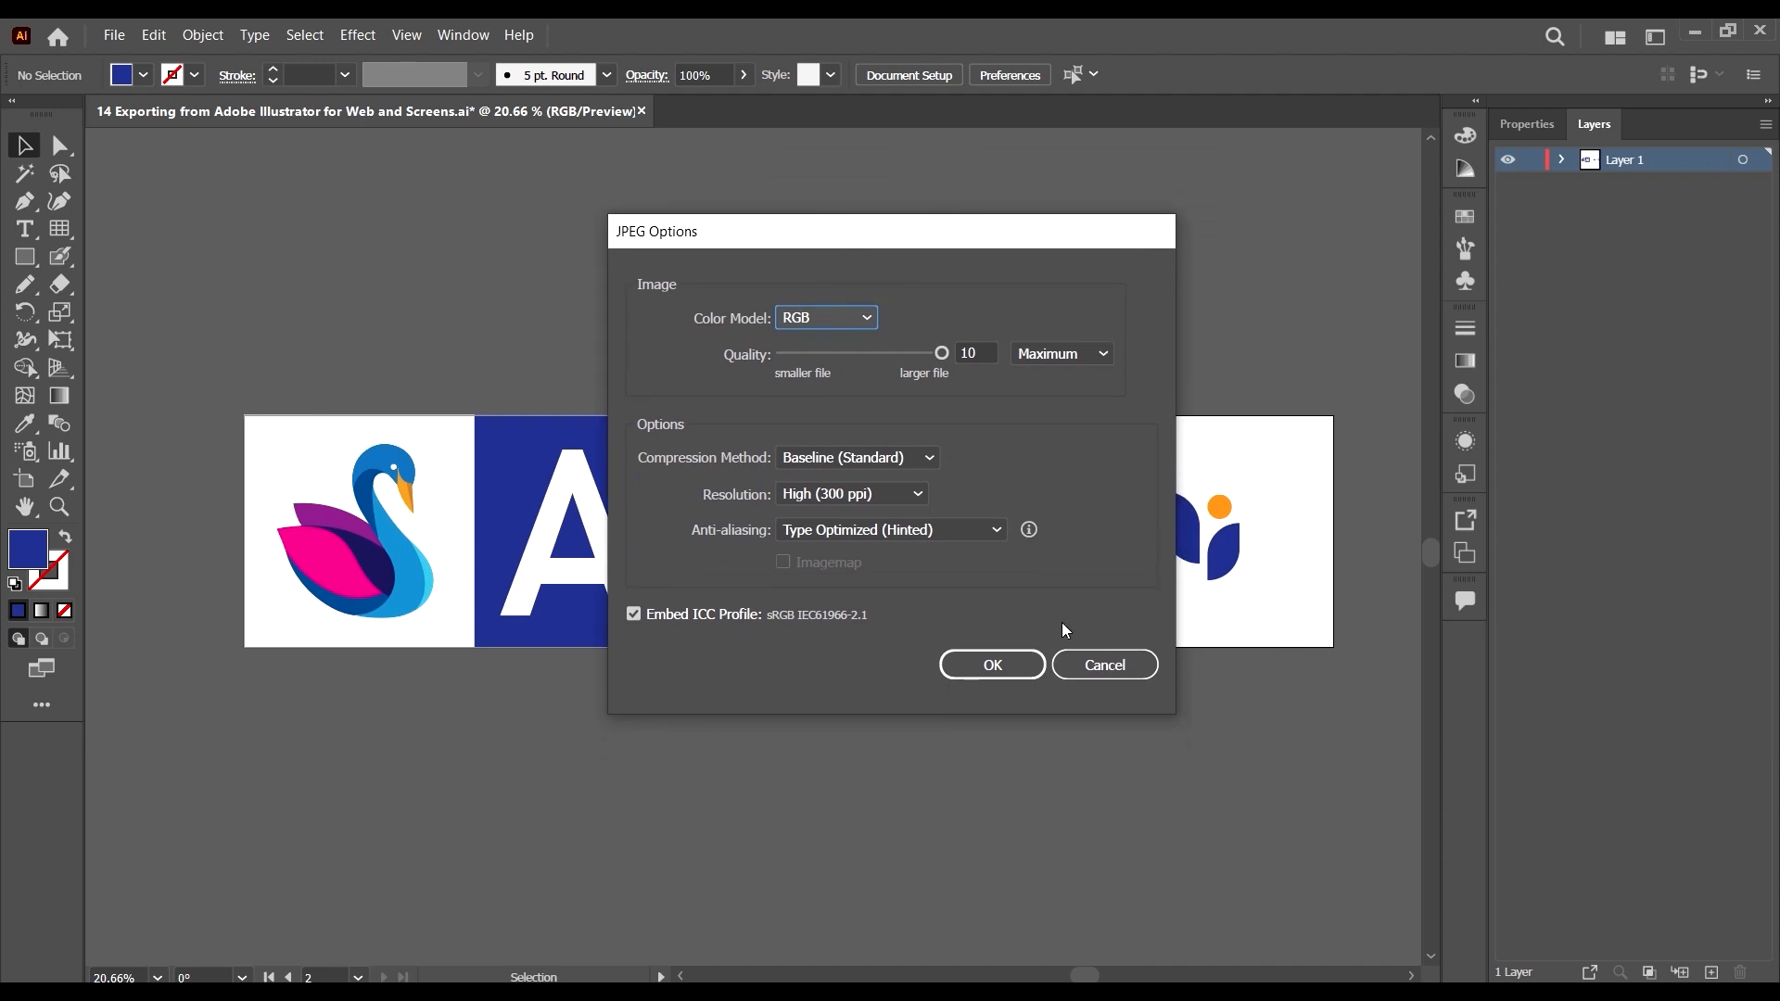
pyautogui.click(841, 312)
pyautogui.click(816, 339)
# Try a lower JPEG quality such as 8, and set the quality back to 10 (Maximum).
pyautogui.click(931, 354)
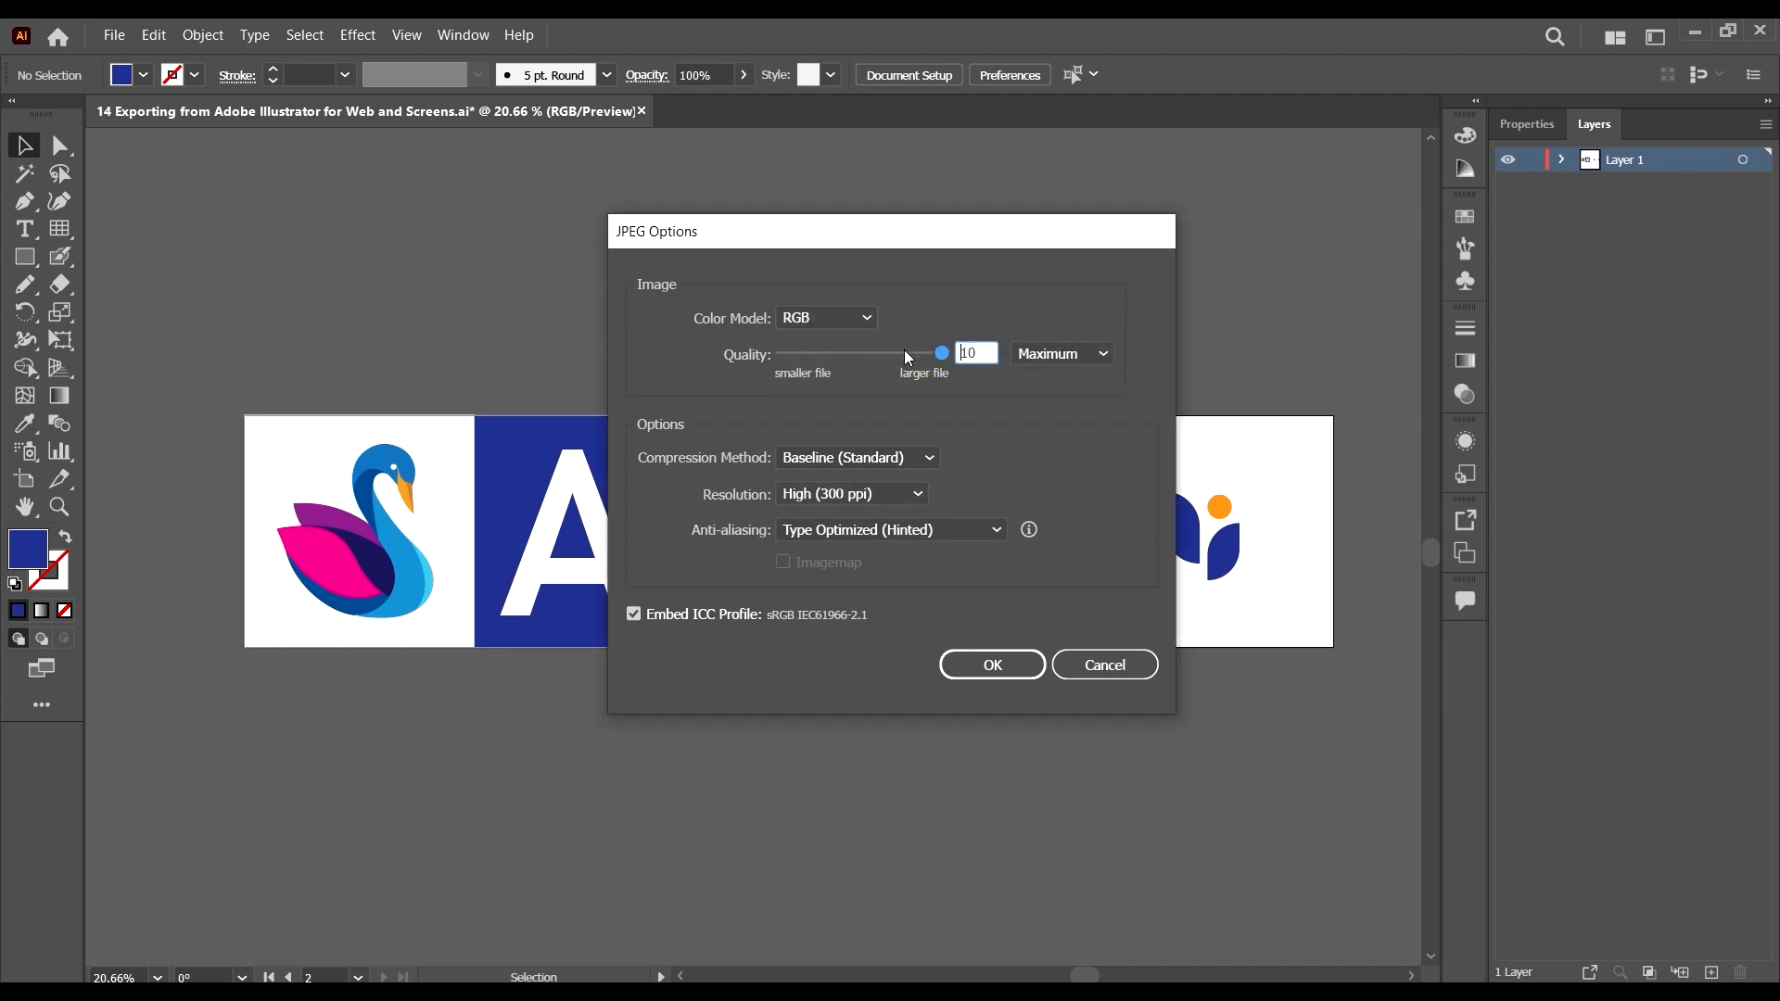
pyautogui.click(929, 350)
pyautogui.click(1075, 354)
pyautogui.click(1074, 353)
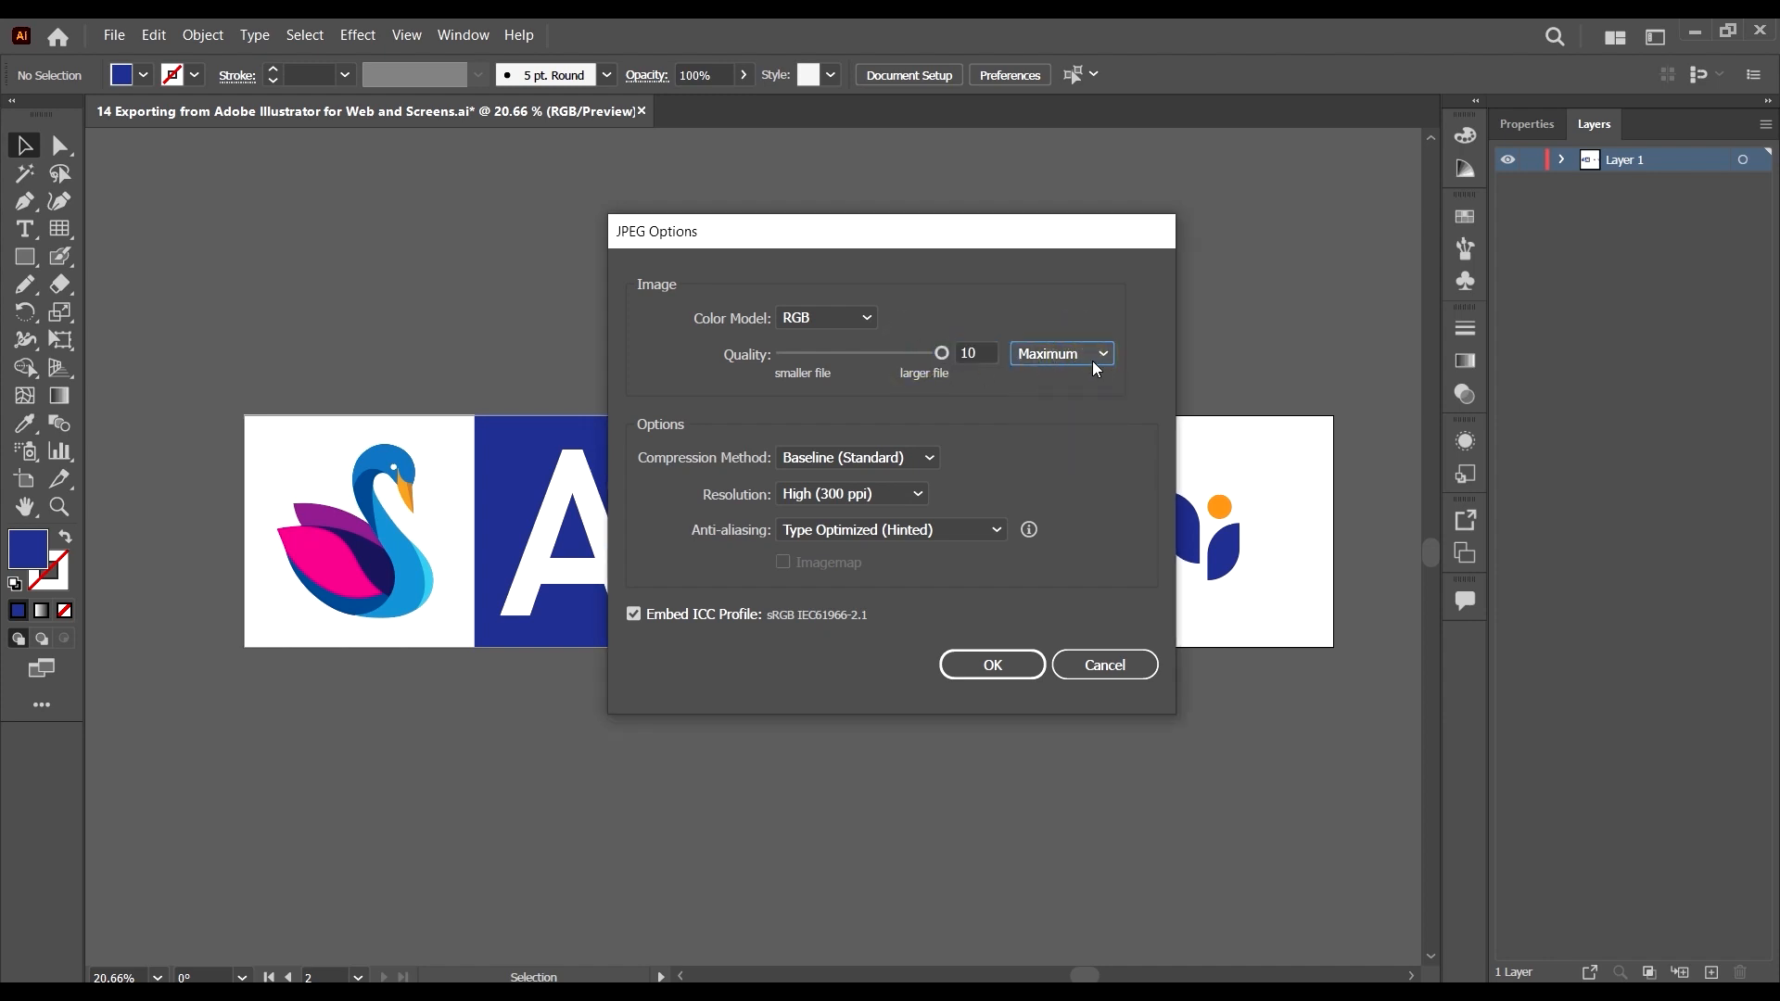
pyautogui.click(1092, 360)
pyautogui.click(1065, 428)
pyautogui.moveTo(875, 352); pyautogui.dragTo(926, 364)
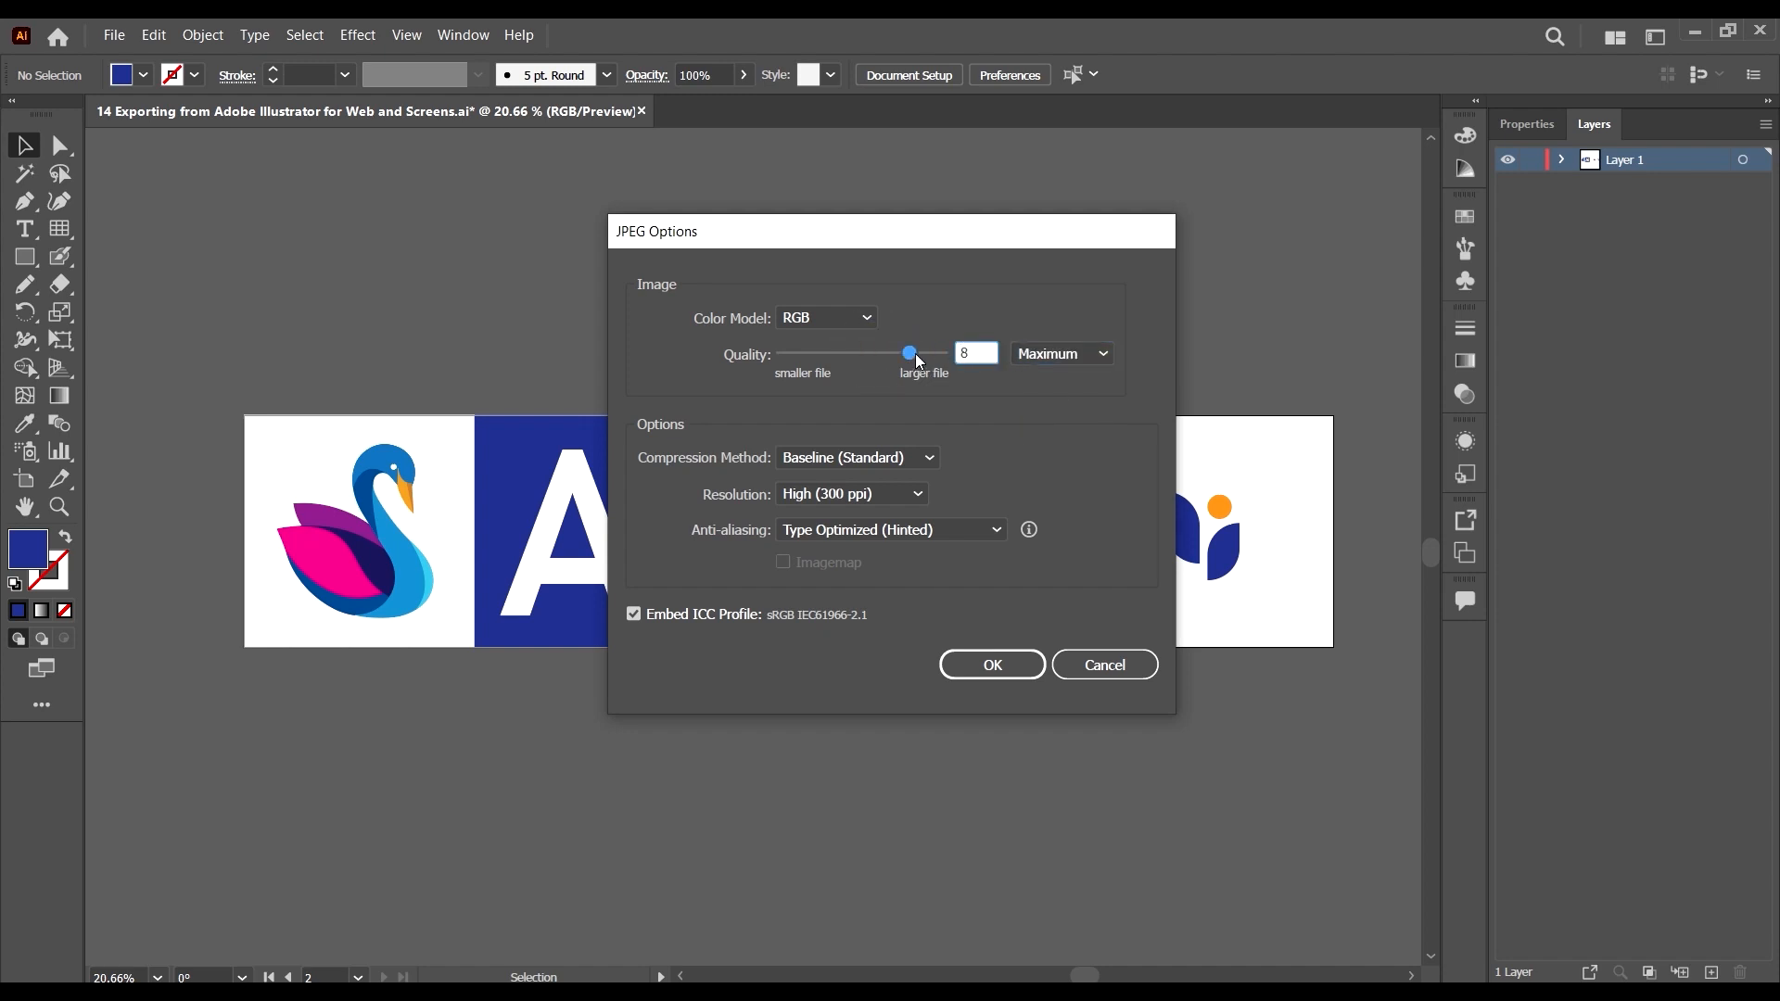
pyautogui.moveTo(910, 353); pyautogui.dragTo(982, 360)
# Choose Baseline (Standard) compression and High (300 ppi) resolution, and cancel the JPEG export.
pyautogui.click(854, 458)
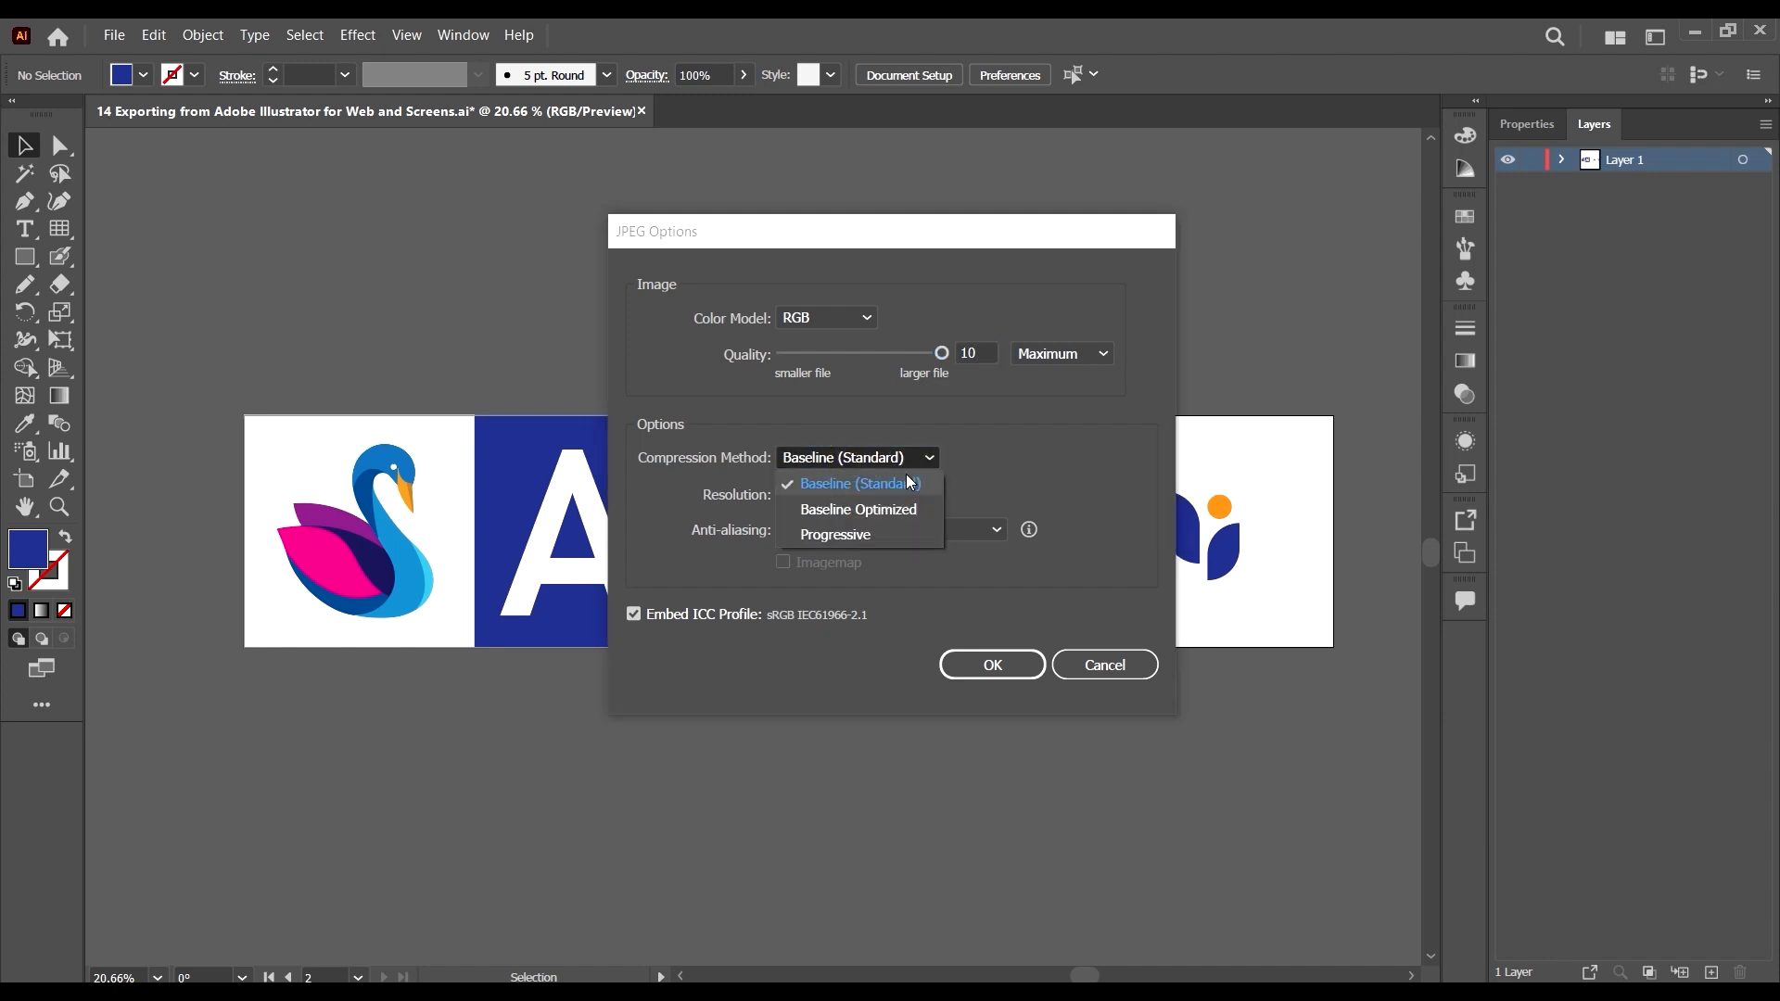
pyautogui.click(886, 484)
pyautogui.click(870, 495)
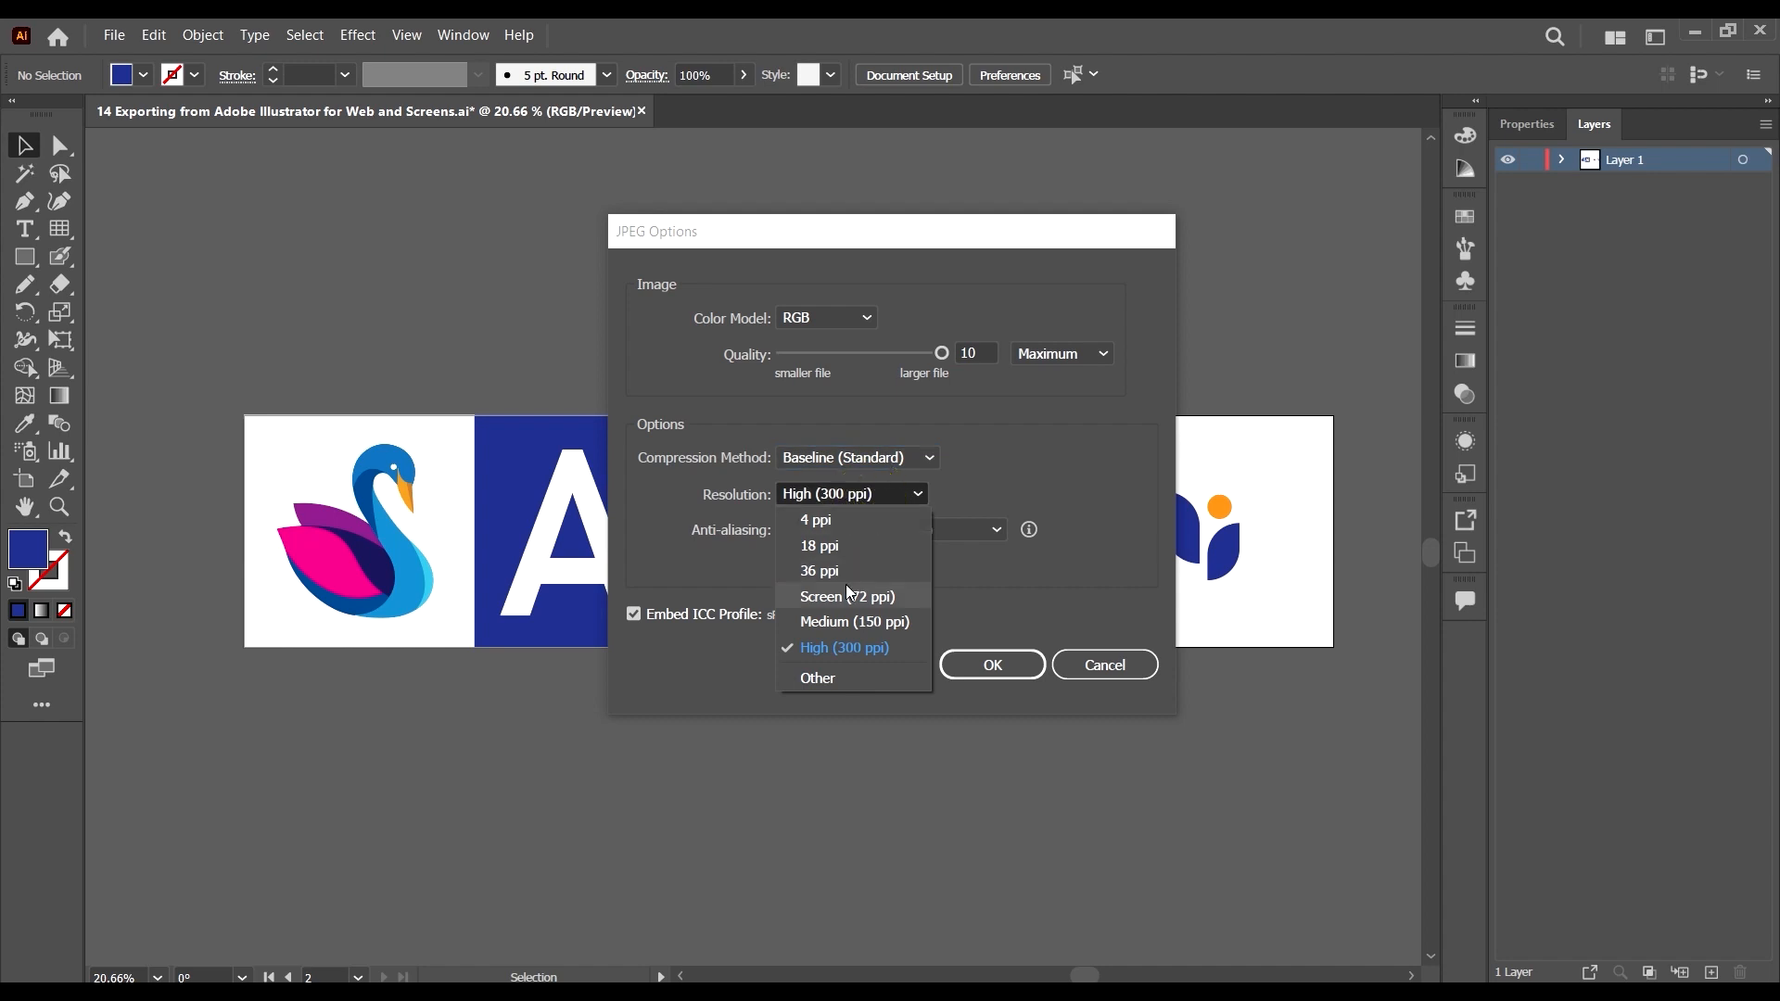
pyautogui.click(881, 634)
pyautogui.click(893, 493)
pyautogui.click(880, 646)
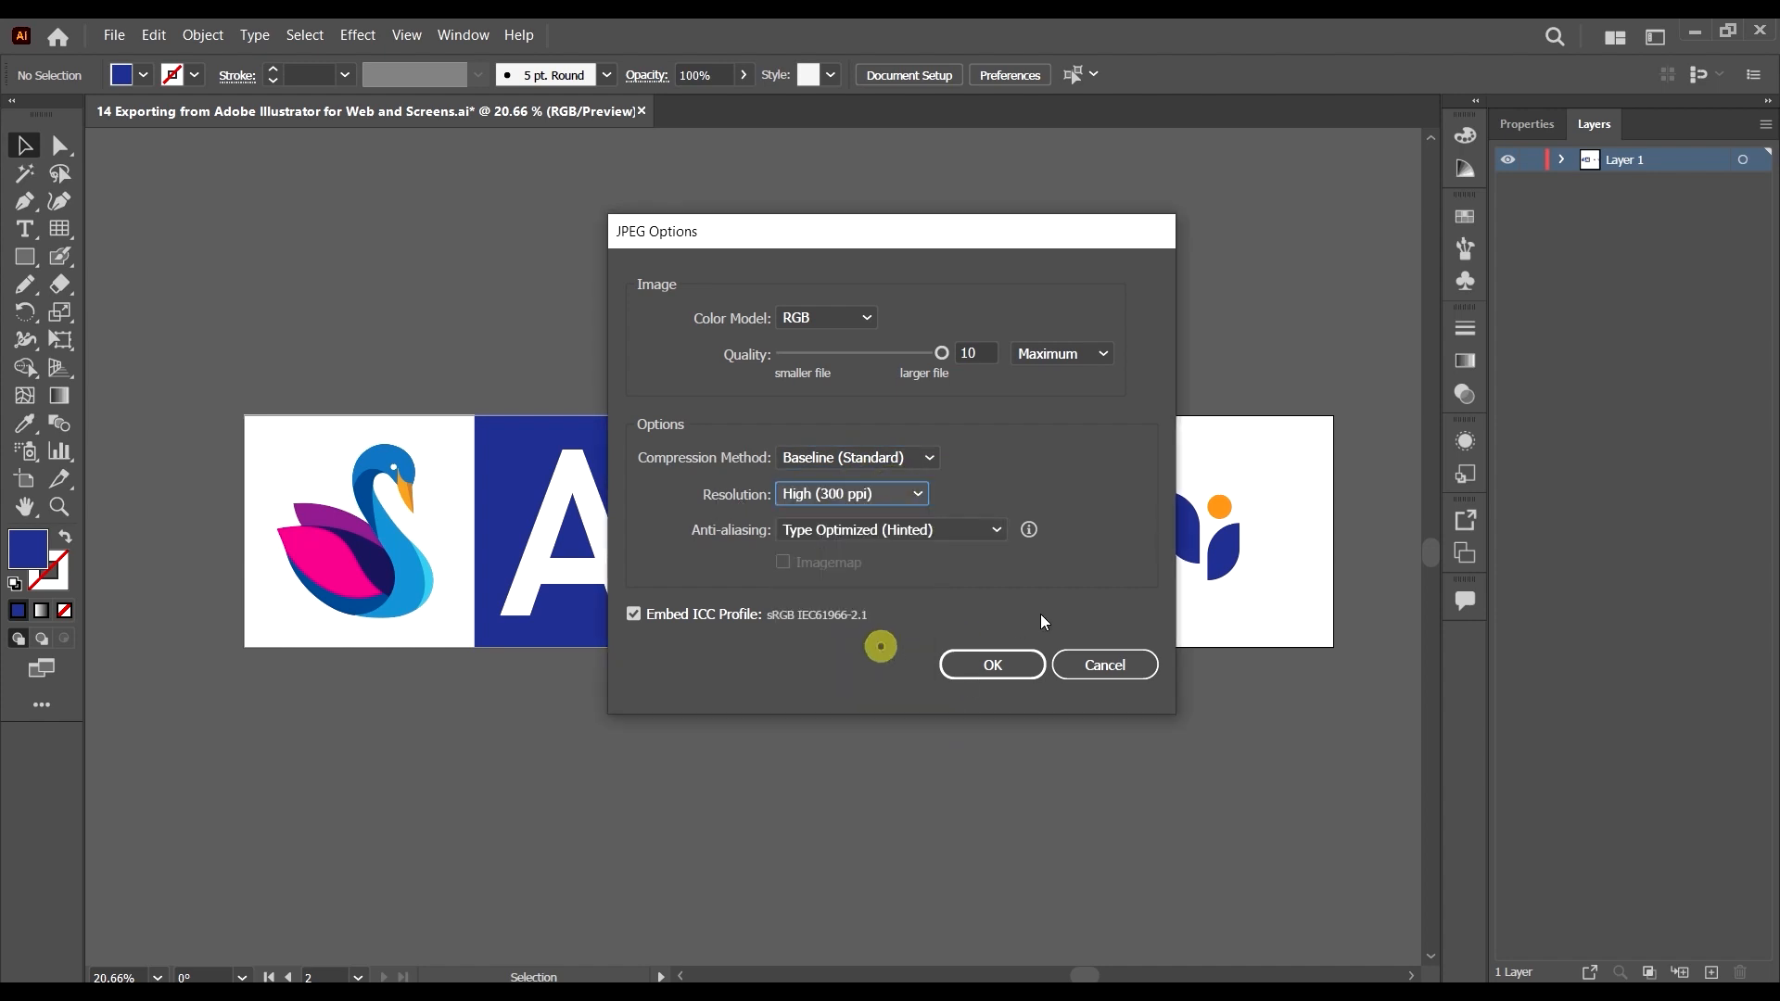
pyautogui.click(1106, 665)
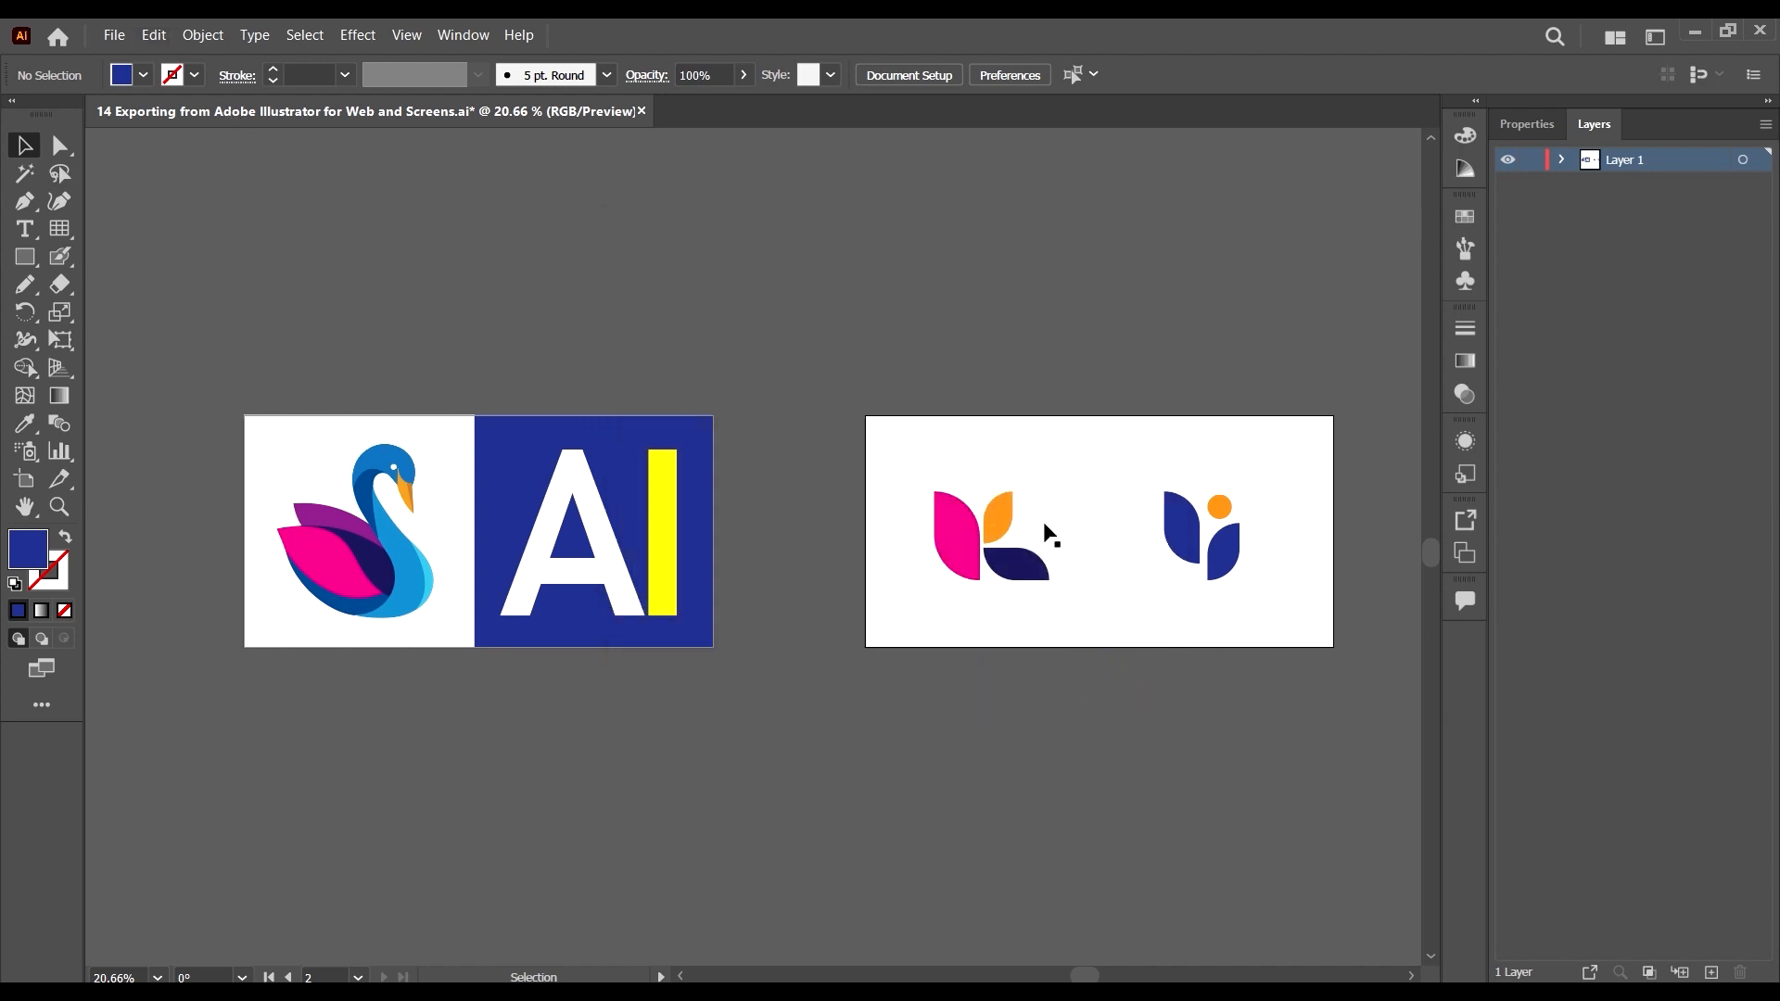
# Start a new JPEG export with Use Artboards enabled and all artboards included.
pyautogui.click(118, 37)
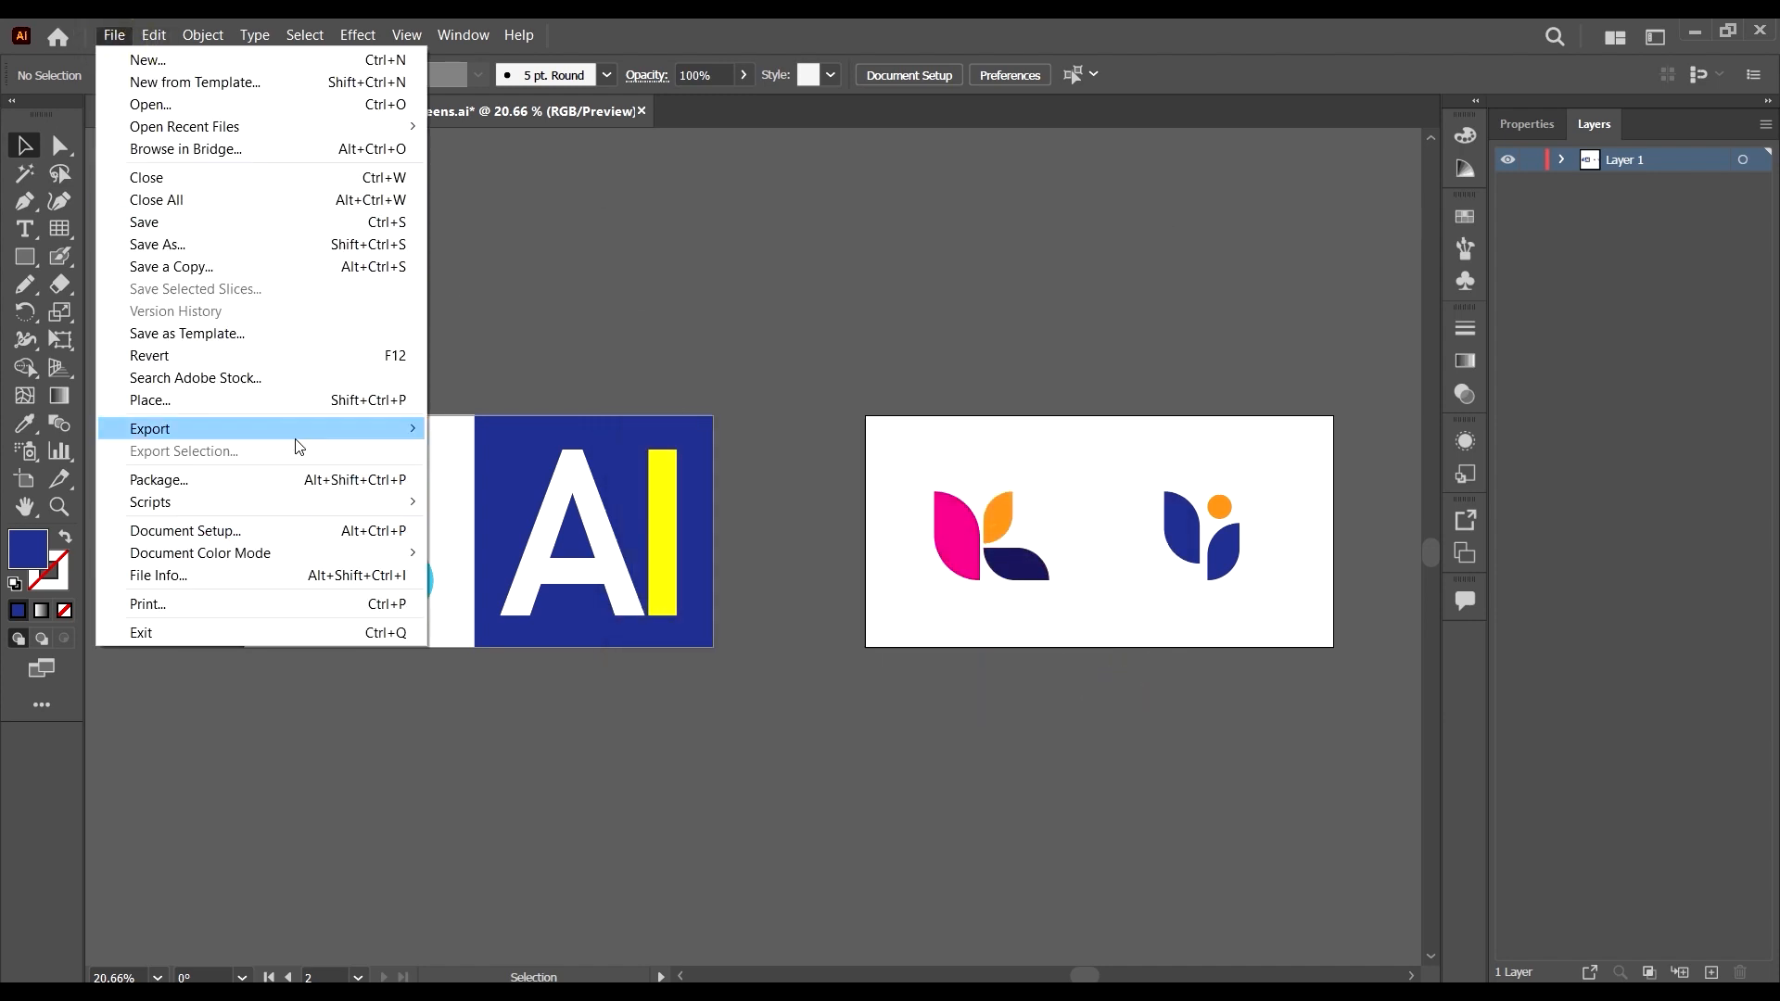
pyautogui.moveTo(302, 432)
pyautogui.click(588, 450)
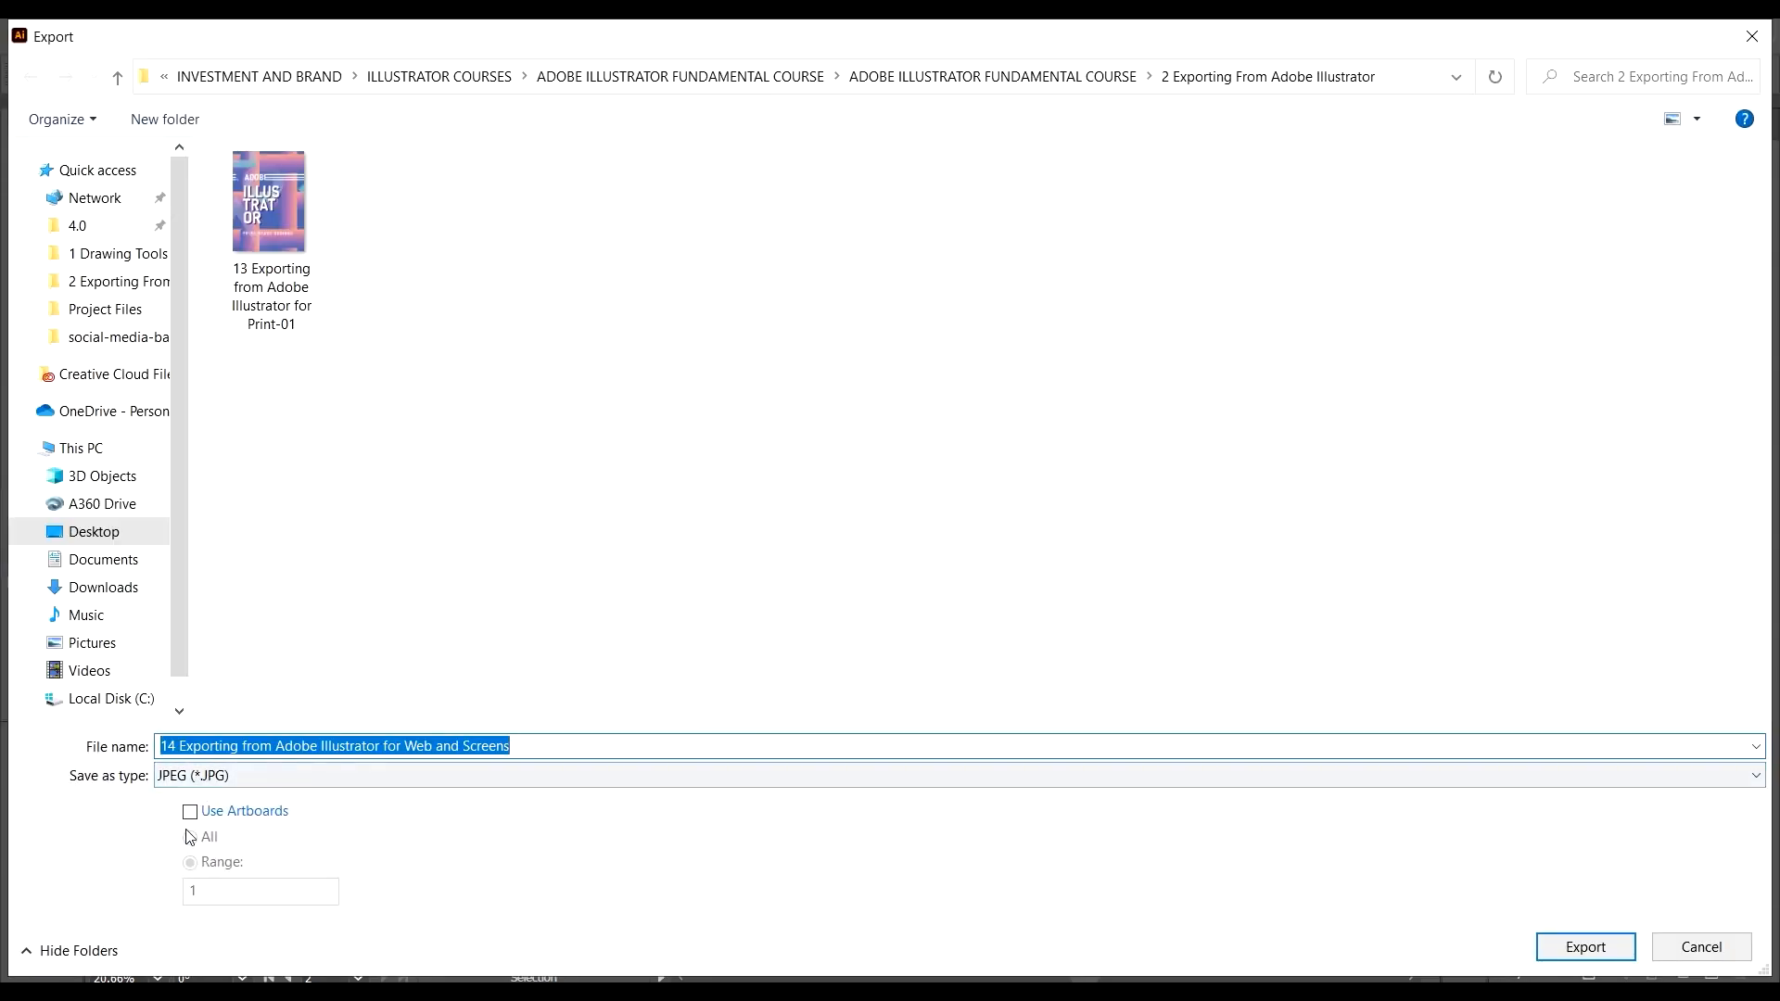
pyautogui.click(190, 812)
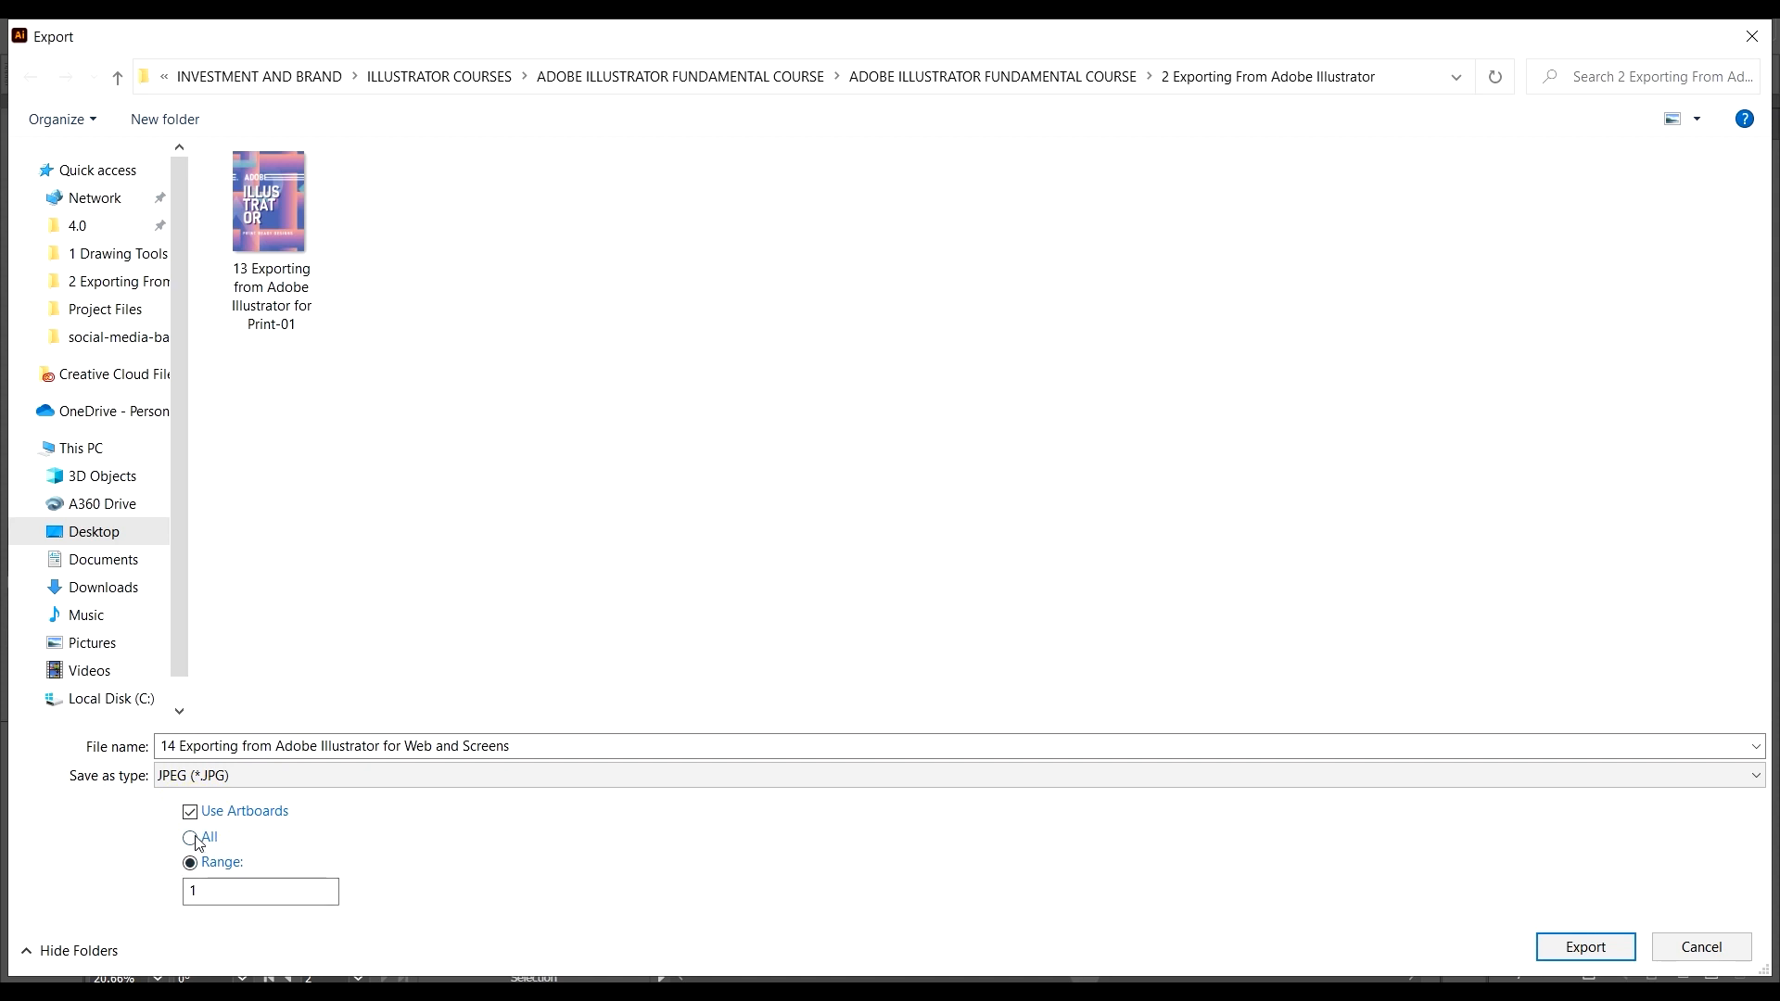
pyautogui.click(193, 838)
pyautogui.doubleClick(616, 30)
pyautogui.moveTo(358, 34); pyautogui.dragTo(876, 276)
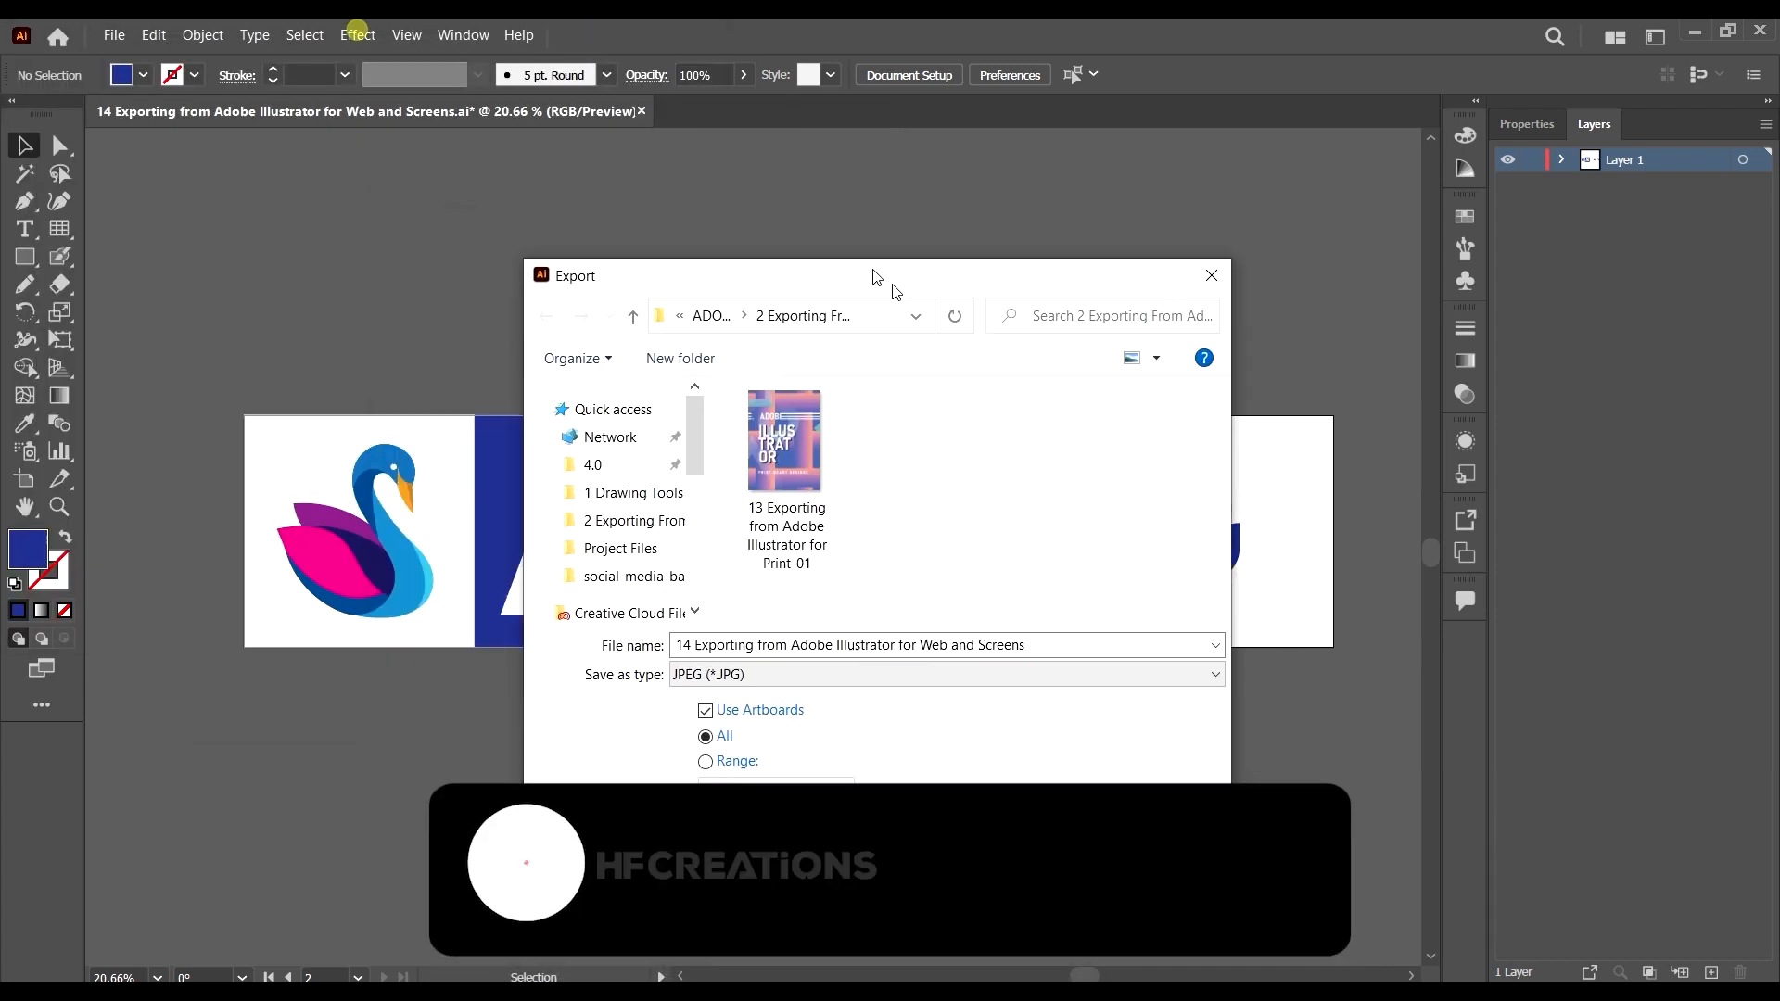
pyautogui.doubleClick(992, 280)
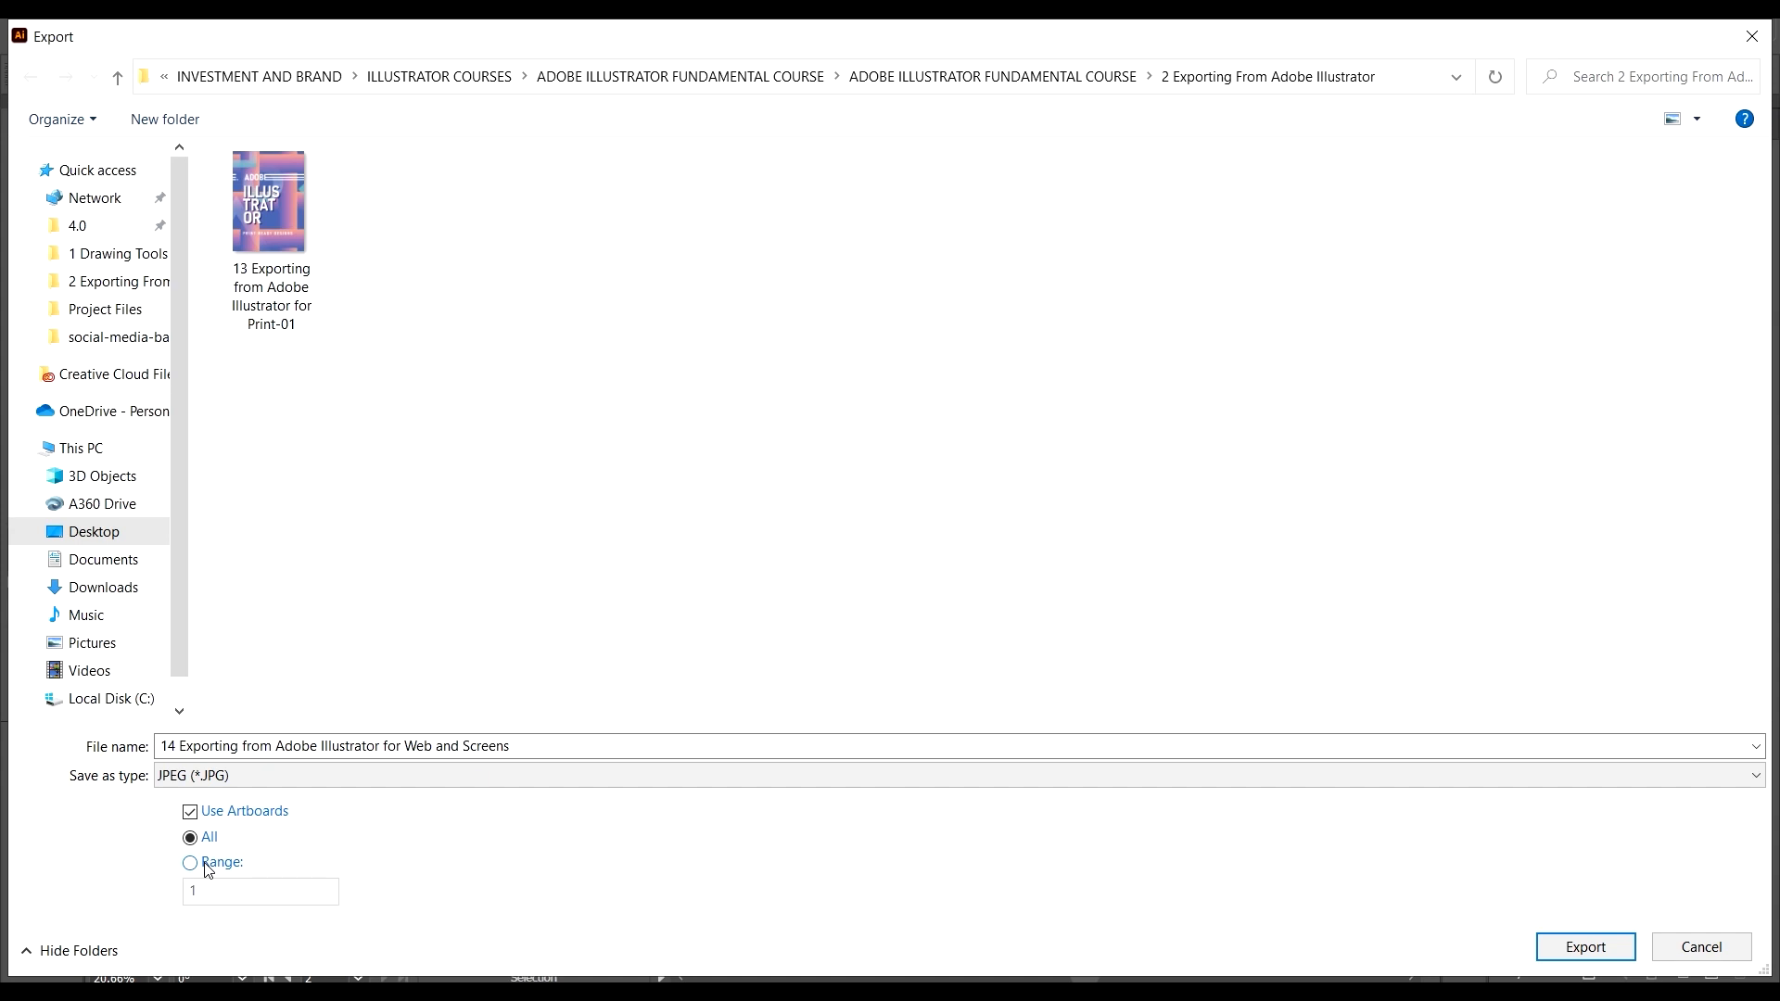
# Limit the JPEG export to artboard range 1.
pyautogui.click(206, 866)
pyautogui.doubleClick(234, 897)
pyautogui.click(249, 892)
pyautogui.doubleClick(536, 26)
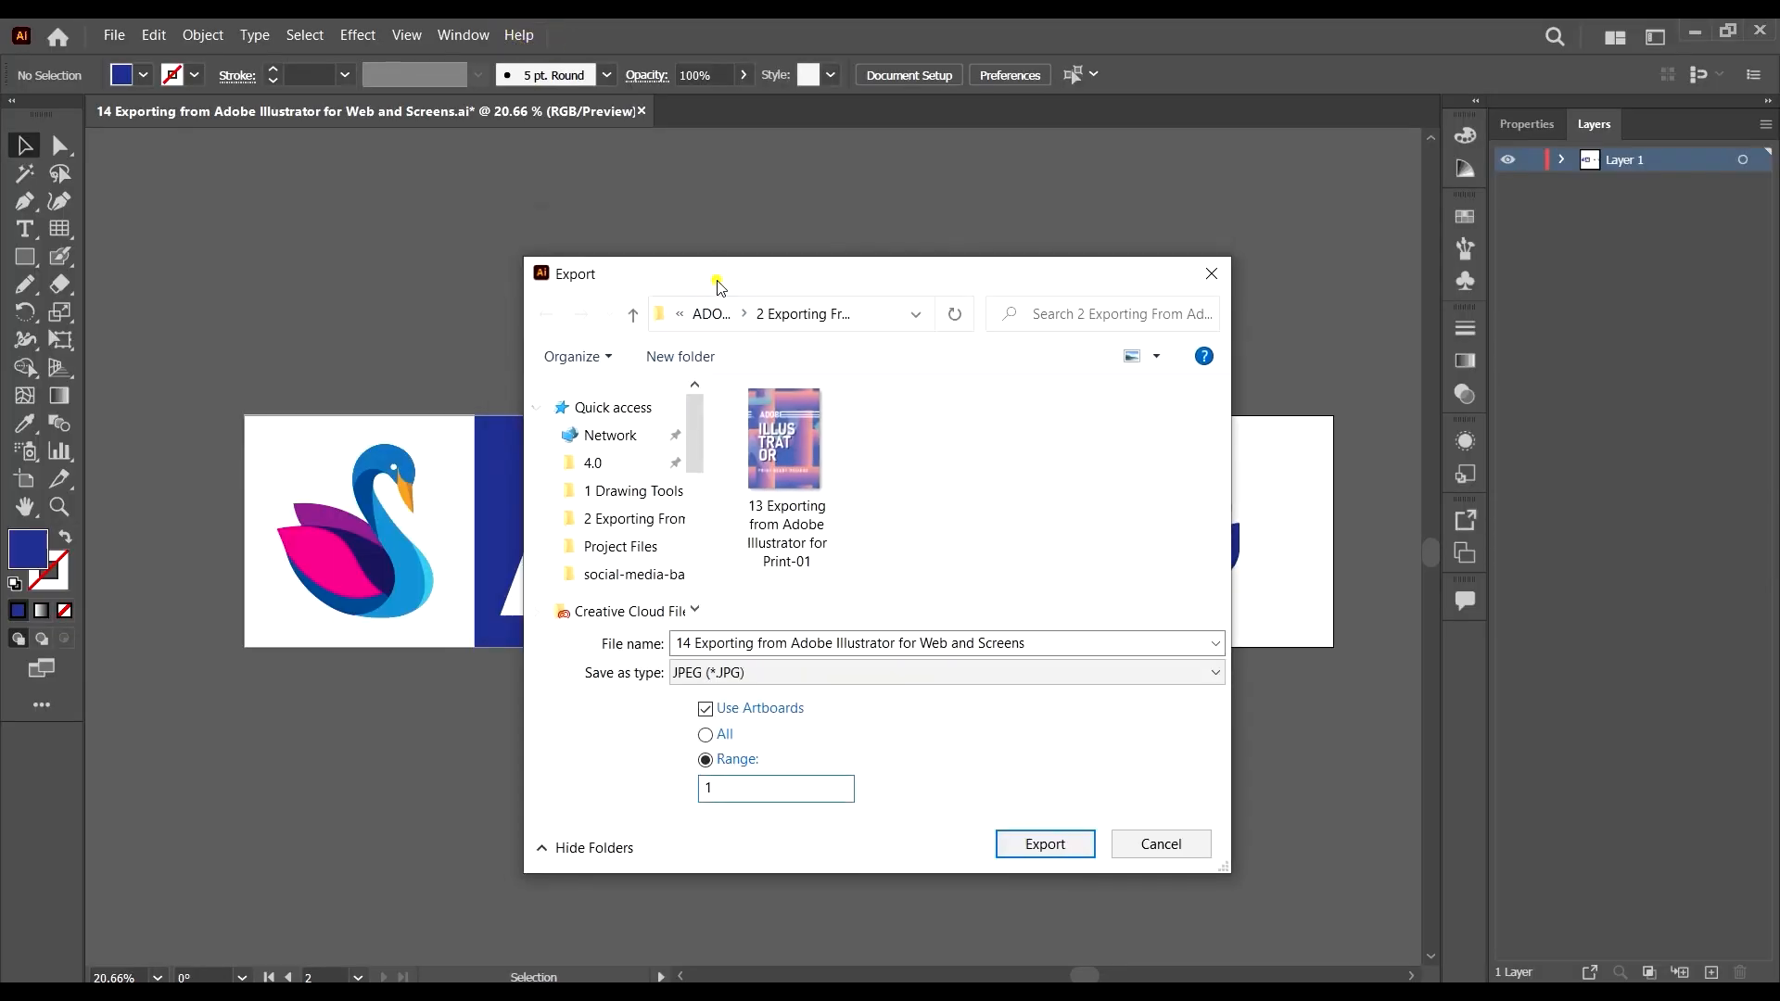
pyautogui.doubleClick(720, 281)
pyautogui.doubleClick(208, 890)
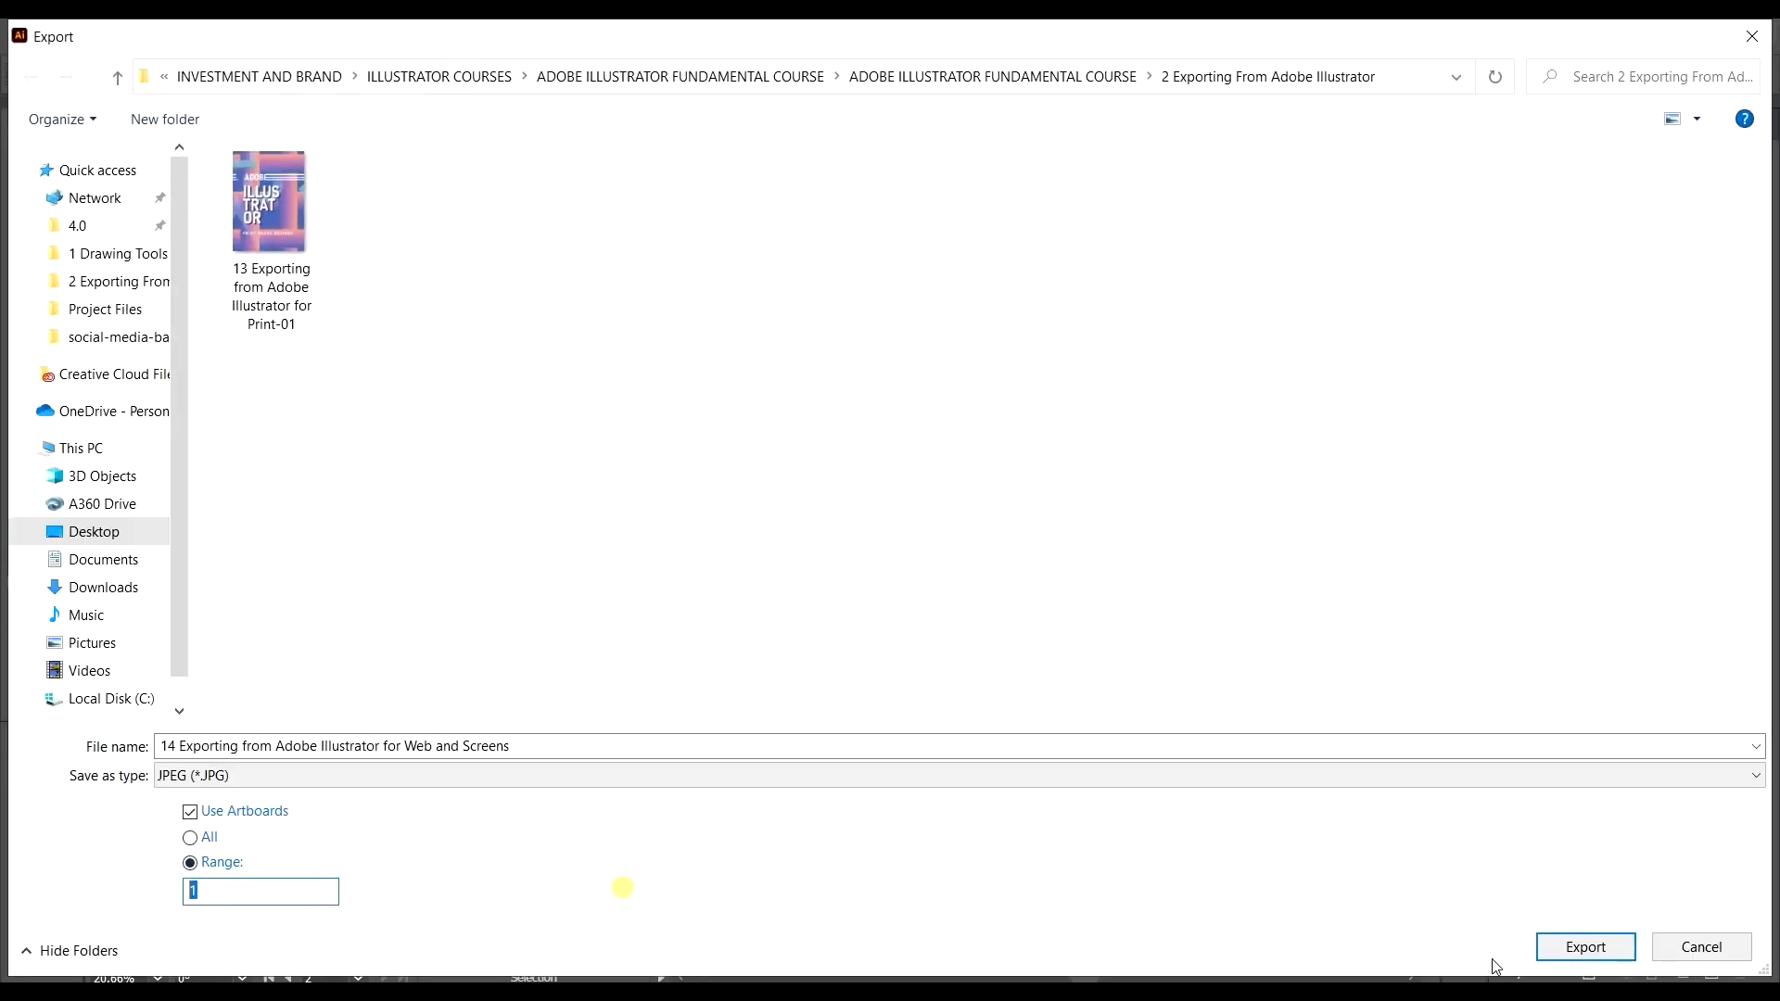
# Export artboard 1 as an RGB JPEG with quality 9, Baseline (Standard) compression and Medium (150 ppi) resolution.
pyautogui.click(1567, 947)
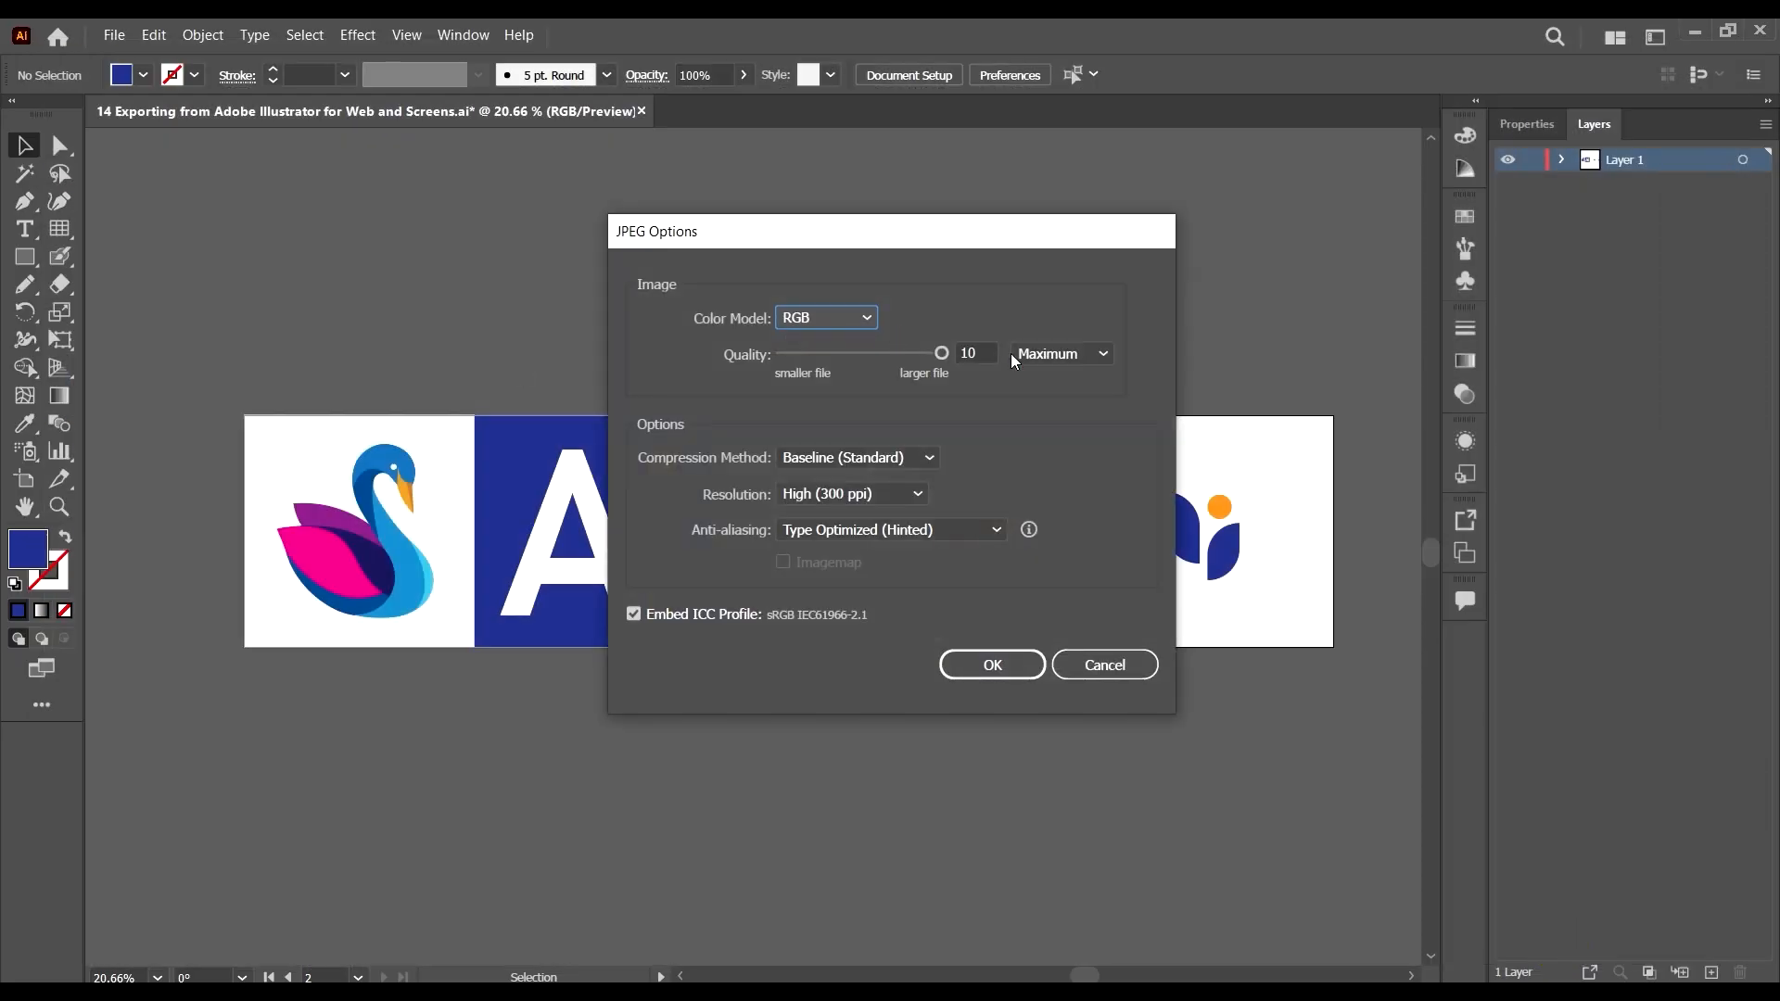
pyautogui.moveTo(942, 353); pyautogui.dragTo(925, 355)
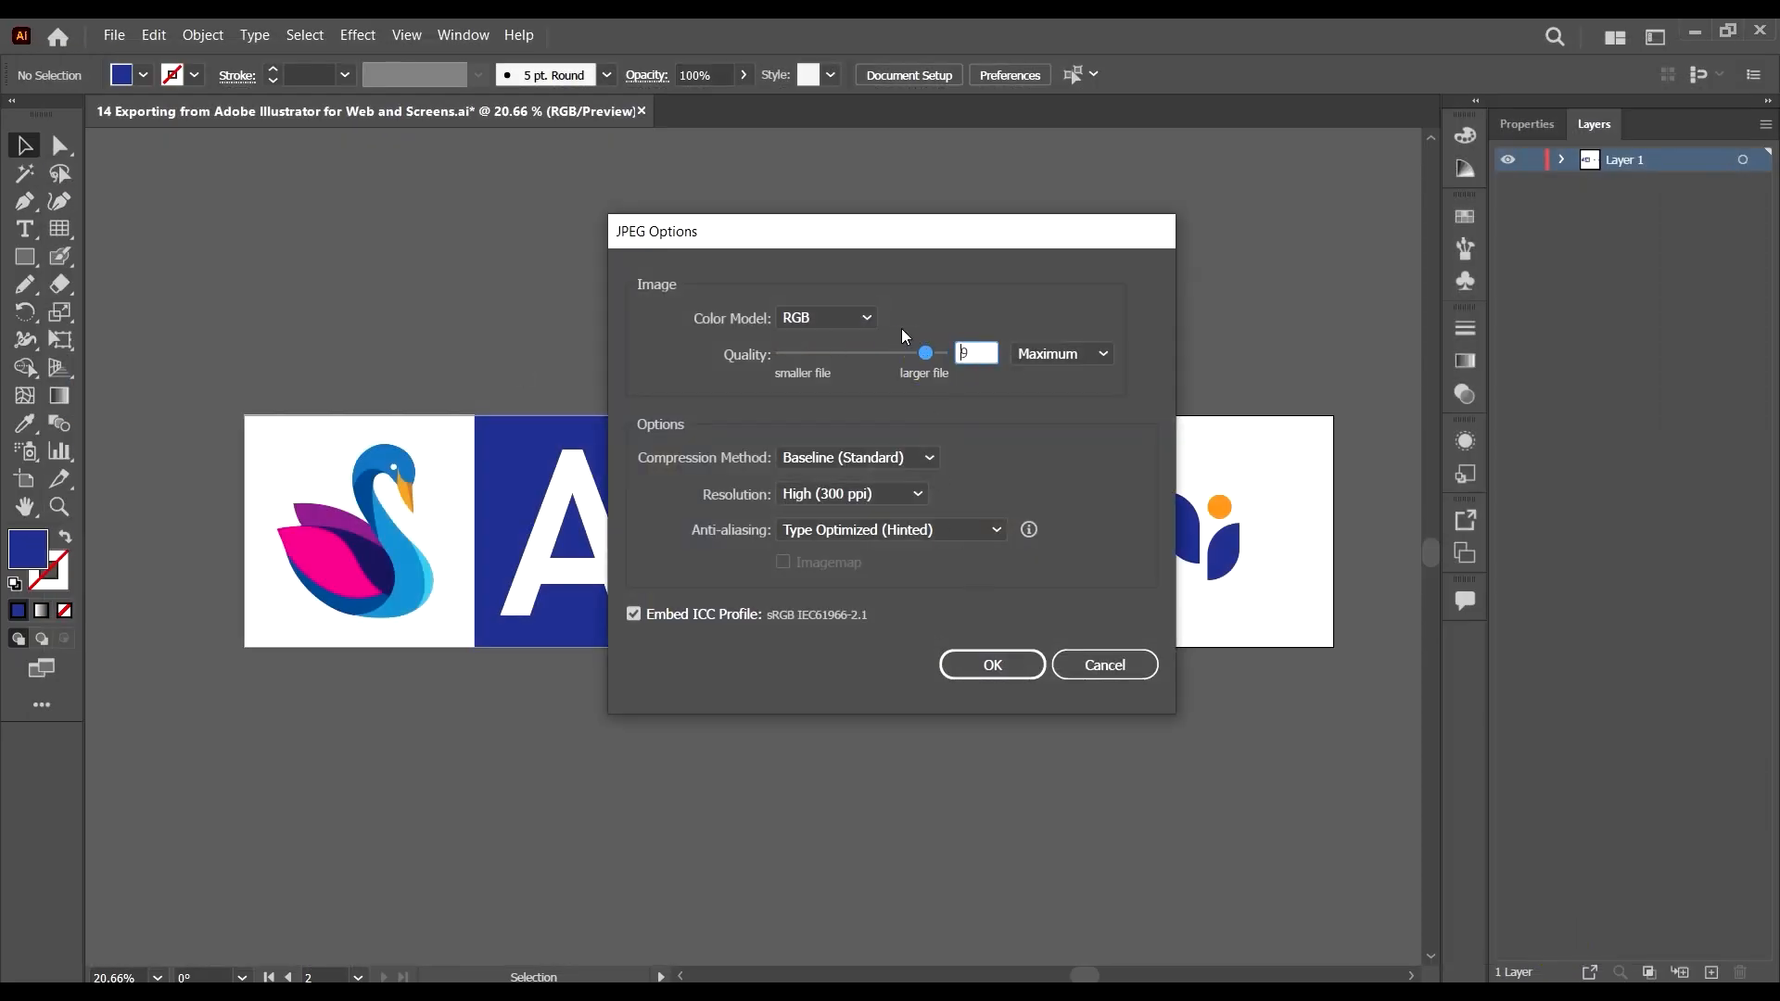
pyautogui.click(883, 458)
pyautogui.click(882, 458)
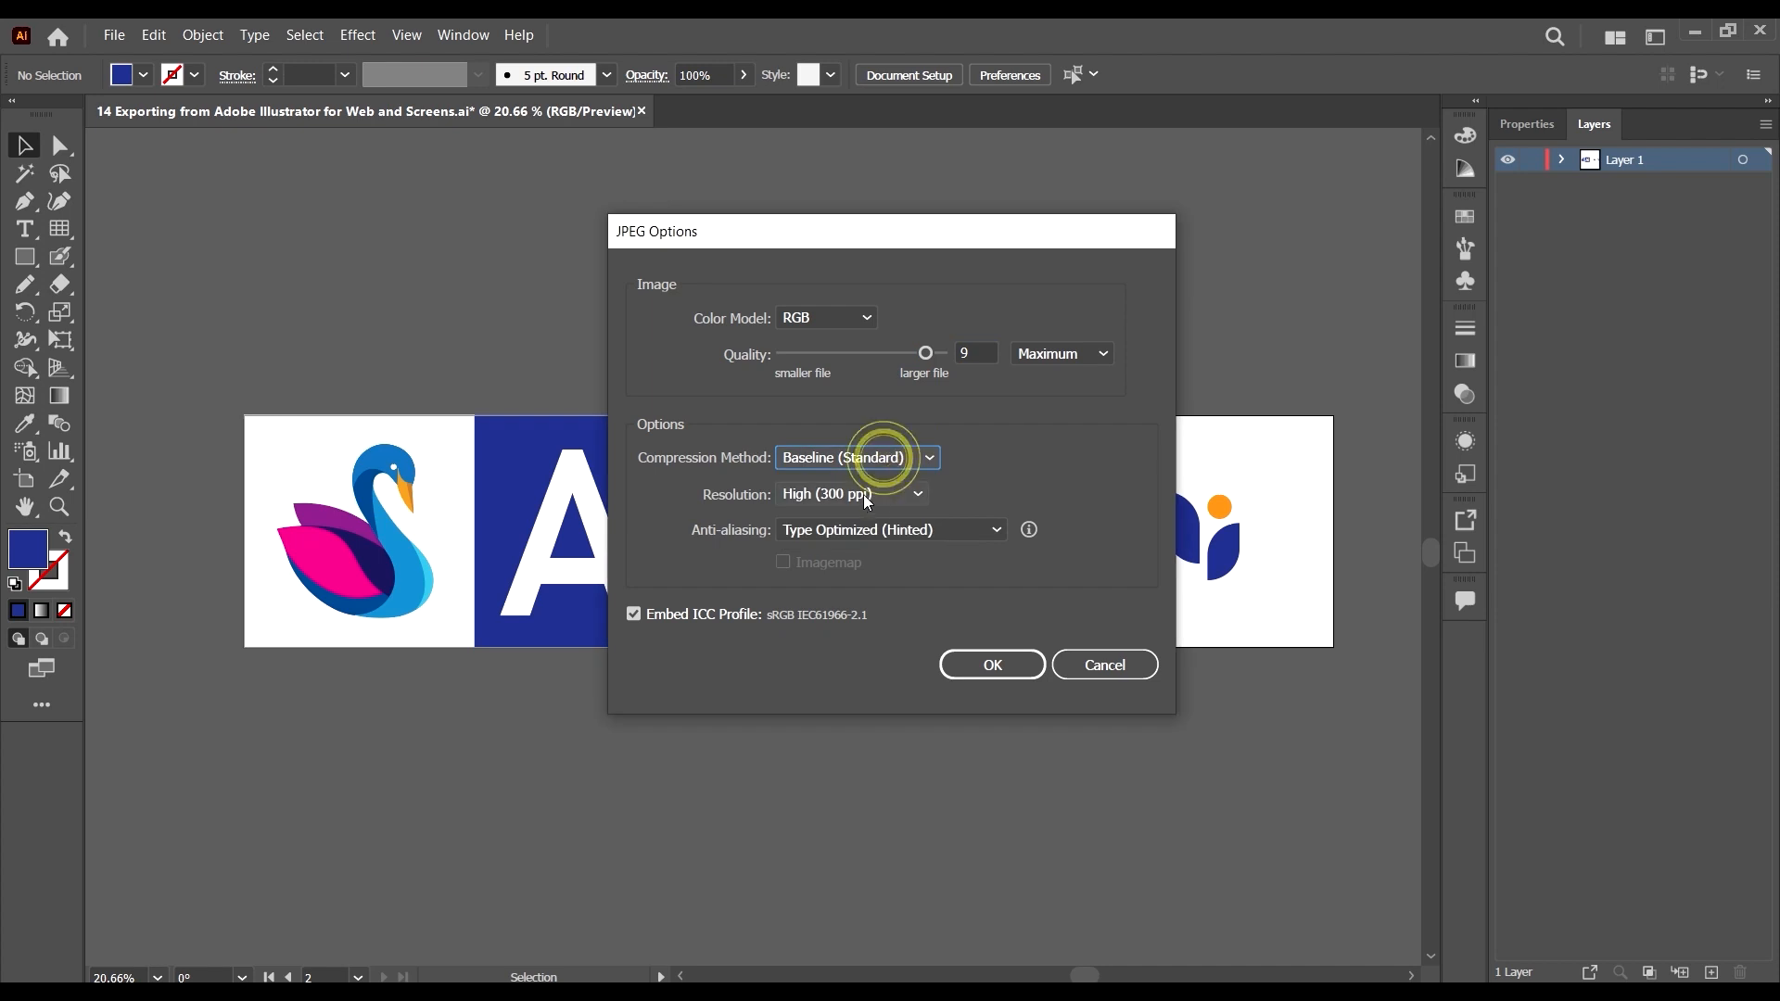
pyautogui.click(867, 497)
pyautogui.click(871, 620)
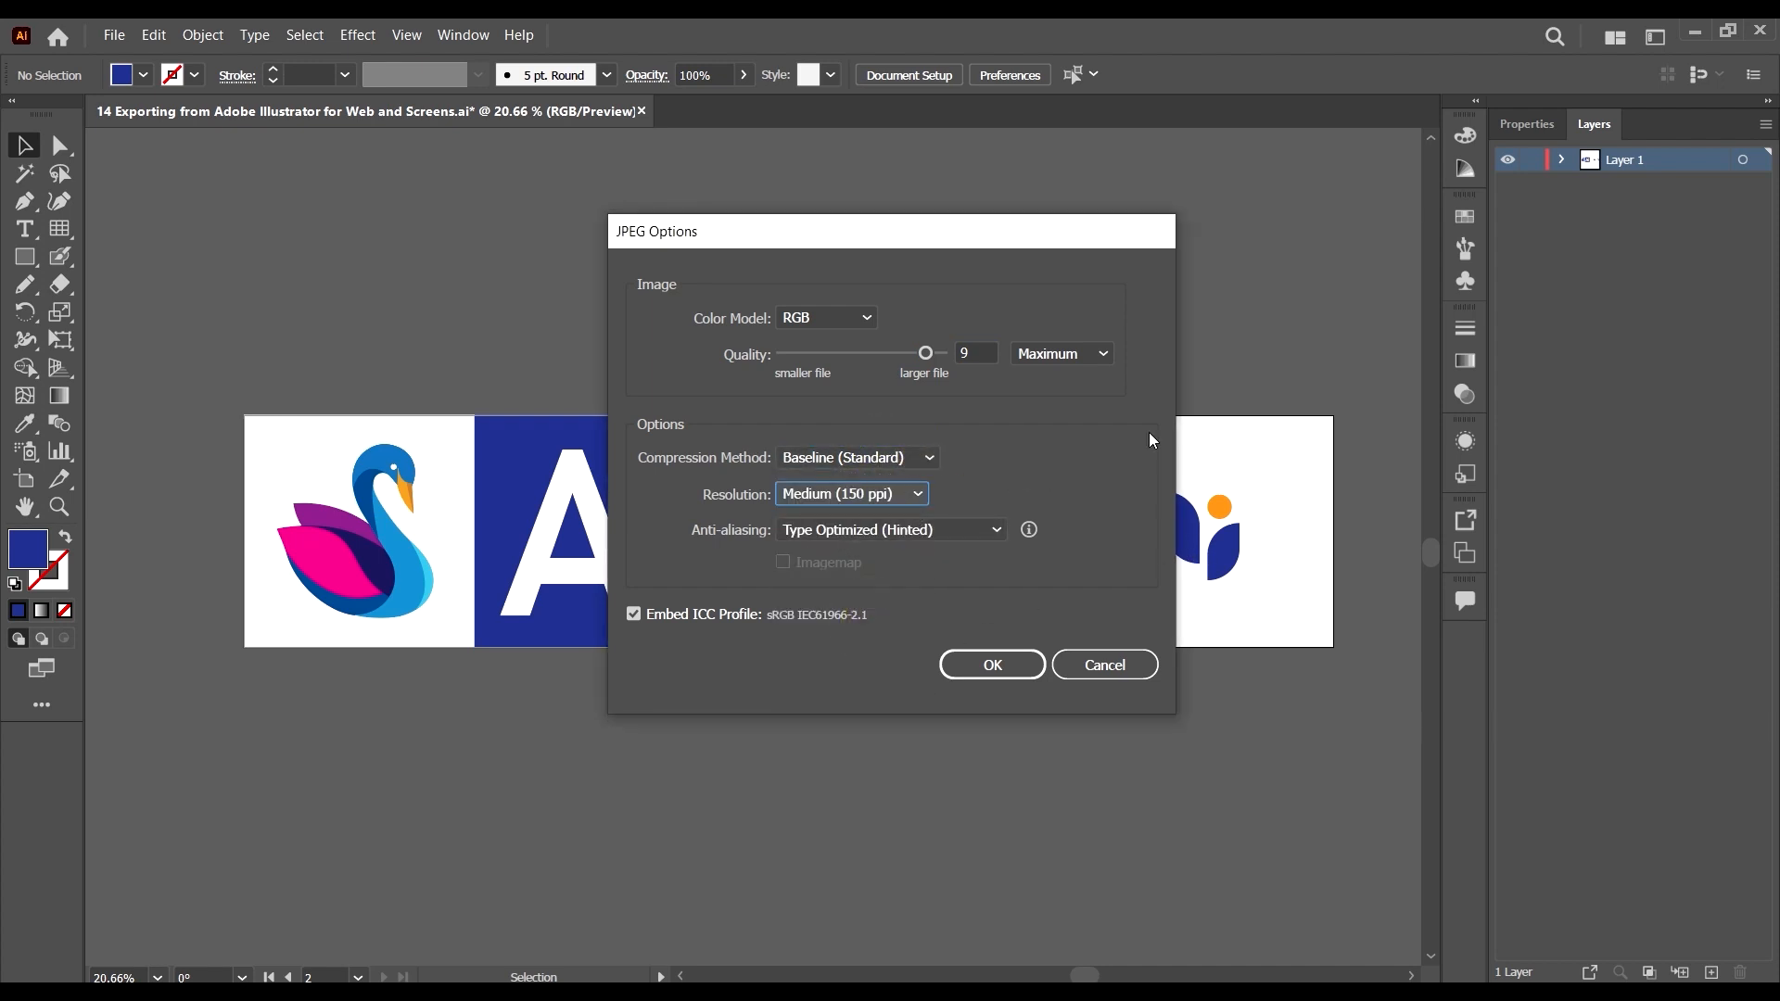
pyautogui.click(1006, 667)
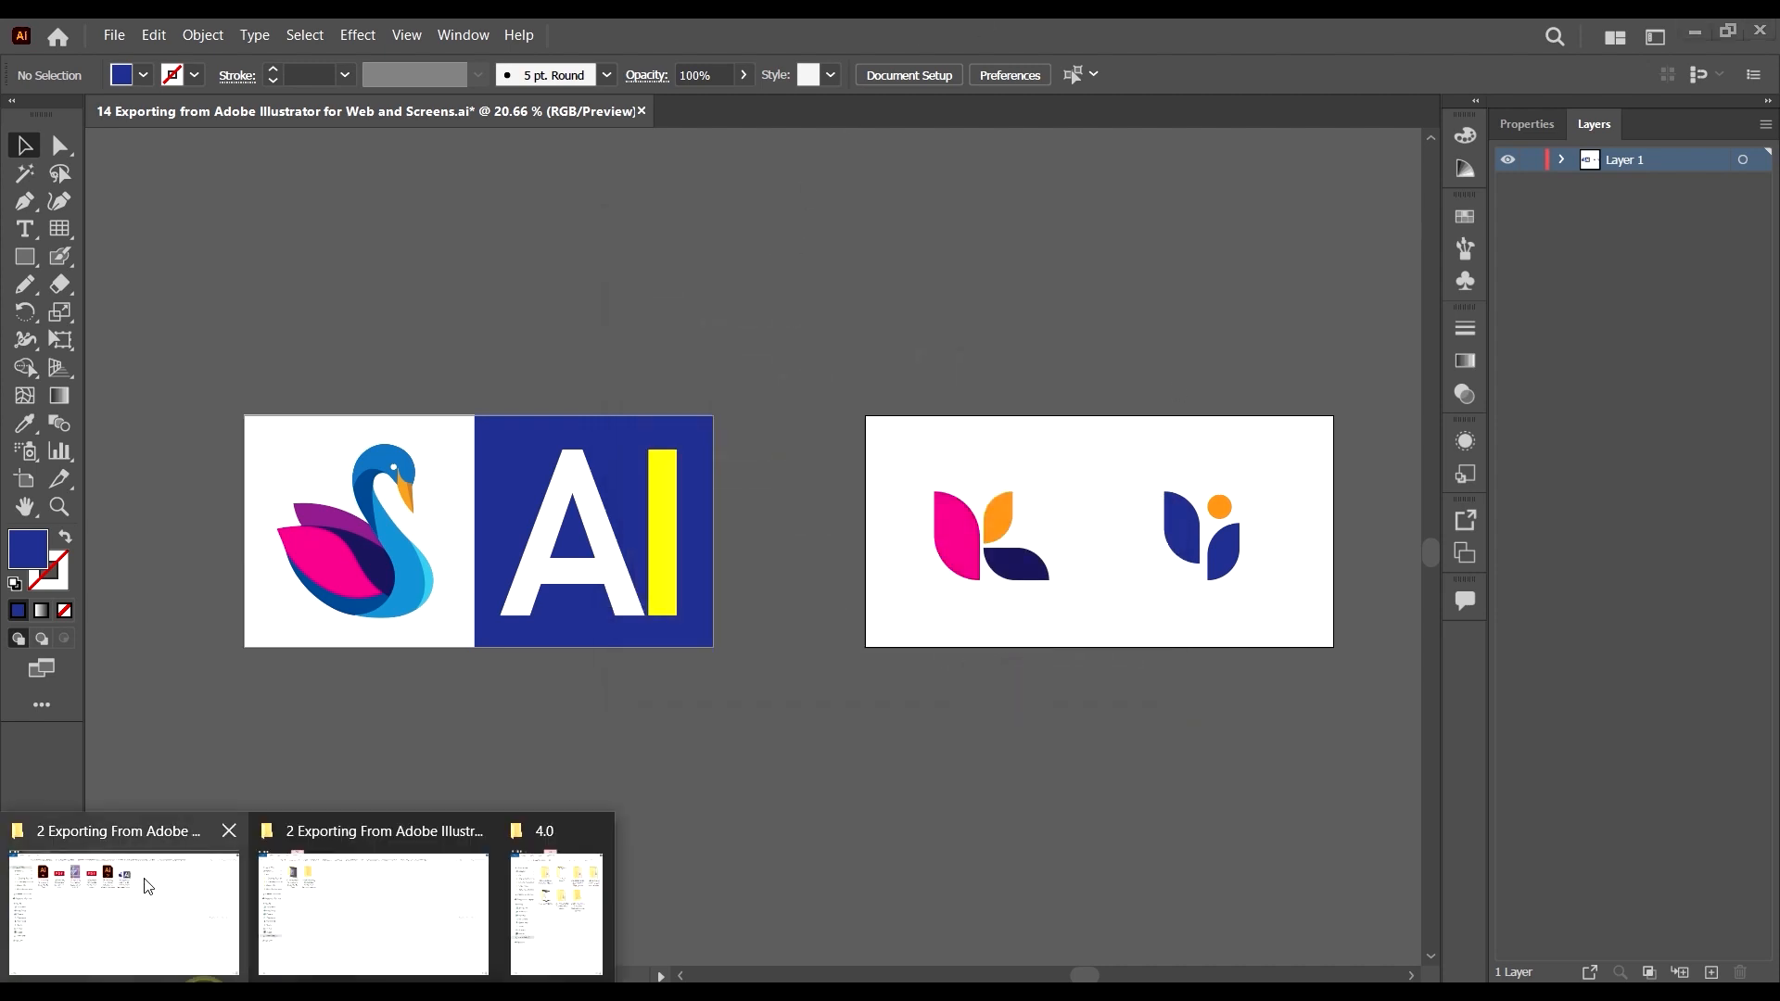
# Switch to the export folder in File Explorer, view the exported Artboard 1 JPEG, and close the image viewer.
pyautogui.click(142, 881)
pyautogui.doubleClick(897, 212)
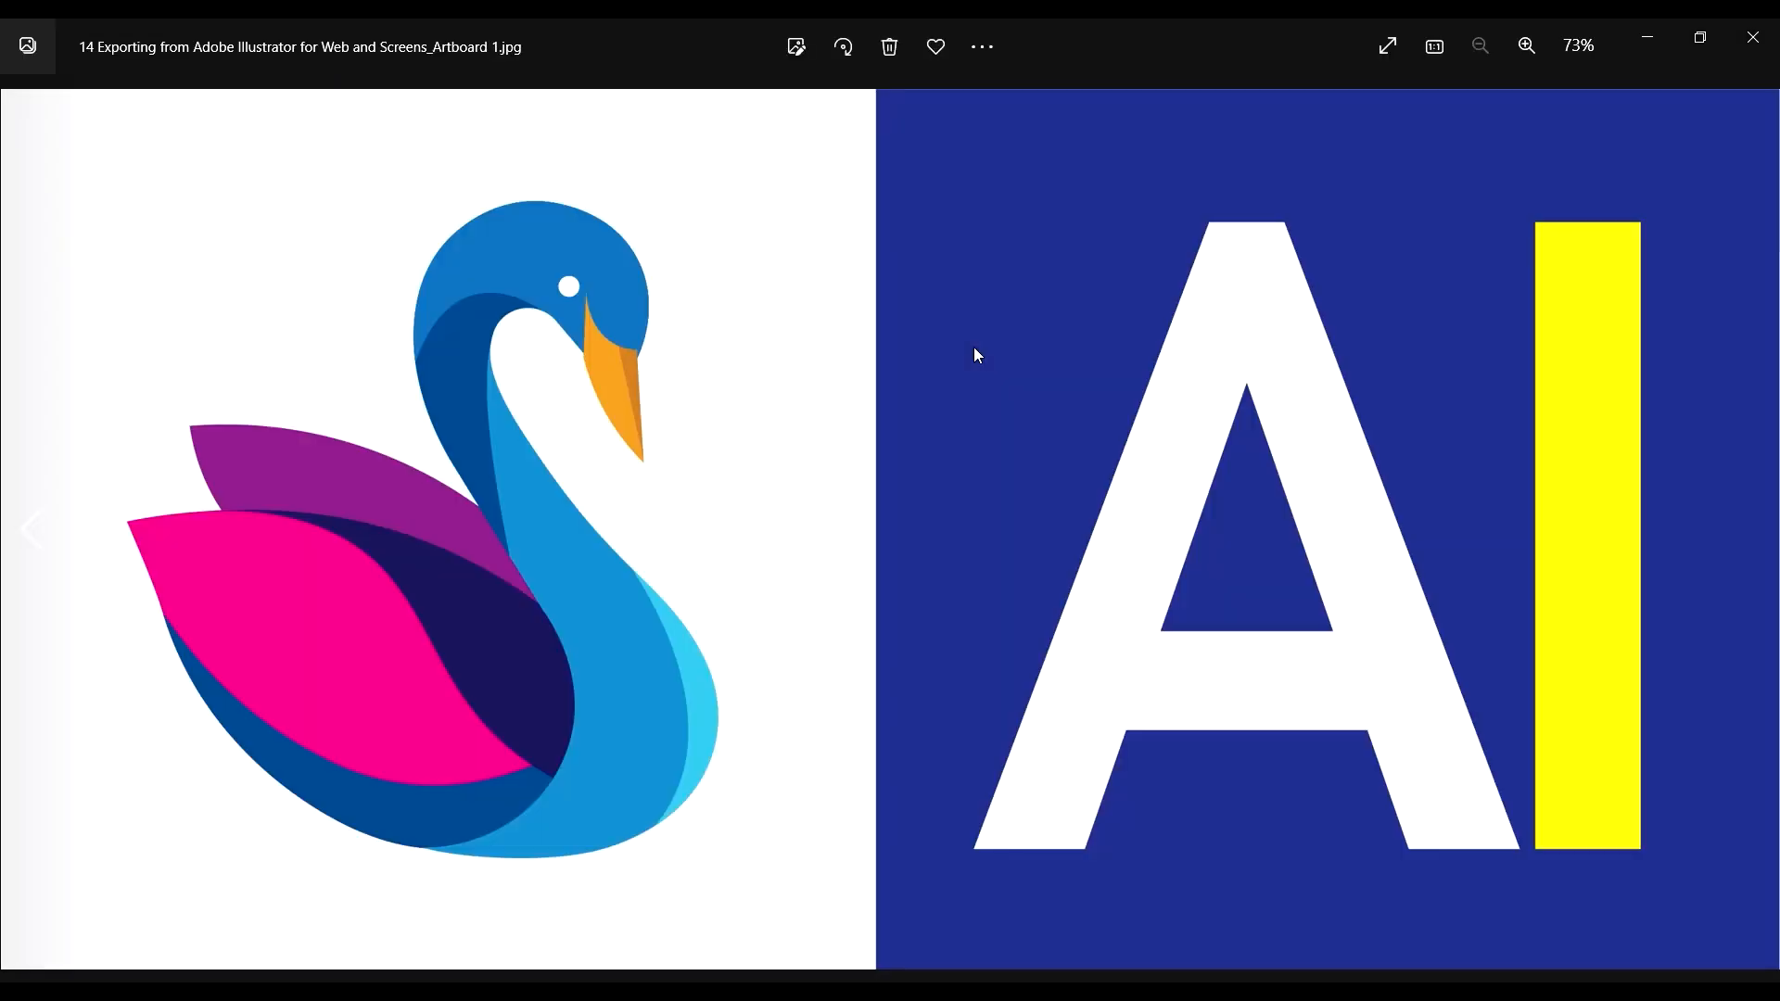
pyautogui.click(1769, 65)
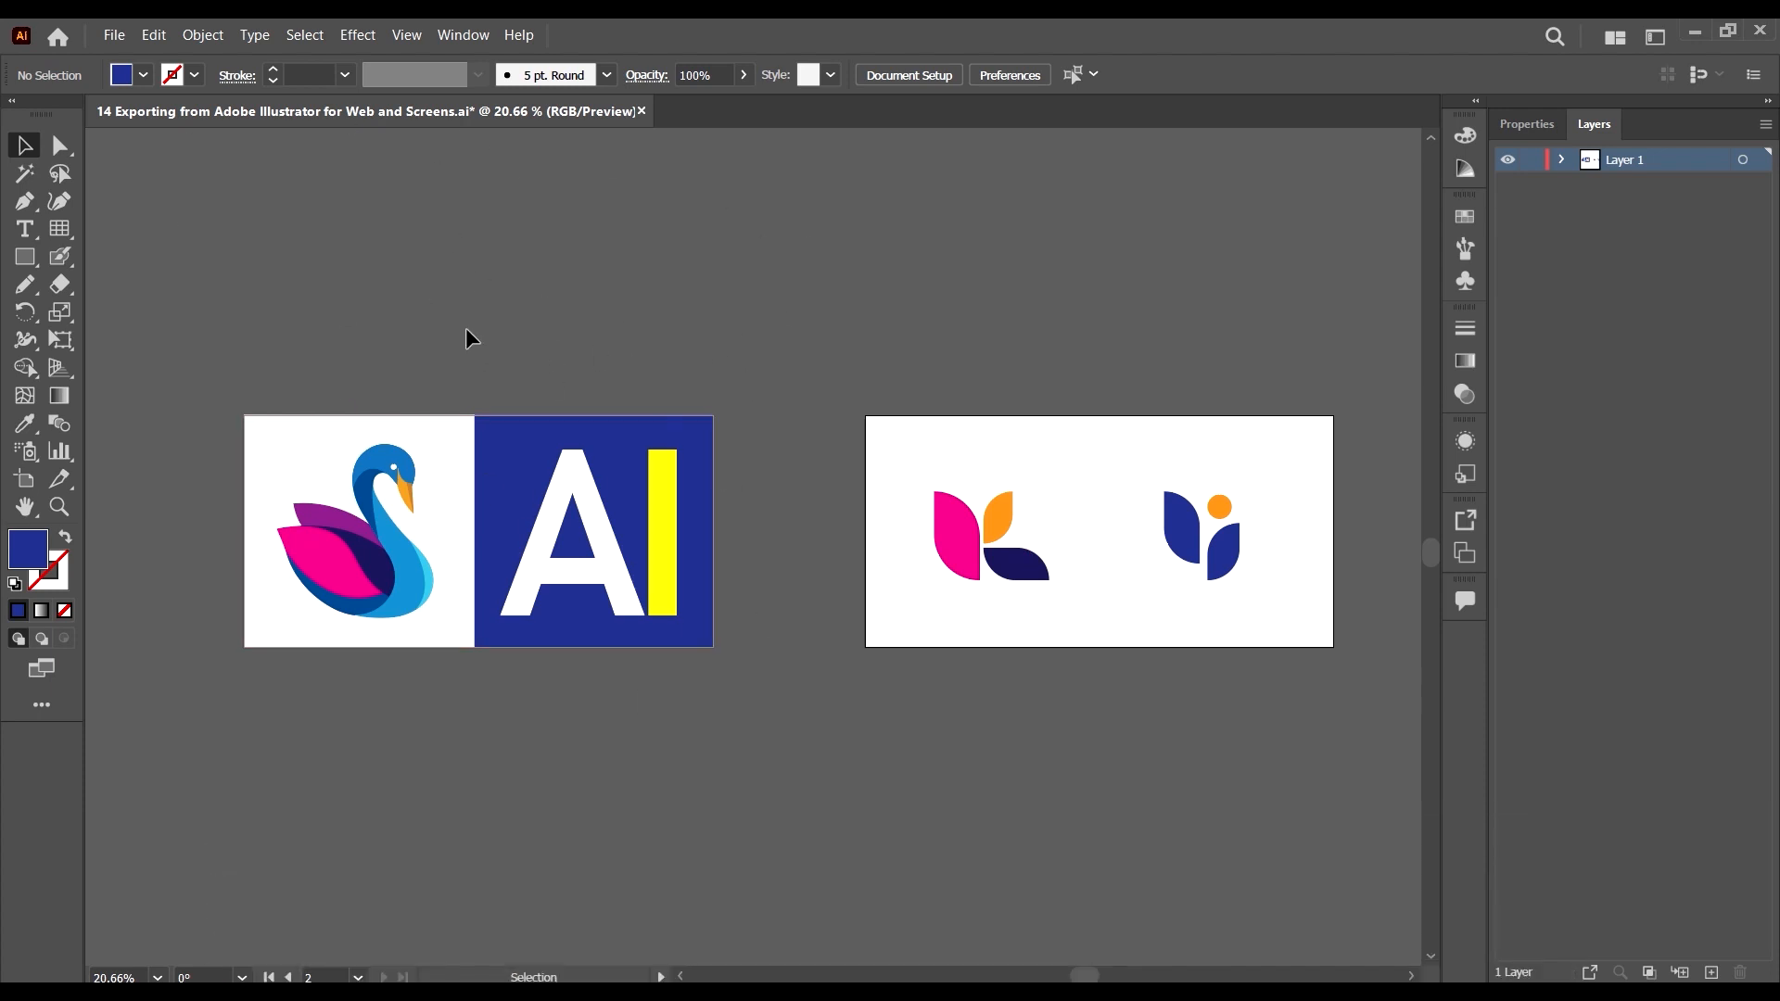
# Open Export for Screens and move its dialog aside so the first artboard is uncovered.
pyautogui.scroll(-3, 739, 493)
pyautogui.scroll(2, 816, 509)
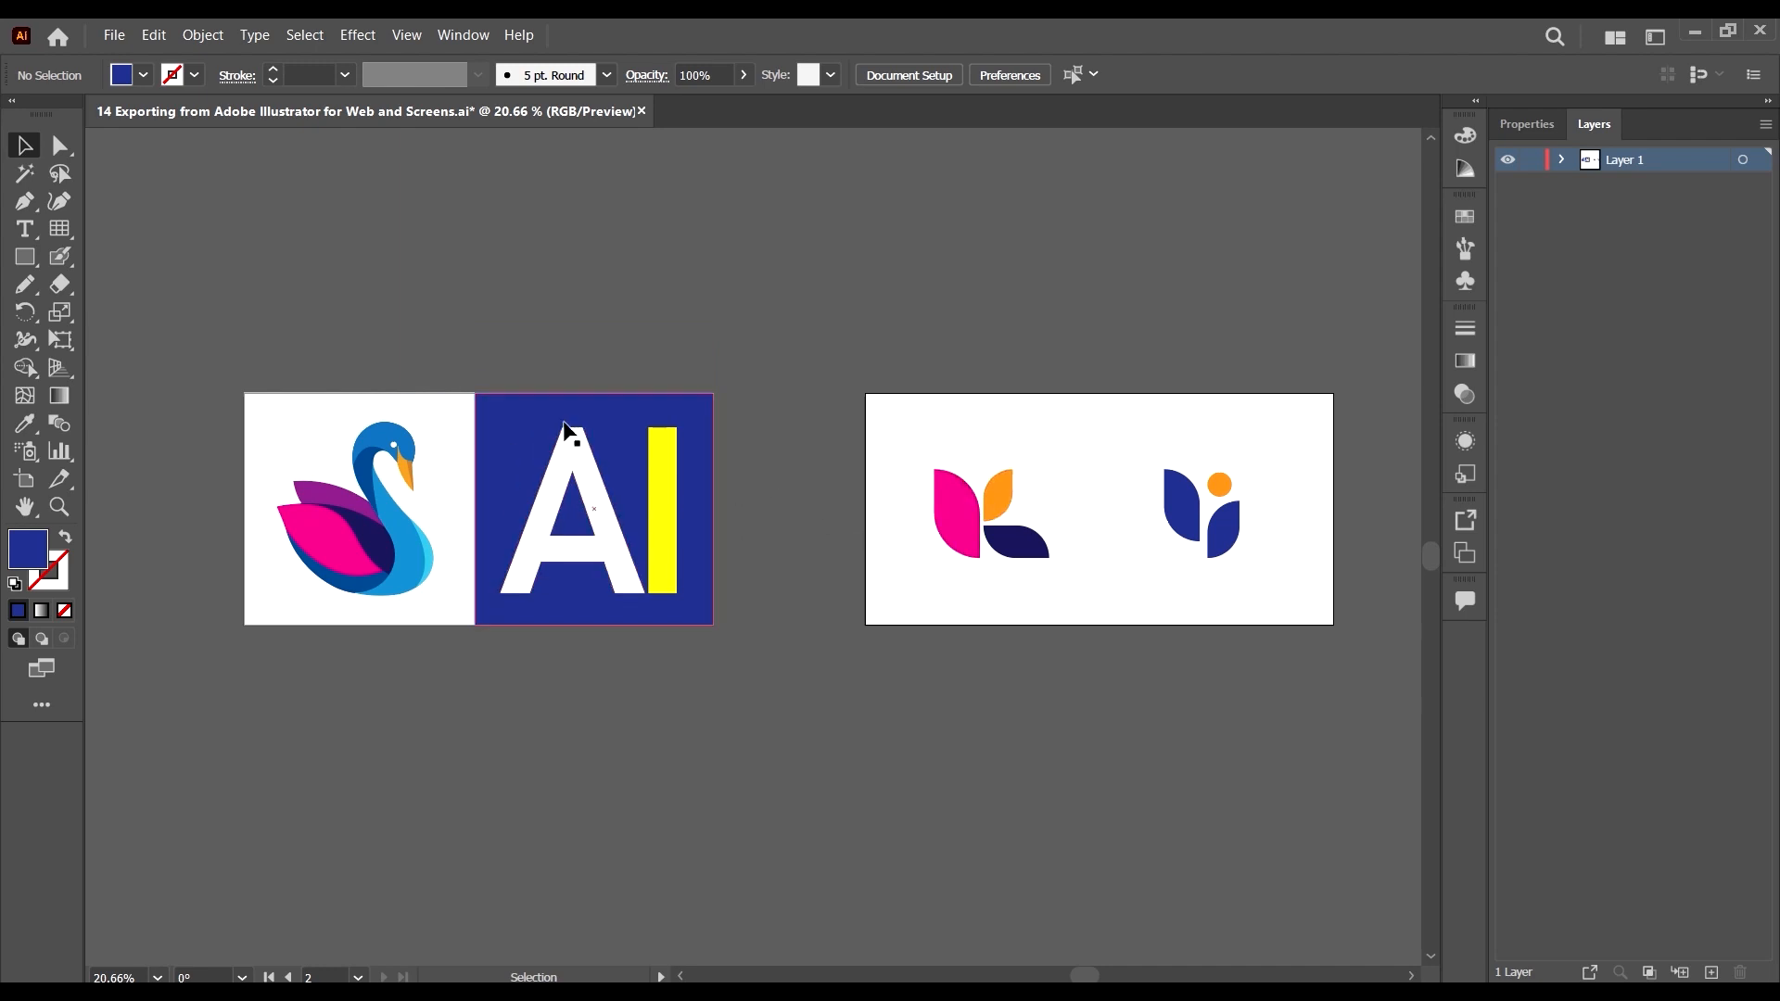
pyautogui.click(114, 35)
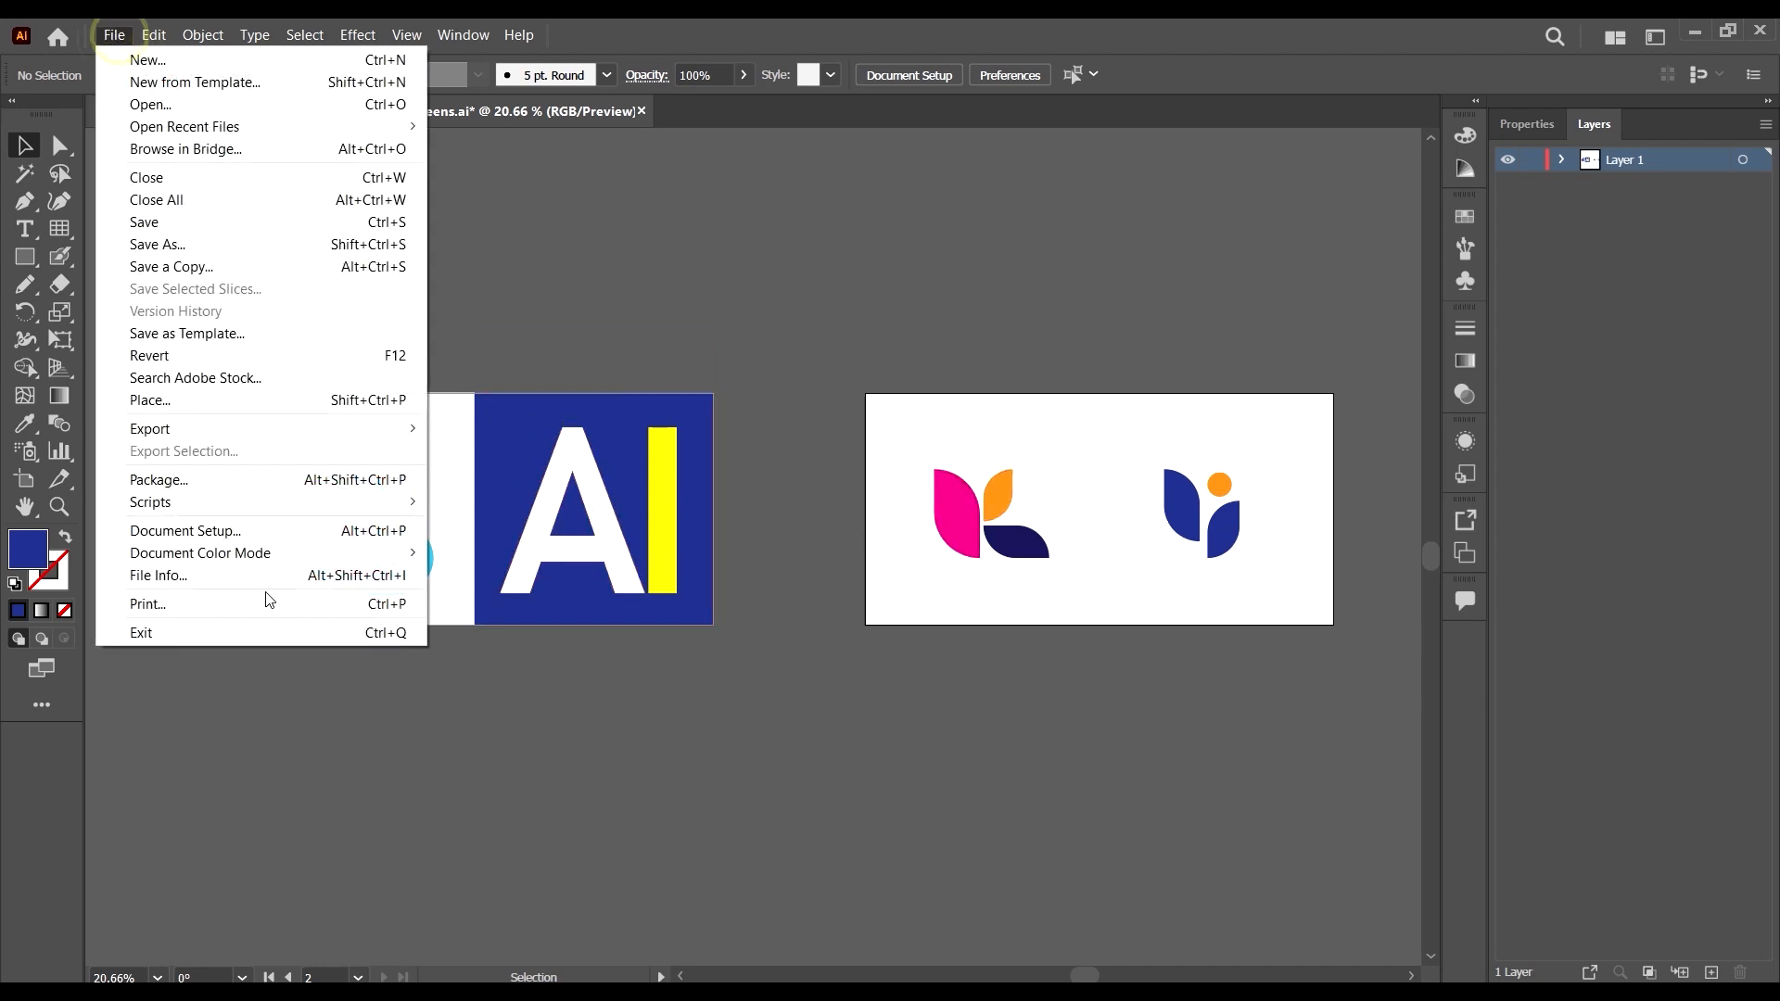
pyautogui.click(199, 430)
pyautogui.click(621, 427)
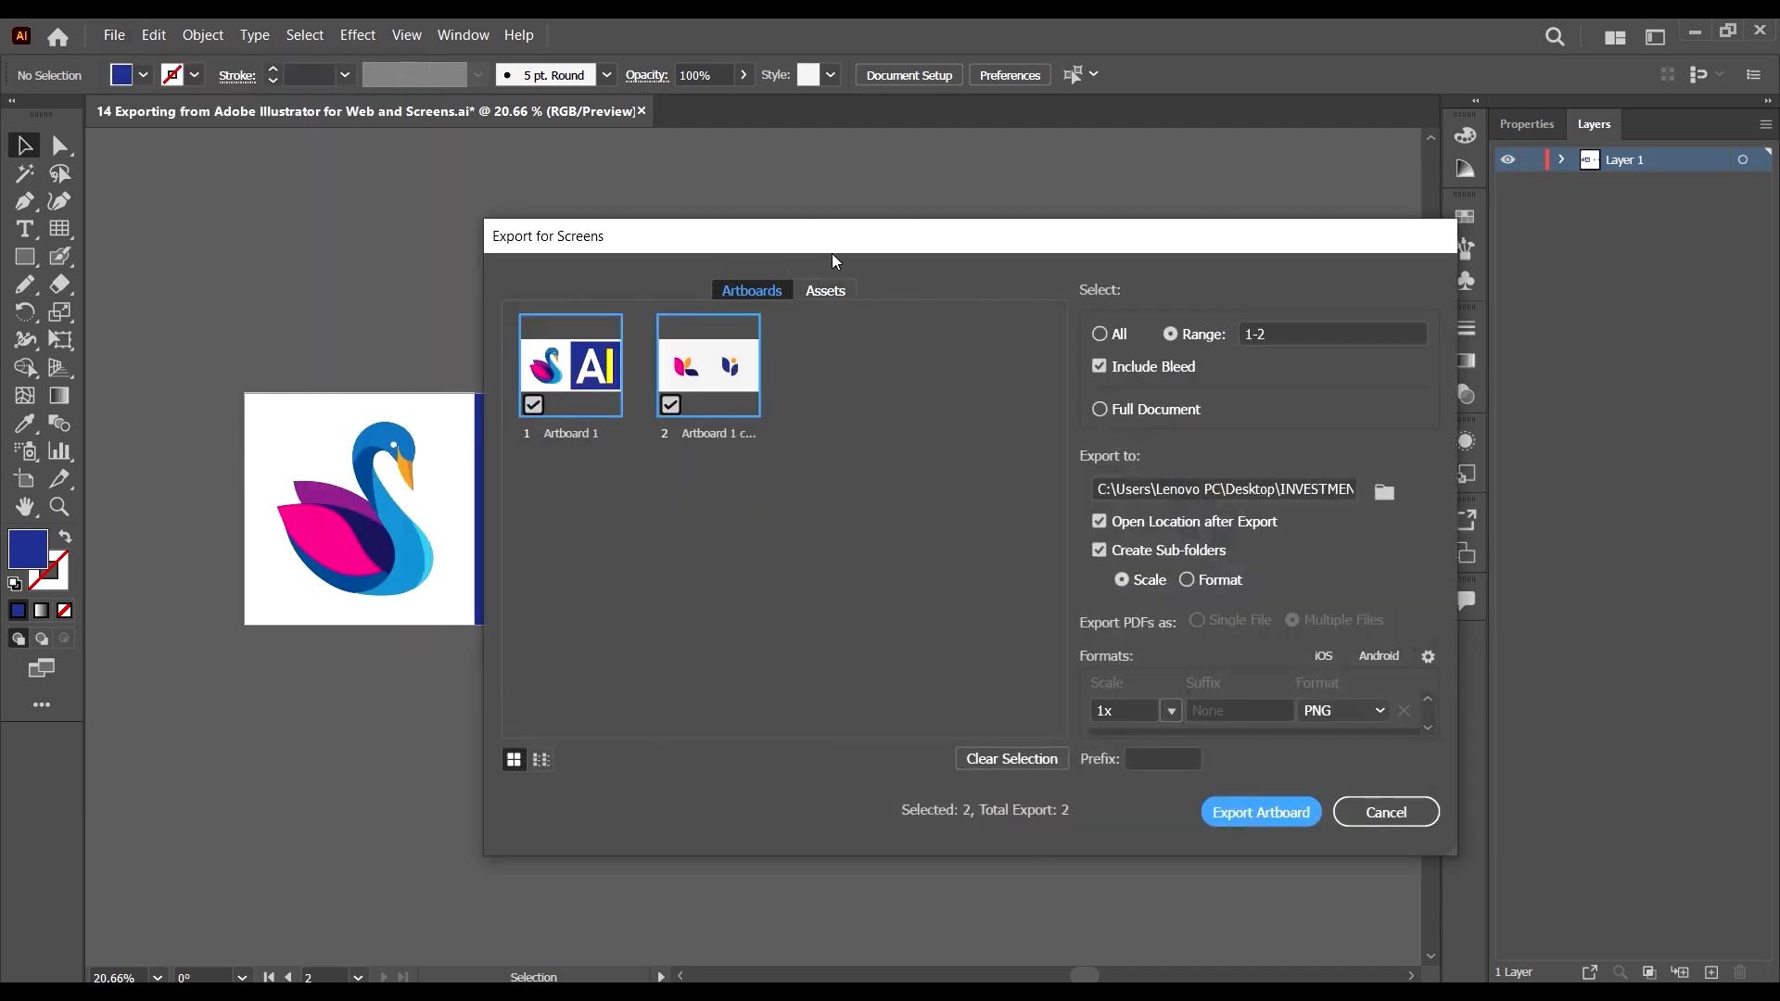
pyautogui.moveTo(832, 248); pyautogui.dragTo(1137, 197)
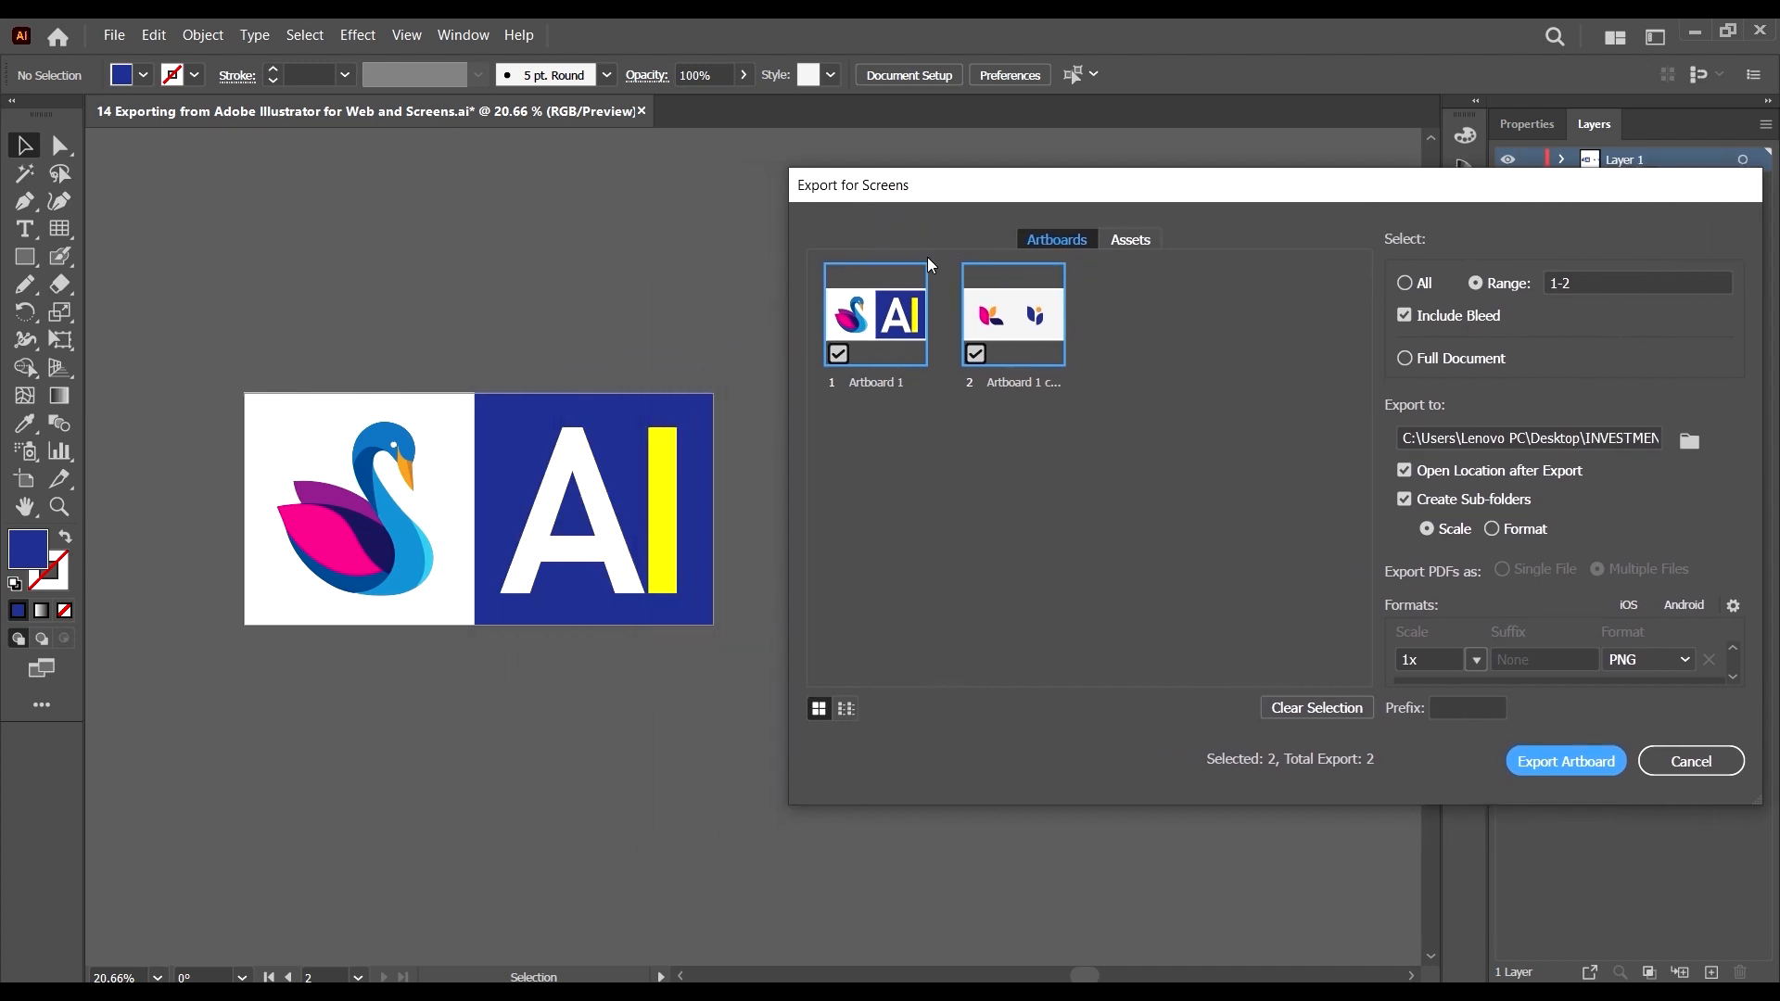
pyautogui.moveTo(989, 191); pyautogui.dragTo(1159, 227)
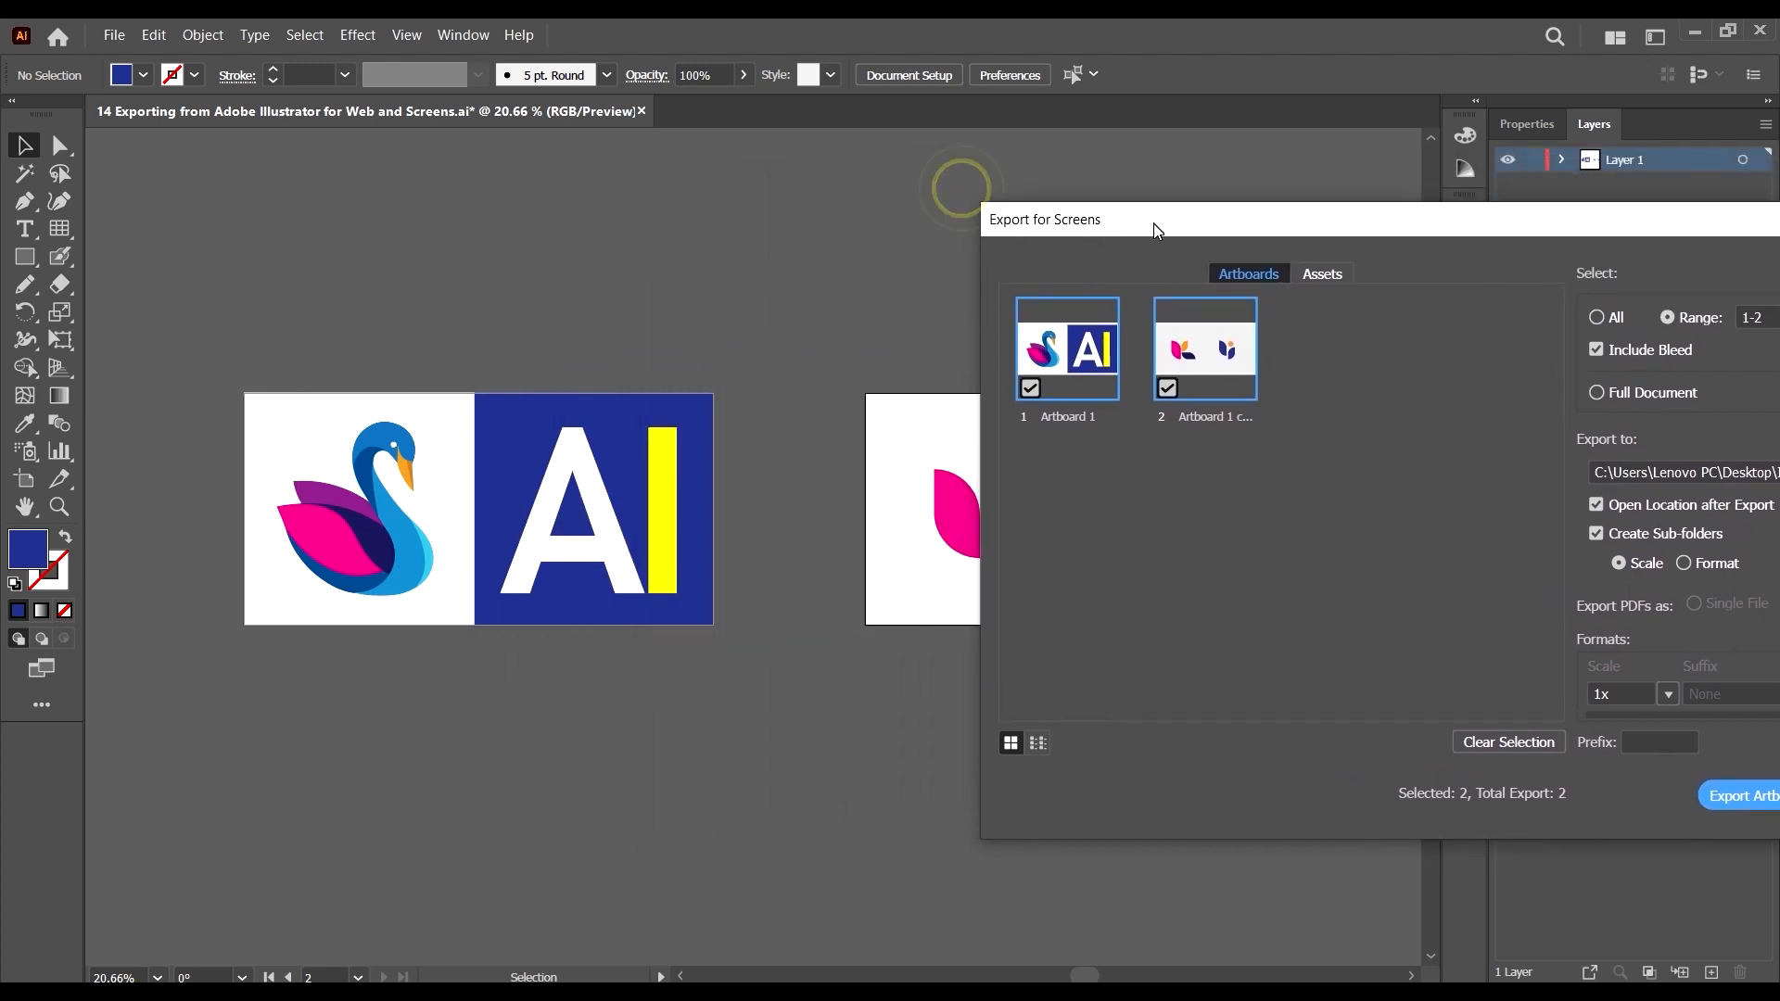
# Try including and excluding the two artboards, and leave only the first artboard selected for export.
pyautogui.click(1165, 395)
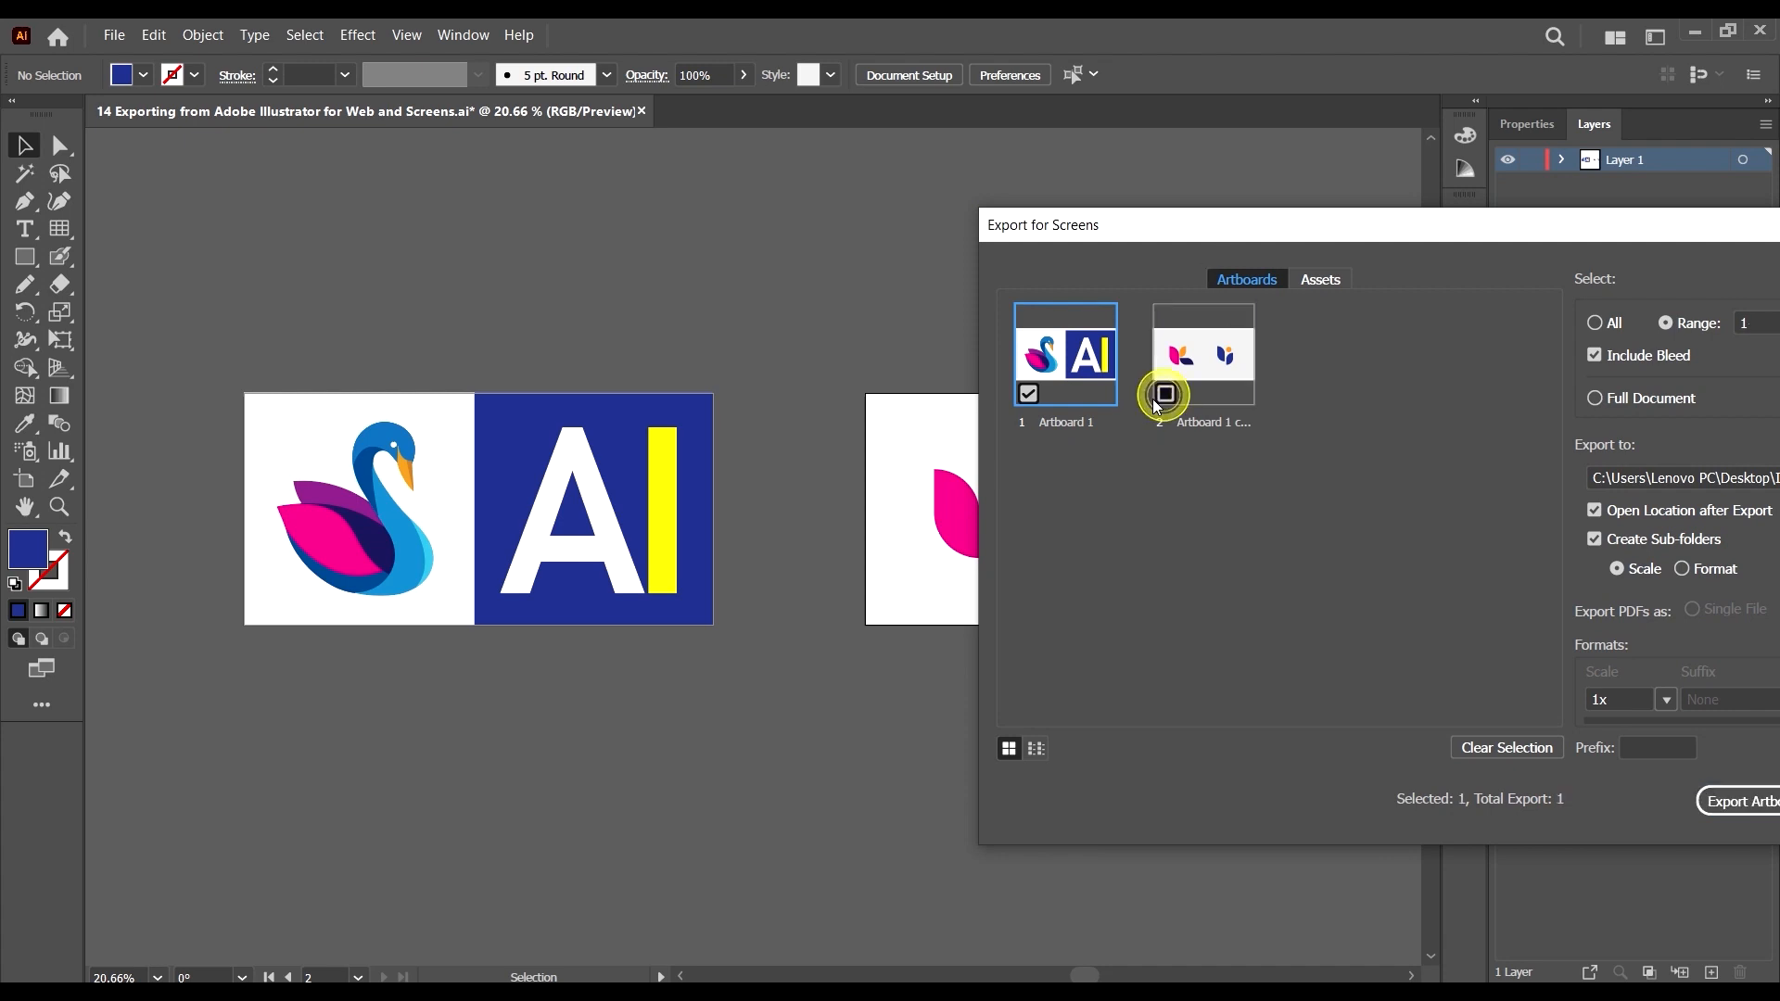
pyautogui.click(1027, 394)
pyautogui.click(1028, 394)
pyautogui.click(1166, 394)
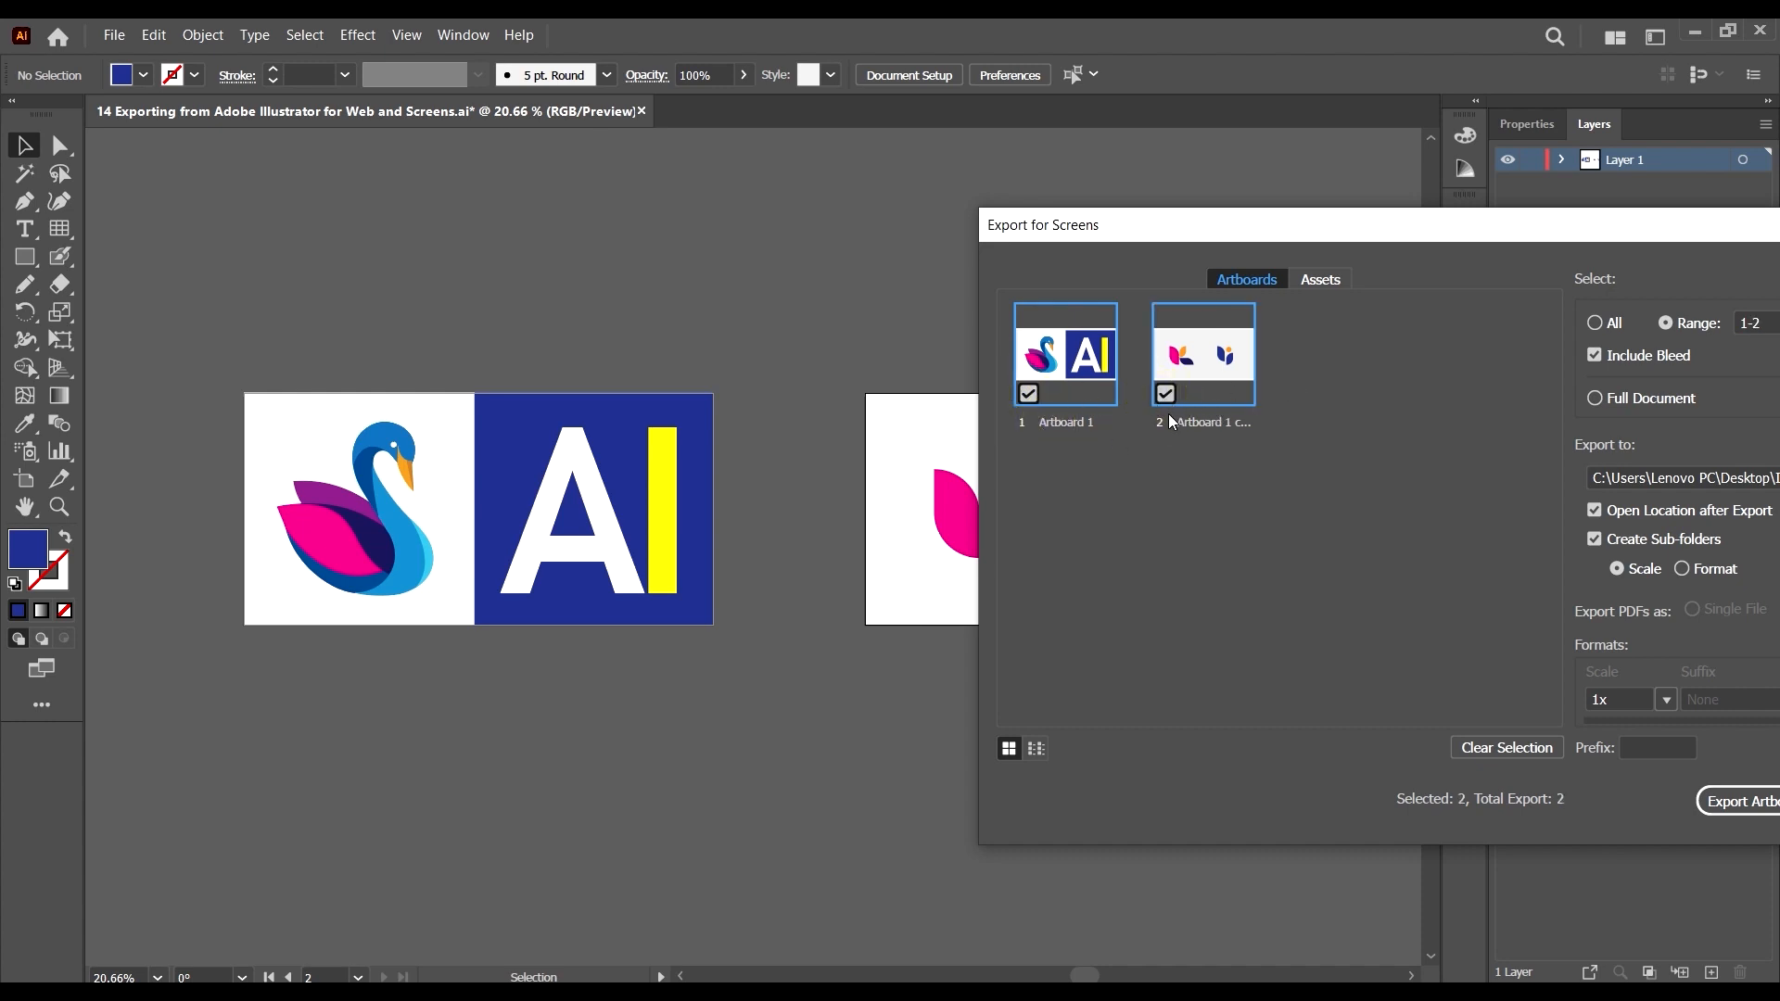
pyautogui.click(1166, 394)
# Rename the first artboard as "Ai 1" in the export preview.
pyautogui.doubleClick(1049, 422)
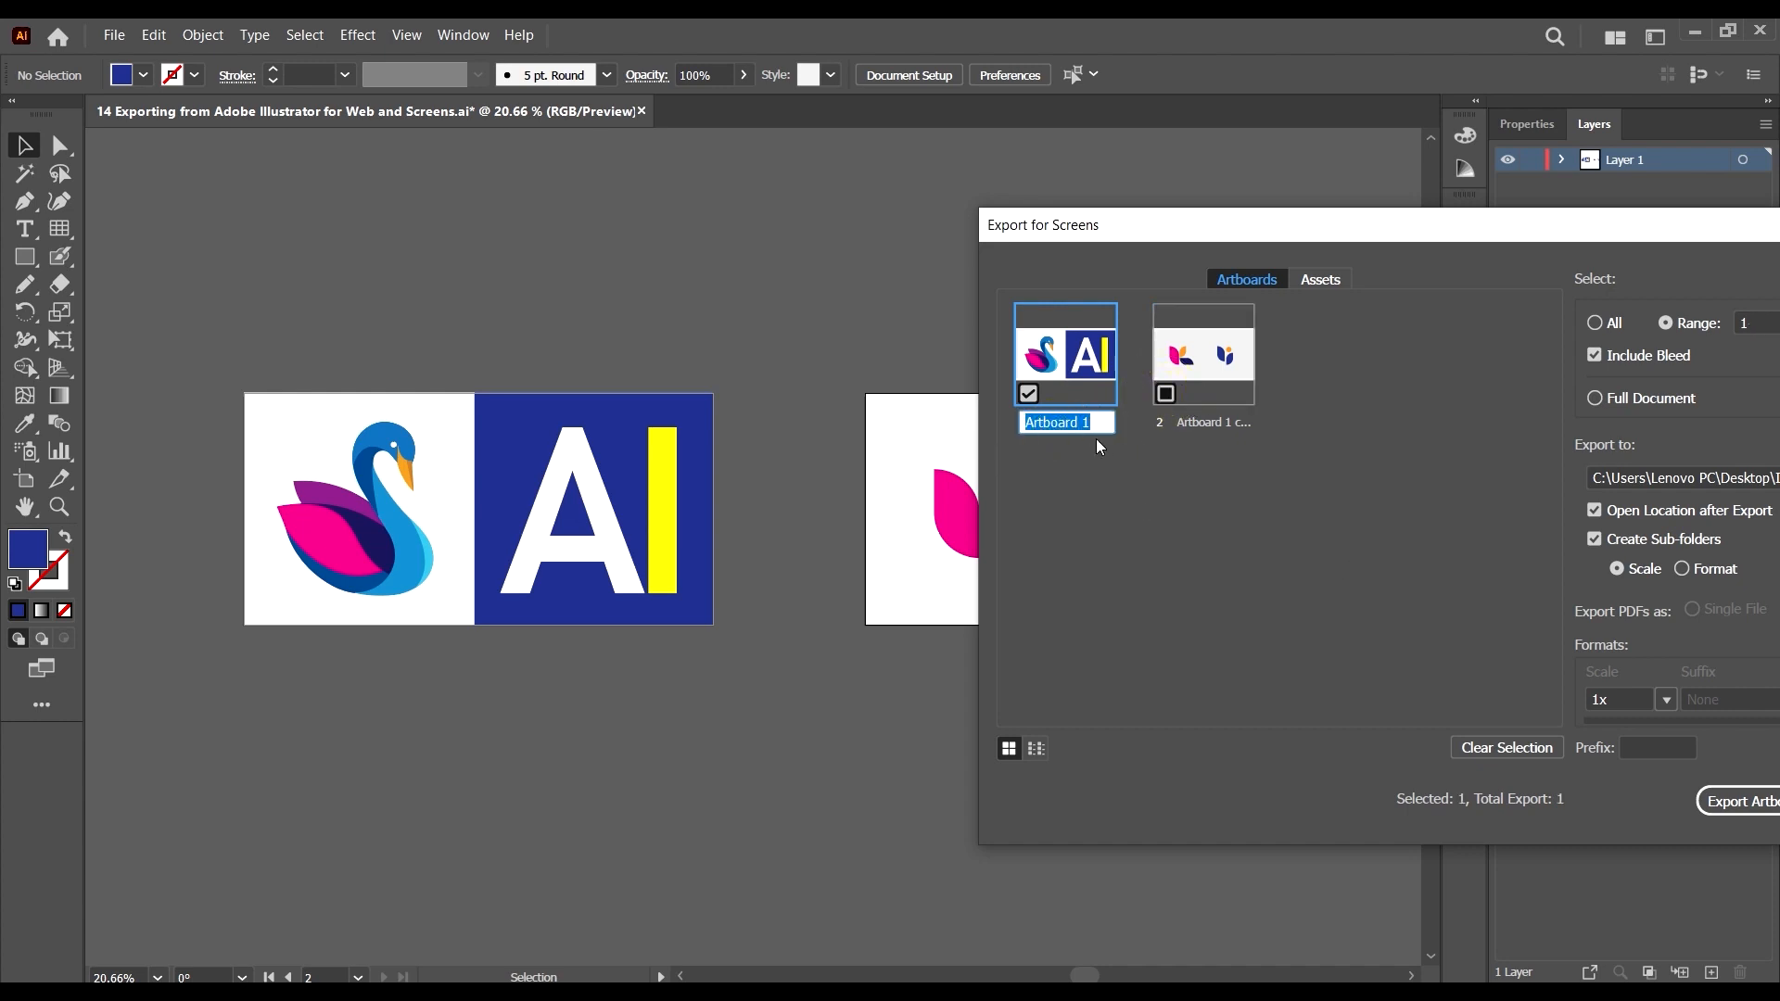
pyautogui.click(1168, 485)
pyautogui.click(1048, 421)
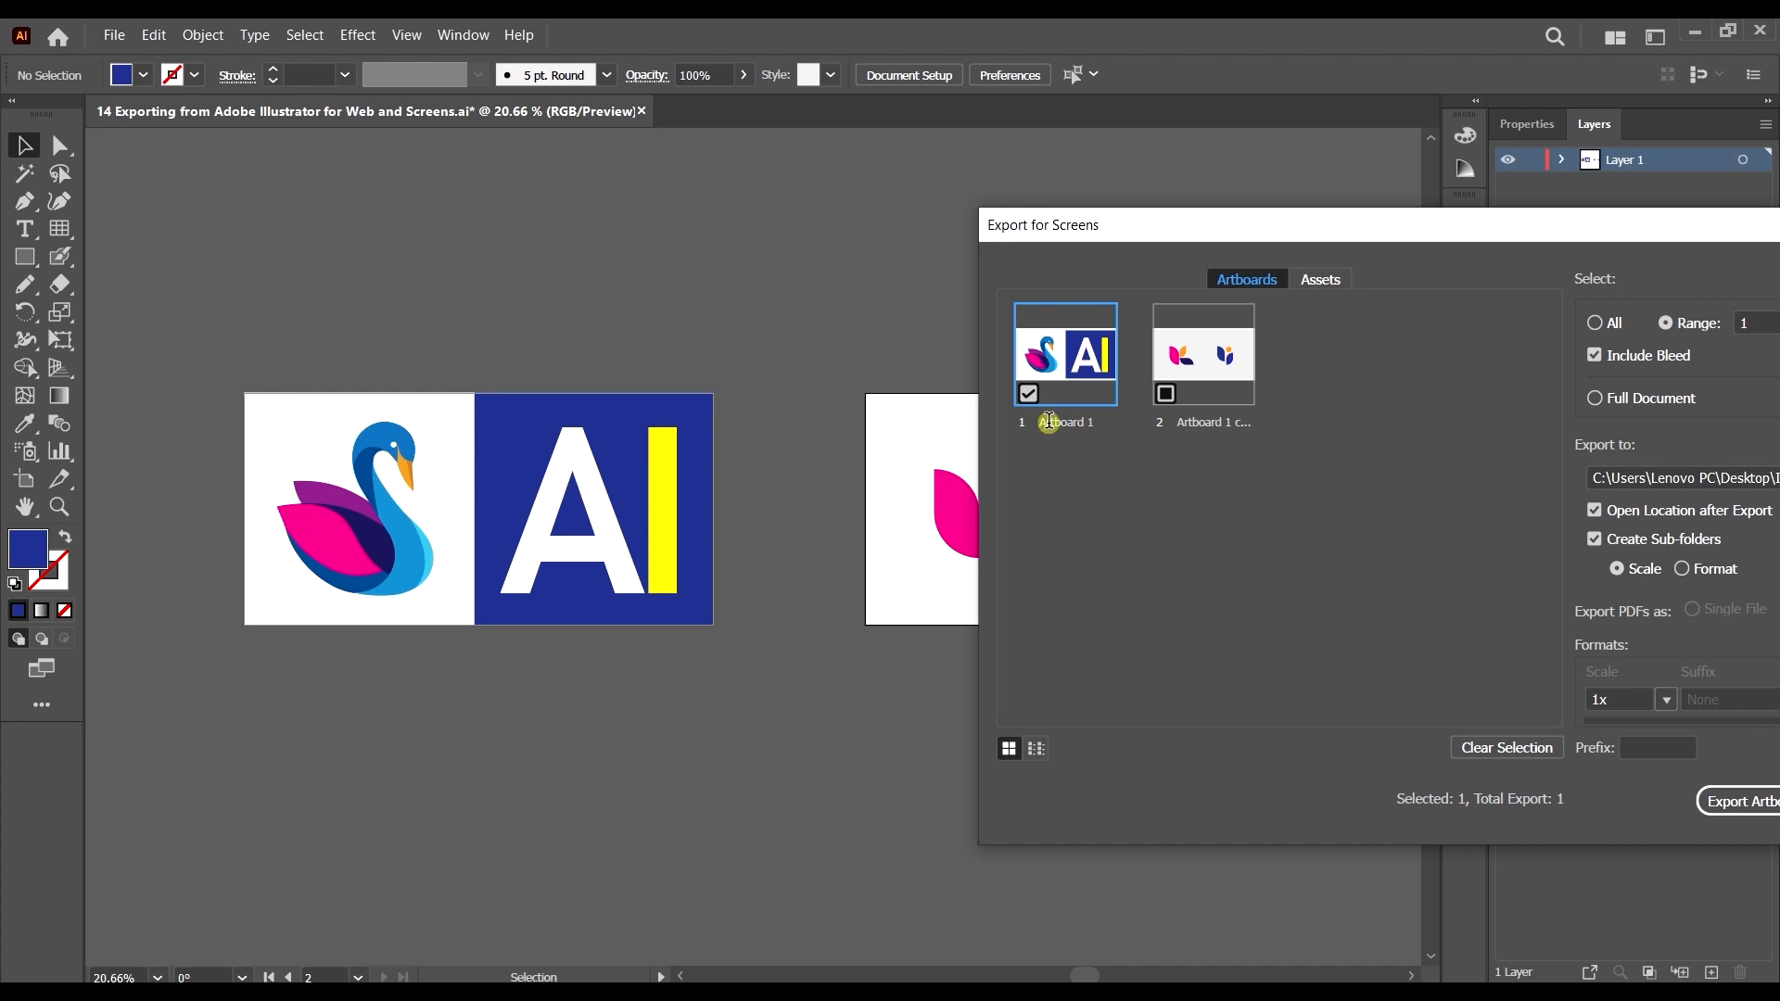
pyautogui.doubleClick(1048, 422)
pyautogui.write('A')
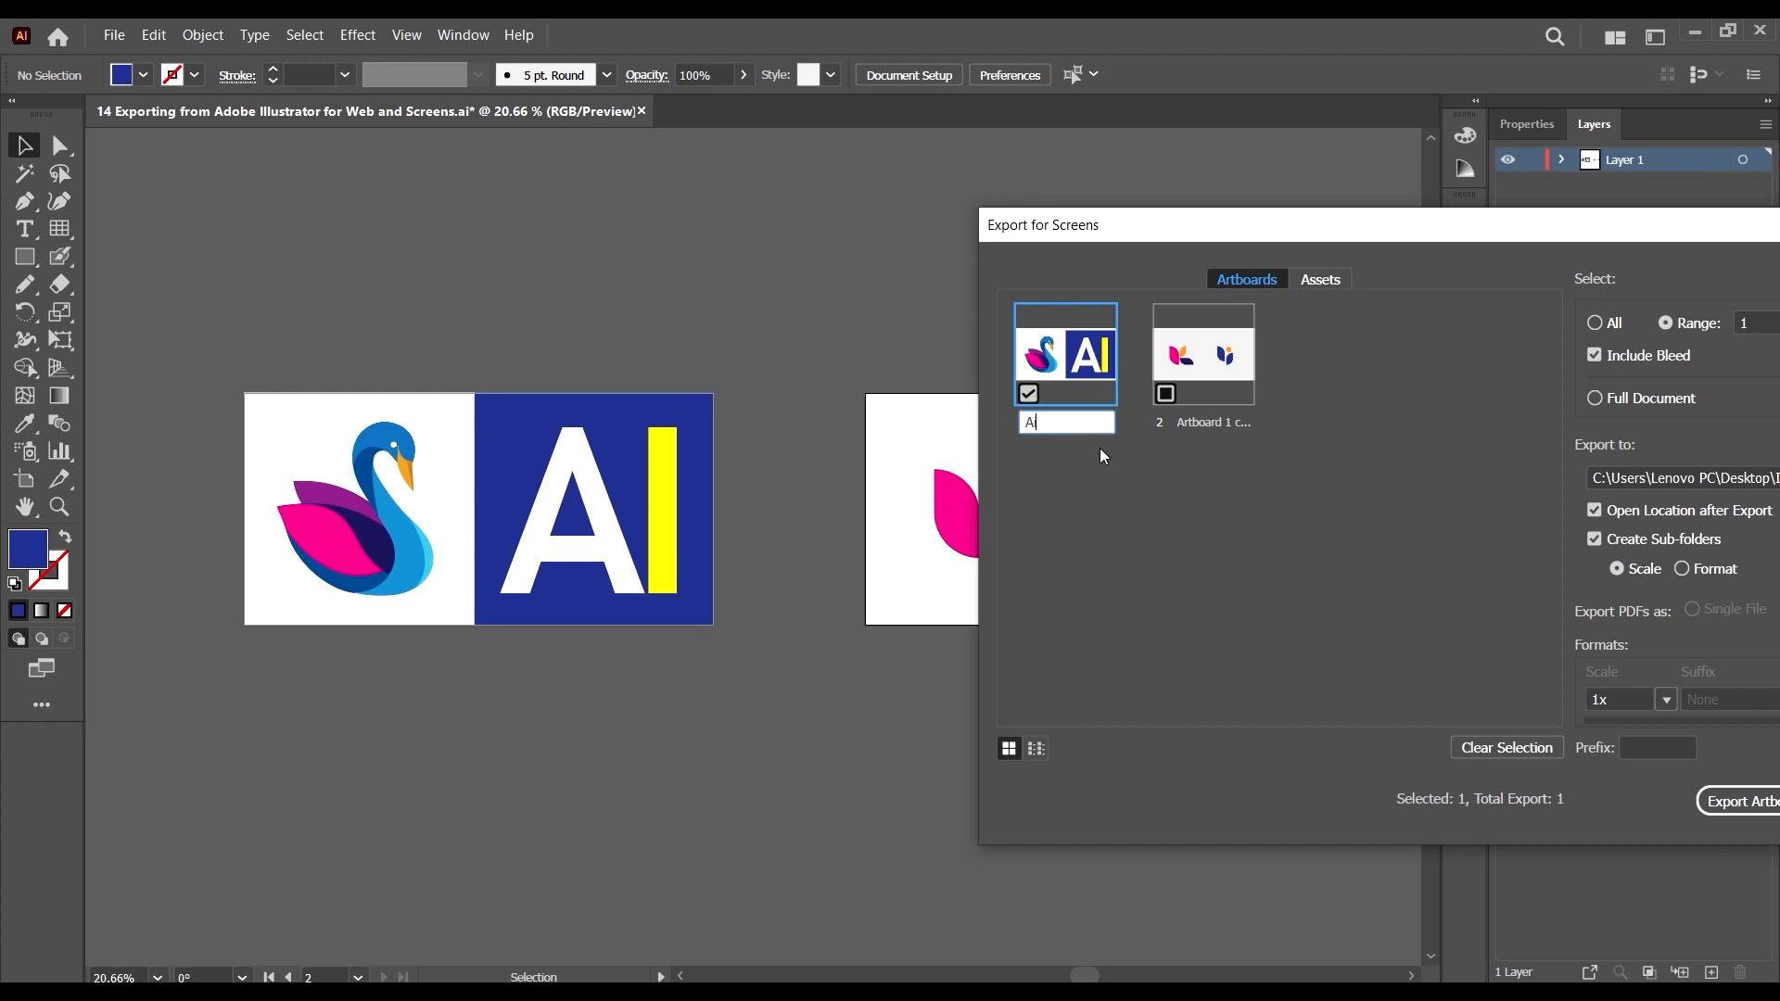
pyautogui.write('i 1')
pyautogui.click(1189, 491)
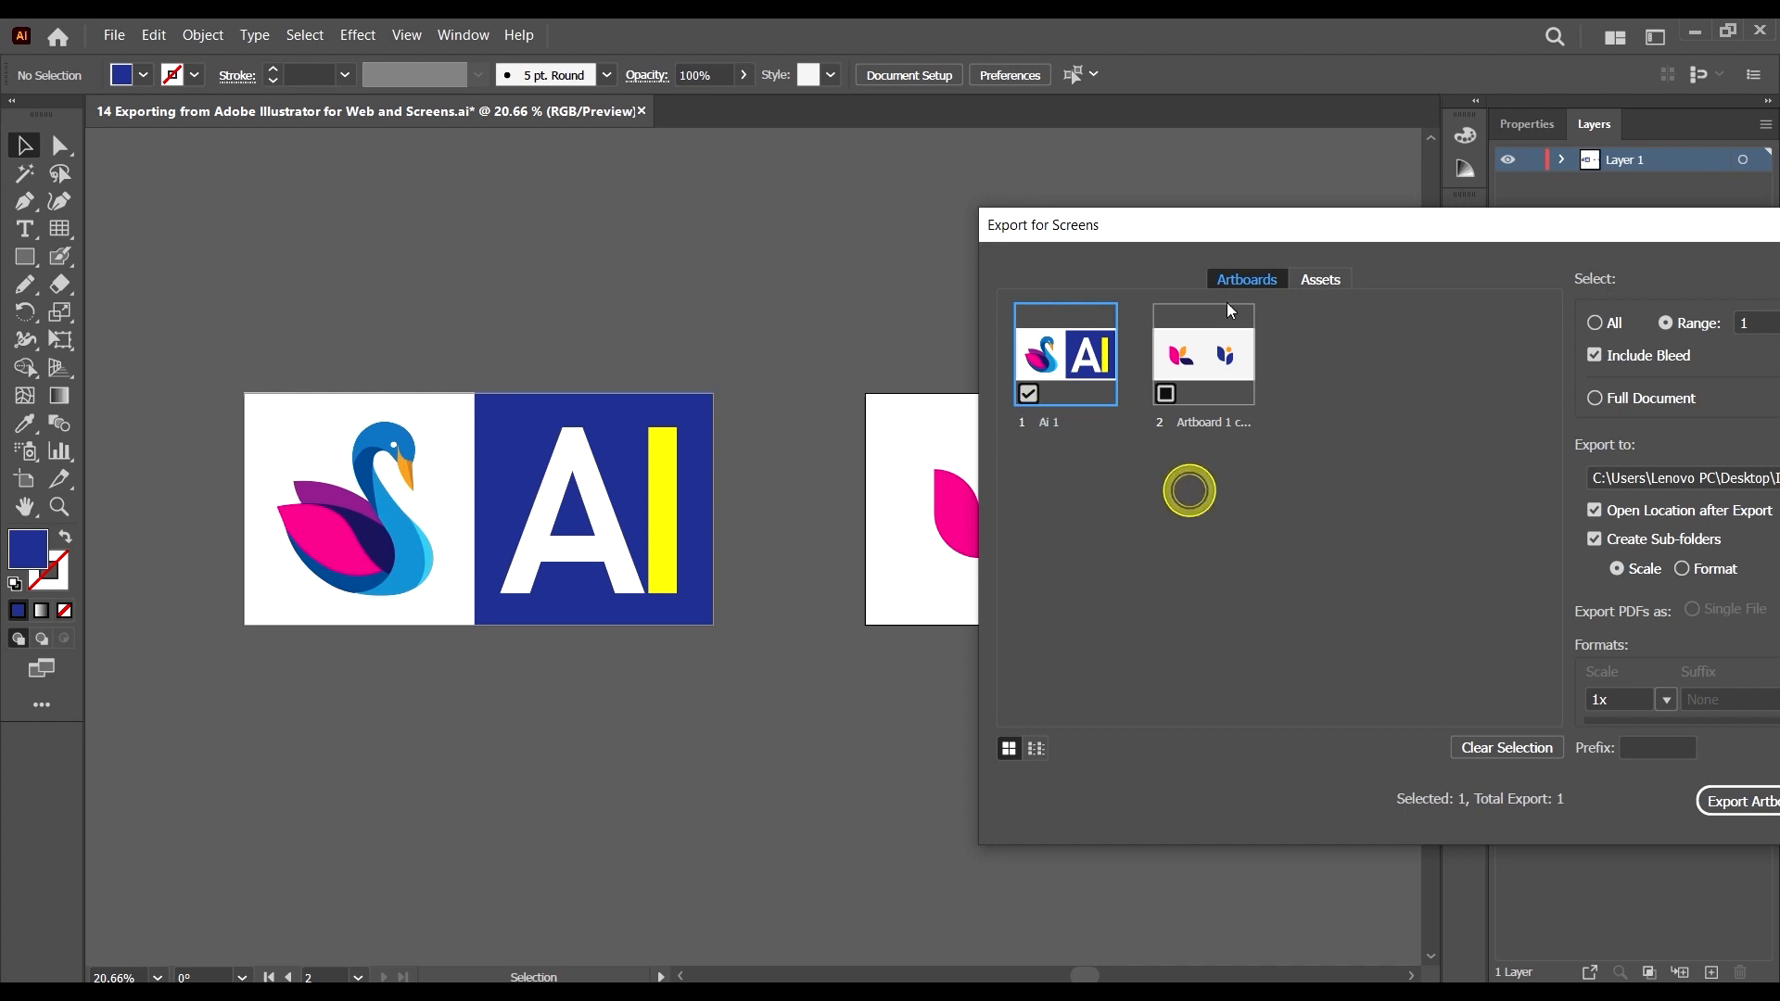
# Choose the folder "2 Exporting From Adobe Illustrator" as the export location.
pyautogui.moveTo(1249, 226); pyautogui.dragTo(806, 203)
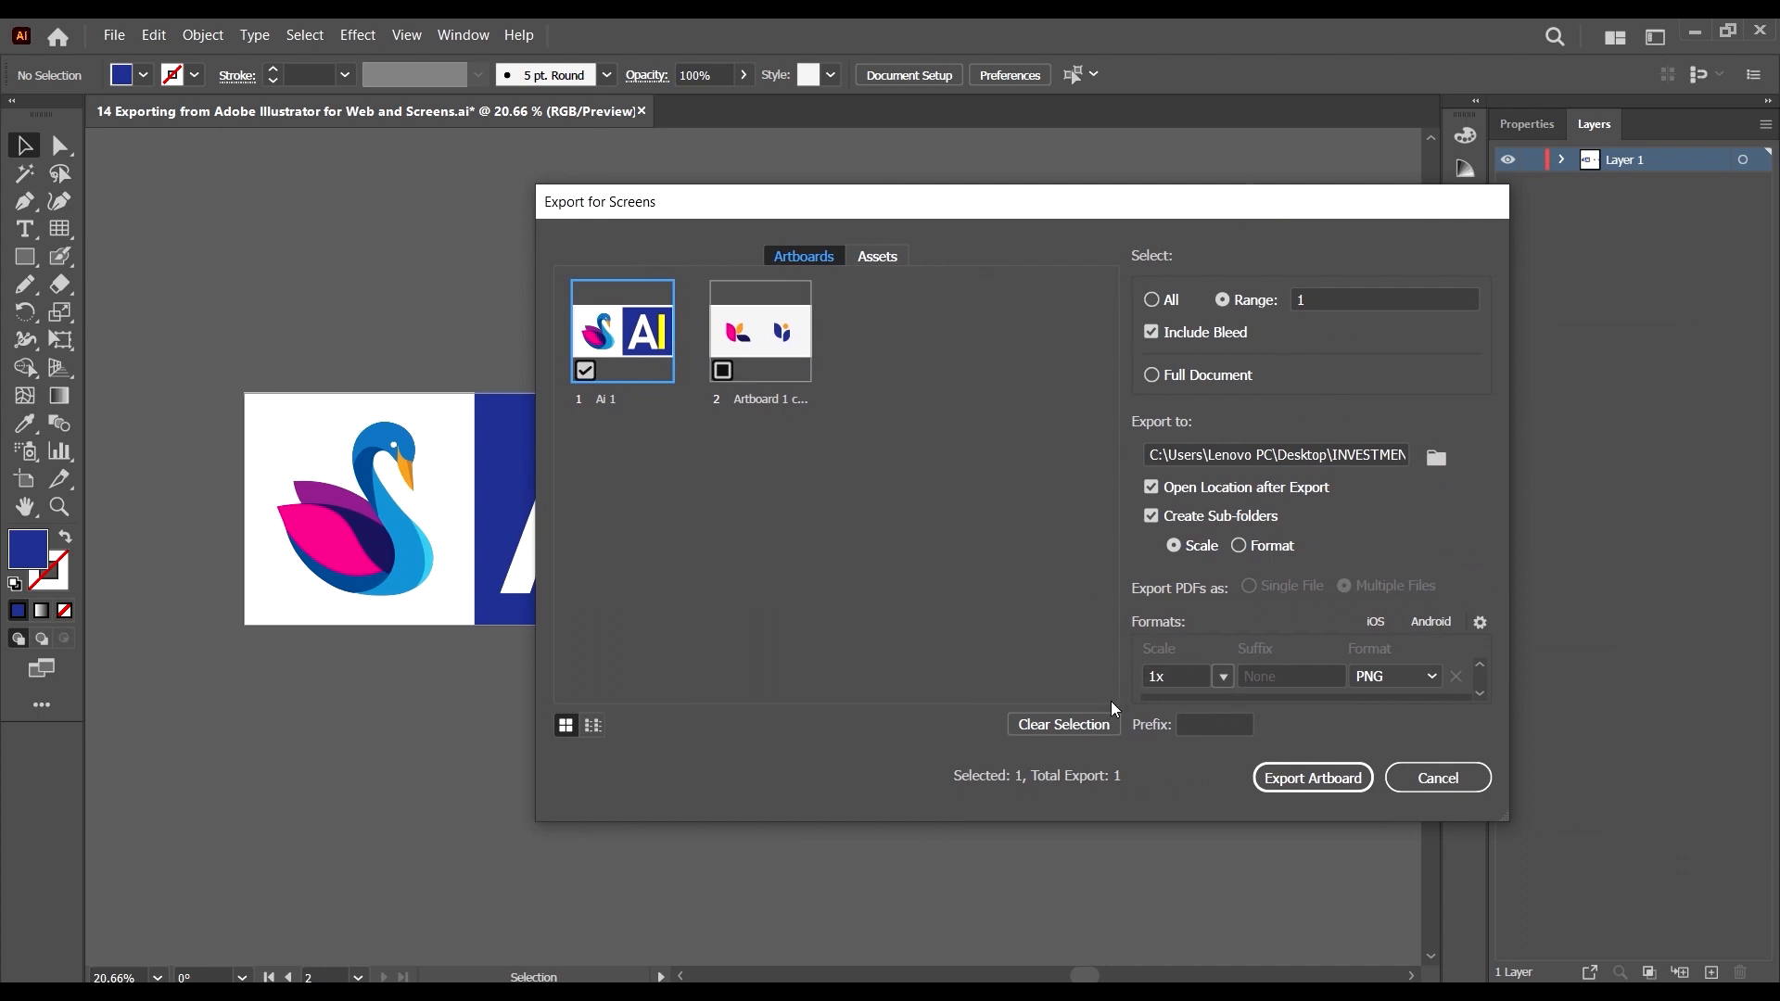
pyautogui.click(1203, 727)
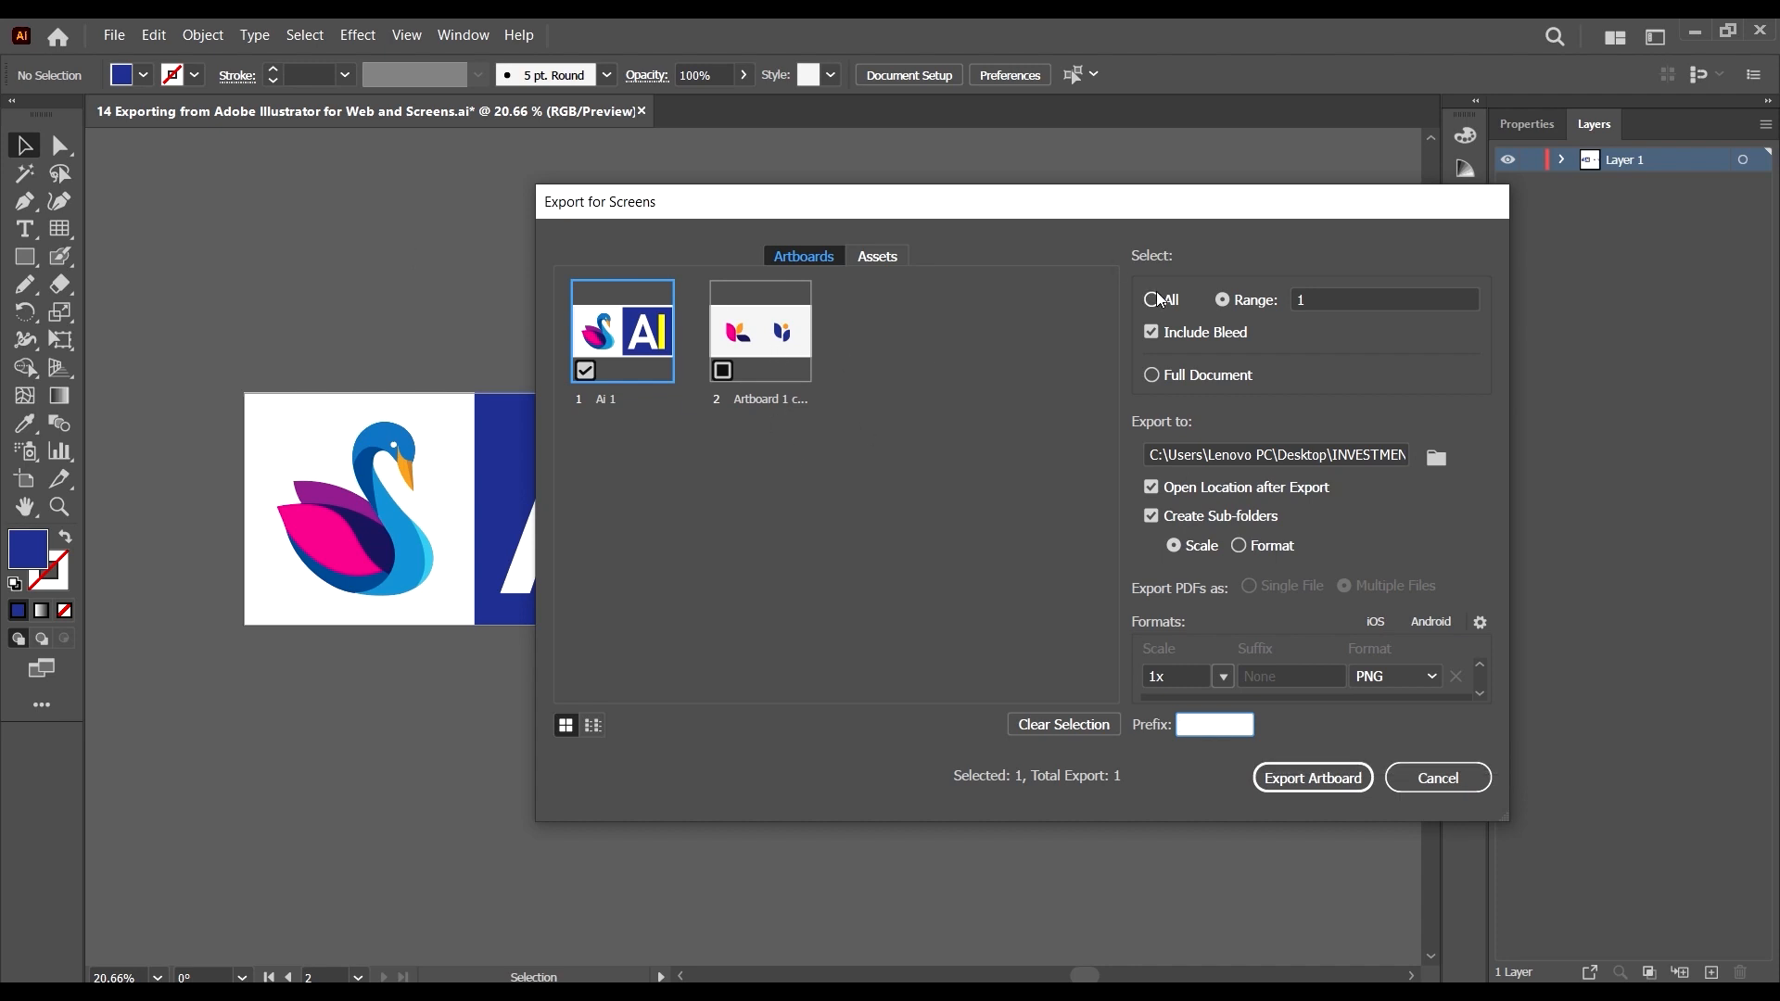
pyautogui.moveTo(1266, 212); pyautogui.dragTo(1134, 203)
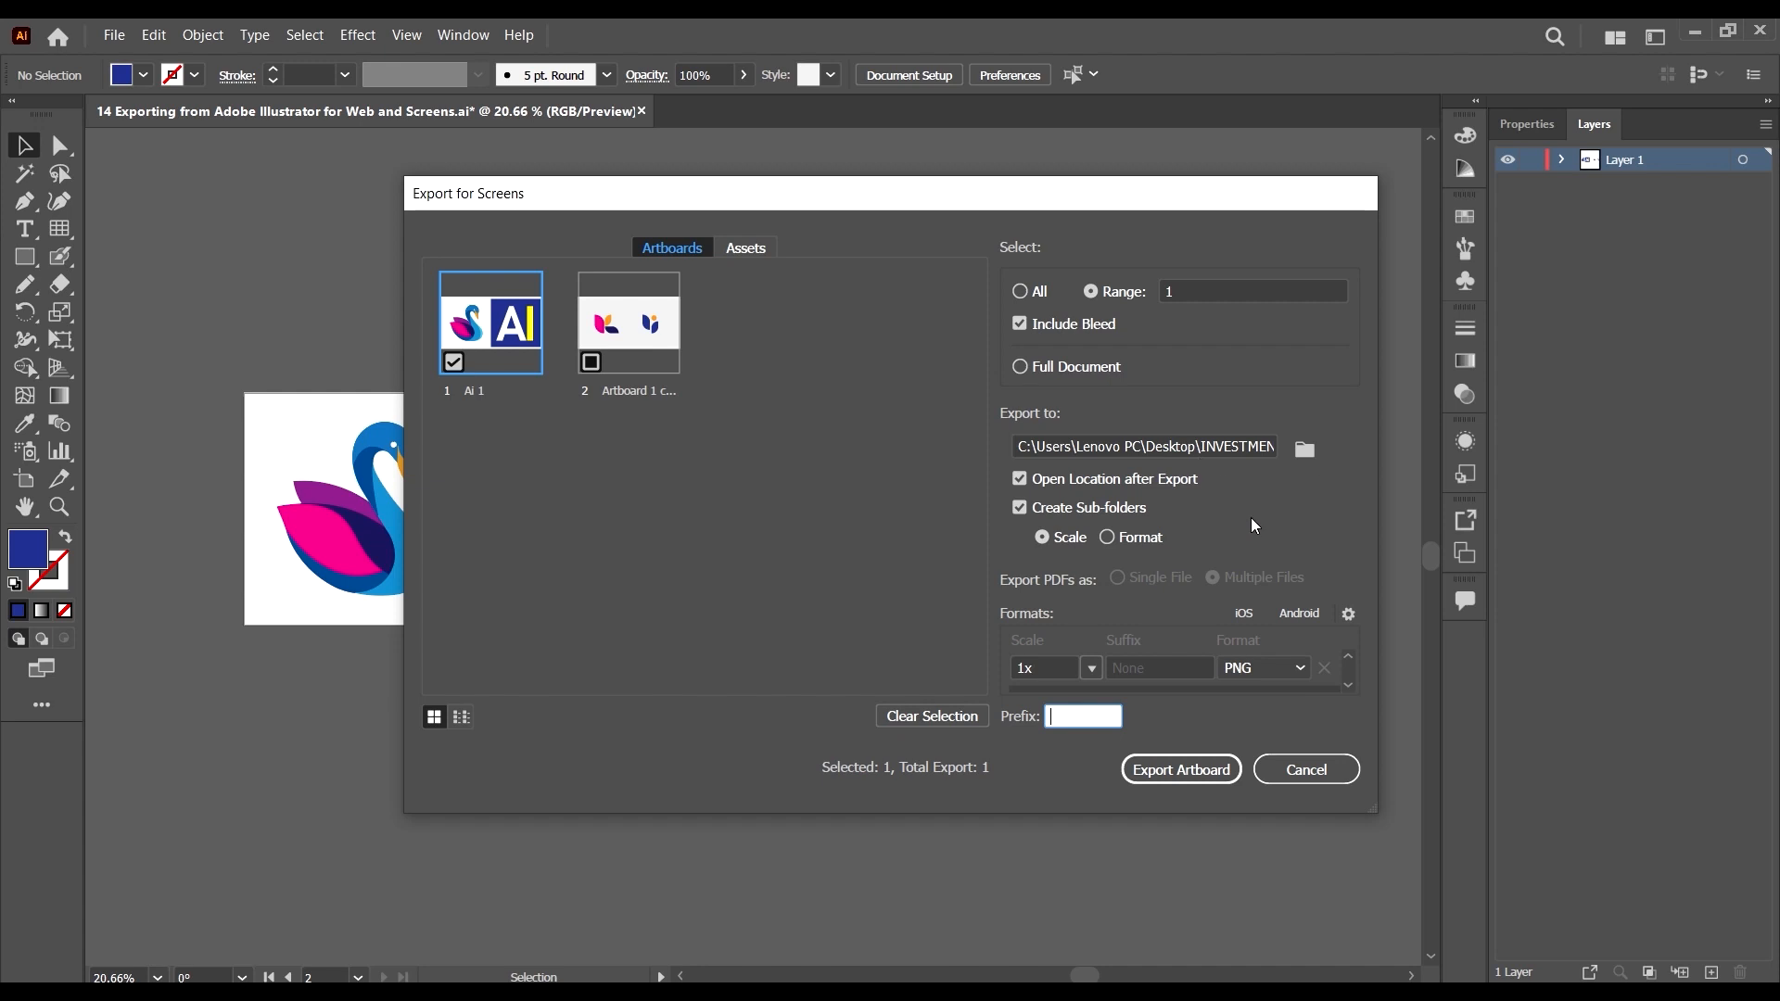
pyautogui.click(1308, 455)
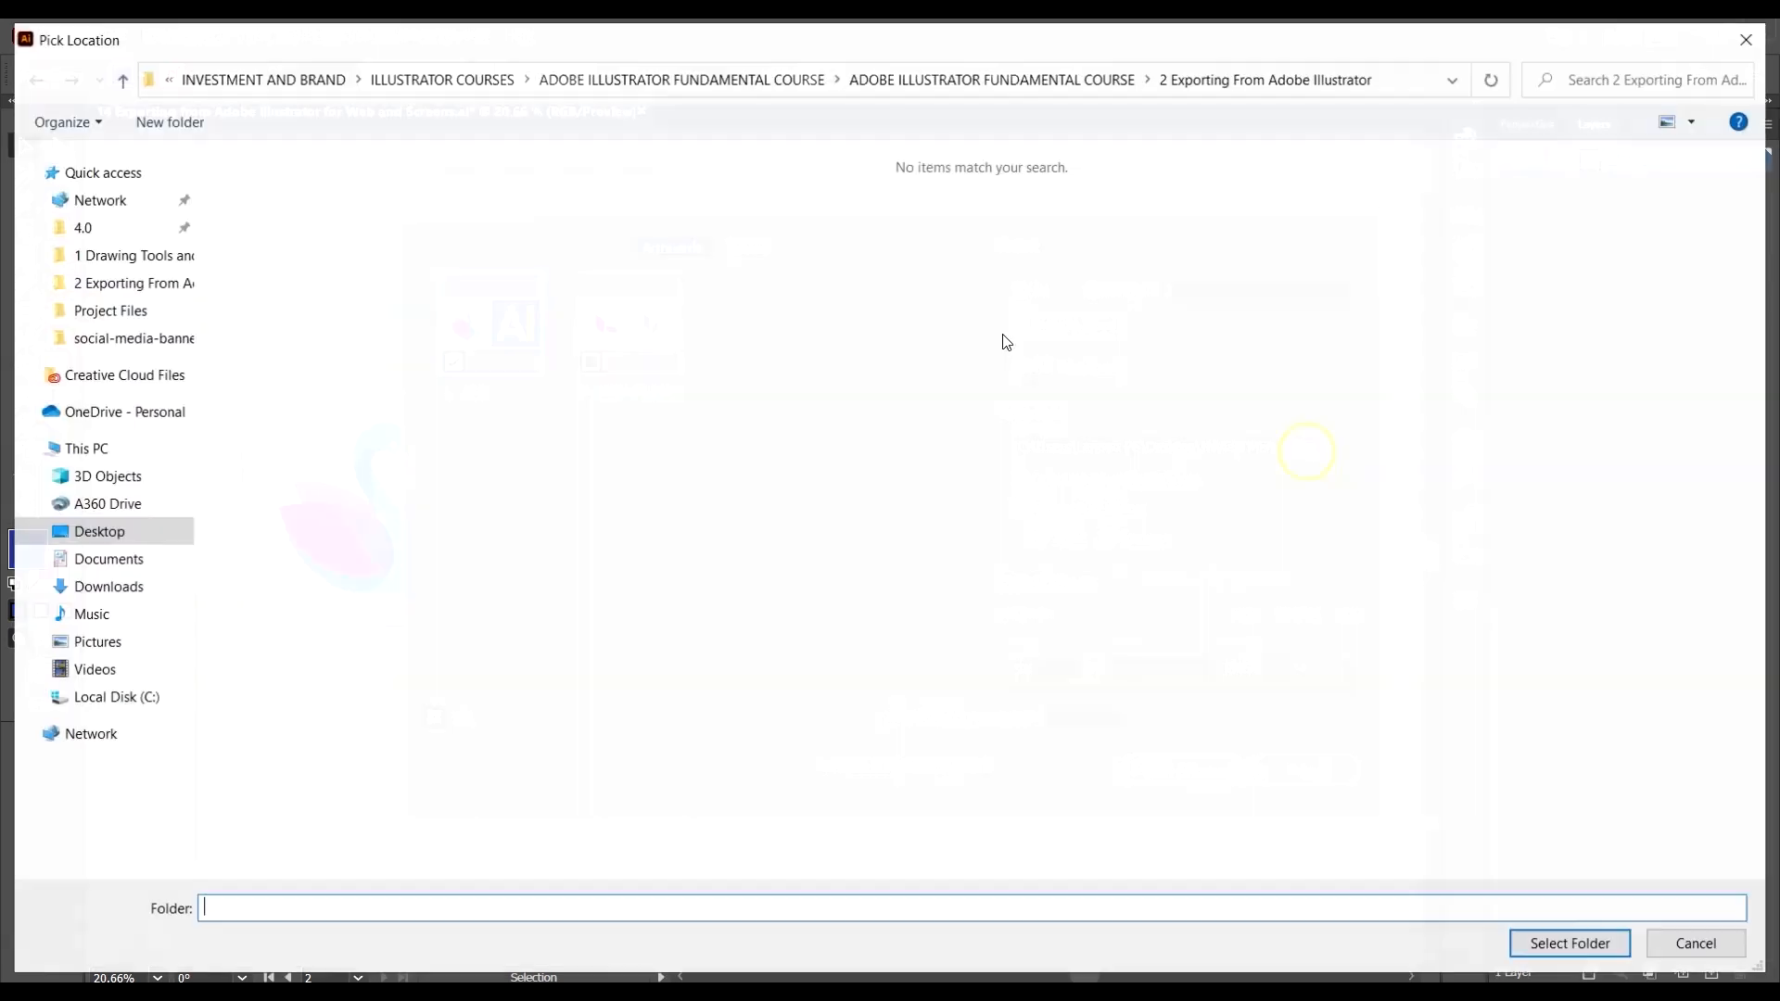
pyautogui.click(1761, 48)
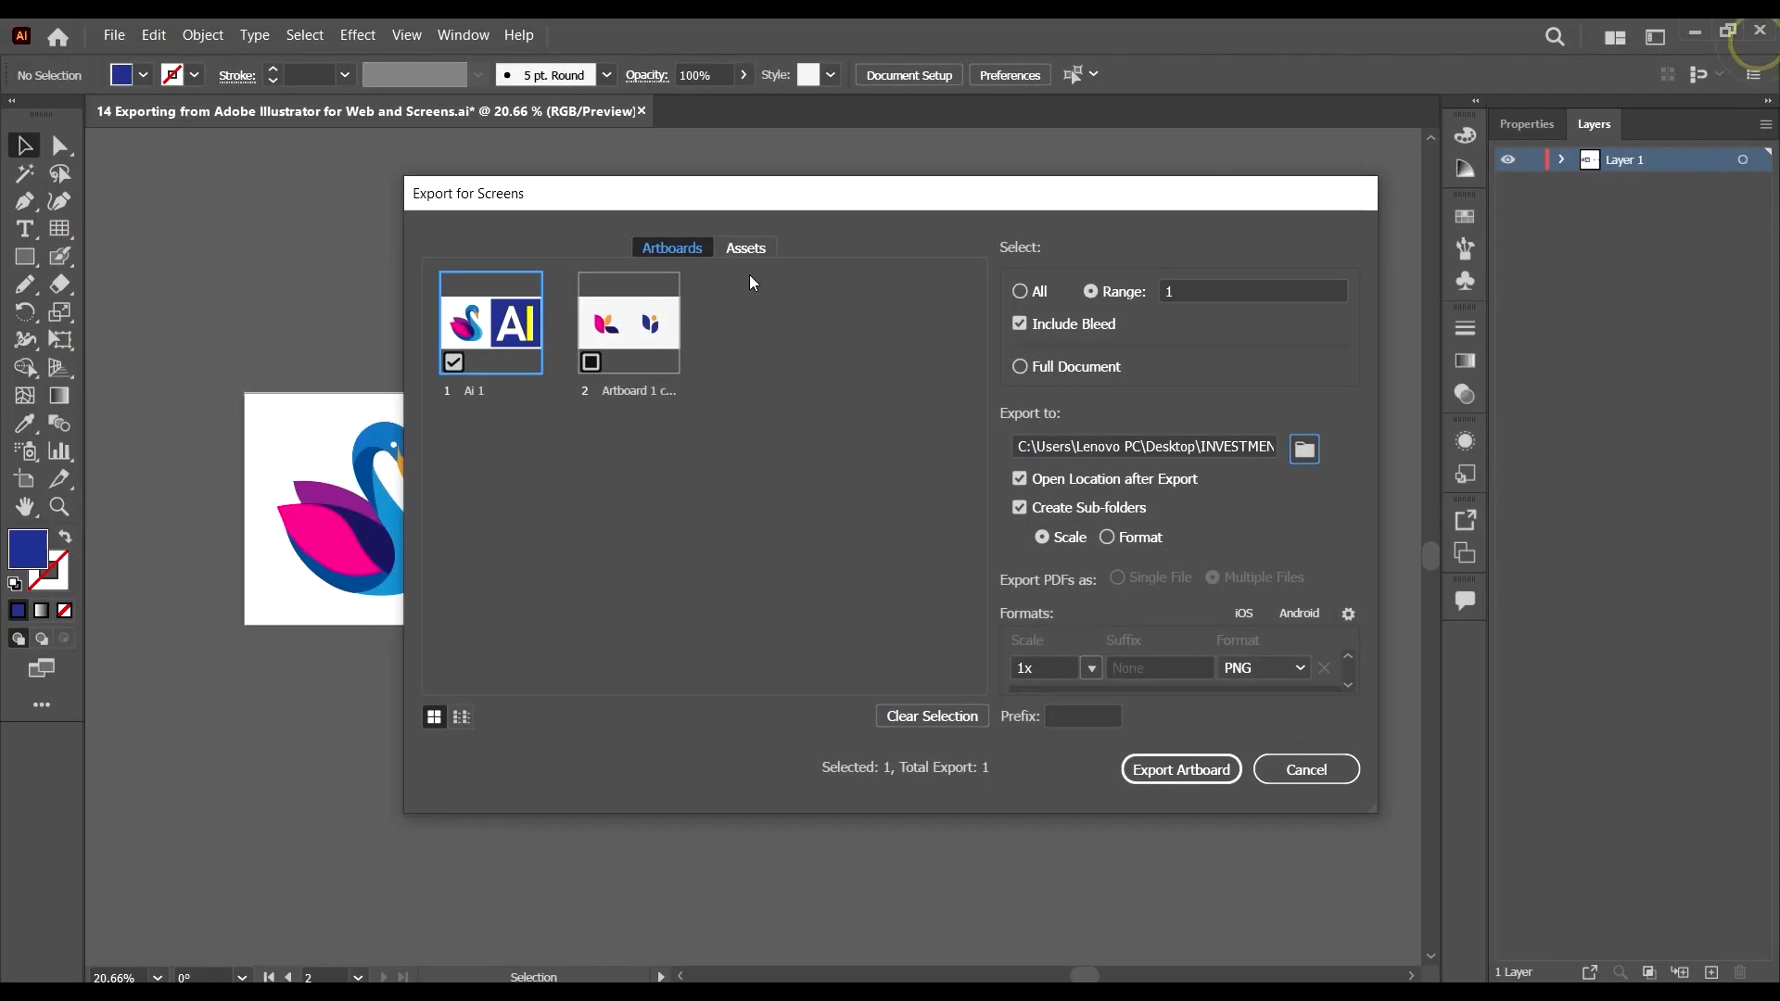
pyautogui.click(1315, 451)
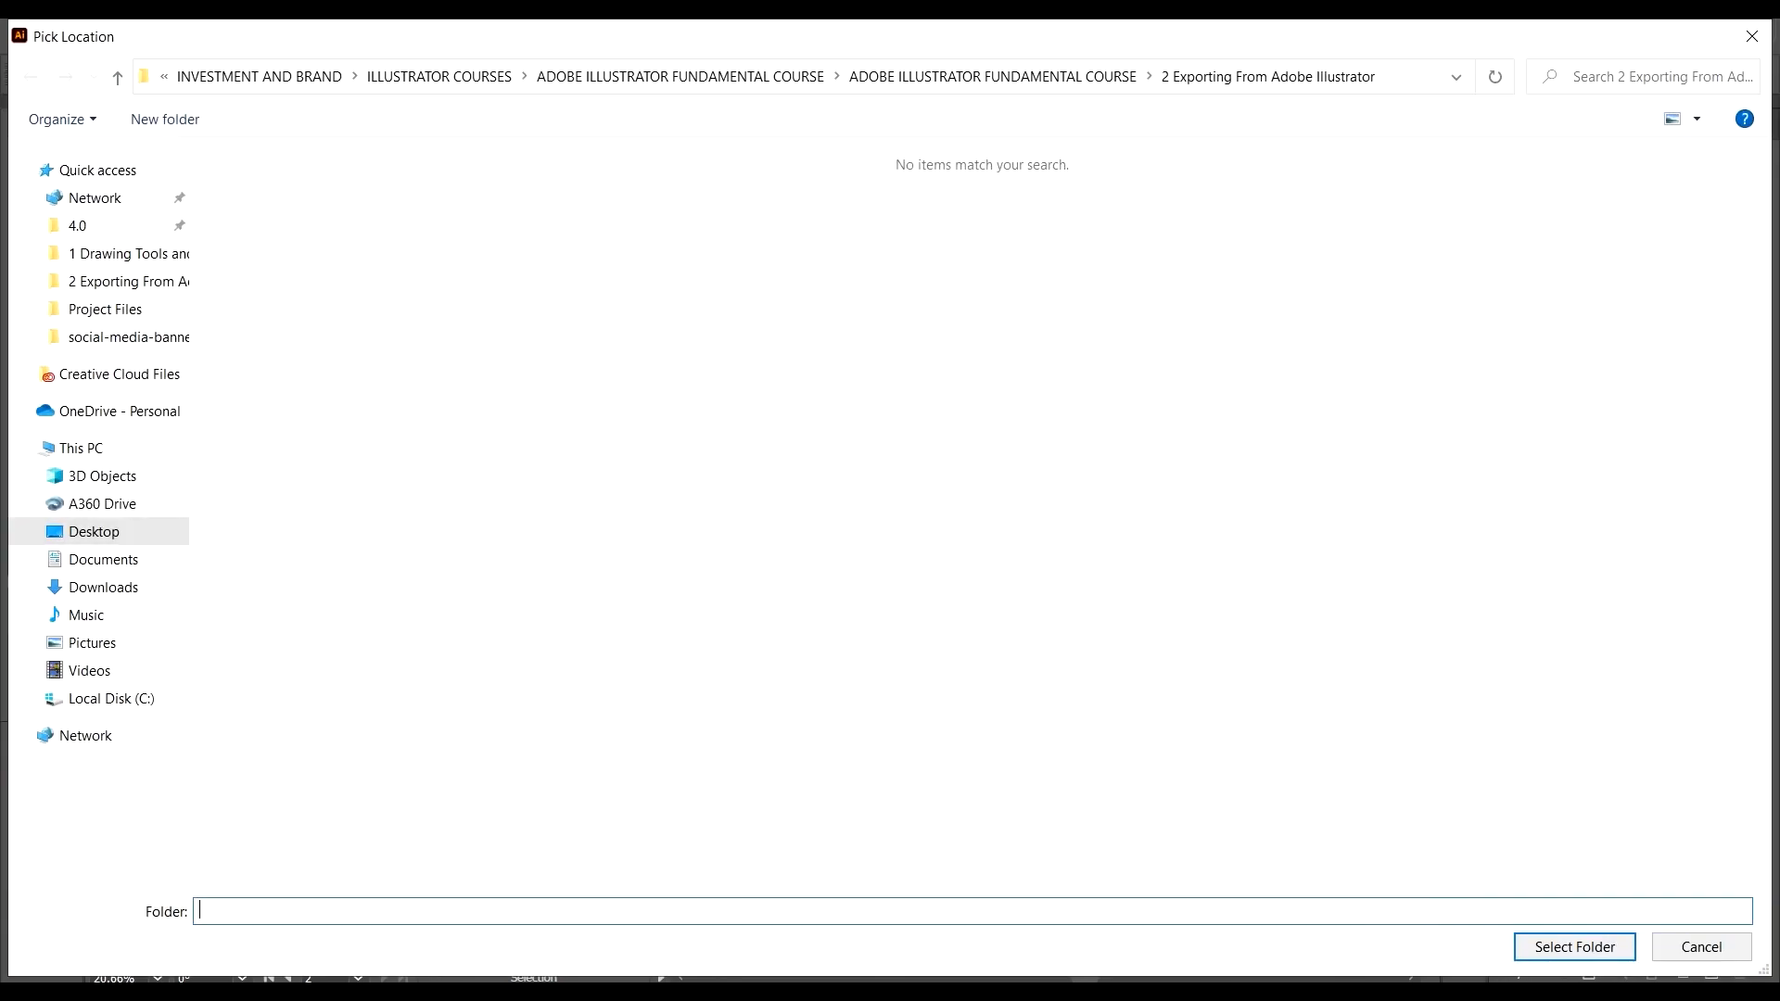
pyautogui.click(1585, 946)
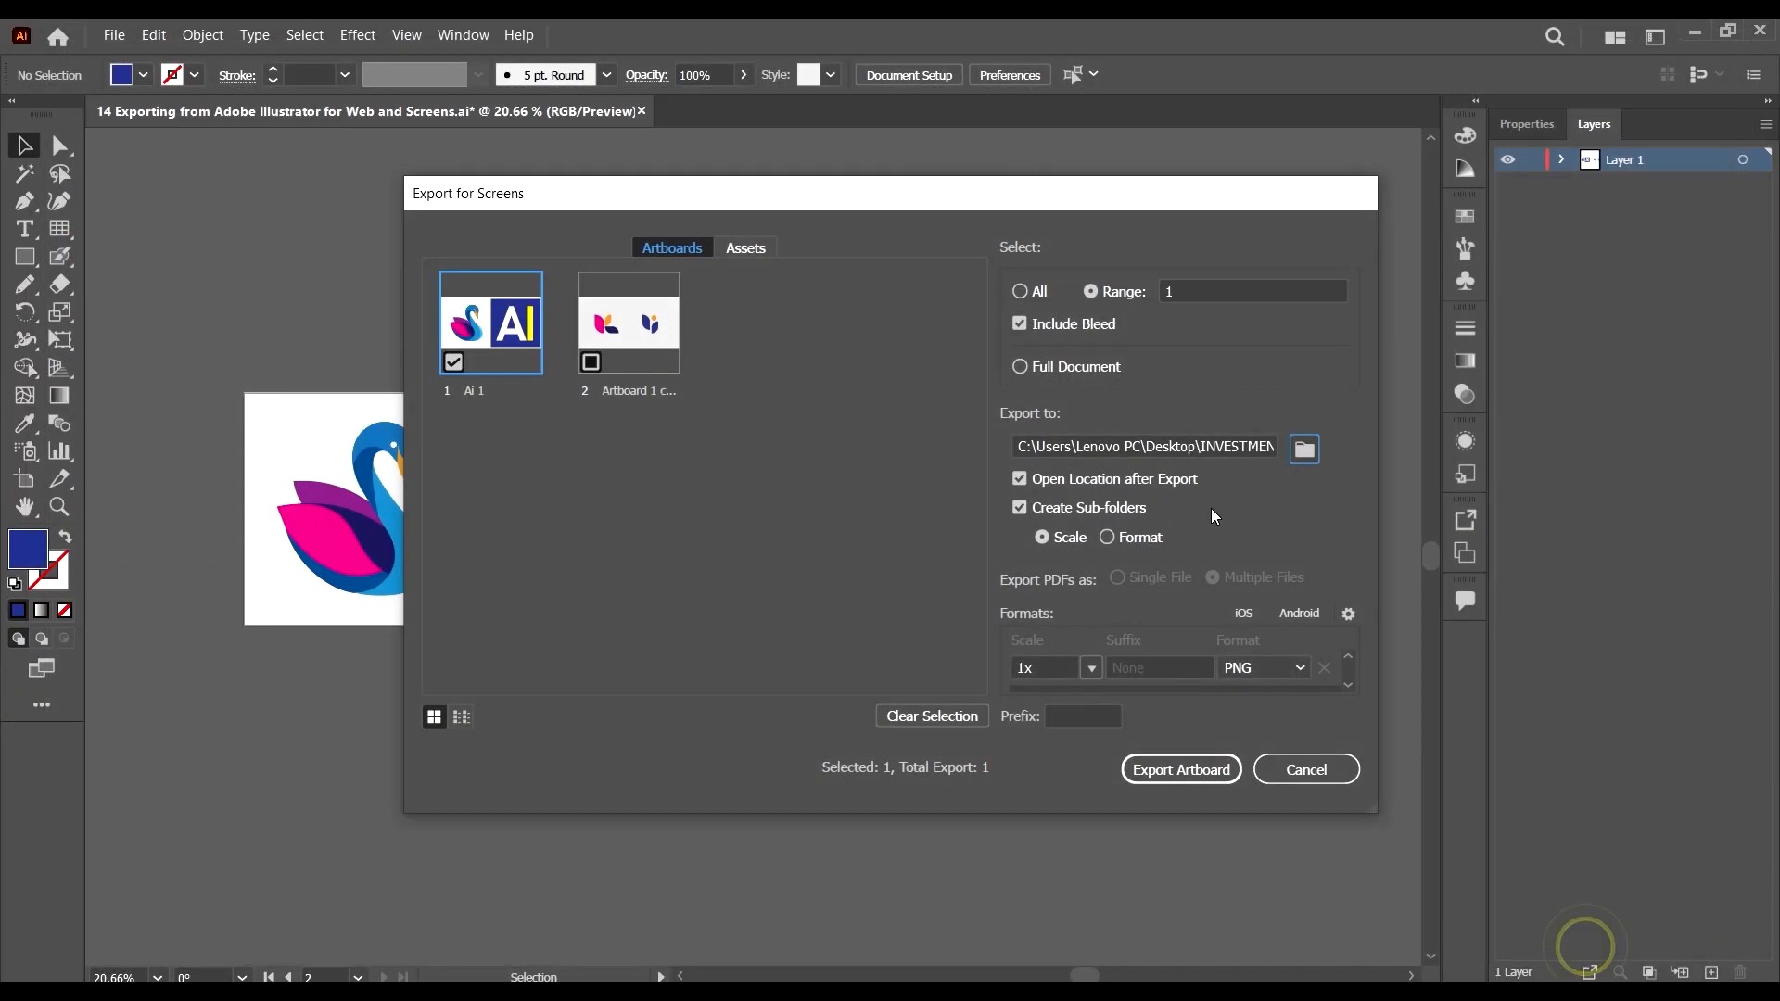
# Try the 2x and 3x export scales.
pyautogui.click(1092, 668)
pyautogui.click(1113, 712)
pyautogui.click(1092, 668)
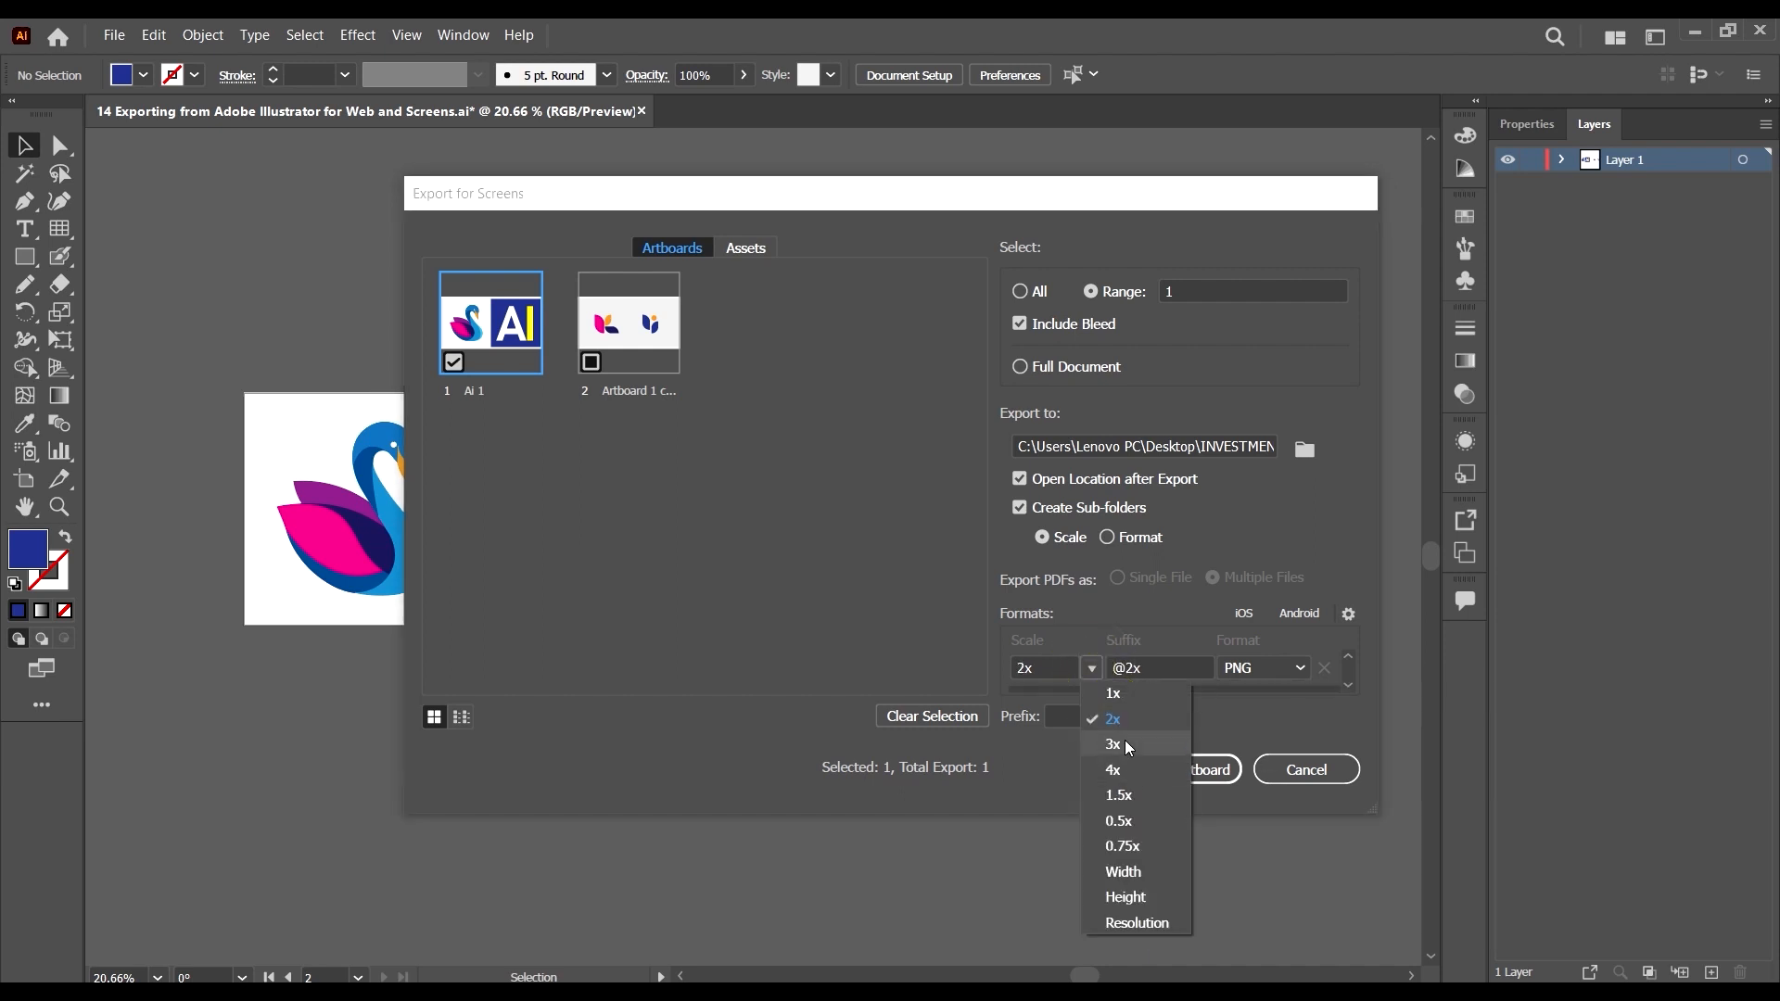
pyautogui.click(1125, 739)
# Define the export scale by resolution and set it to 350 ppi.
pyautogui.click(1090, 669)
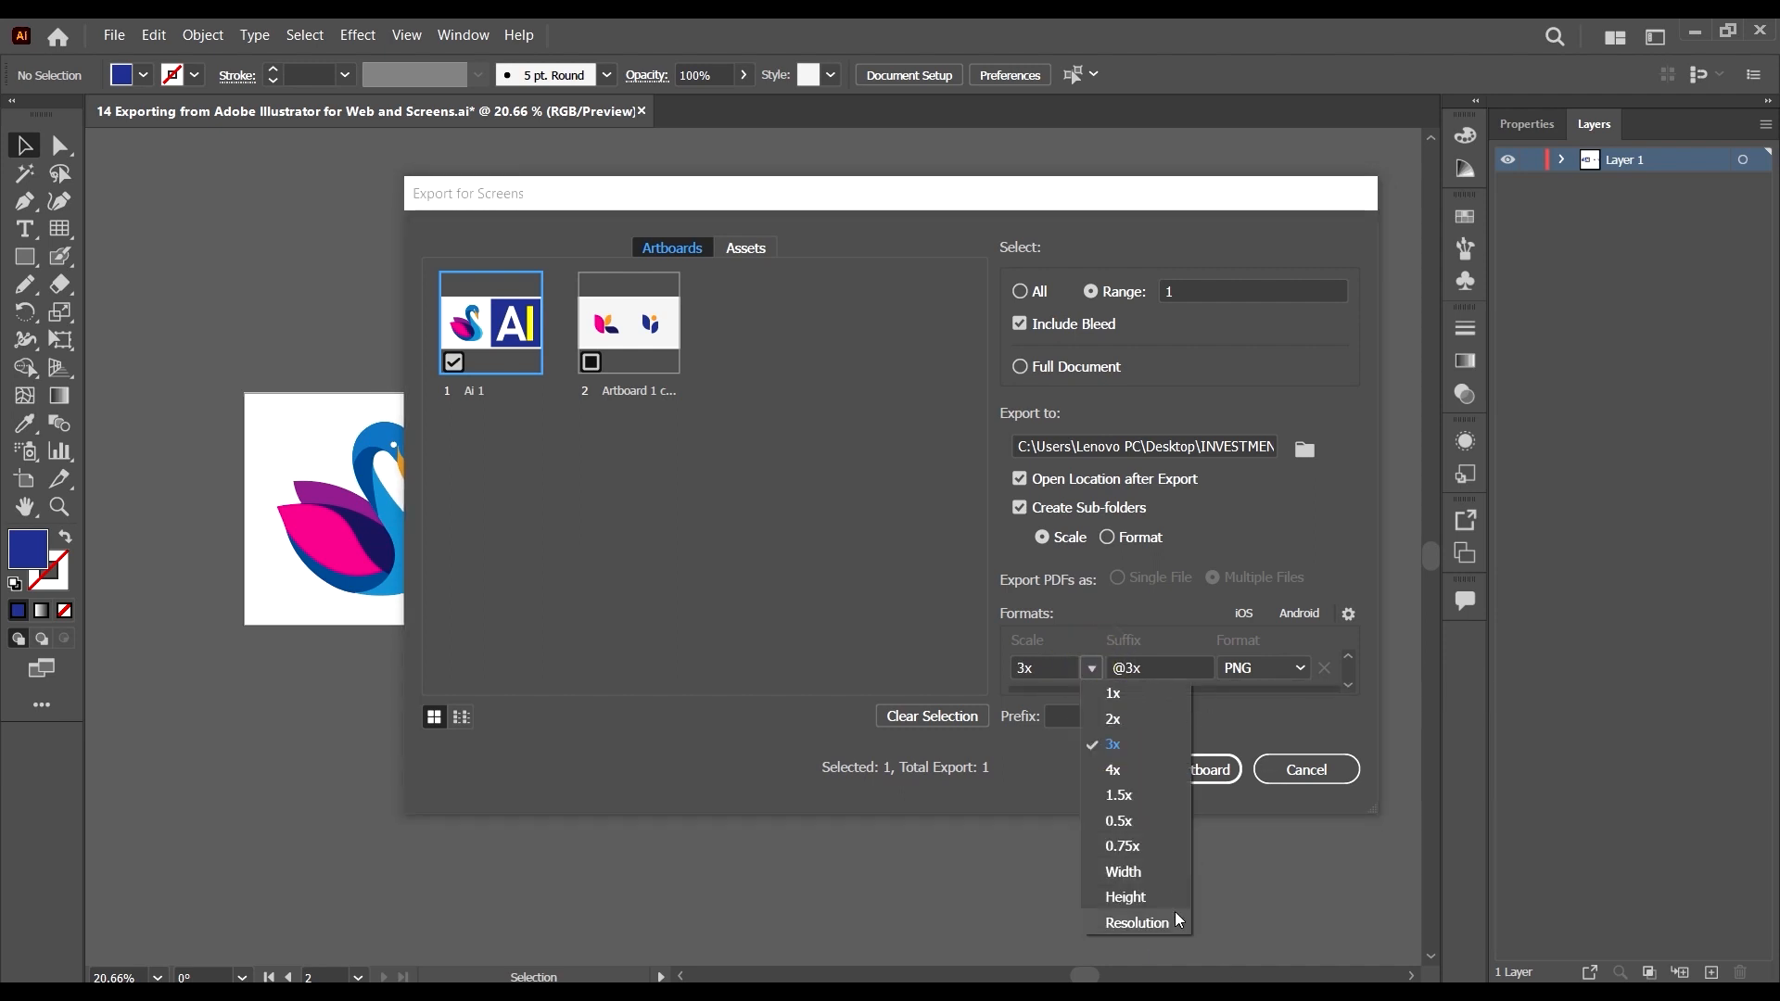
pyautogui.click(1136, 924)
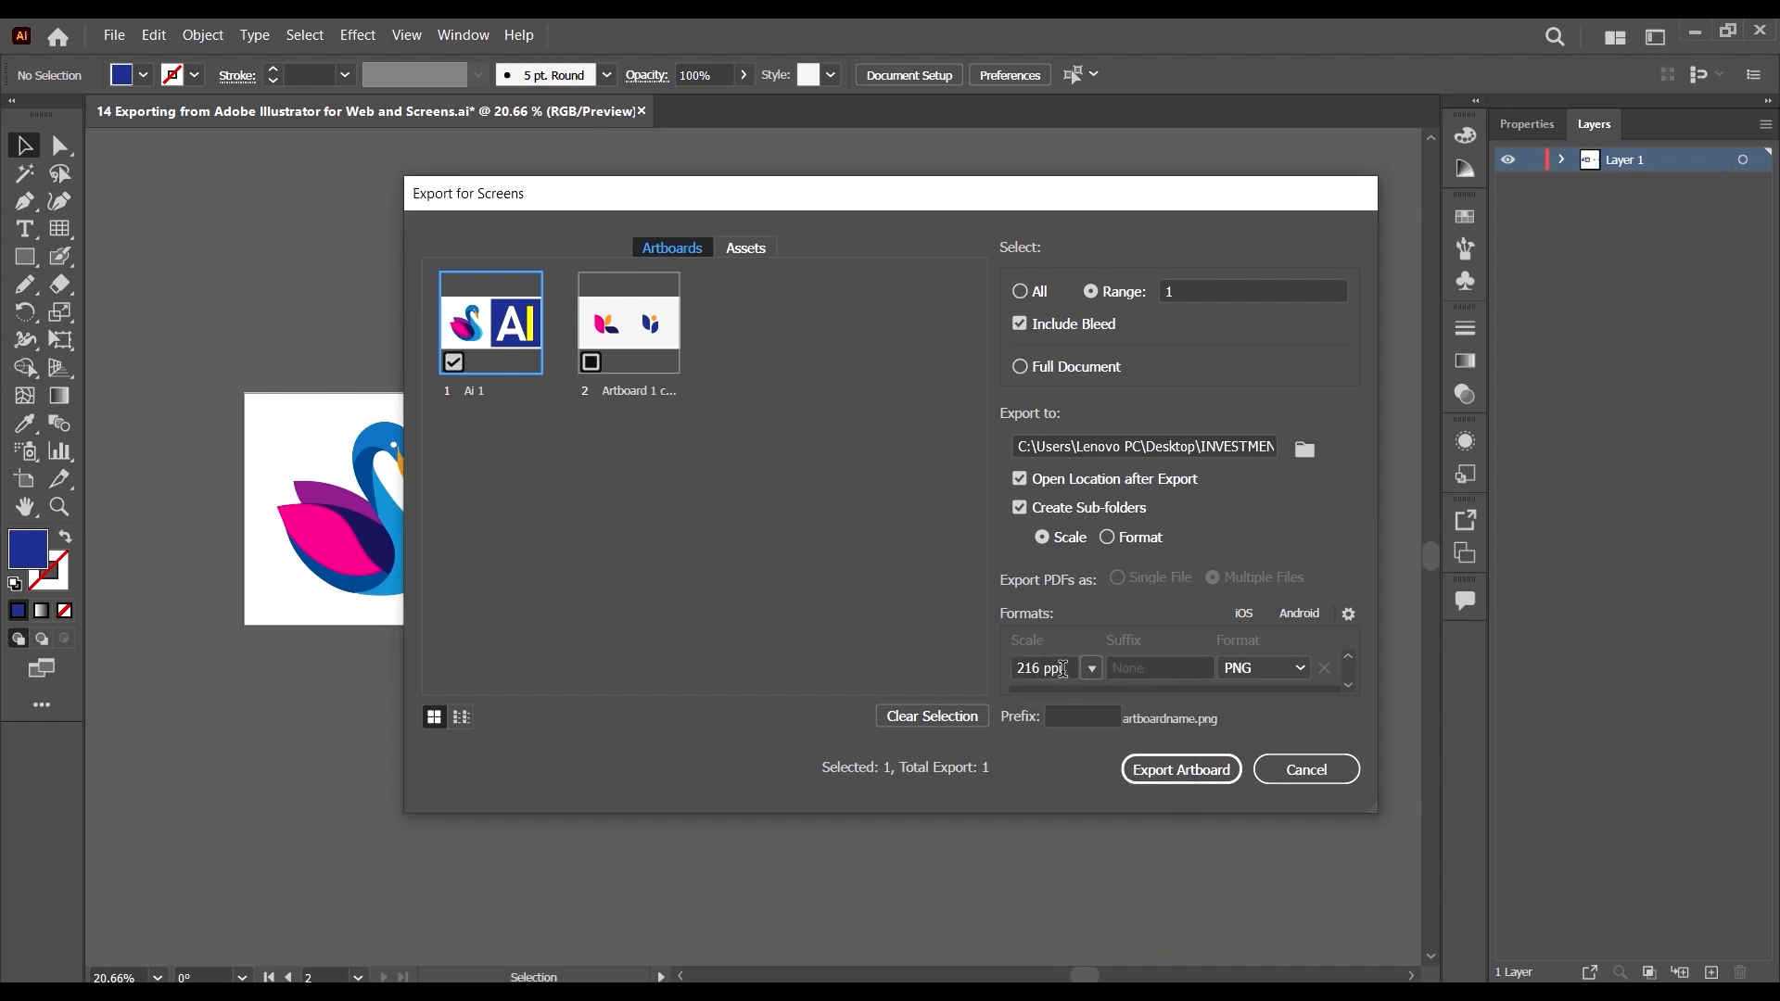
pyautogui.click(1062, 669)
pyautogui.doubleClick(1029, 668)
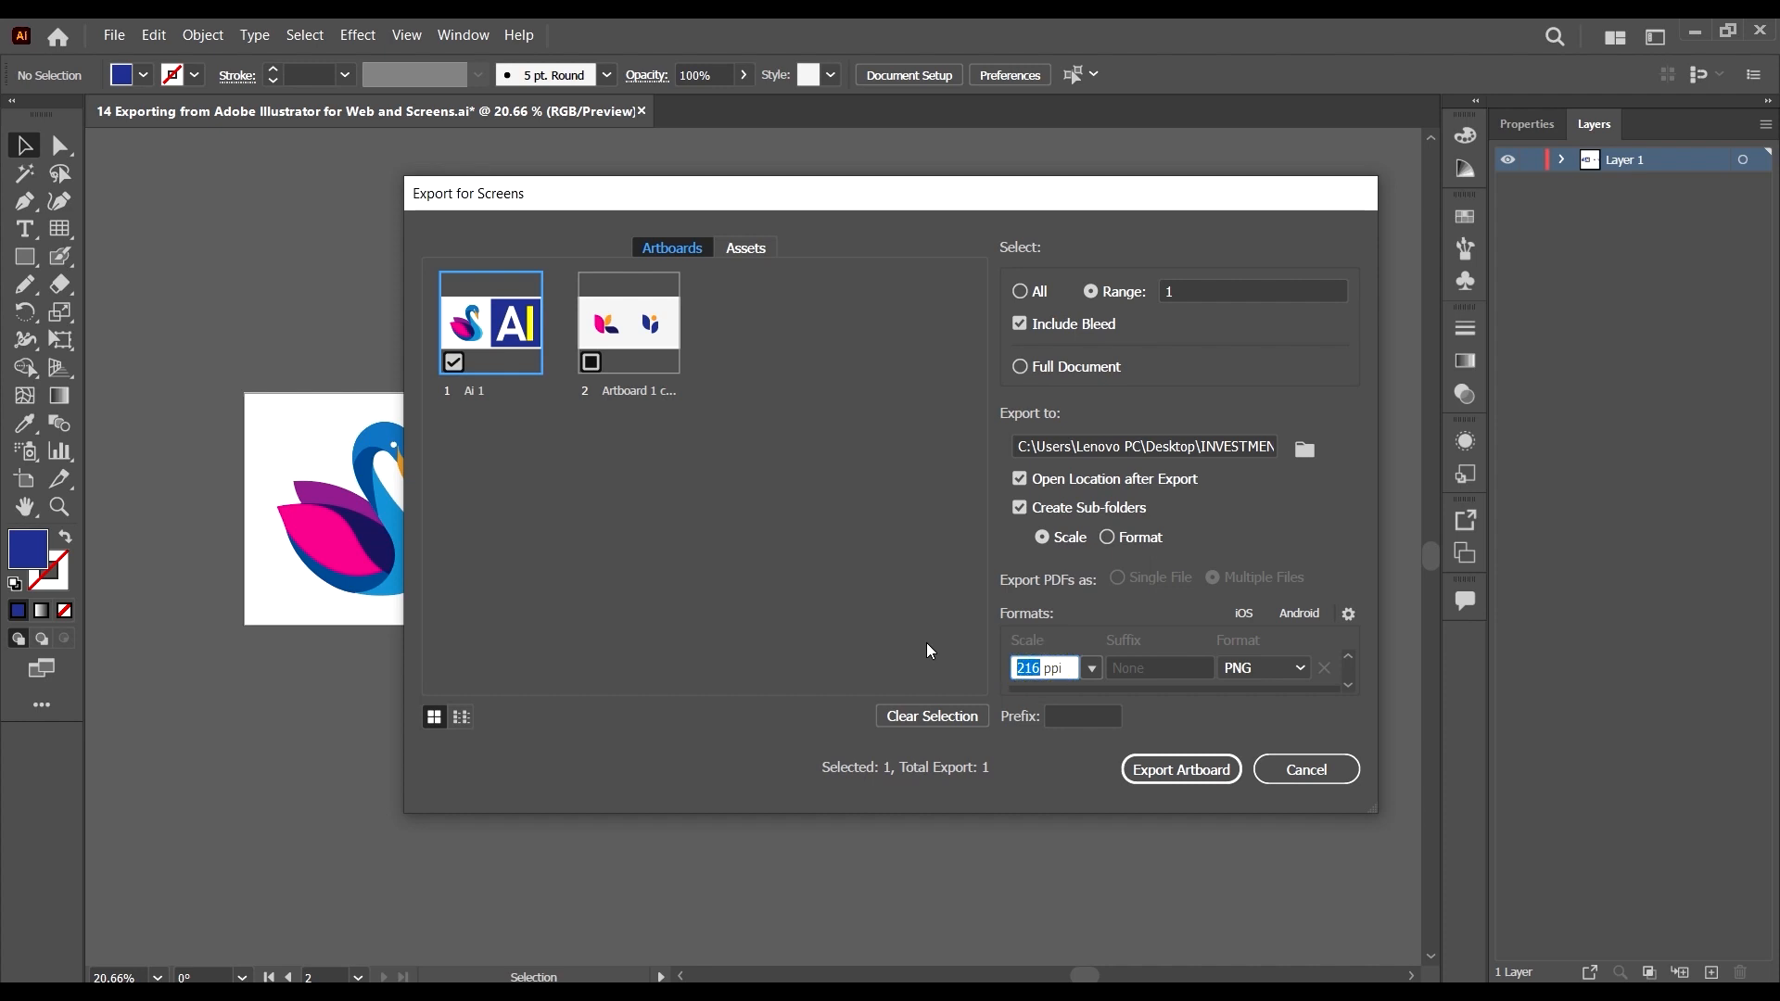
pyautogui.write('36')
pyautogui.write('0')
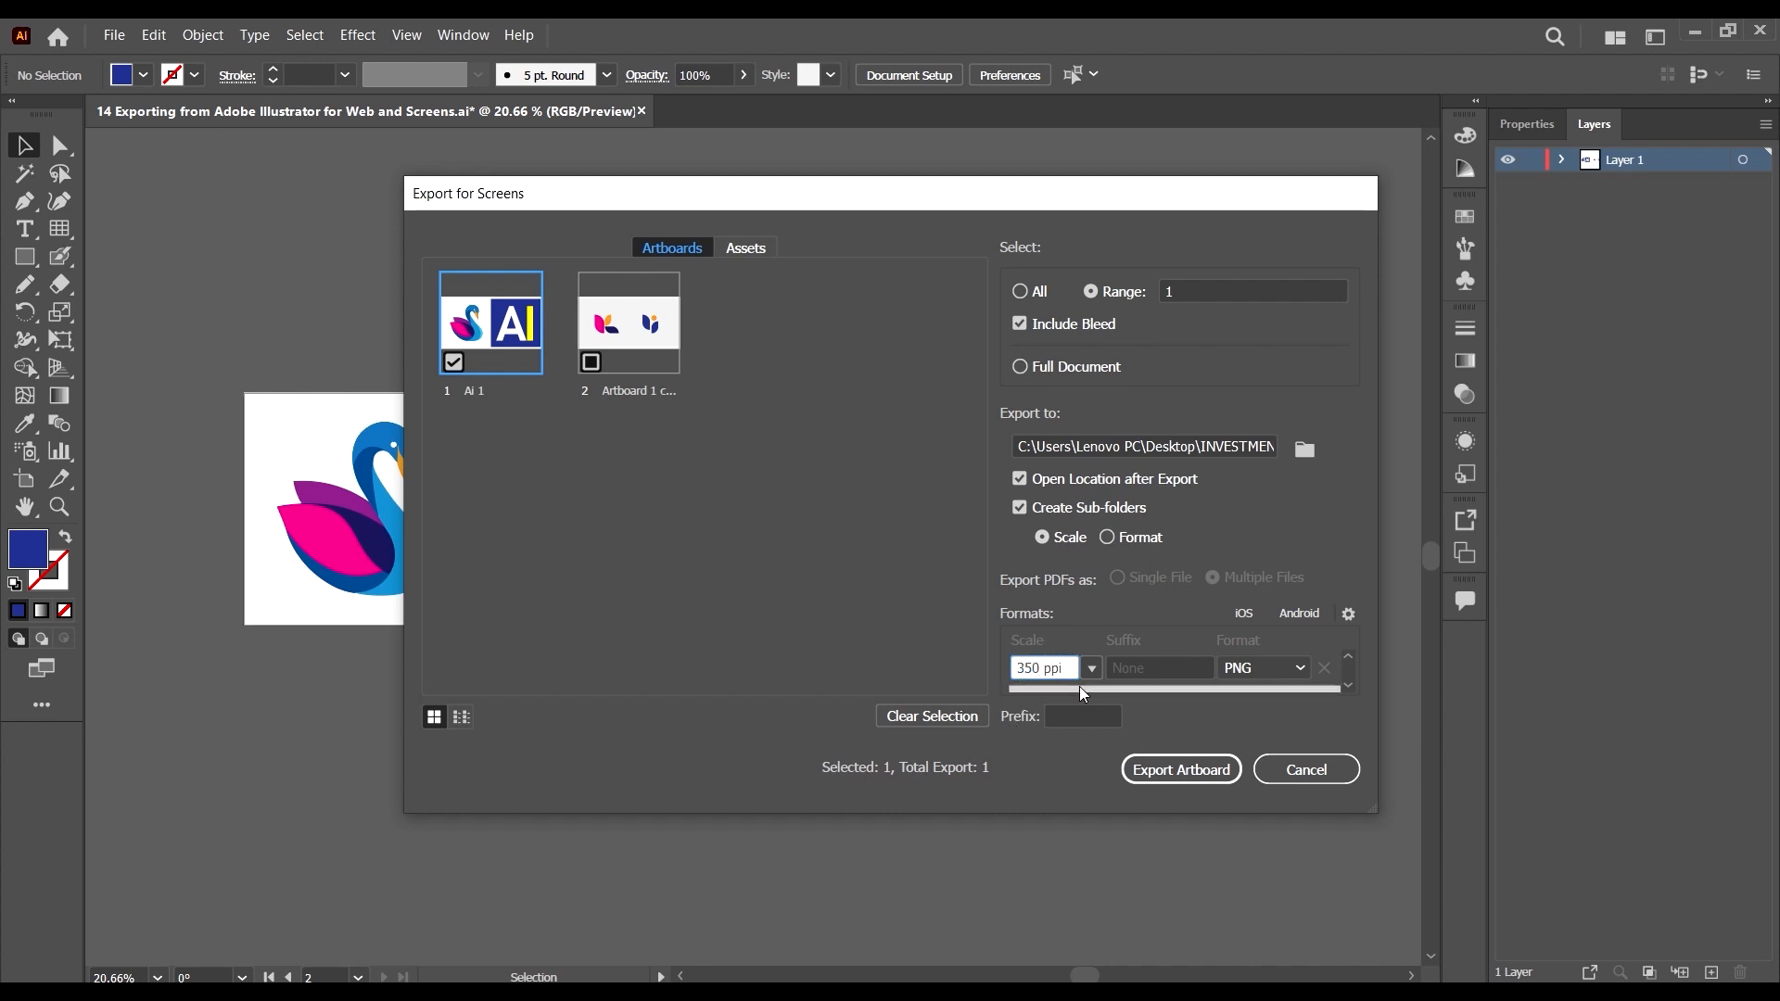
pyautogui.click(1188, 729)
# Add the file name suffix "ai" and choose PNG as the export format.
pyautogui.click(1141, 667)
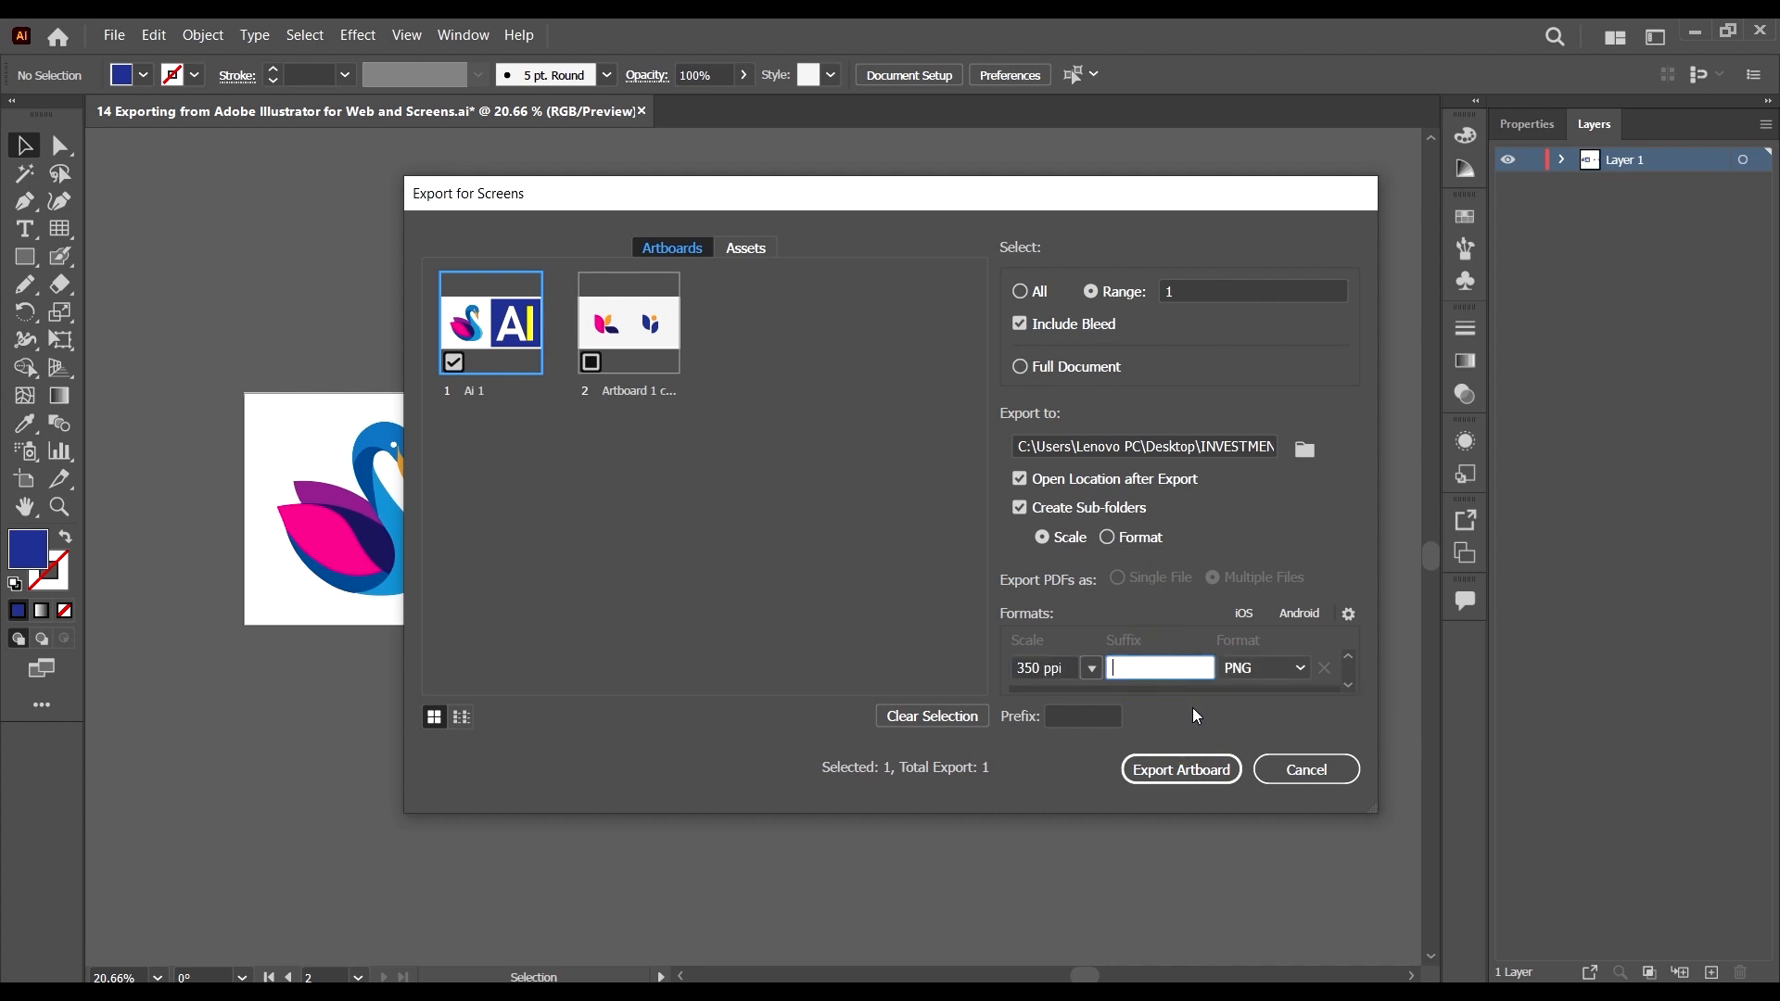
pyautogui.write('a')
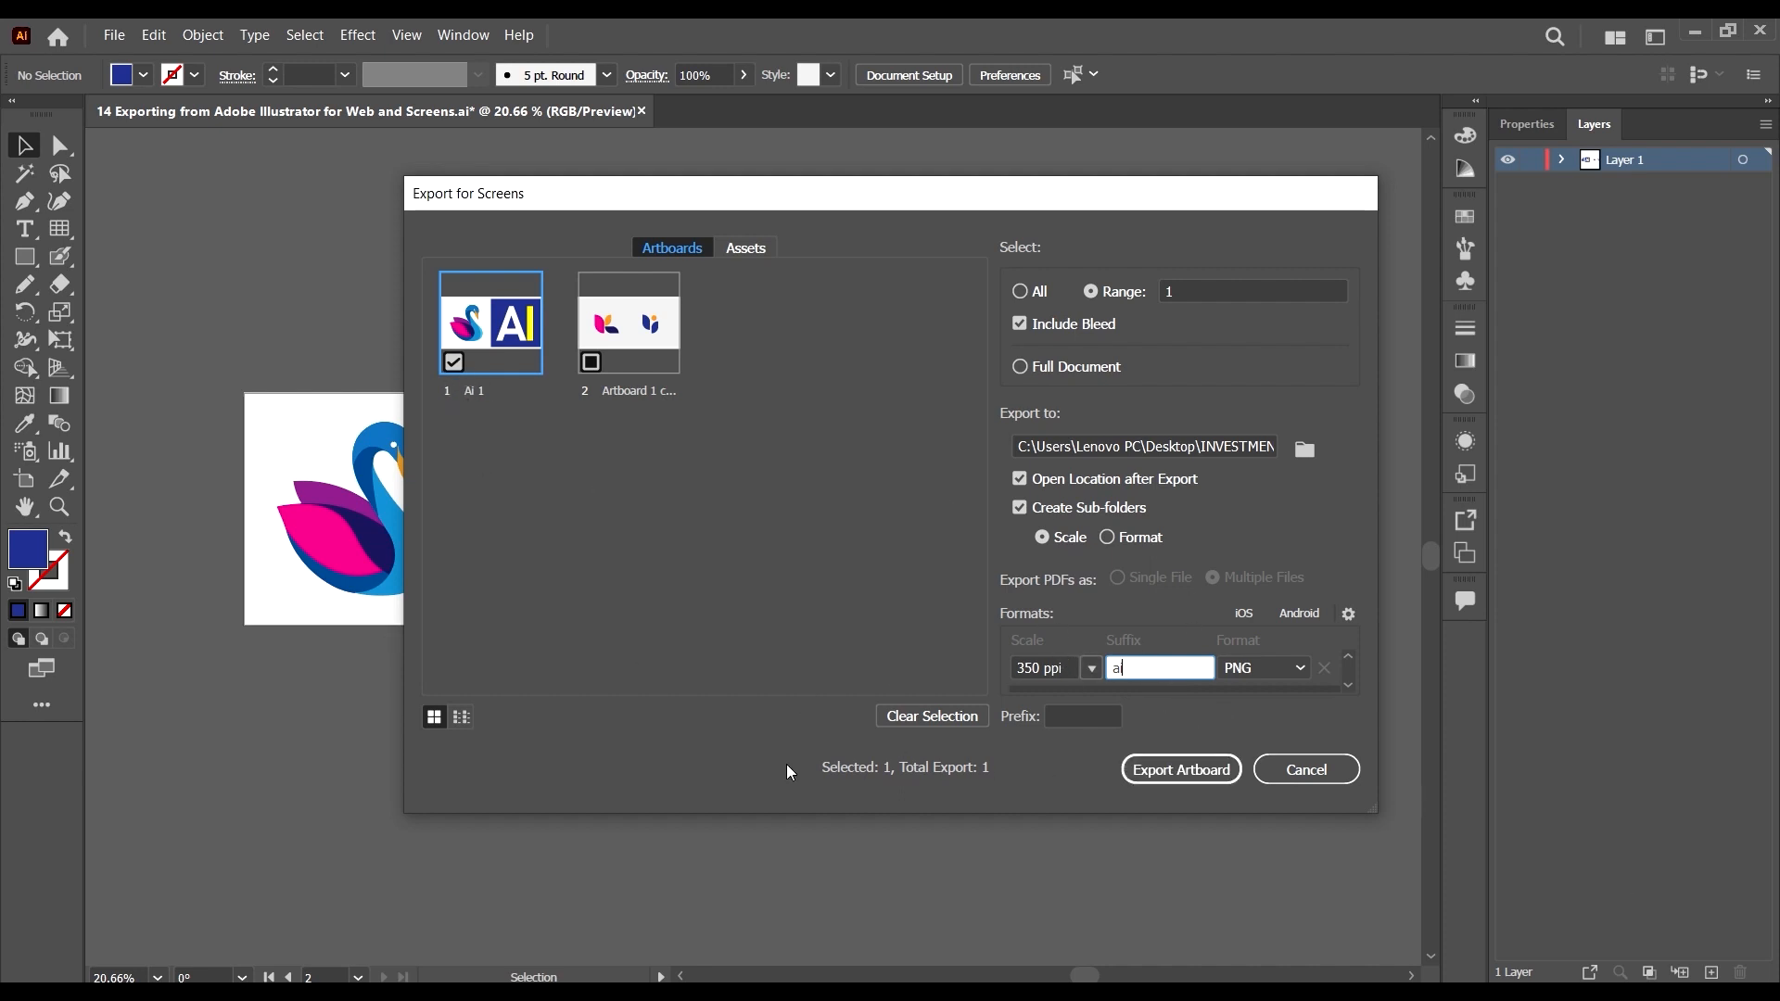
pyautogui.write('i')
pyautogui.click(1259, 669)
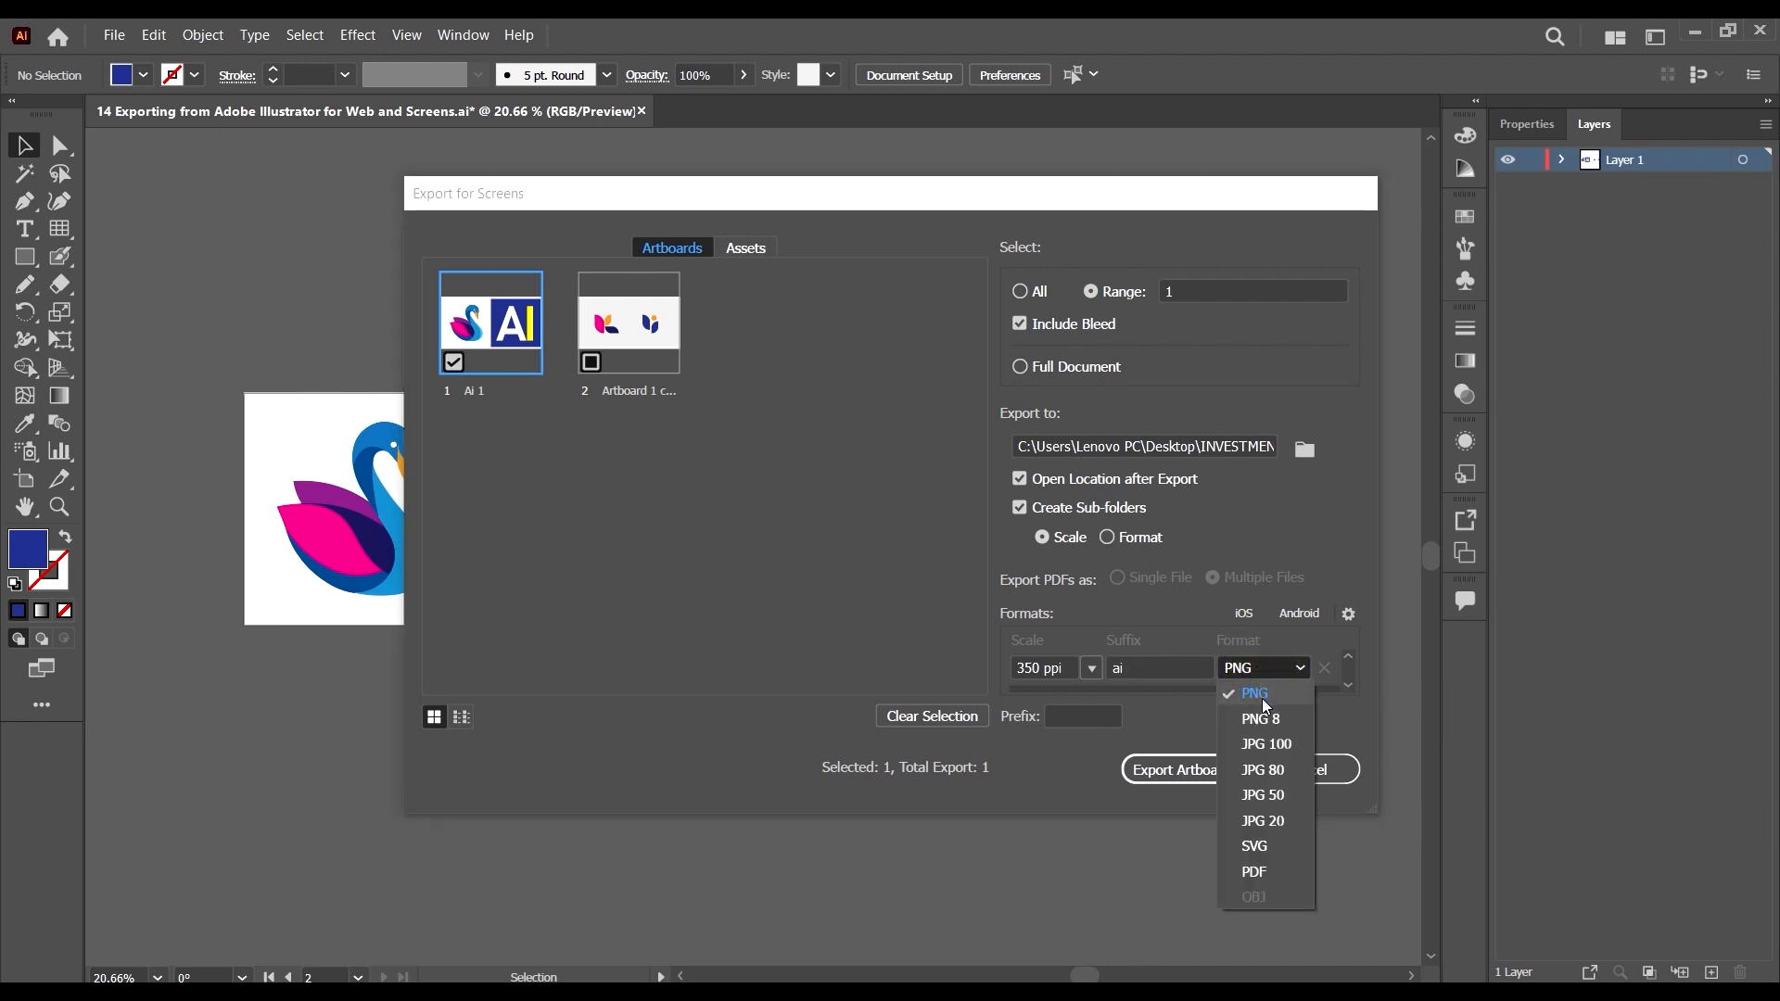
pyautogui.click(1263, 694)
# Try PDF and SVG as the artboard export format, set it back to PNG, and cancel the export.
pyautogui.moveTo(742, 201); pyautogui.dragTo(1011, 185)
pyautogui.moveTo(1268, 179); pyautogui.dragTo(980, 140)
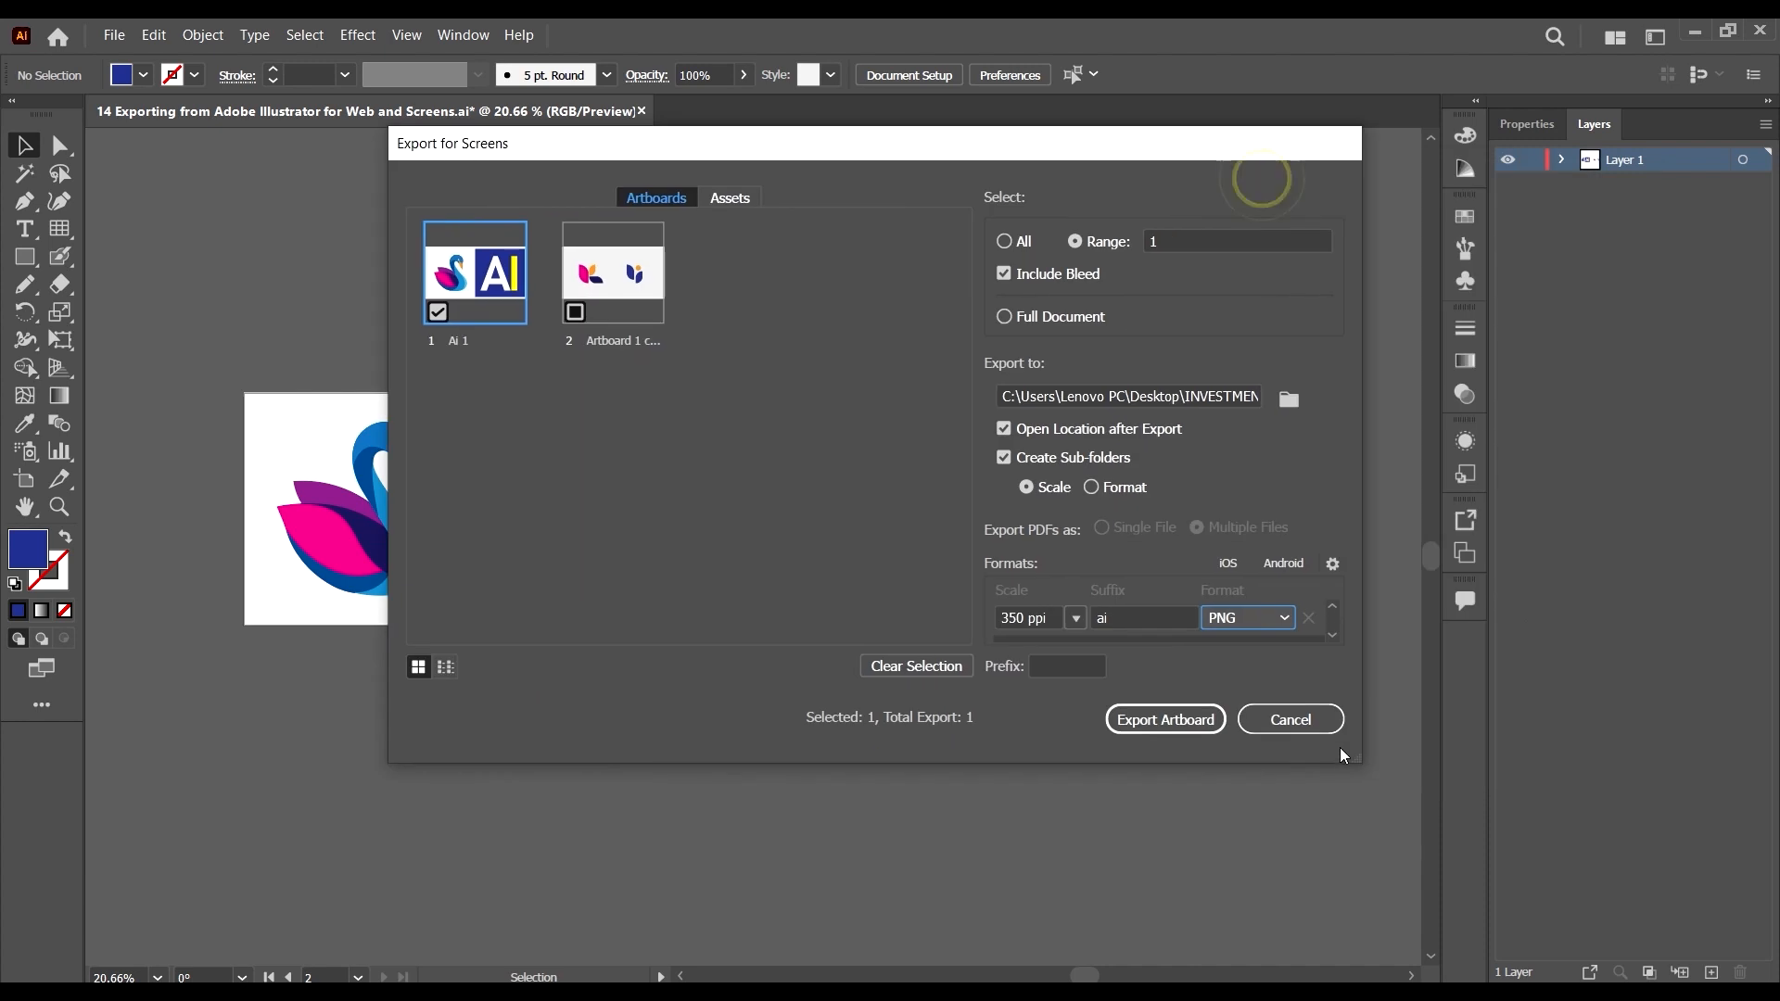
pyautogui.click(1243, 616)
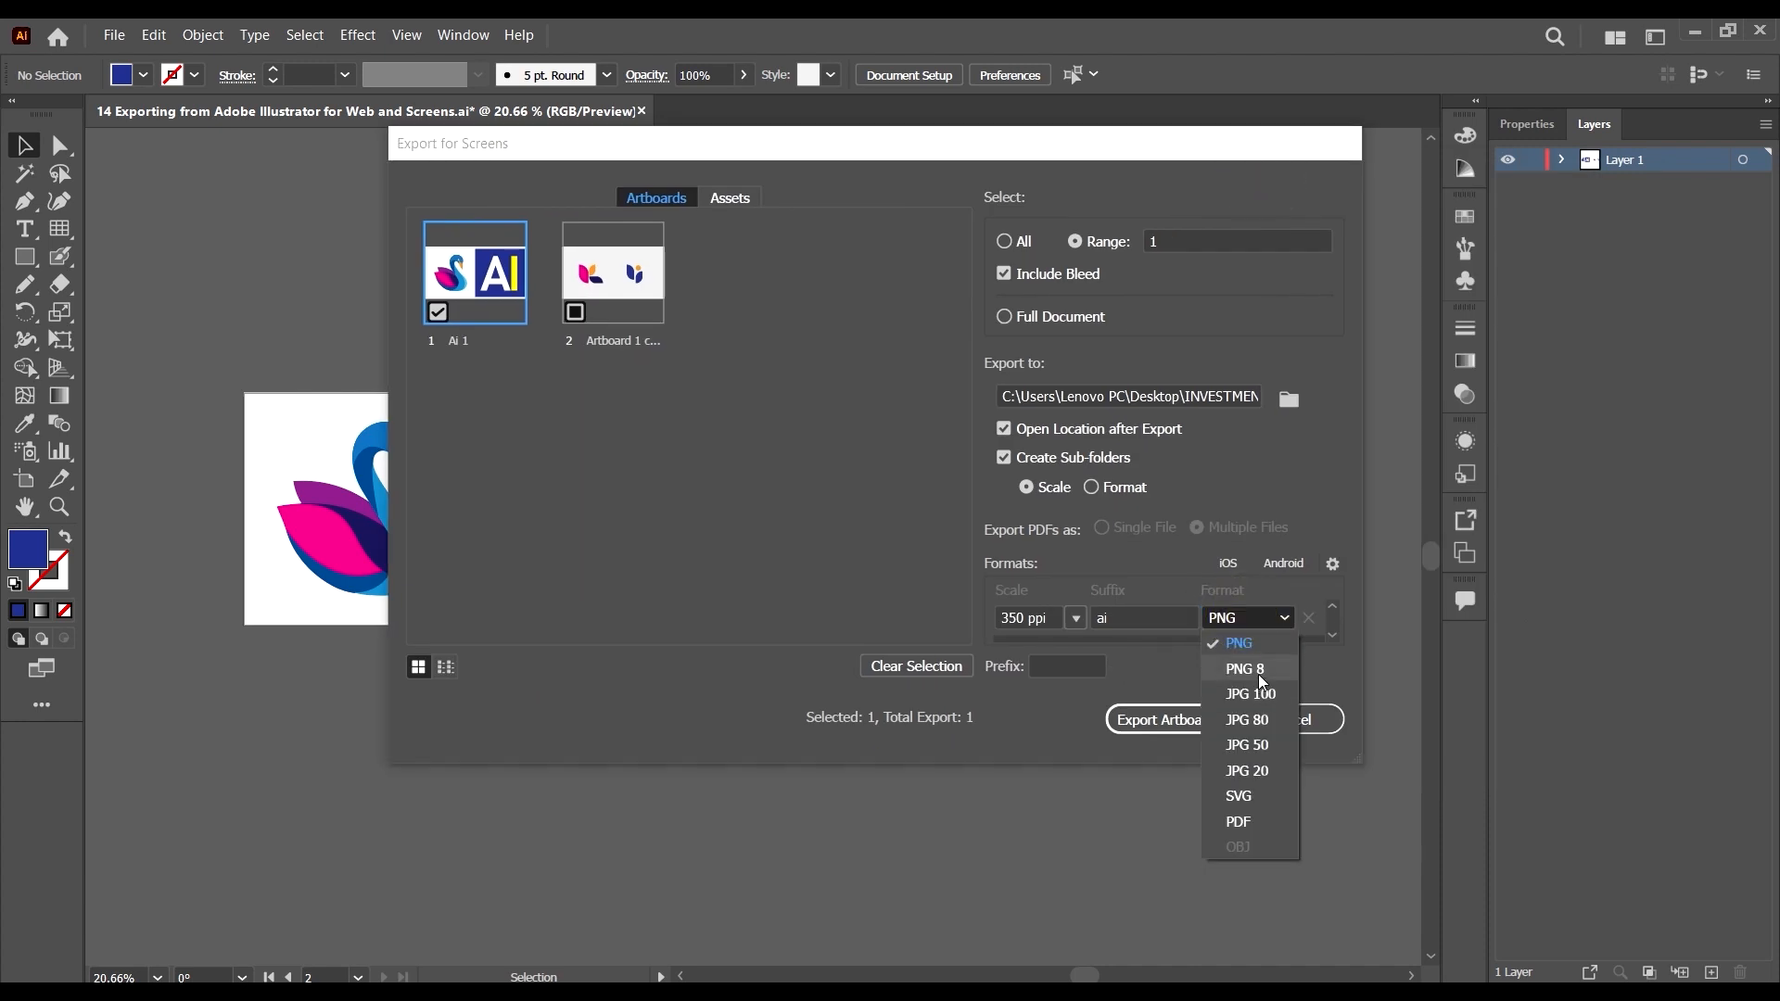
pyautogui.click(1256, 824)
pyautogui.click(1242, 615)
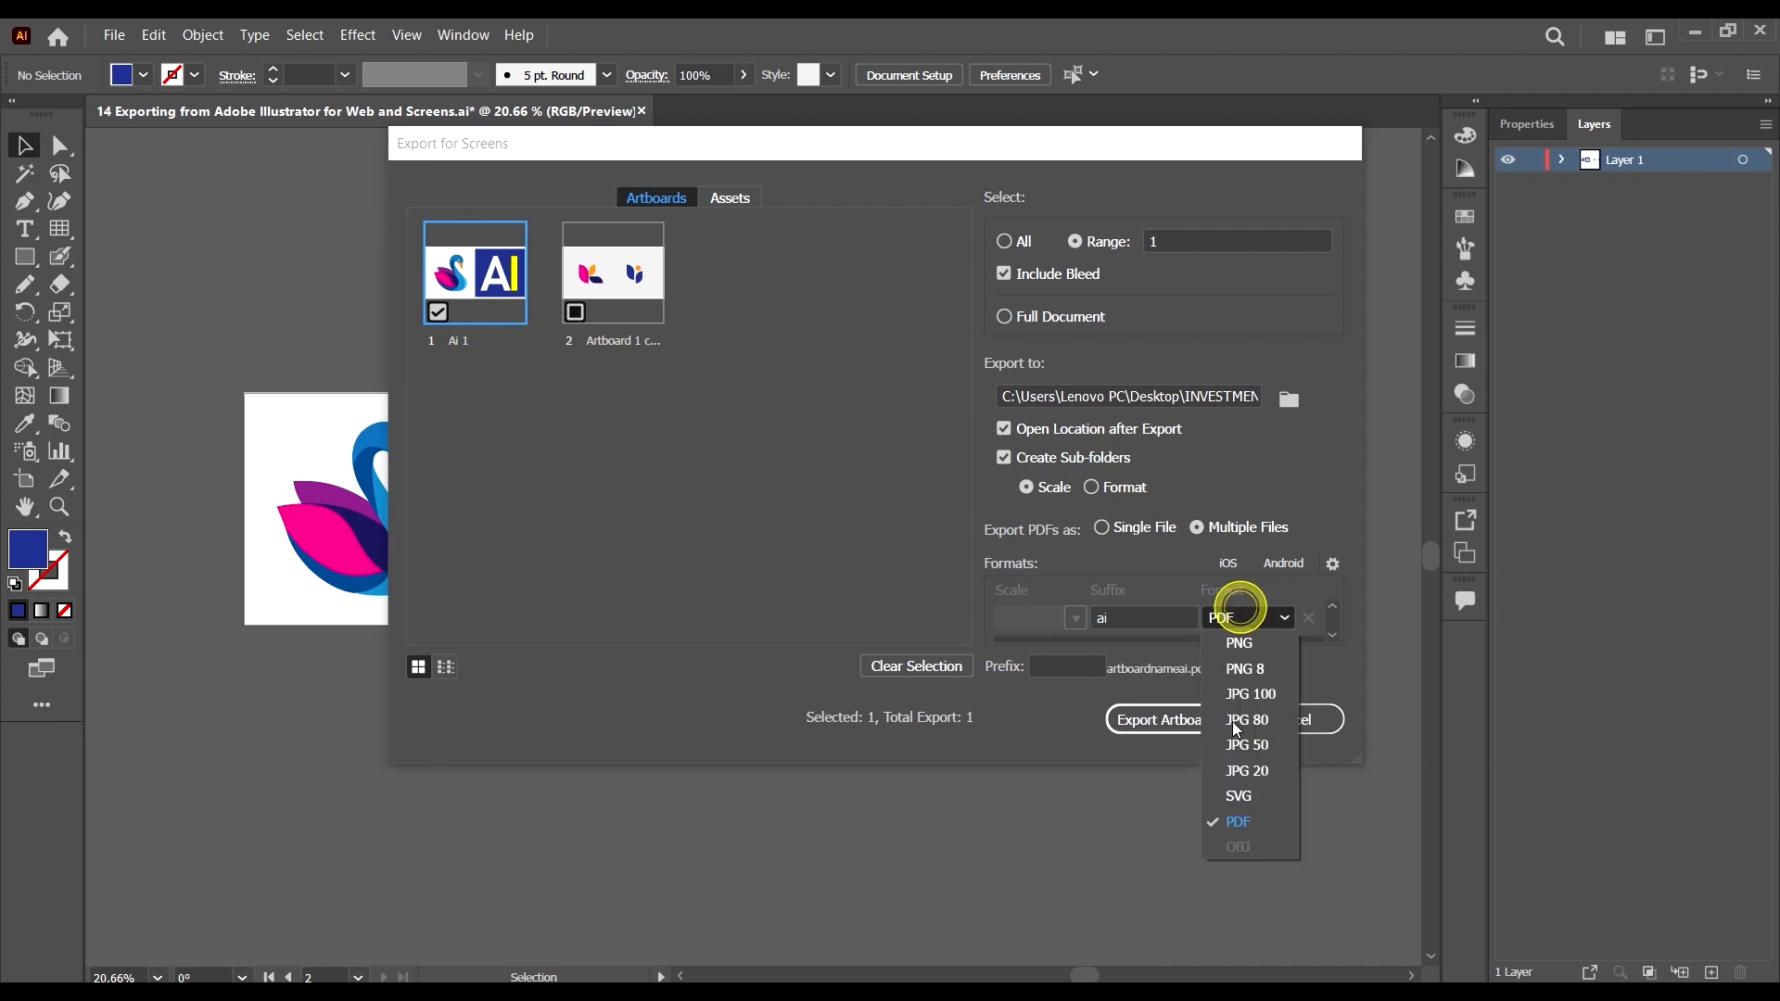
pyautogui.click(1240, 795)
pyautogui.click(1242, 618)
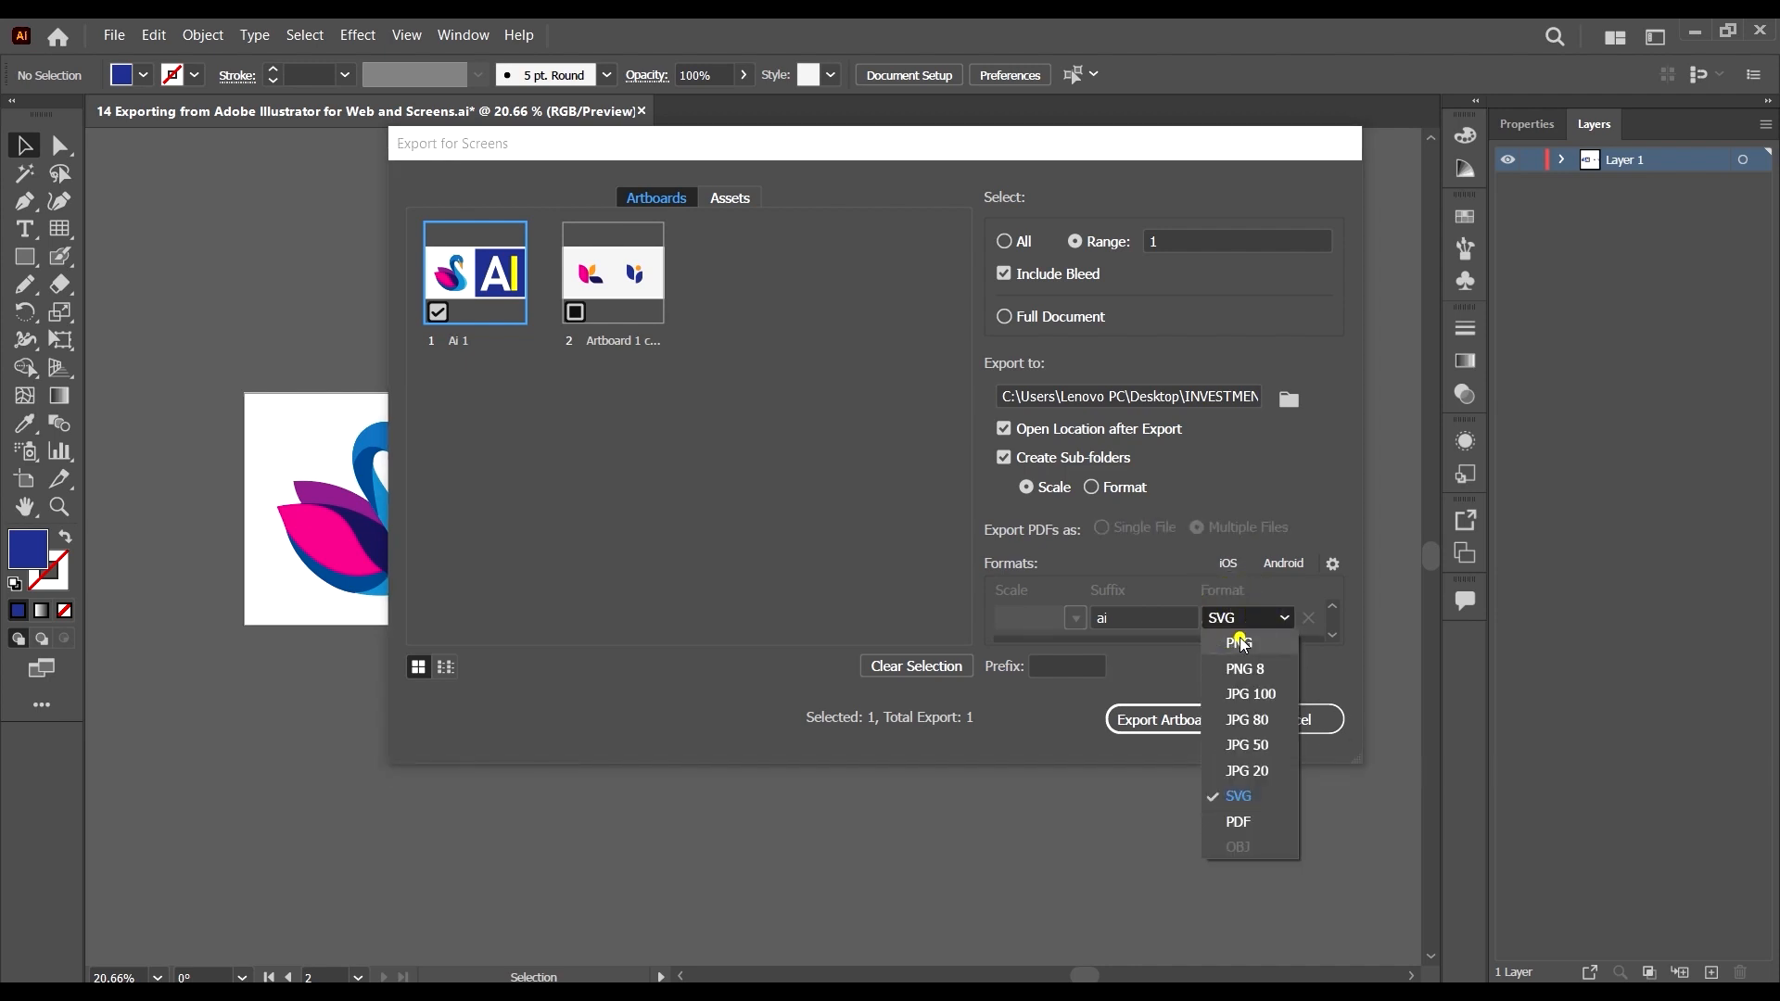
pyautogui.click(1240, 638)
pyautogui.click(1258, 617)
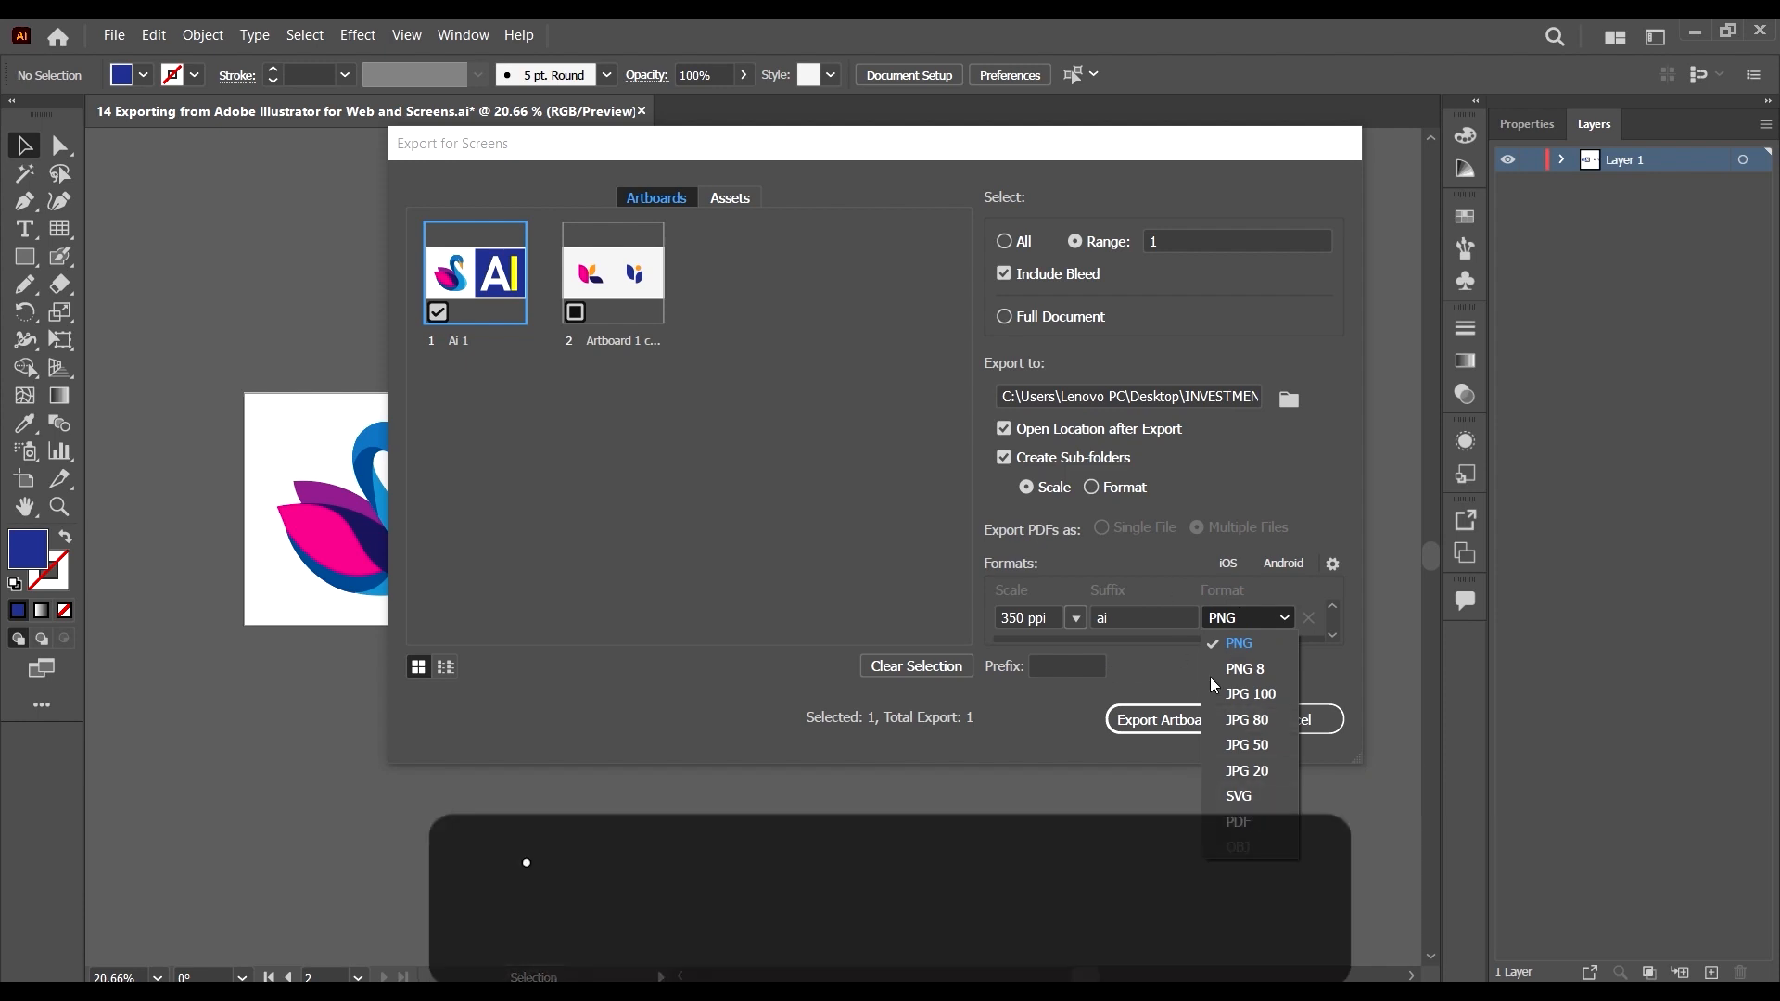
pyautogui.click(1185, 128)
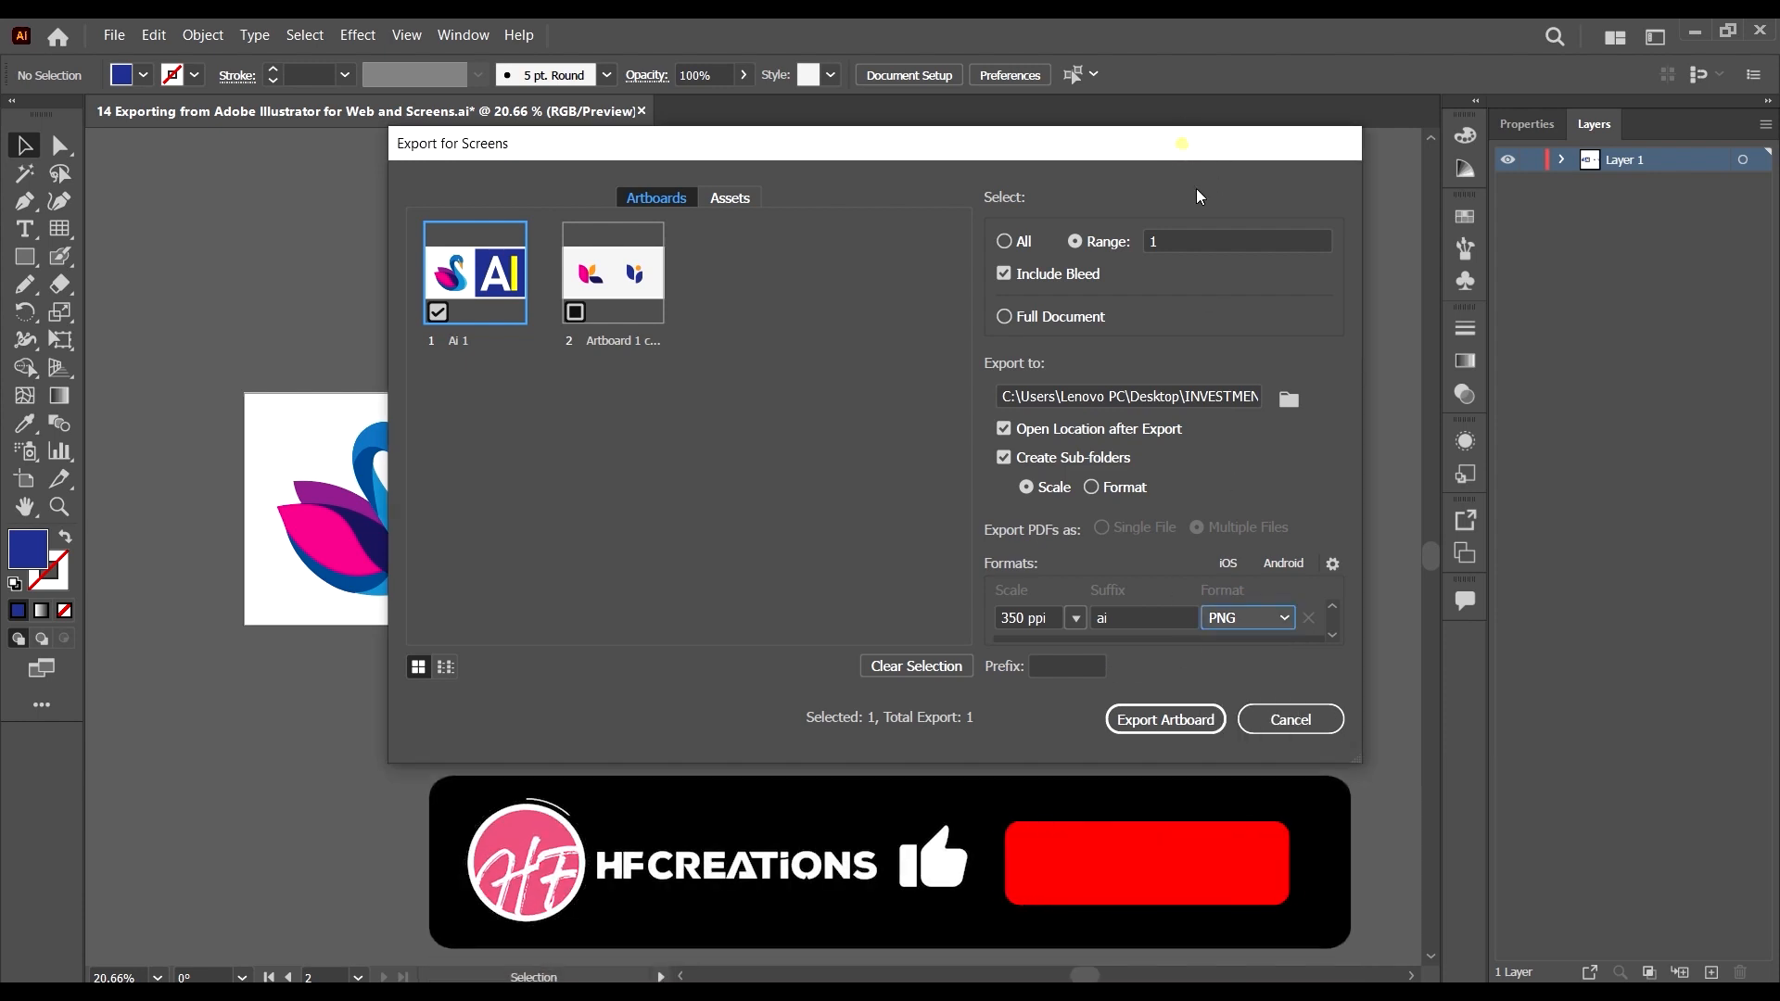
pyautogui.click(1289, 721)
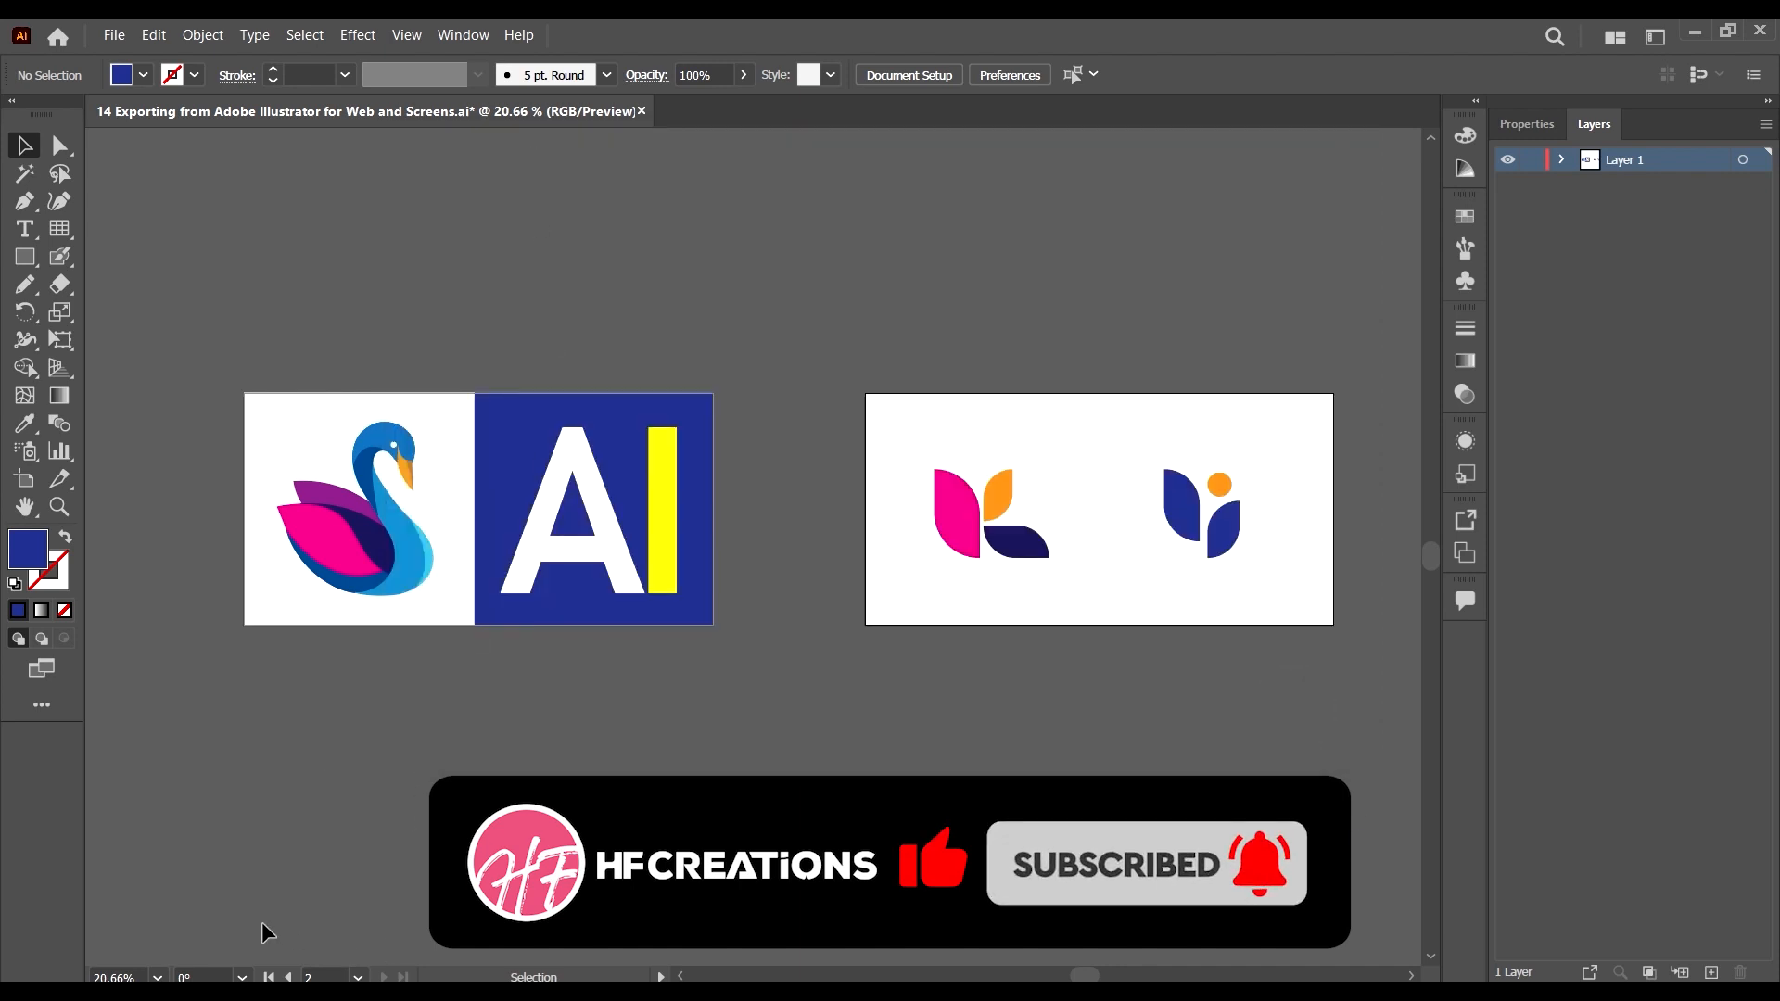
# Check the exported files in the "2 Exporting From Adobe Illustrator" folder window and return to the artwork.
pyautogui.moveTo(414, 927)
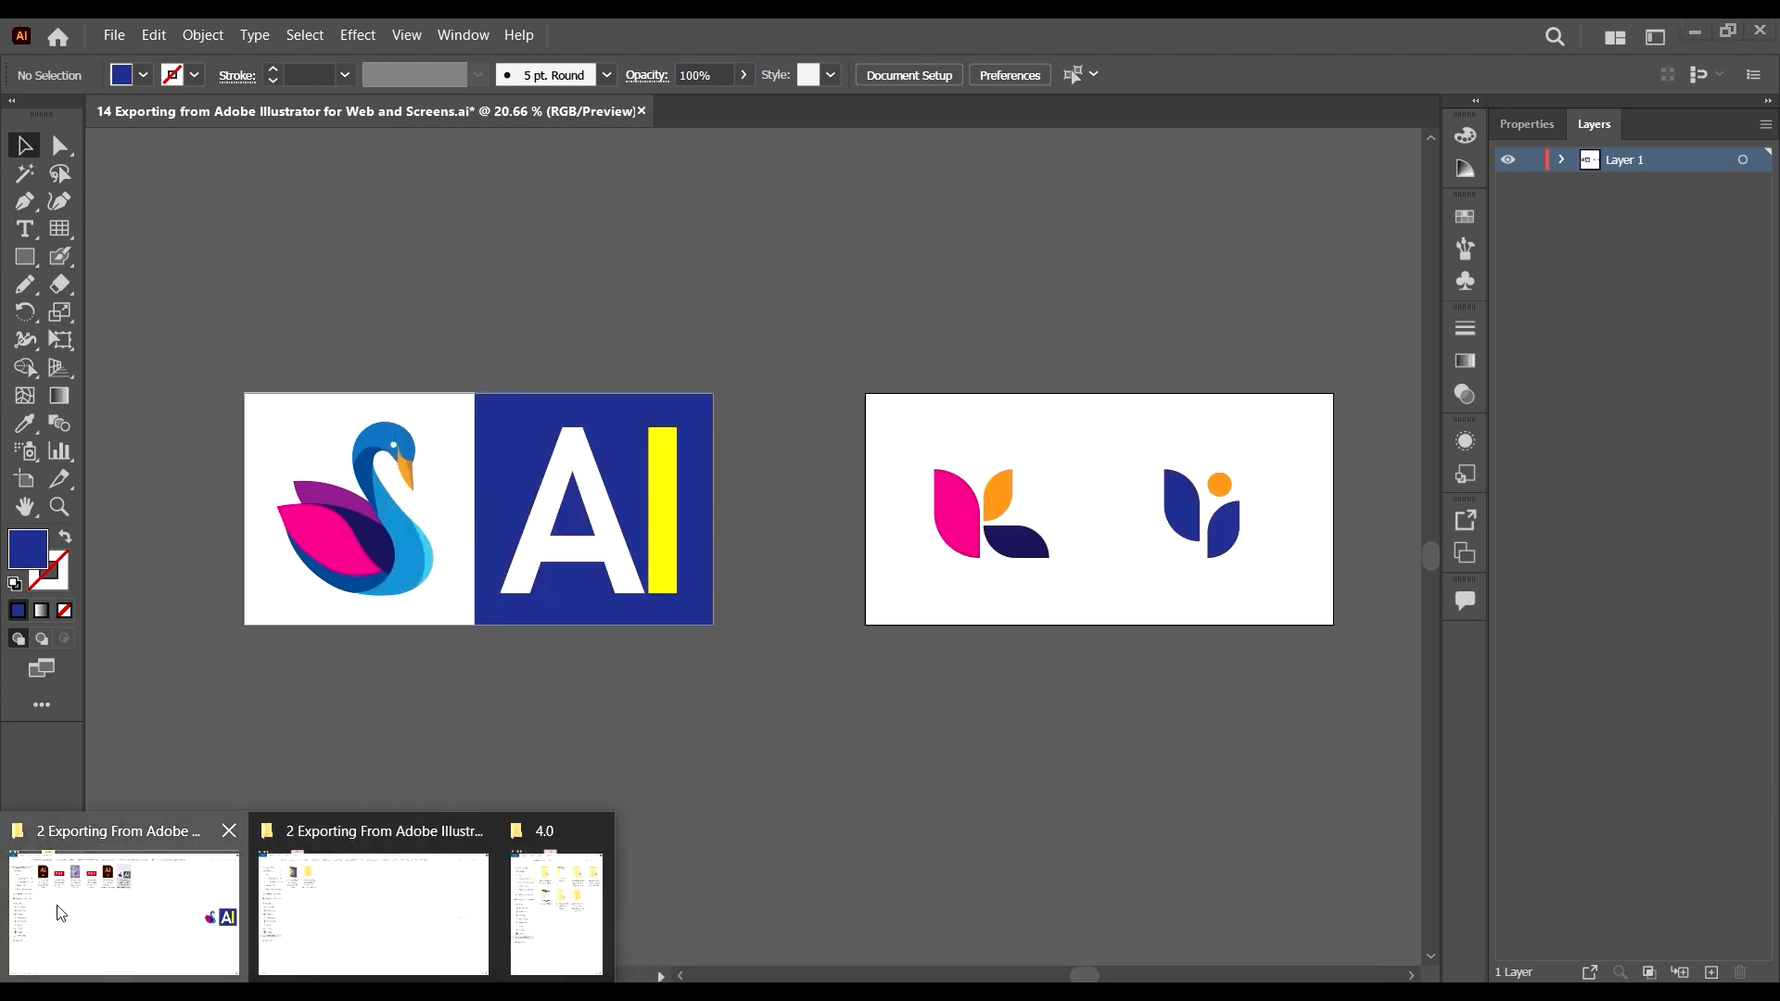
pyautogui.click(124, 913)
pyautogui.click(1638, 33)
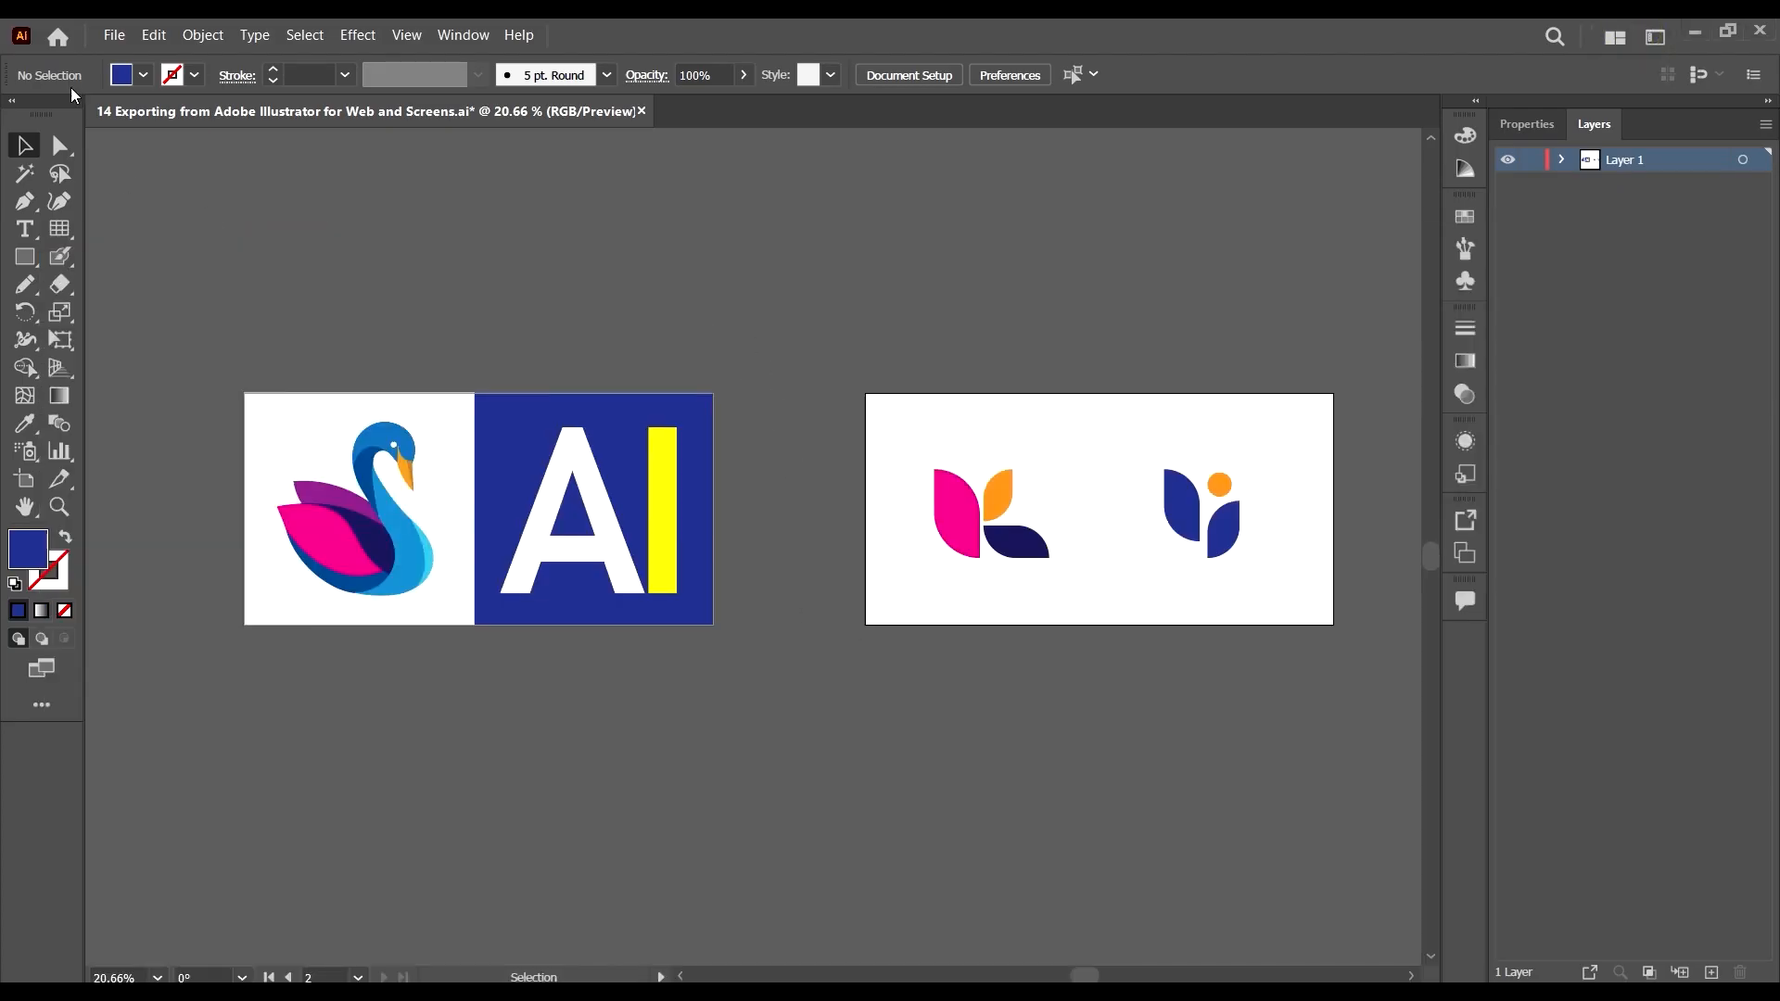
# Select the pink, orange and navy leaf logo on the second artboard, trying to move it off the artboard and undoing the move.
pyautogui.click(113, 34)
pyautogui.press('Escape')
pyautogui.click(722, 308)
pyautogui.click(1033, 558)
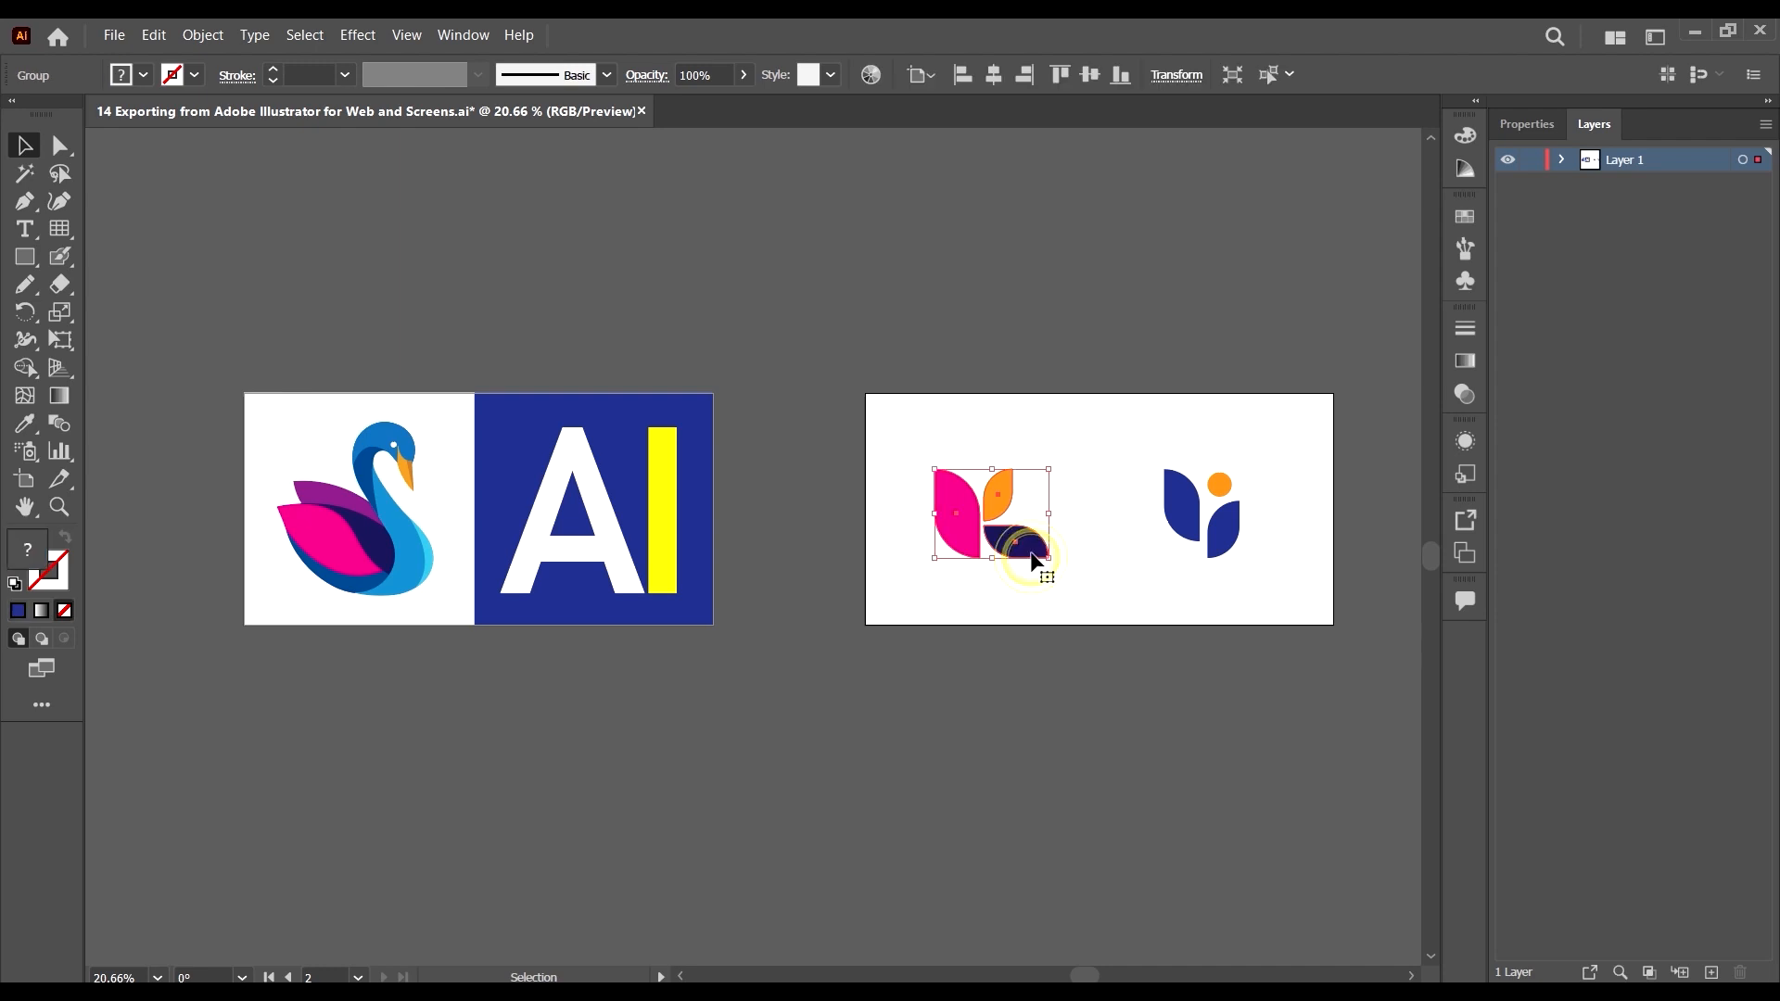
pyautogui.moveTo(1033, 558); pyautogui.dragTo(849, 380)
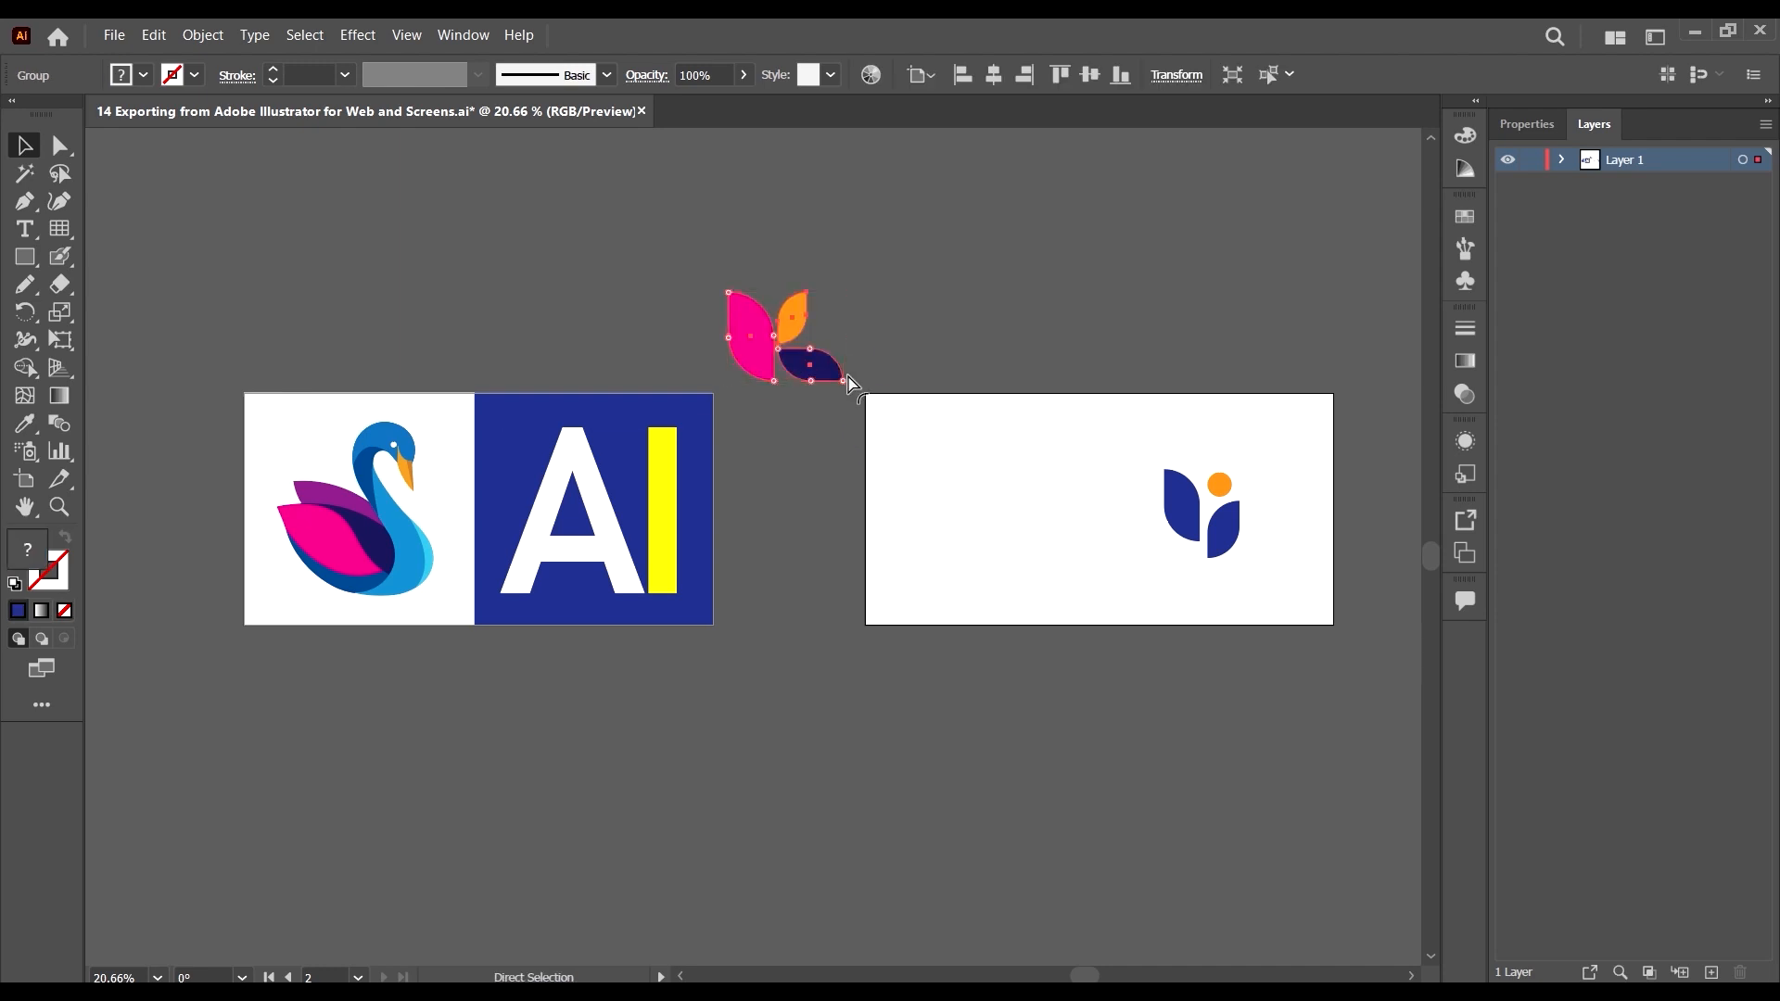
pyautogui.hotkey('ctrl', 'z')
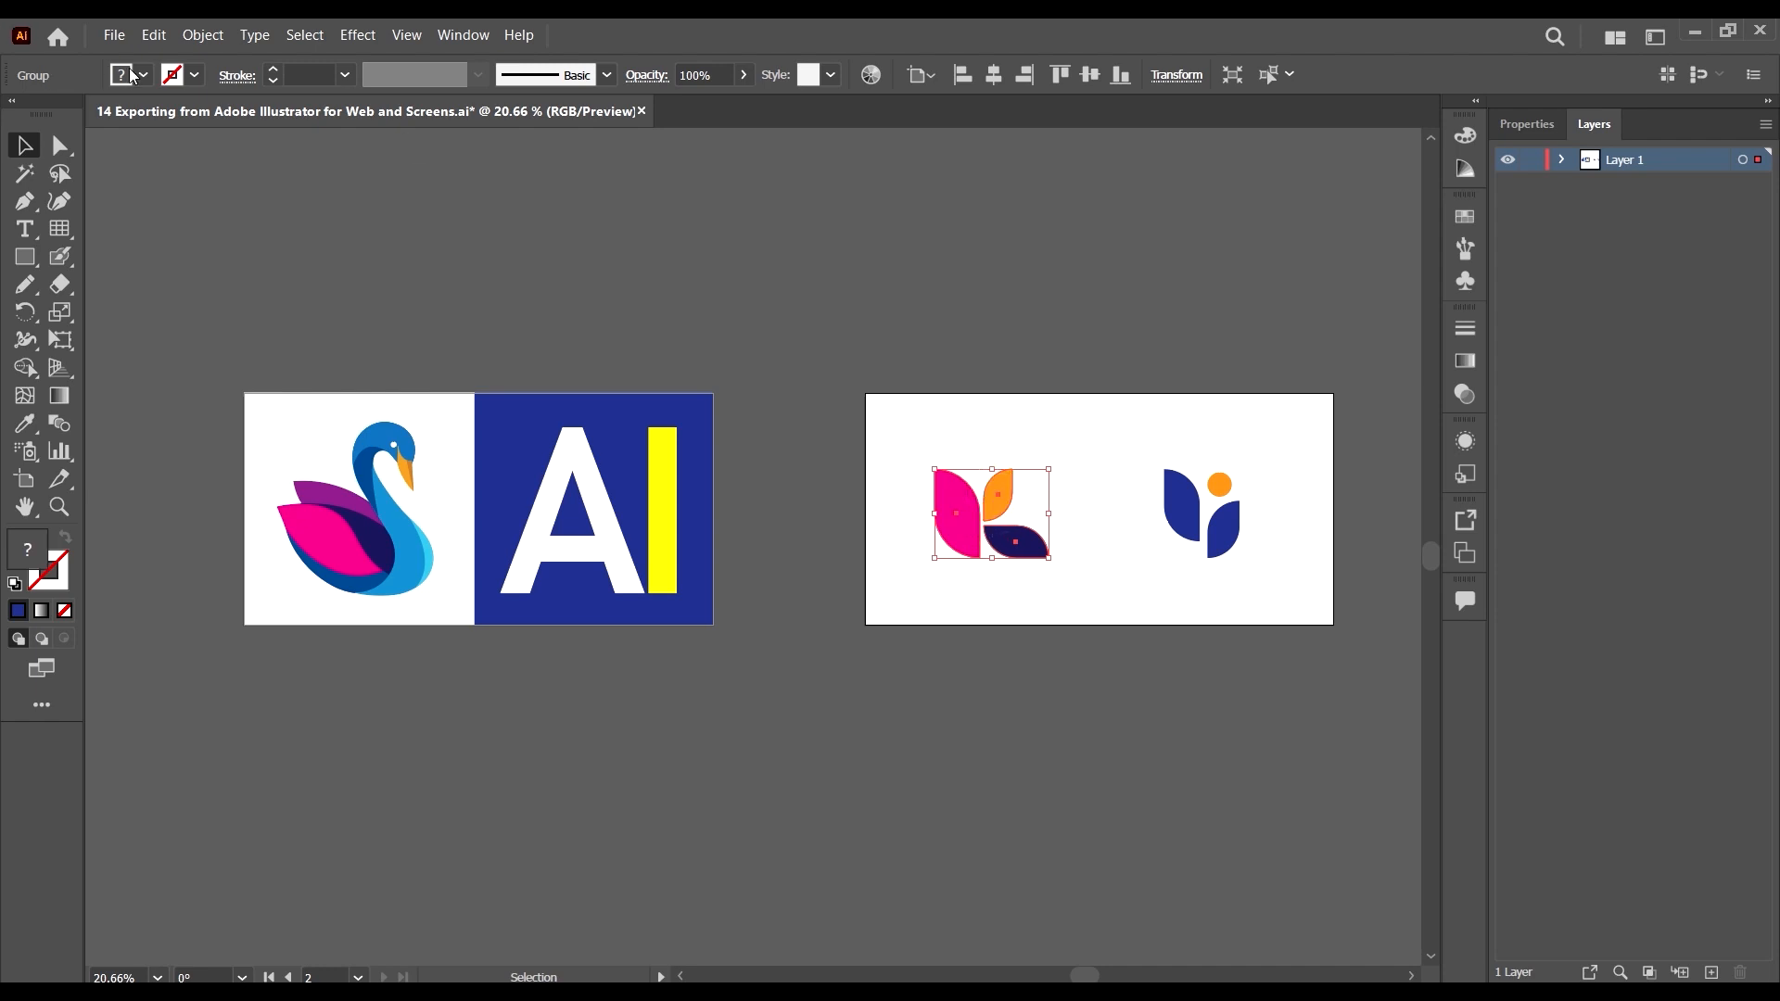
# Collect the selected leaf logo as an asset with Export Selection, cancelling the dialog without exporting.
pyautogui.click(114, 36)
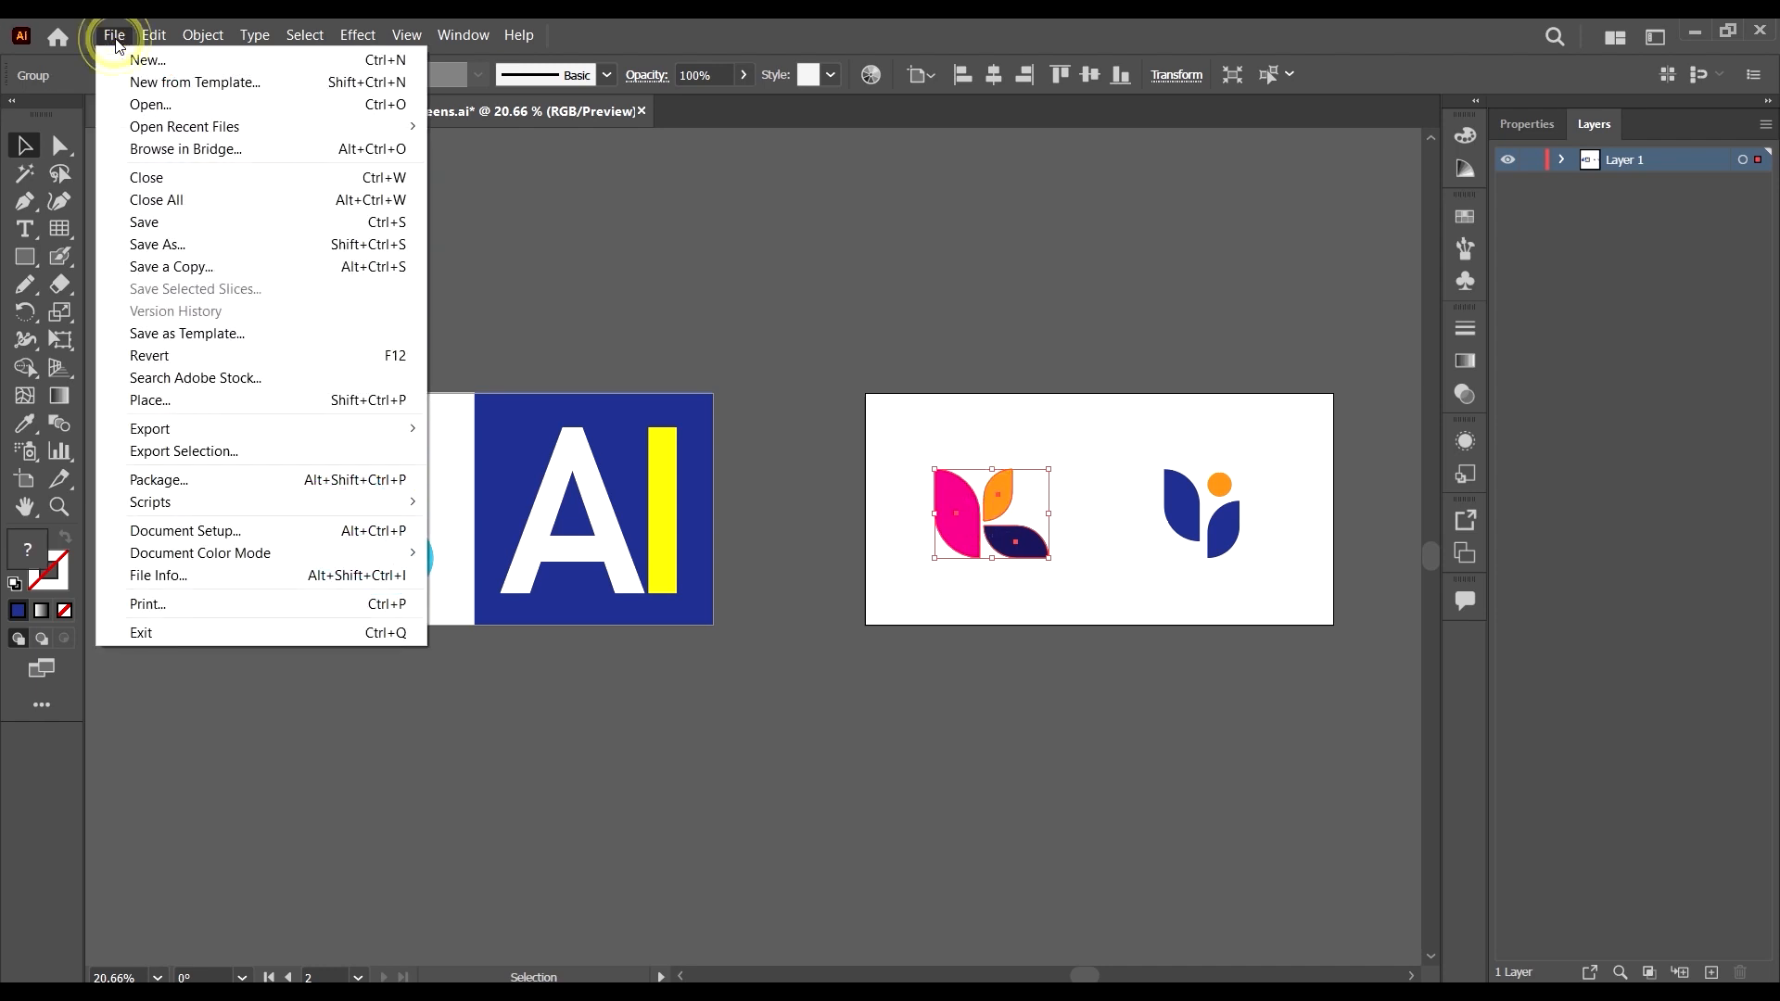
pyautogui.click(248, 452)
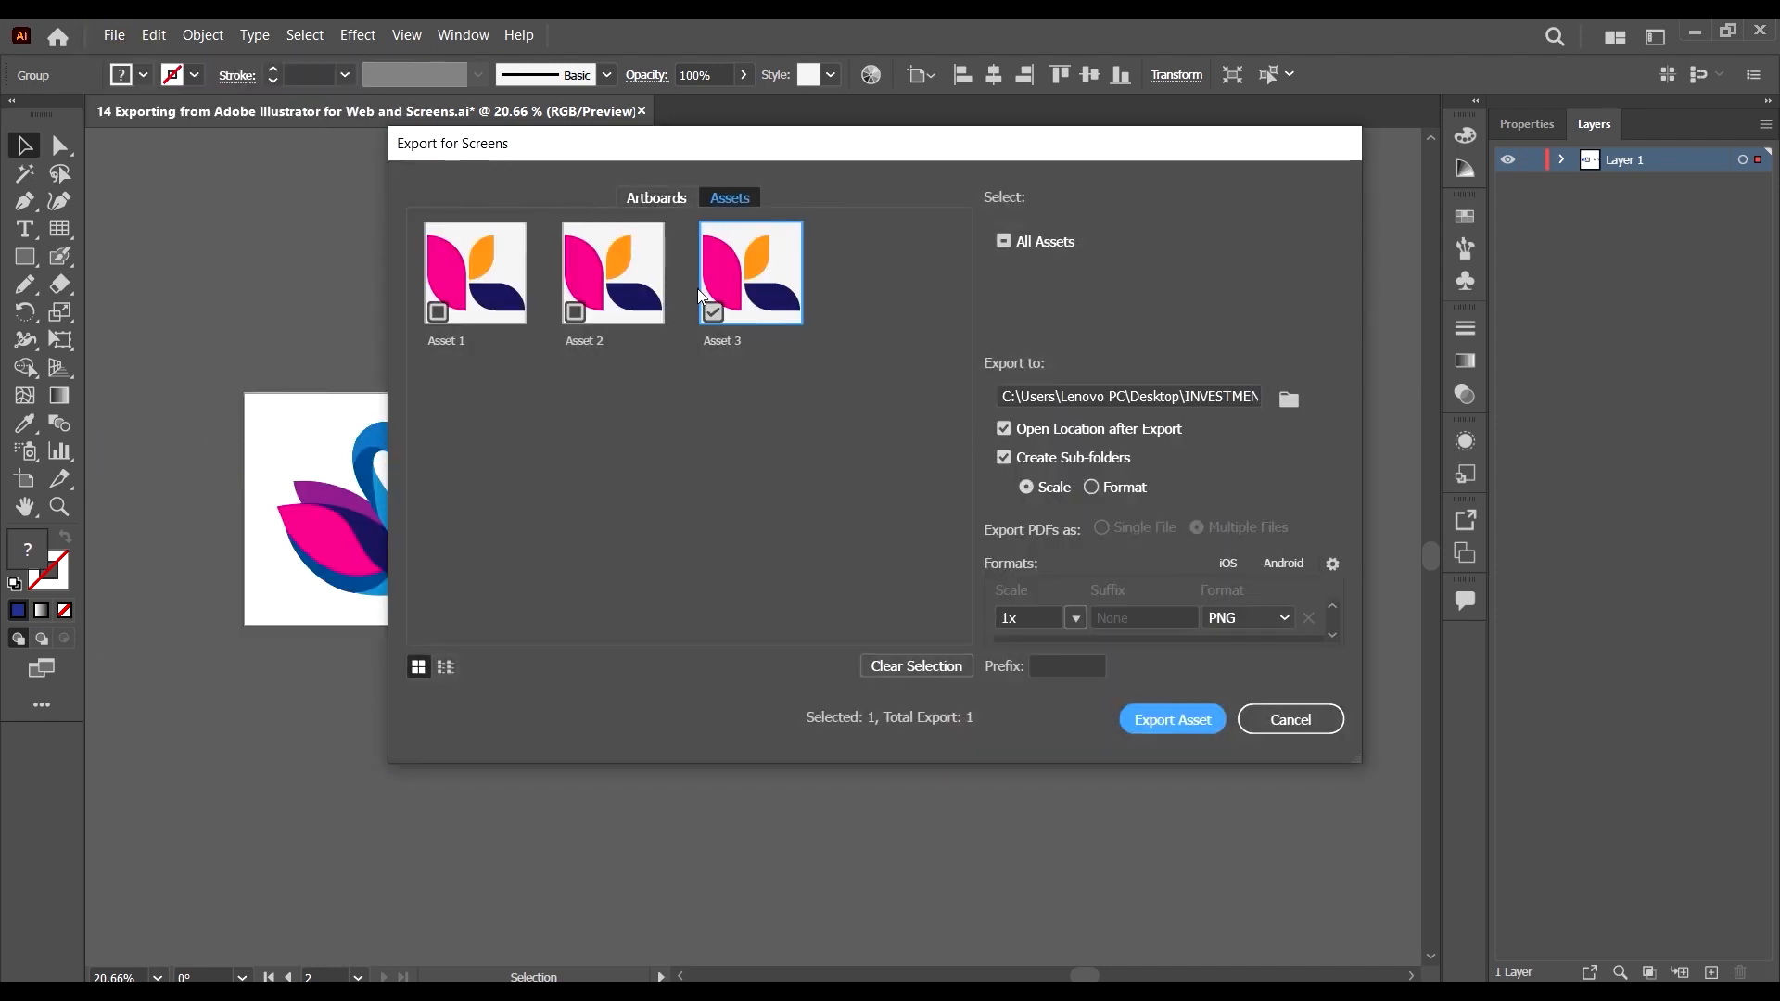
pyautogui.moveTo(782, 143); pyautogui.dragTo(749, 239)
pyautogui.moveTo(882, 231); pyautogui.dragTo(936, 566)
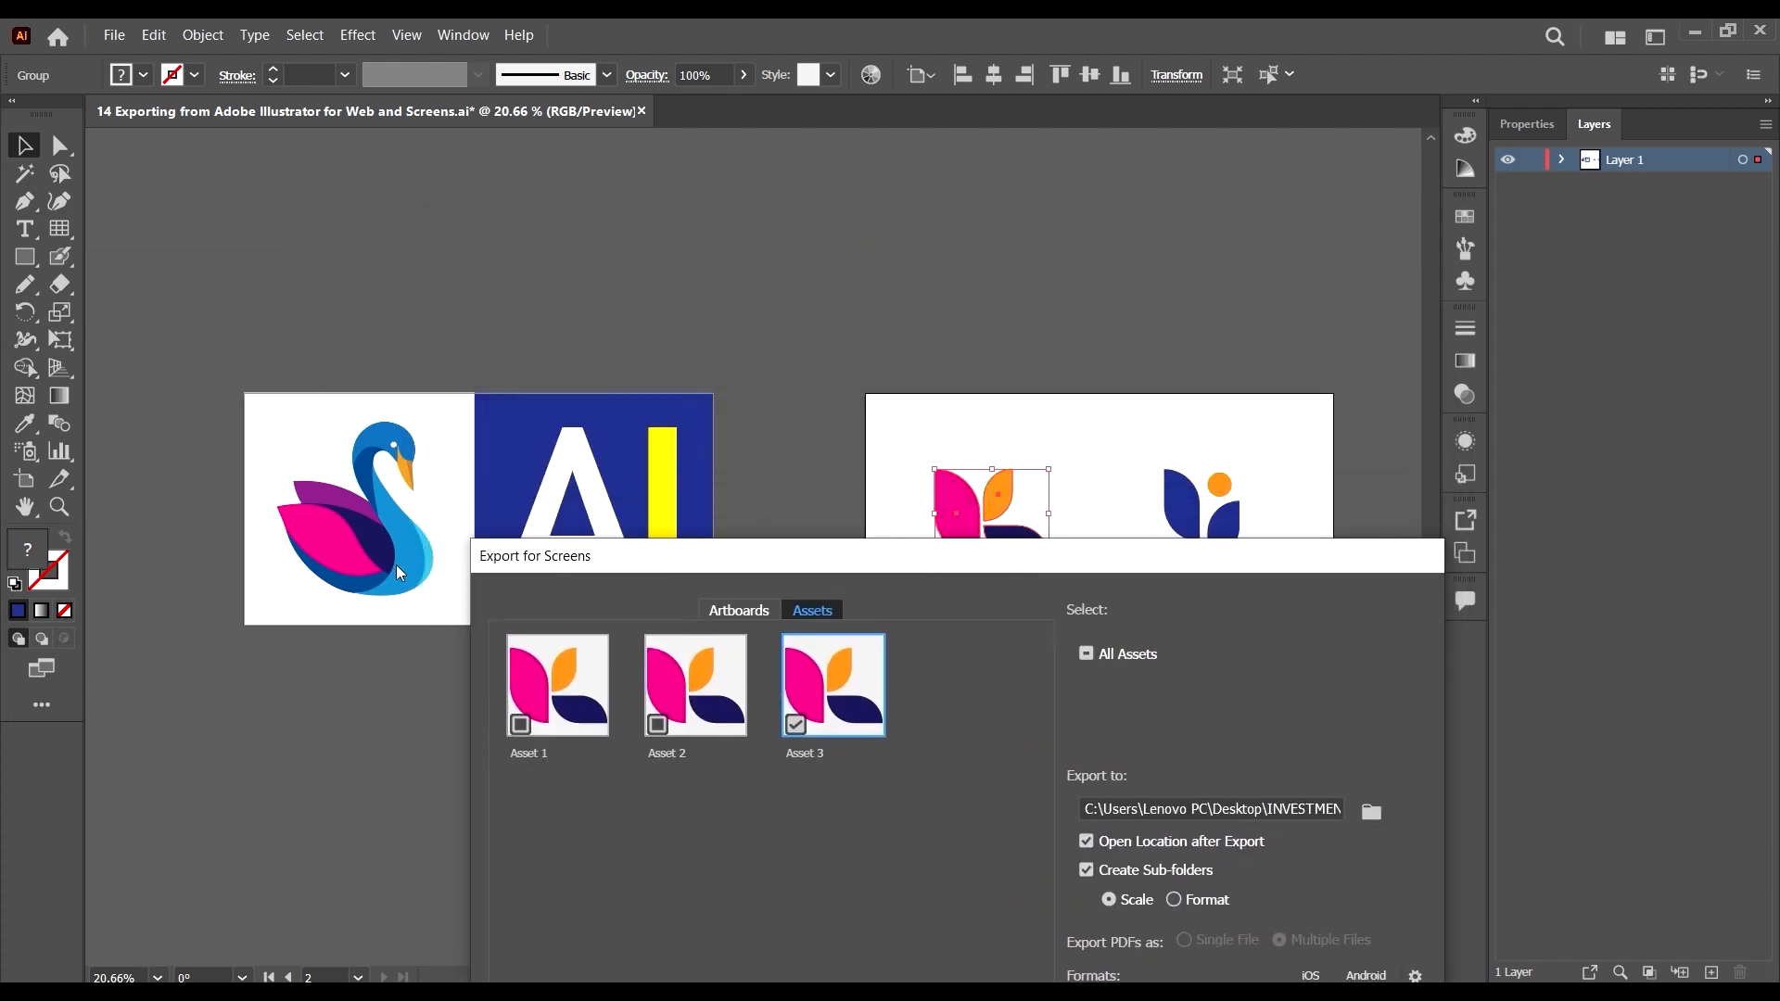
pyautogui.click(801, 567)
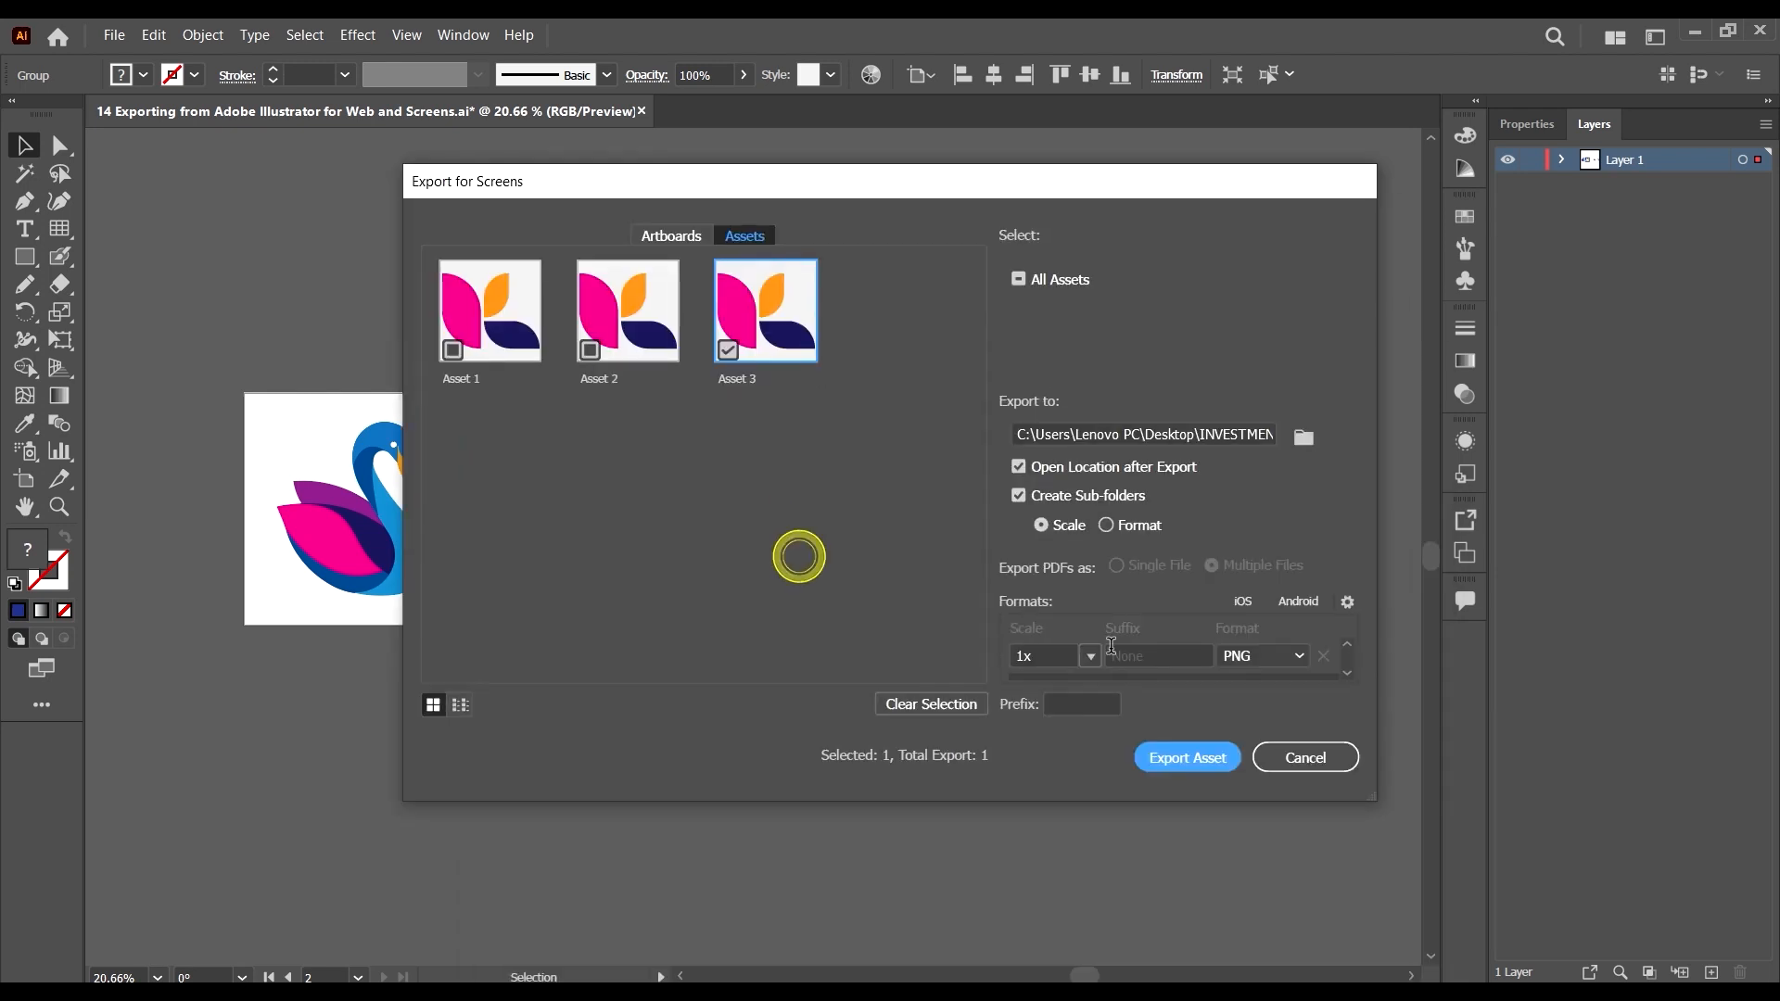
pyautogui.click(1303, 754)
# Select all the swan and AI artwork on the first artboard and add it as an asset with Export Selection.
pyautogui.moveTo(181, 325); pyautogui.dragTo(757, 738)
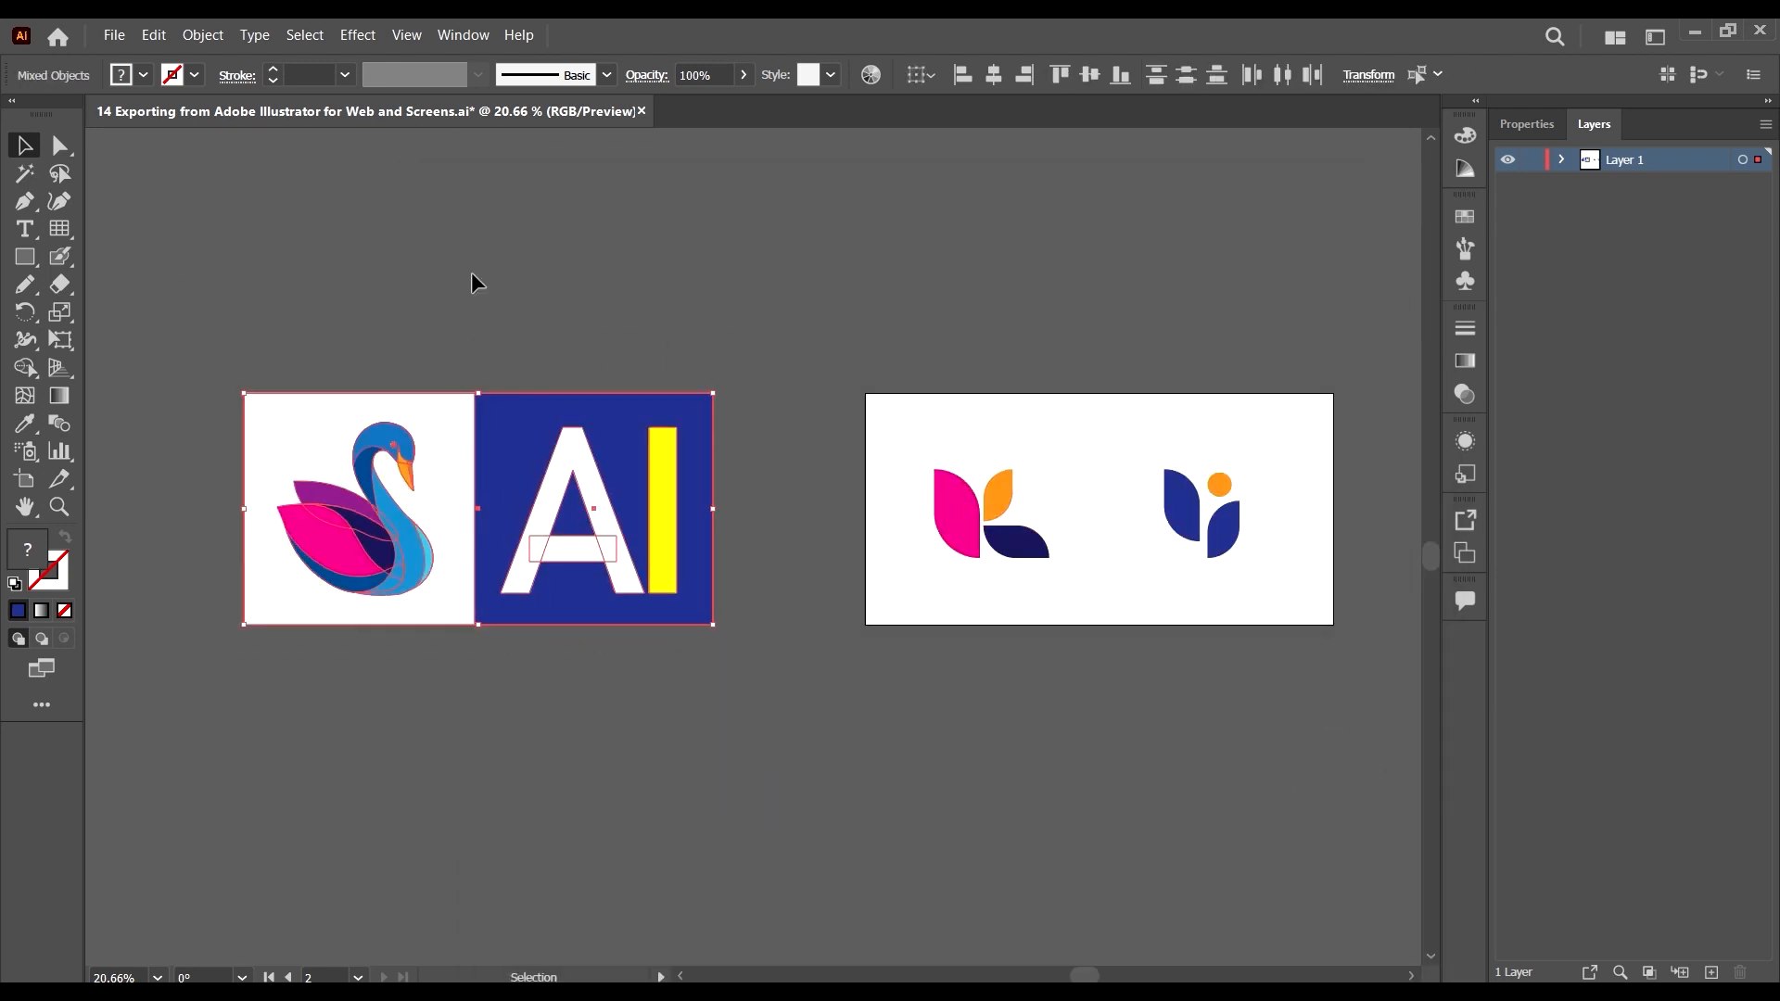
pyautogui.click(113, 34)
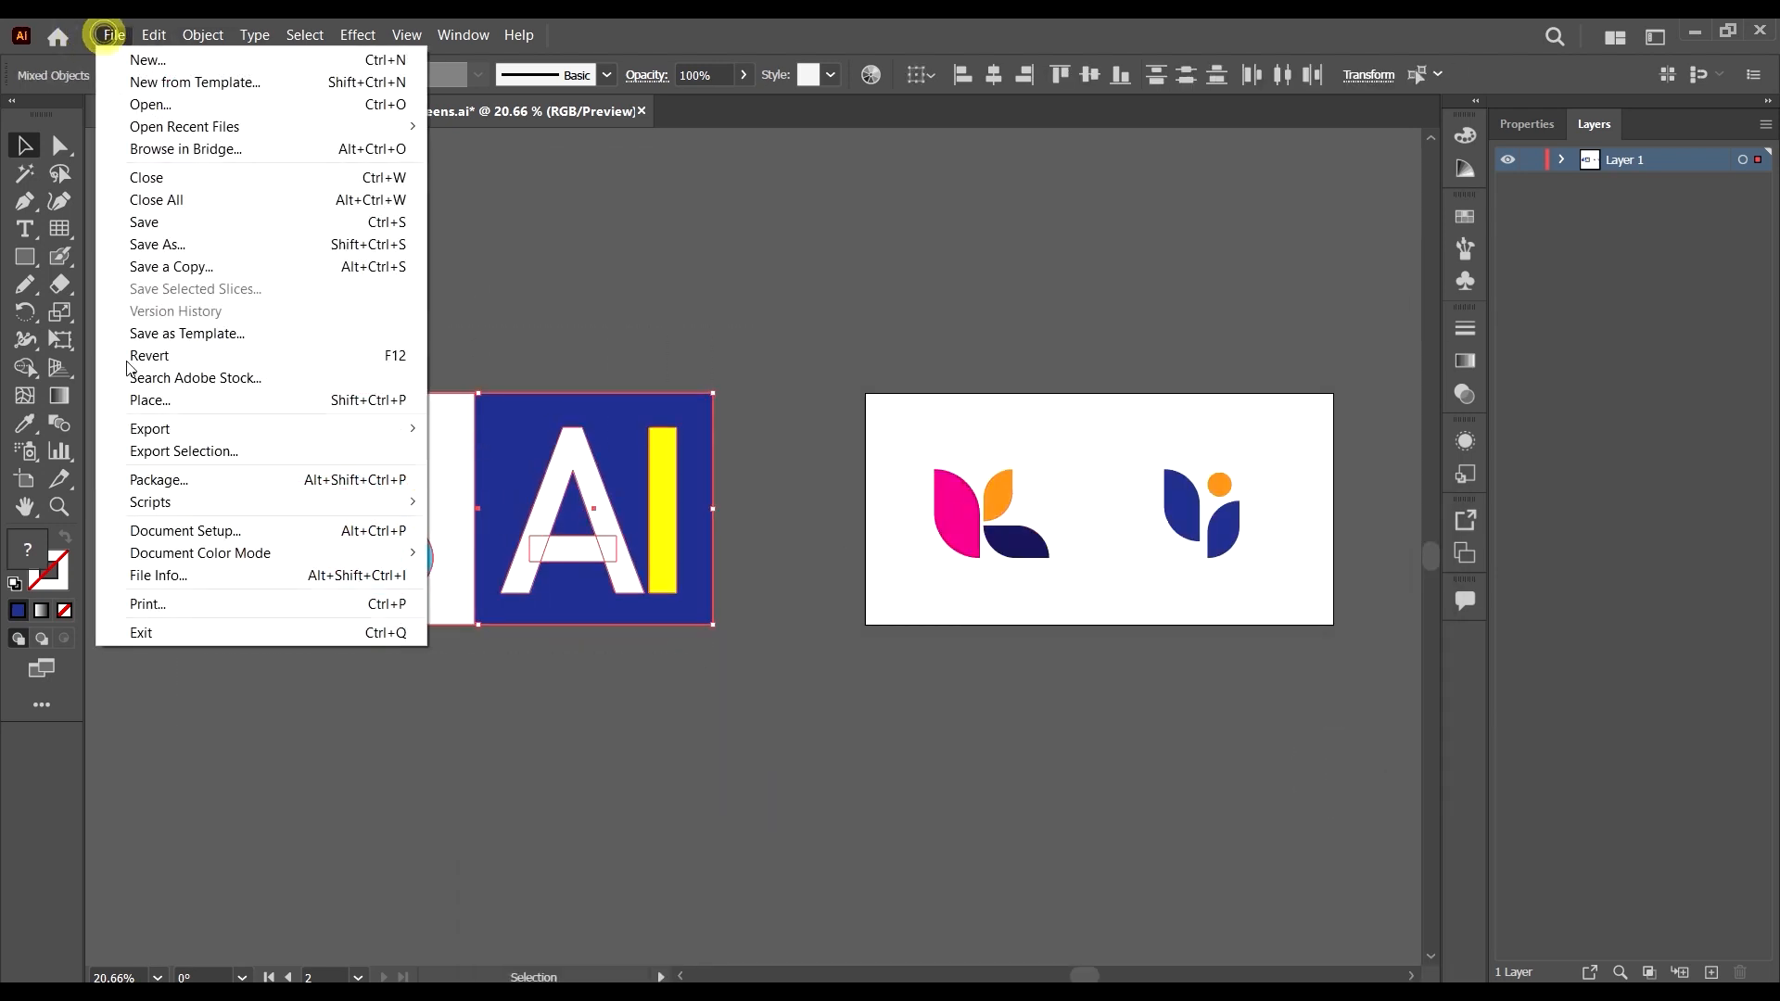
pyautogui.click(204, 454)
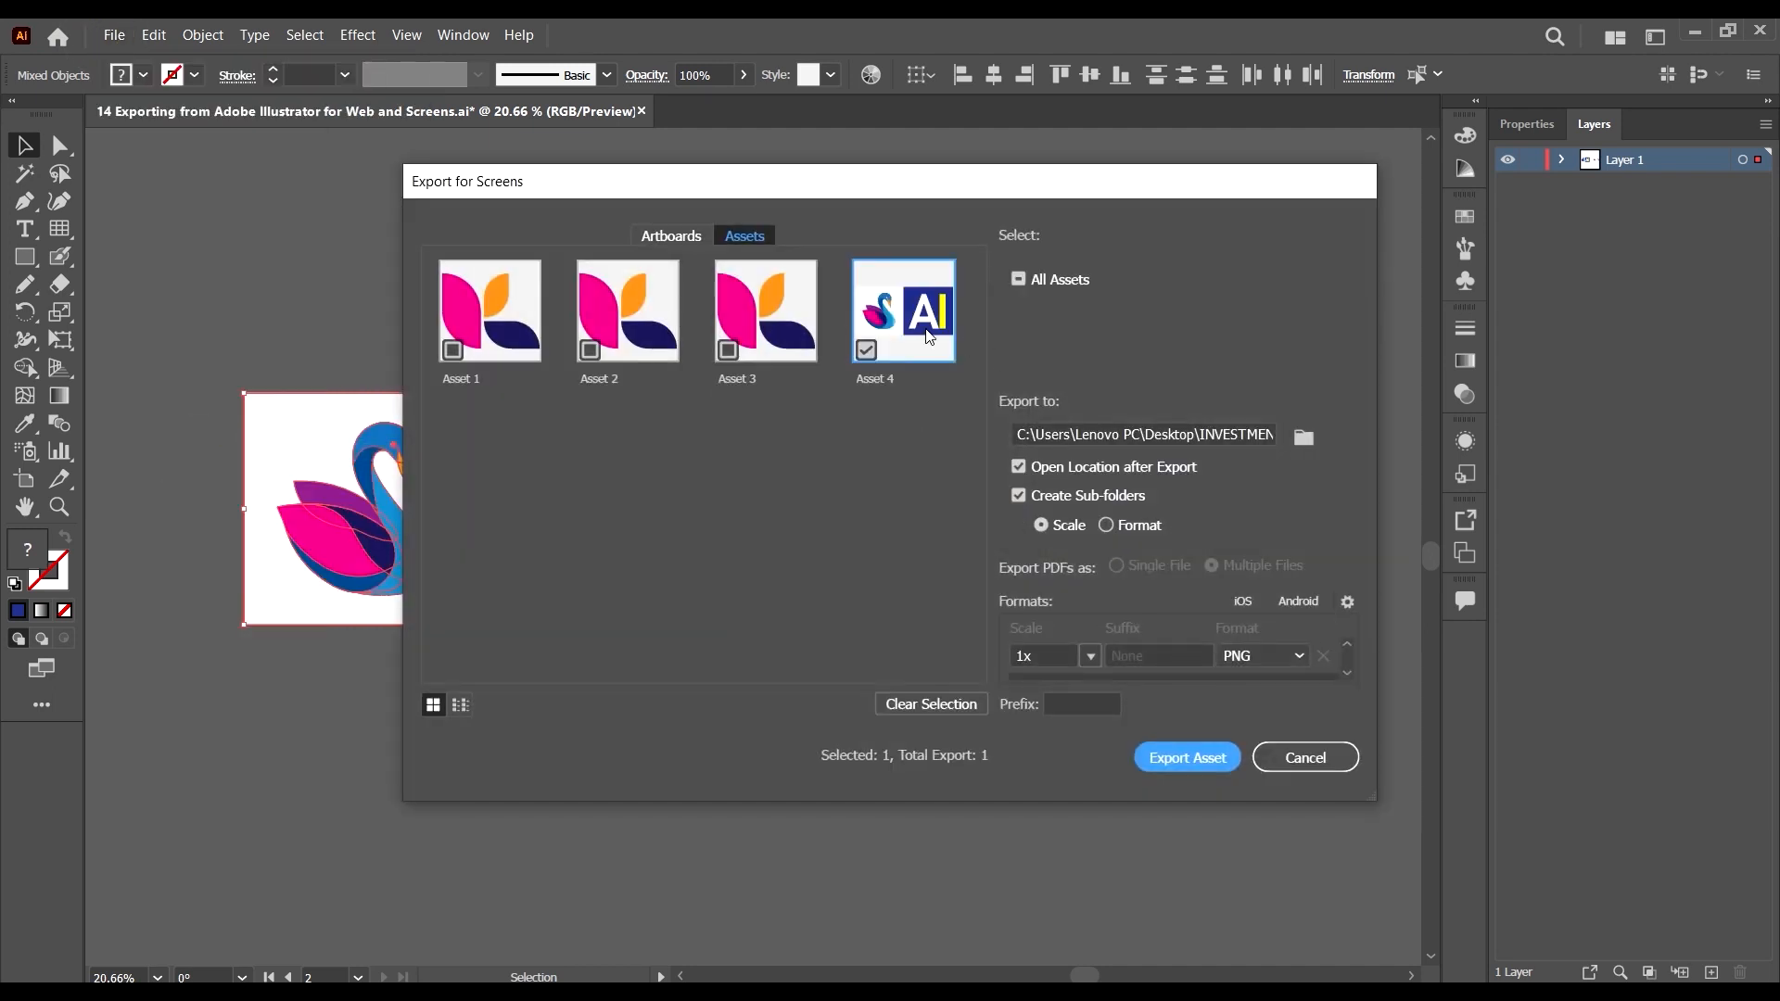
pyautogui.moveTo(739, 184); pyautogui.dragTo(1038, 286)
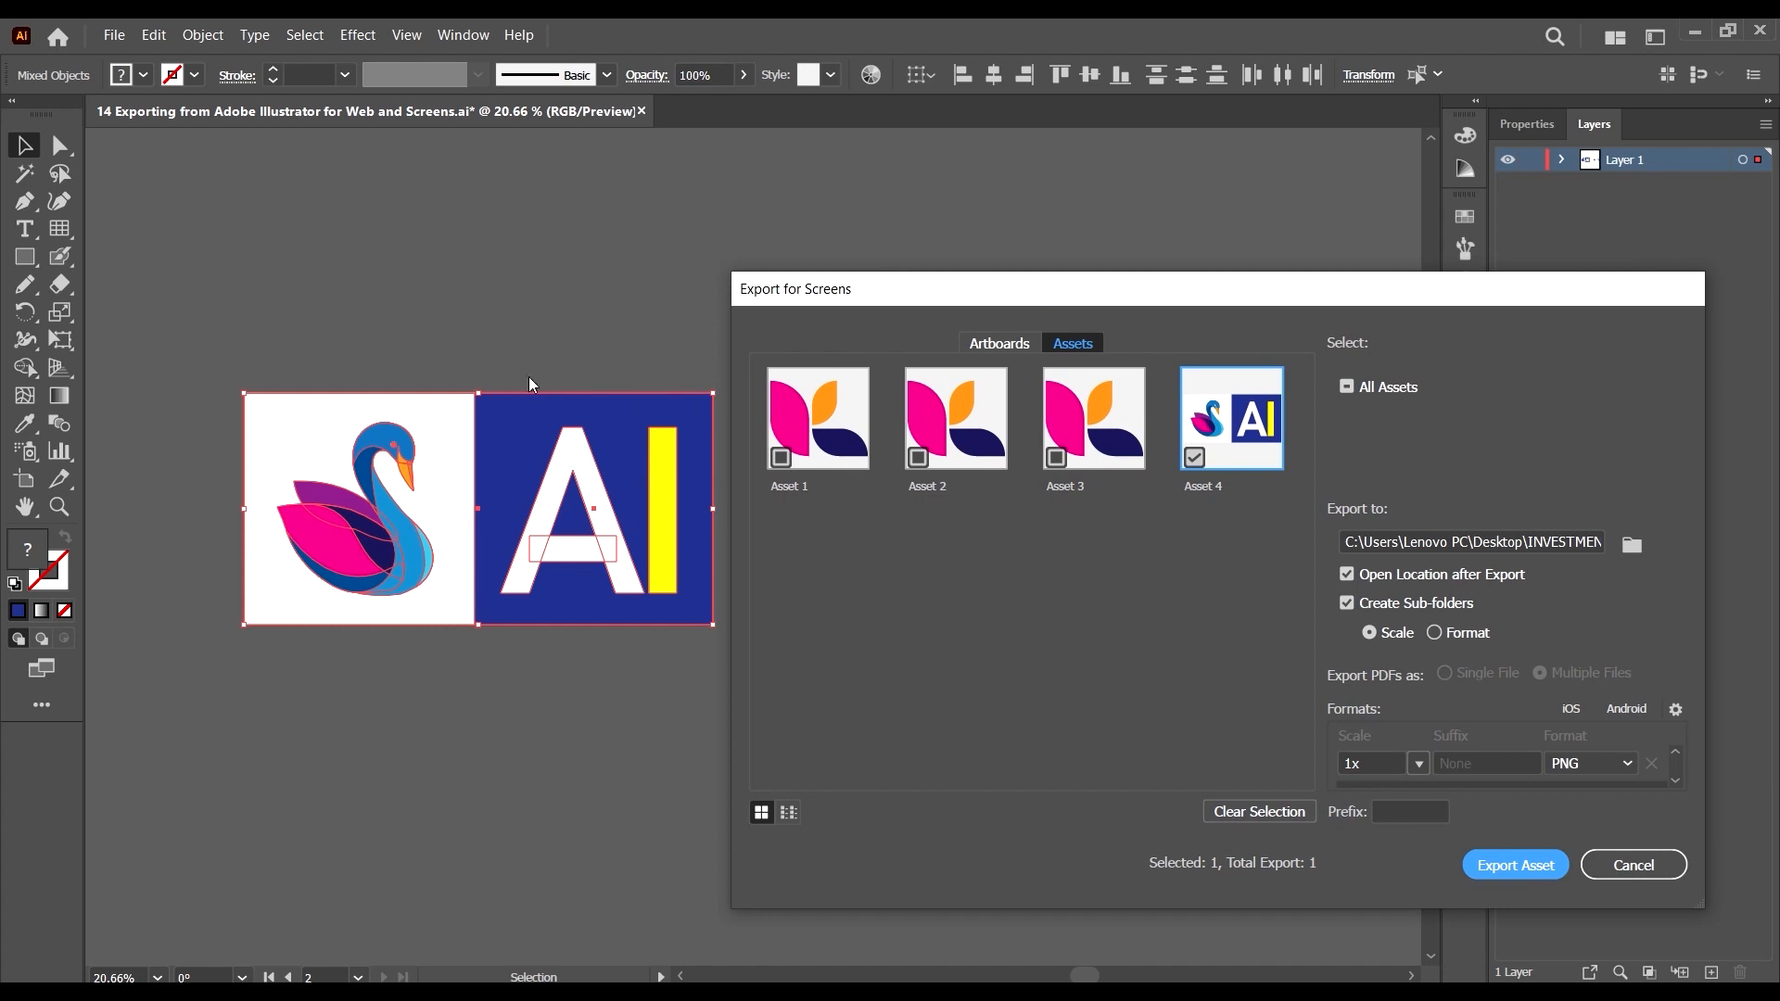
pyautogui.moveTo(1158, 278); pyautogui.dragTo(735, 190)
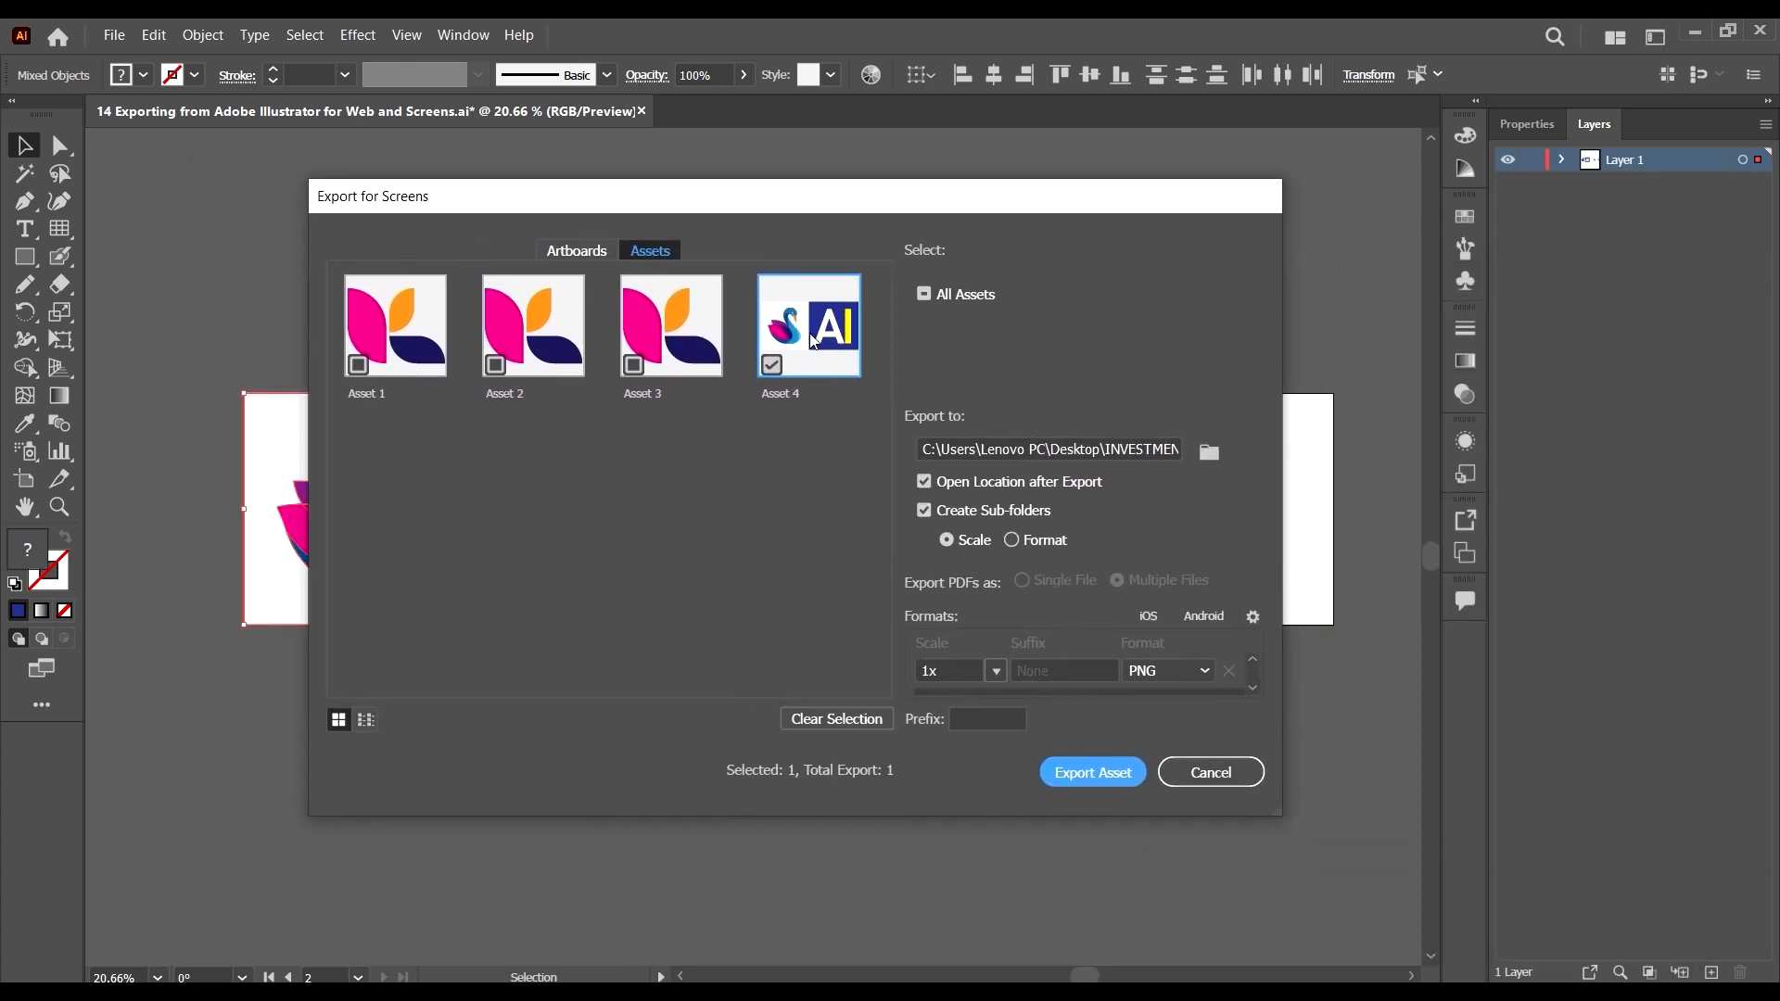
# Try including Asset 3 in the export, exclude it again, and try a height-based export scale of 100 px.
pyautogui.click(638, 368)
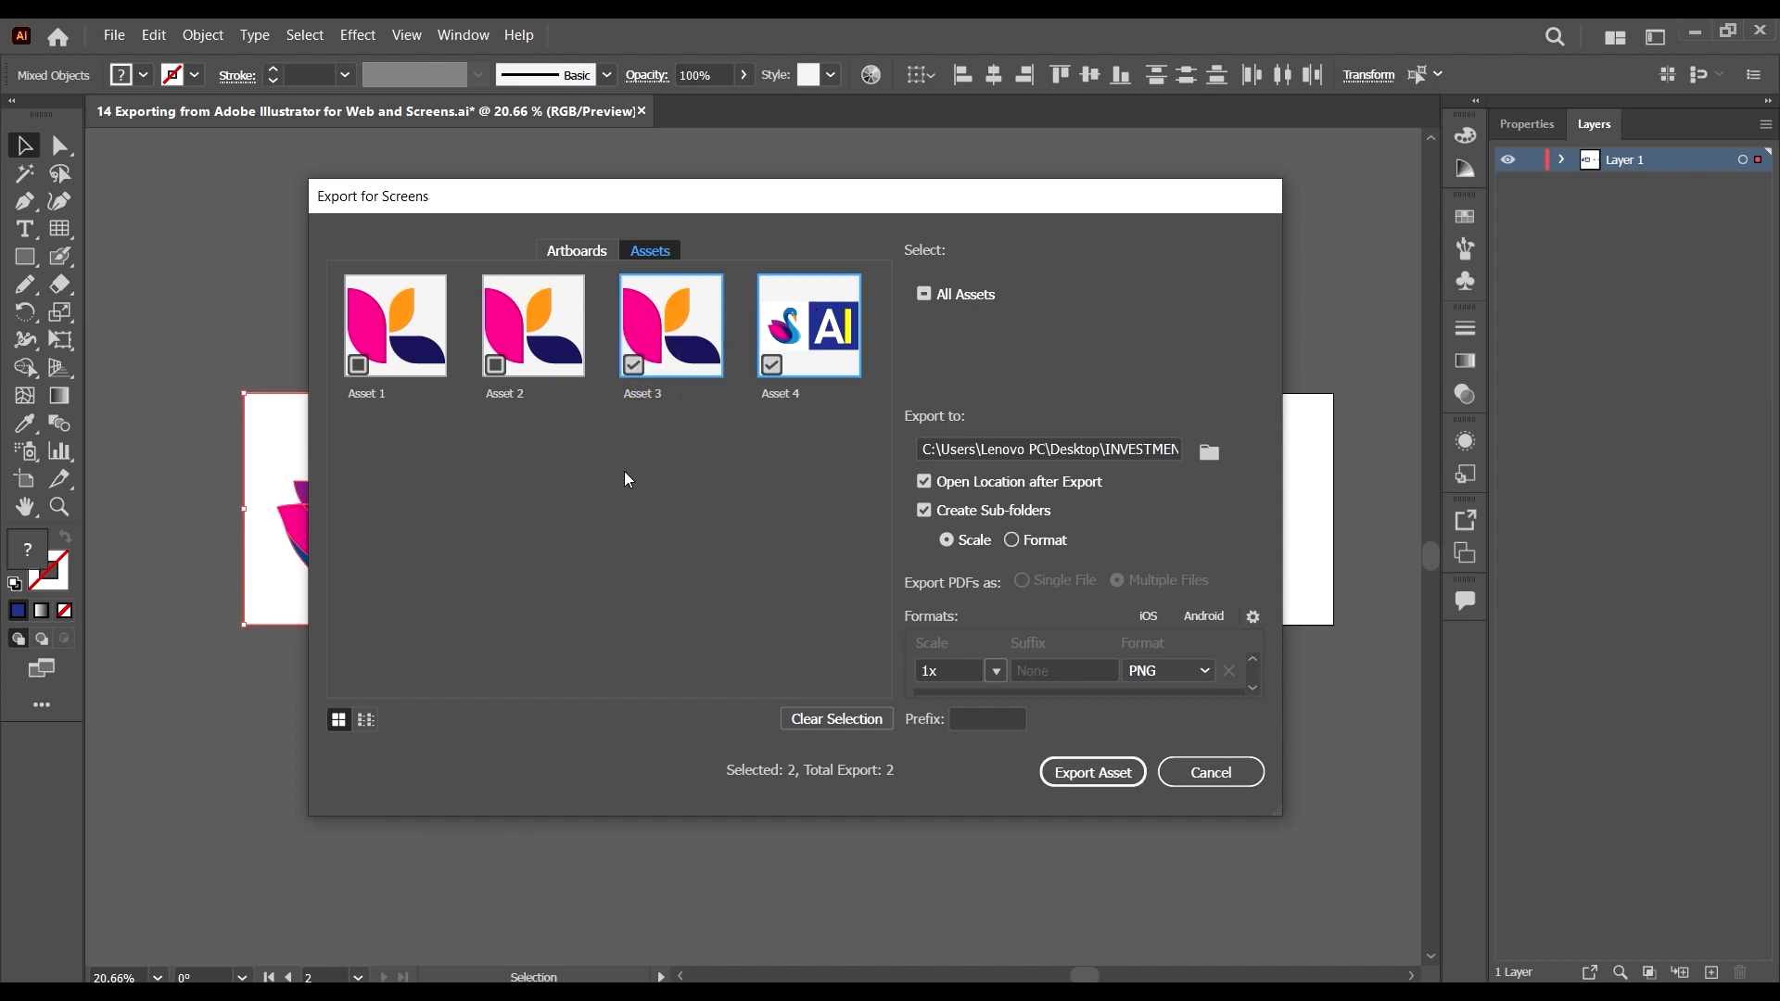
pyautogui.click(633, 364)
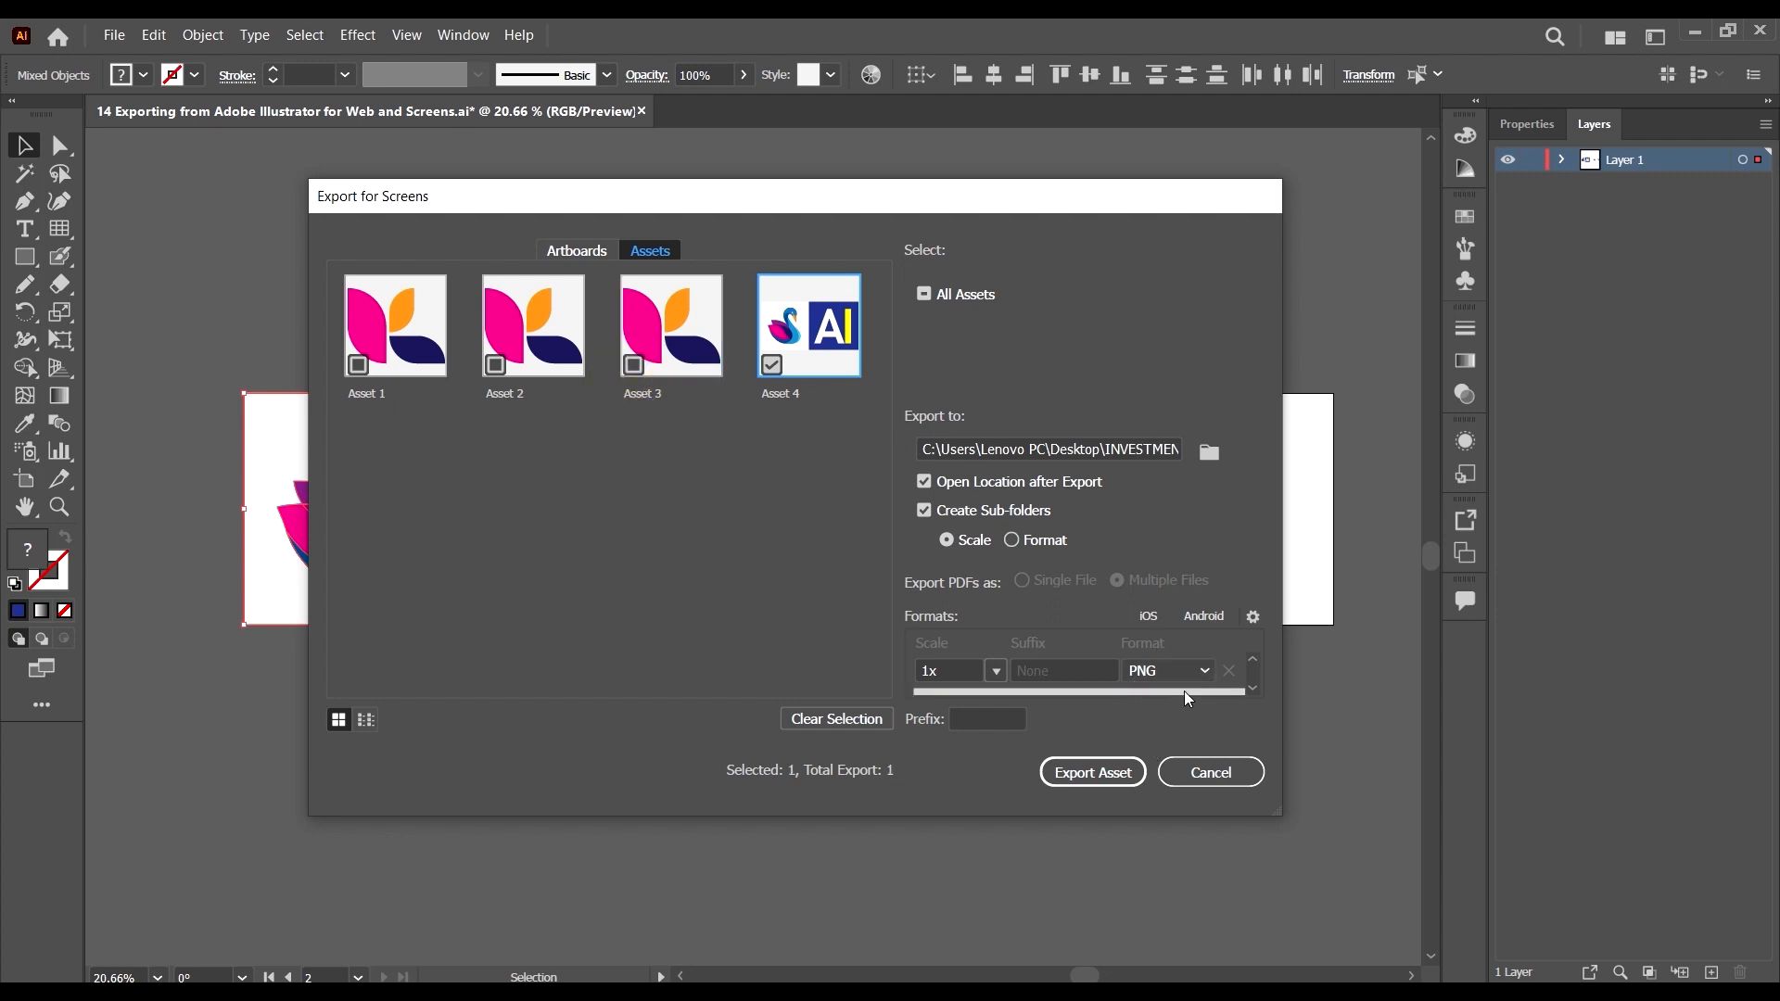
pyautogui.click(996, 671)
pyautogui.click(1060, 900)
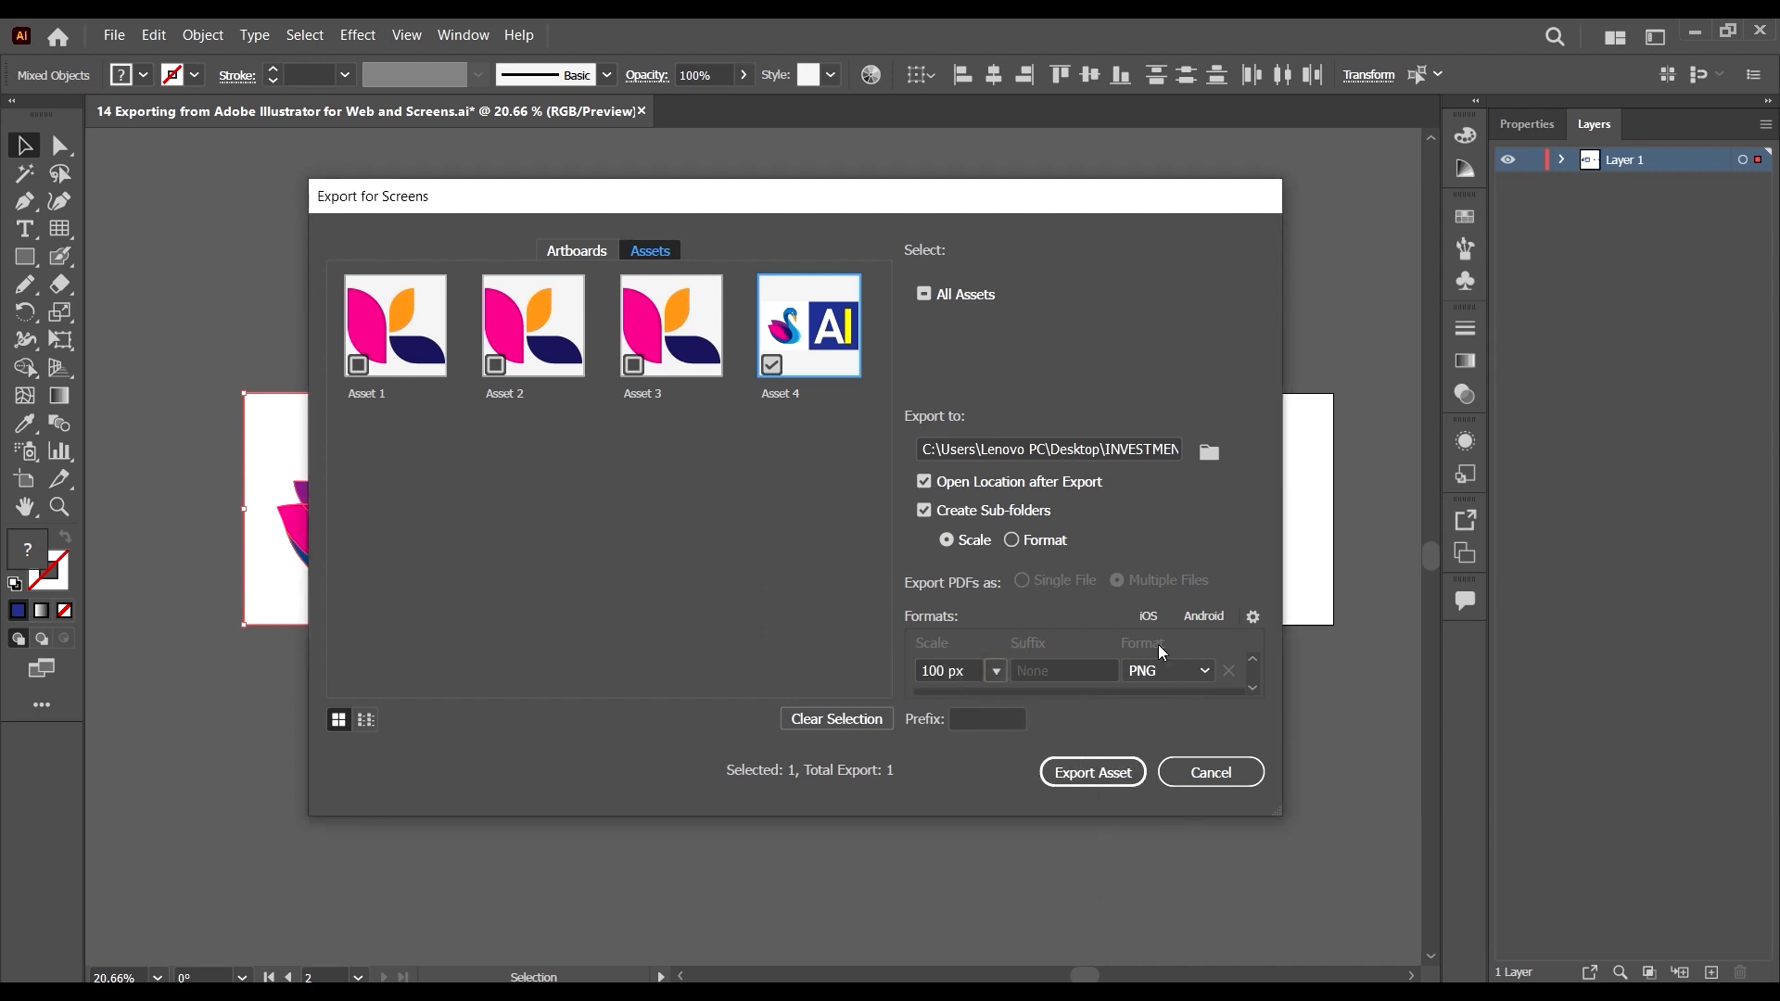
pyautogui.click(1159, 671)
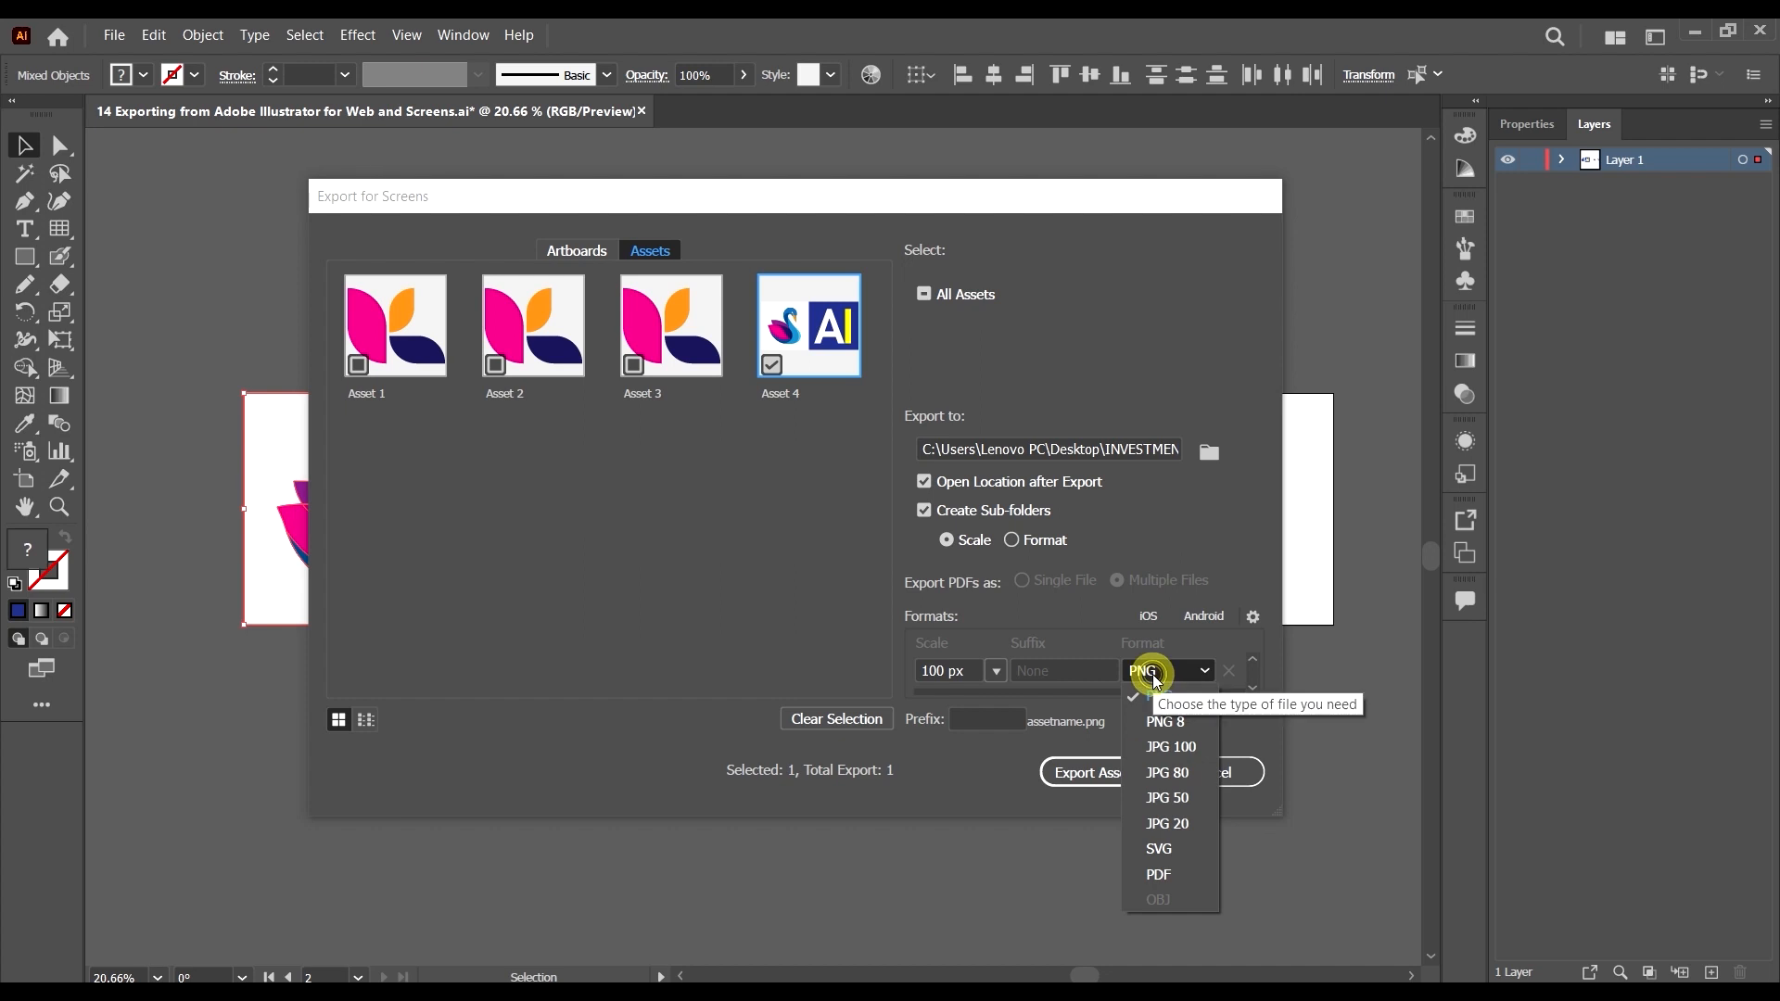
# Mark only Asset 3, the leaf logo, for export and rename it "logo png".
pyautogui.click(681, 320)
pyautogui.click(785, 364)
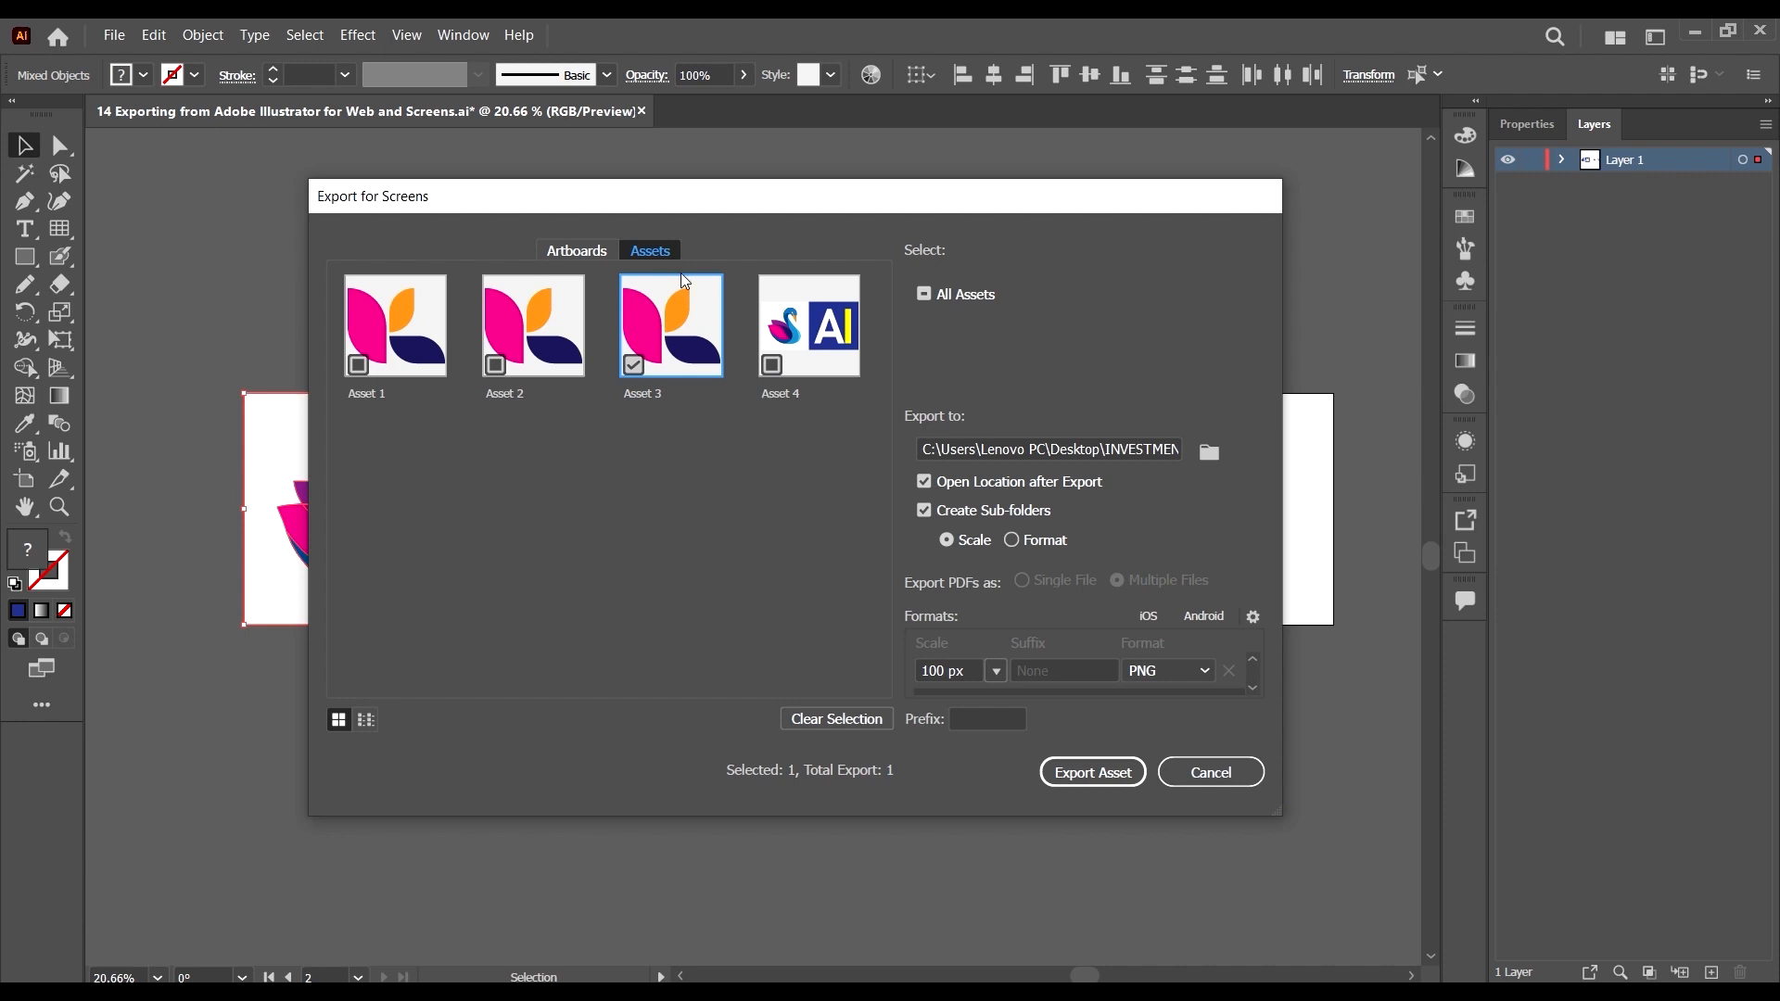
pyautogui.click(635, 365)
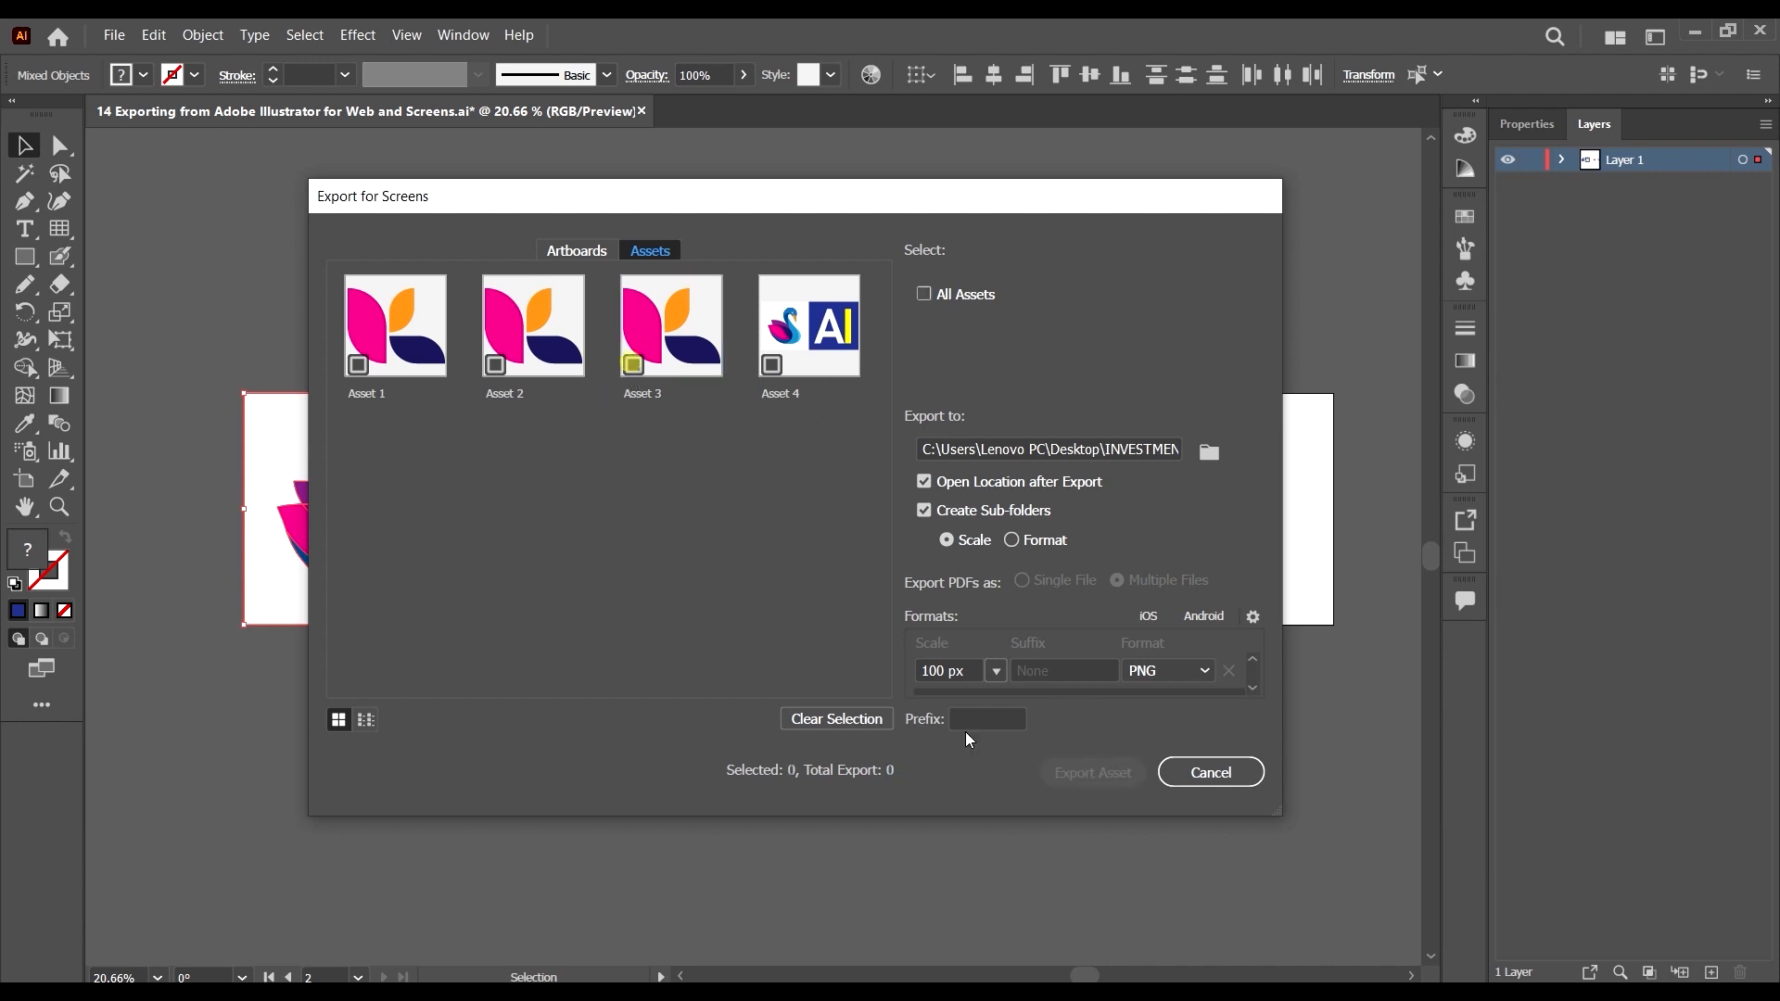
pyautogui.click(633, 366)
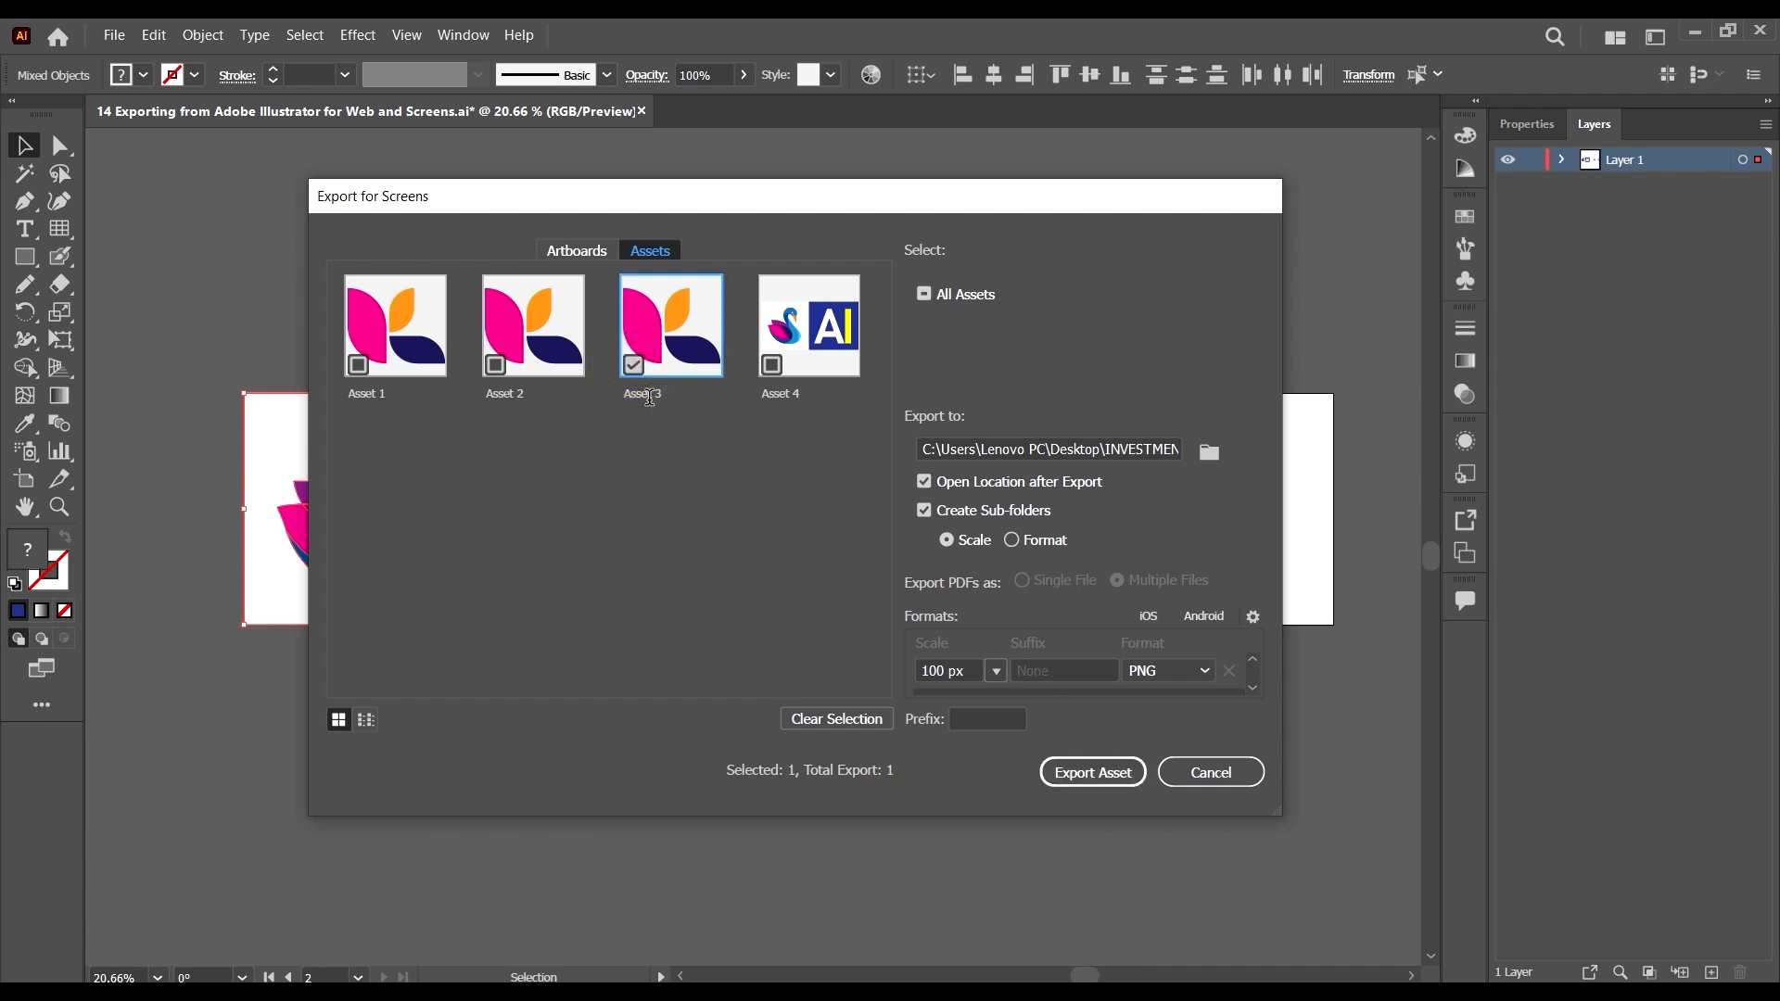
pyautogui.doubleClick(649, 395)
pyautogui.write('logo png')
pyautogui.click(531, 526)
# Define the asset's export scale by resolution at 250 ppi, leaving the suffix and prefix empty.
pyautogui.click(995, 671)
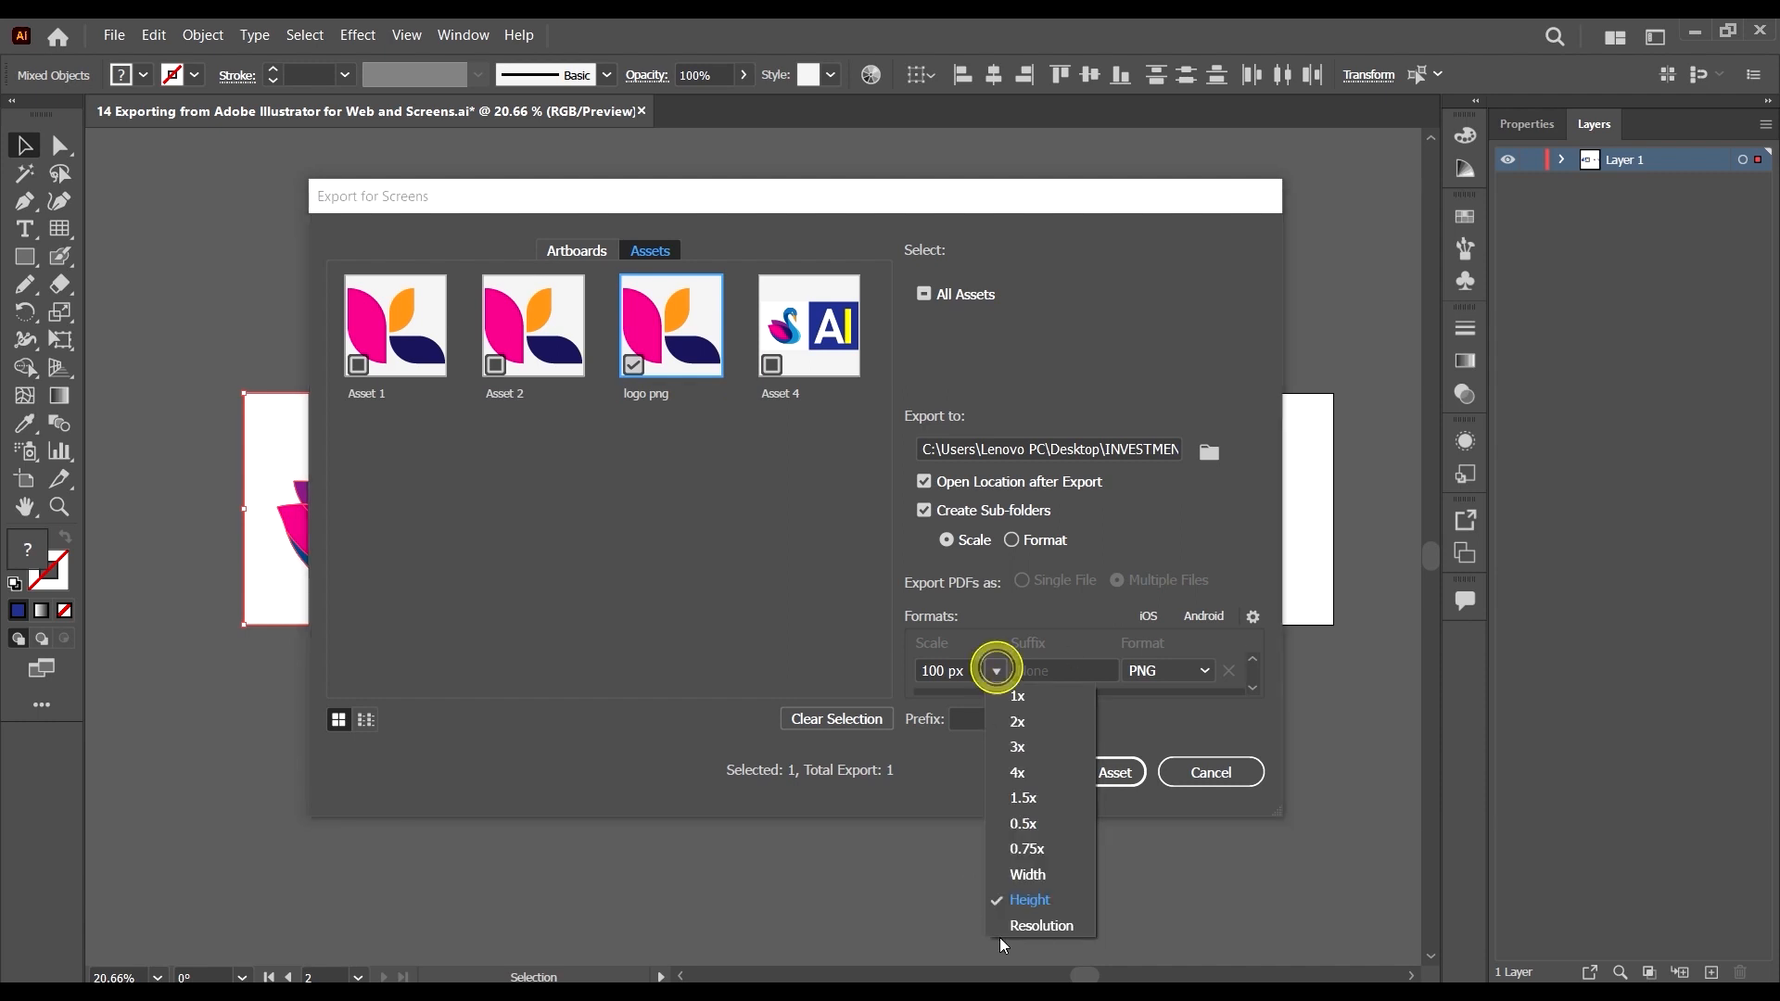
pyautogui.click(1046, 925)
pyautogui.moveTo(944, 670); pyautogui.dragTo(918, 673)
pyautogui.write('2')
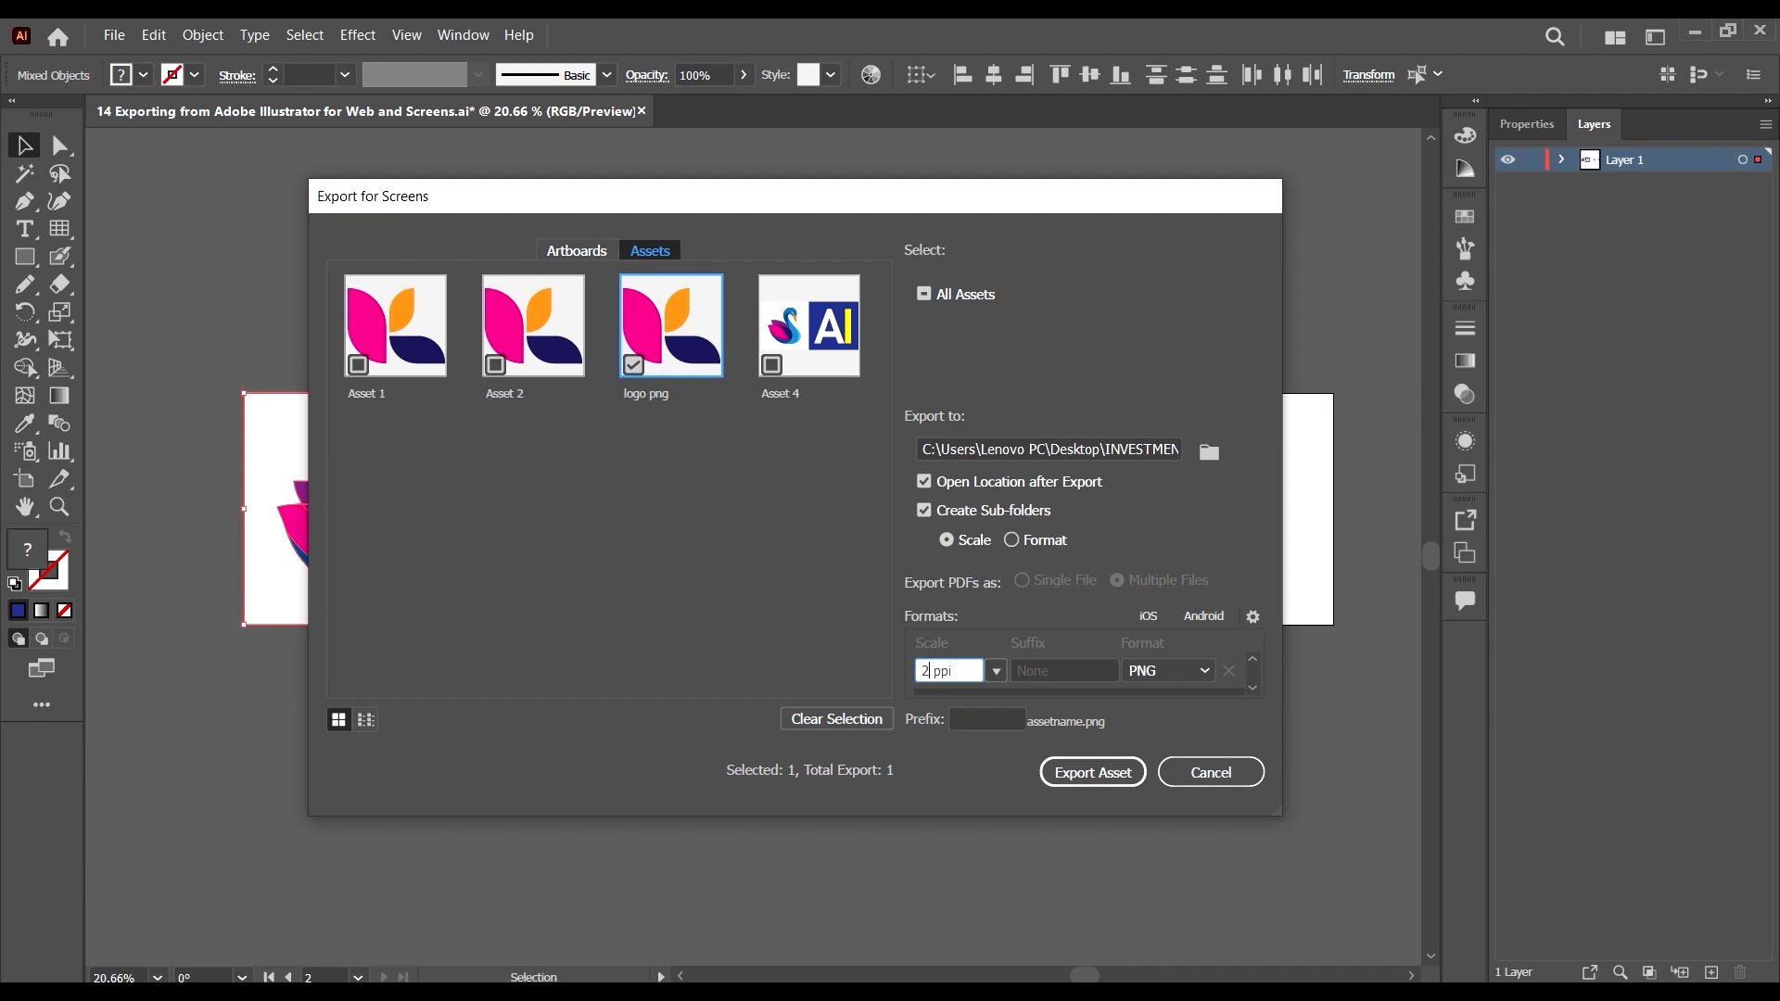
pyautogui.write('50')
pyautogui.click(1072, 669)
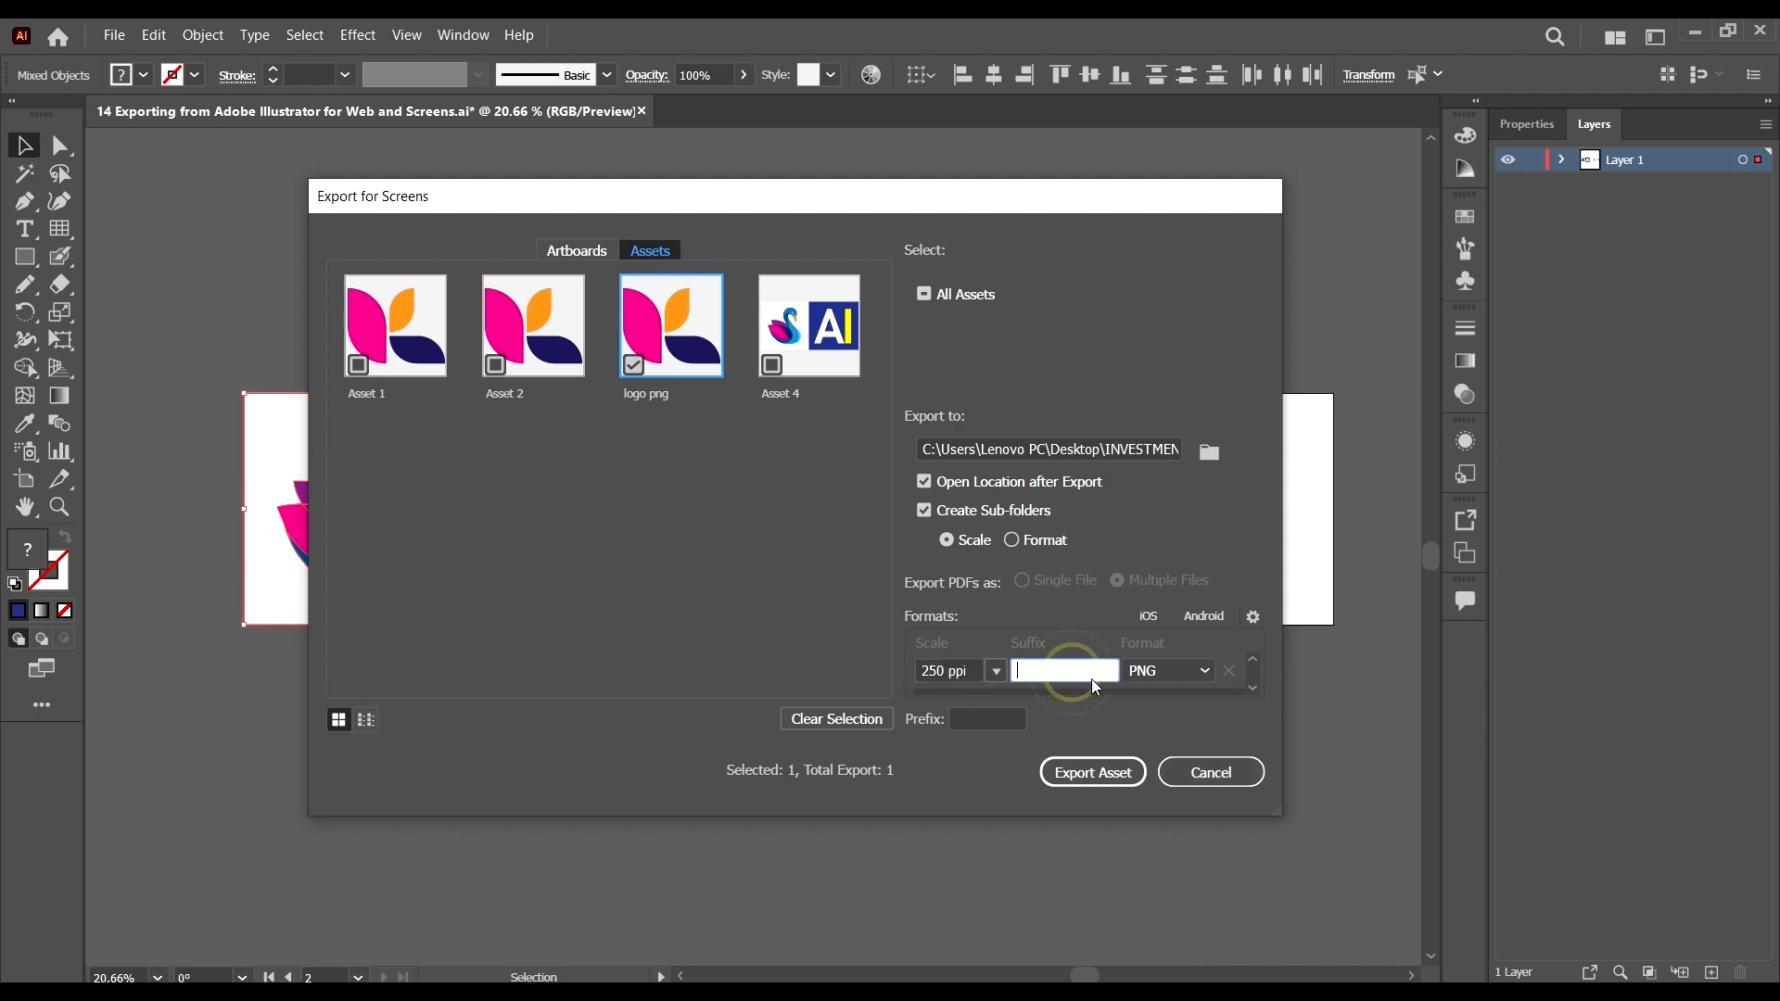
pyautogui.click(990, 720)
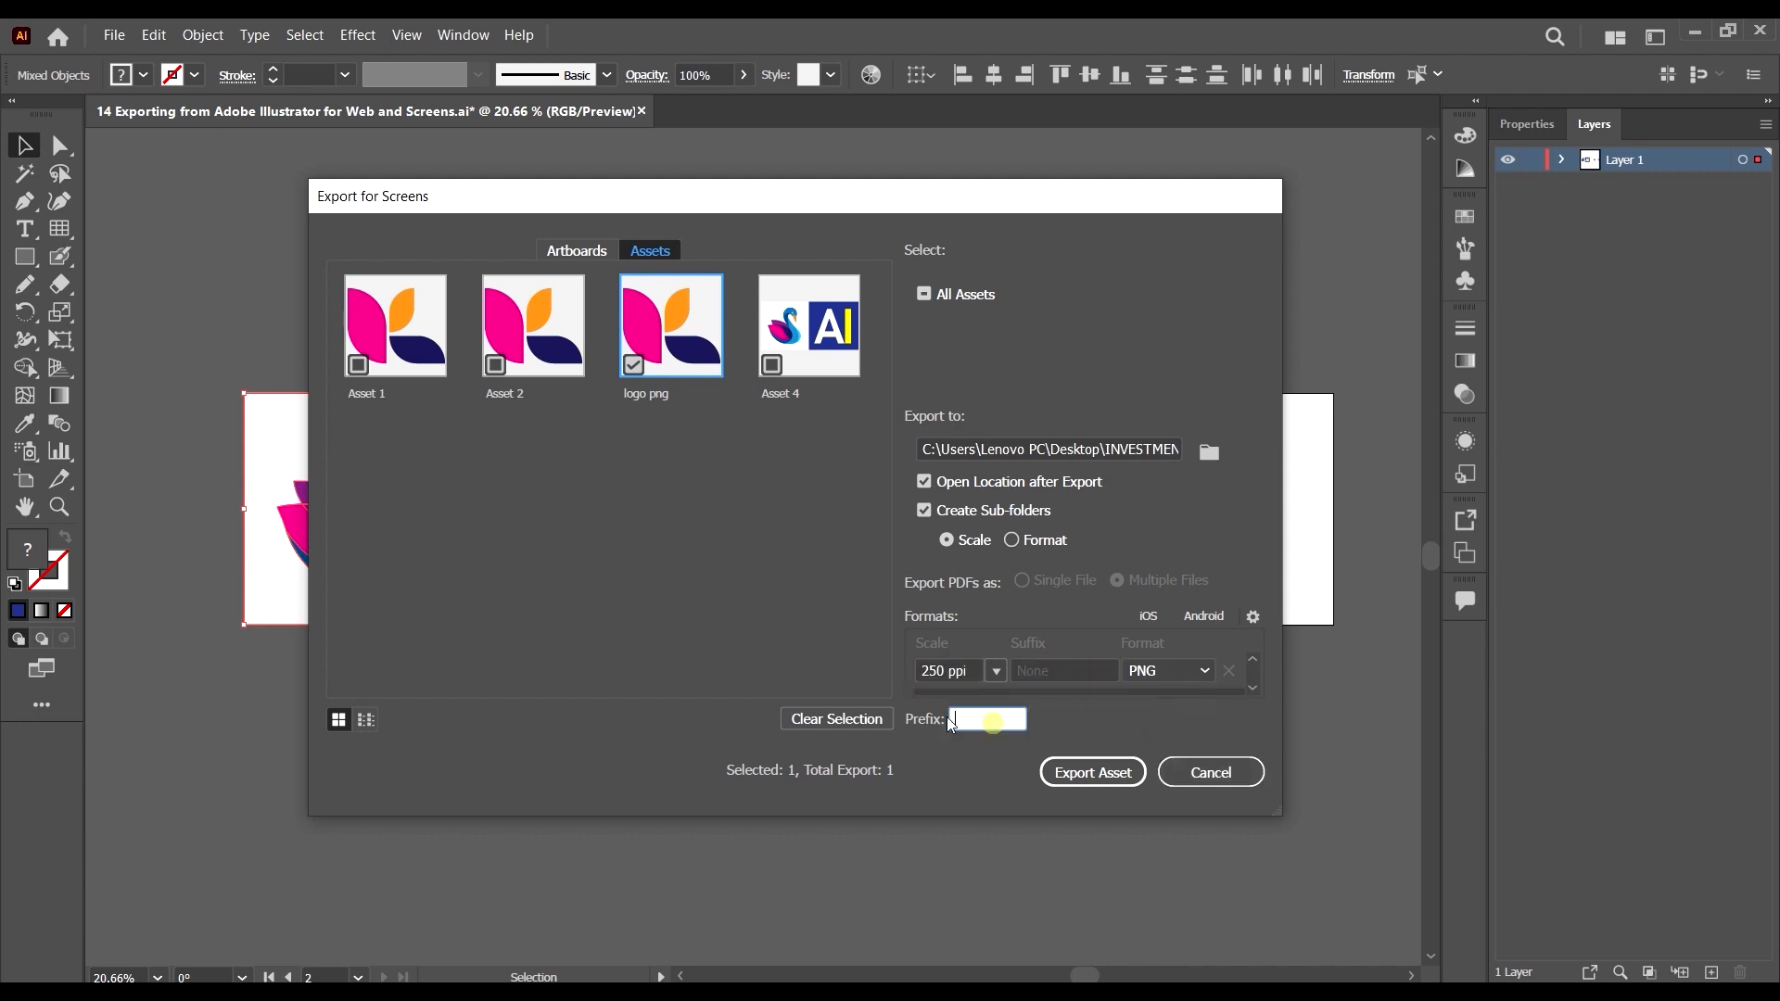
# Choose PNG as the format, export the logo asset, and maximize the opened export folder window.
pyautogui.click(1159, 673)
pyautogui.click(1163, 695)
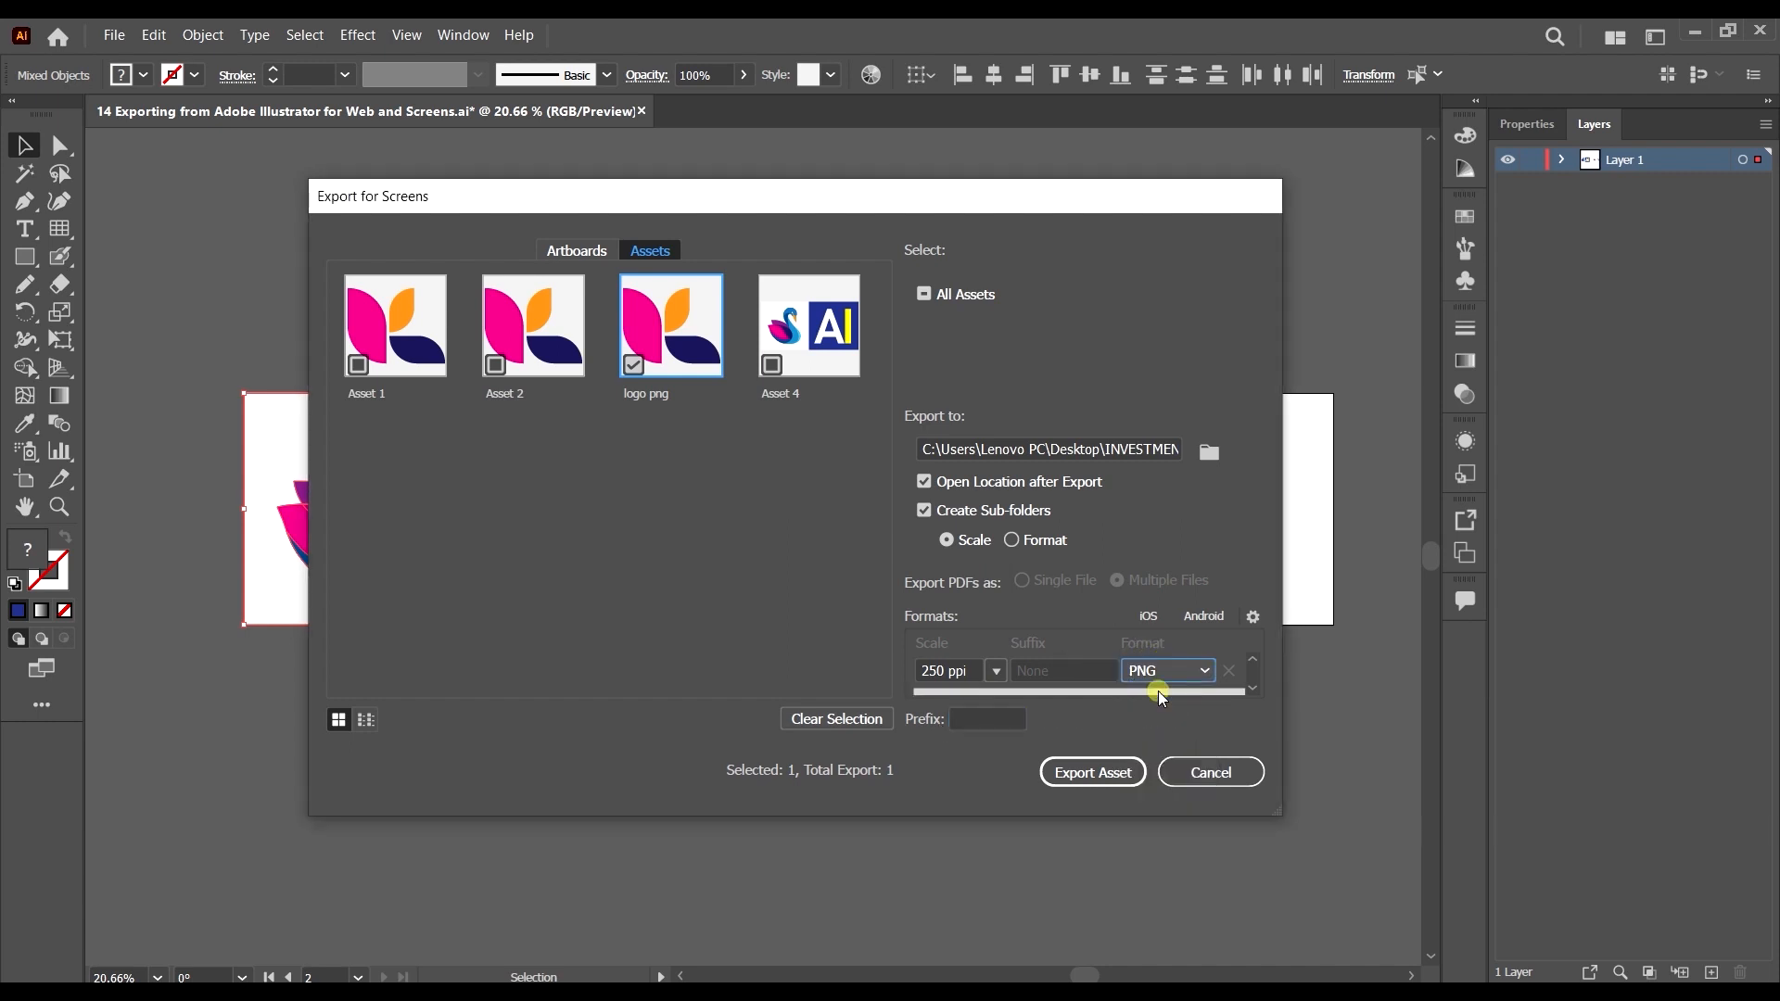
pyautogui.click(1105, 773)
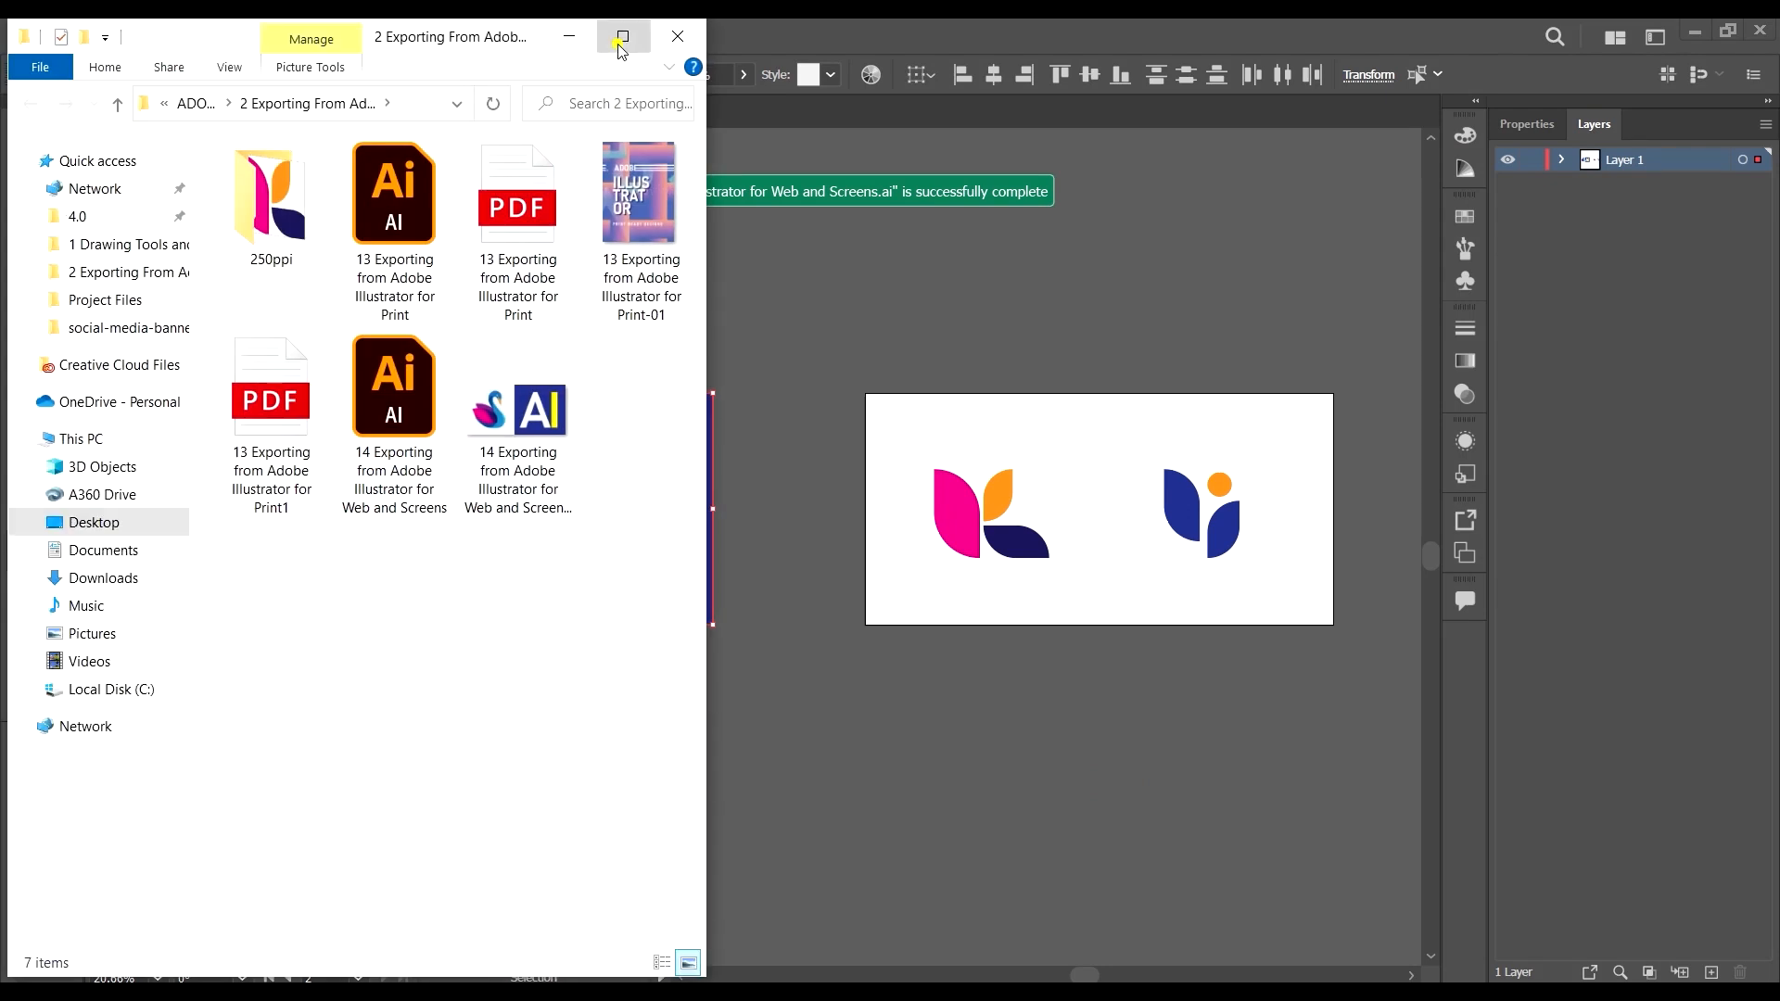
pyautogui.click(622, 36)
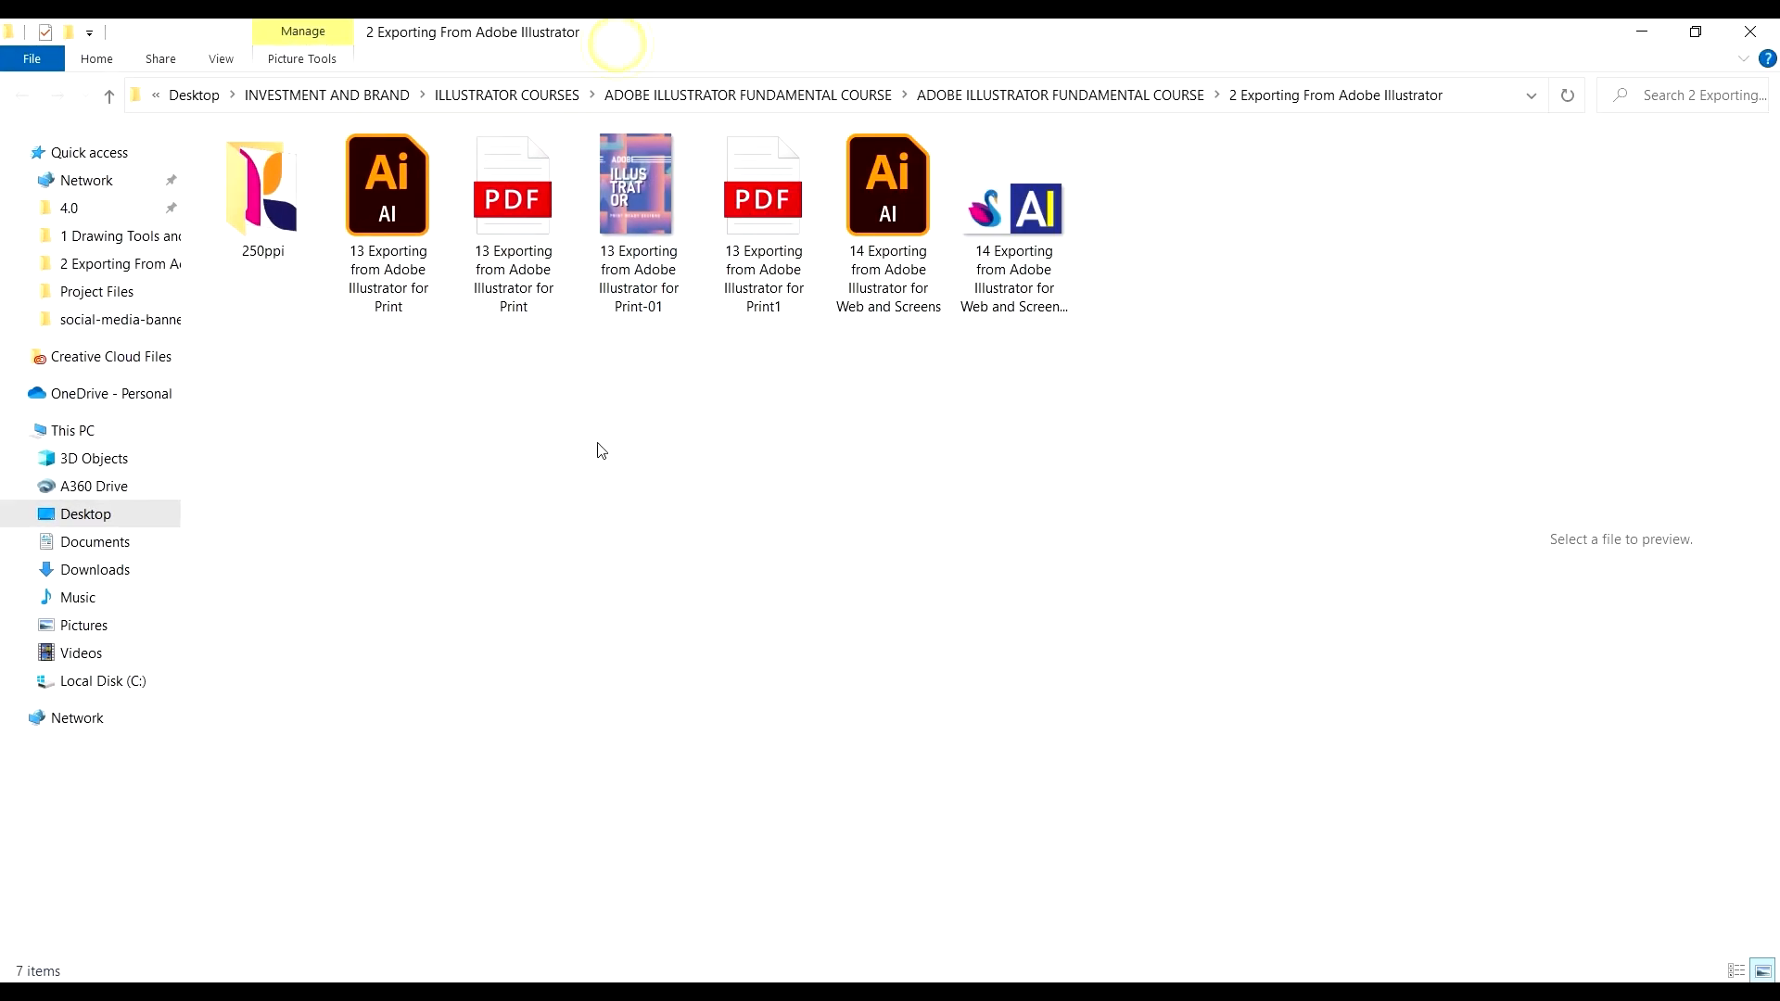
# Open the exported "logo png" file in the 250ppi folder, inspect its transparent background, and return to Illustrator.
pyautogui.doubleClick(270, 215)
pyautogui.click(272, 197)
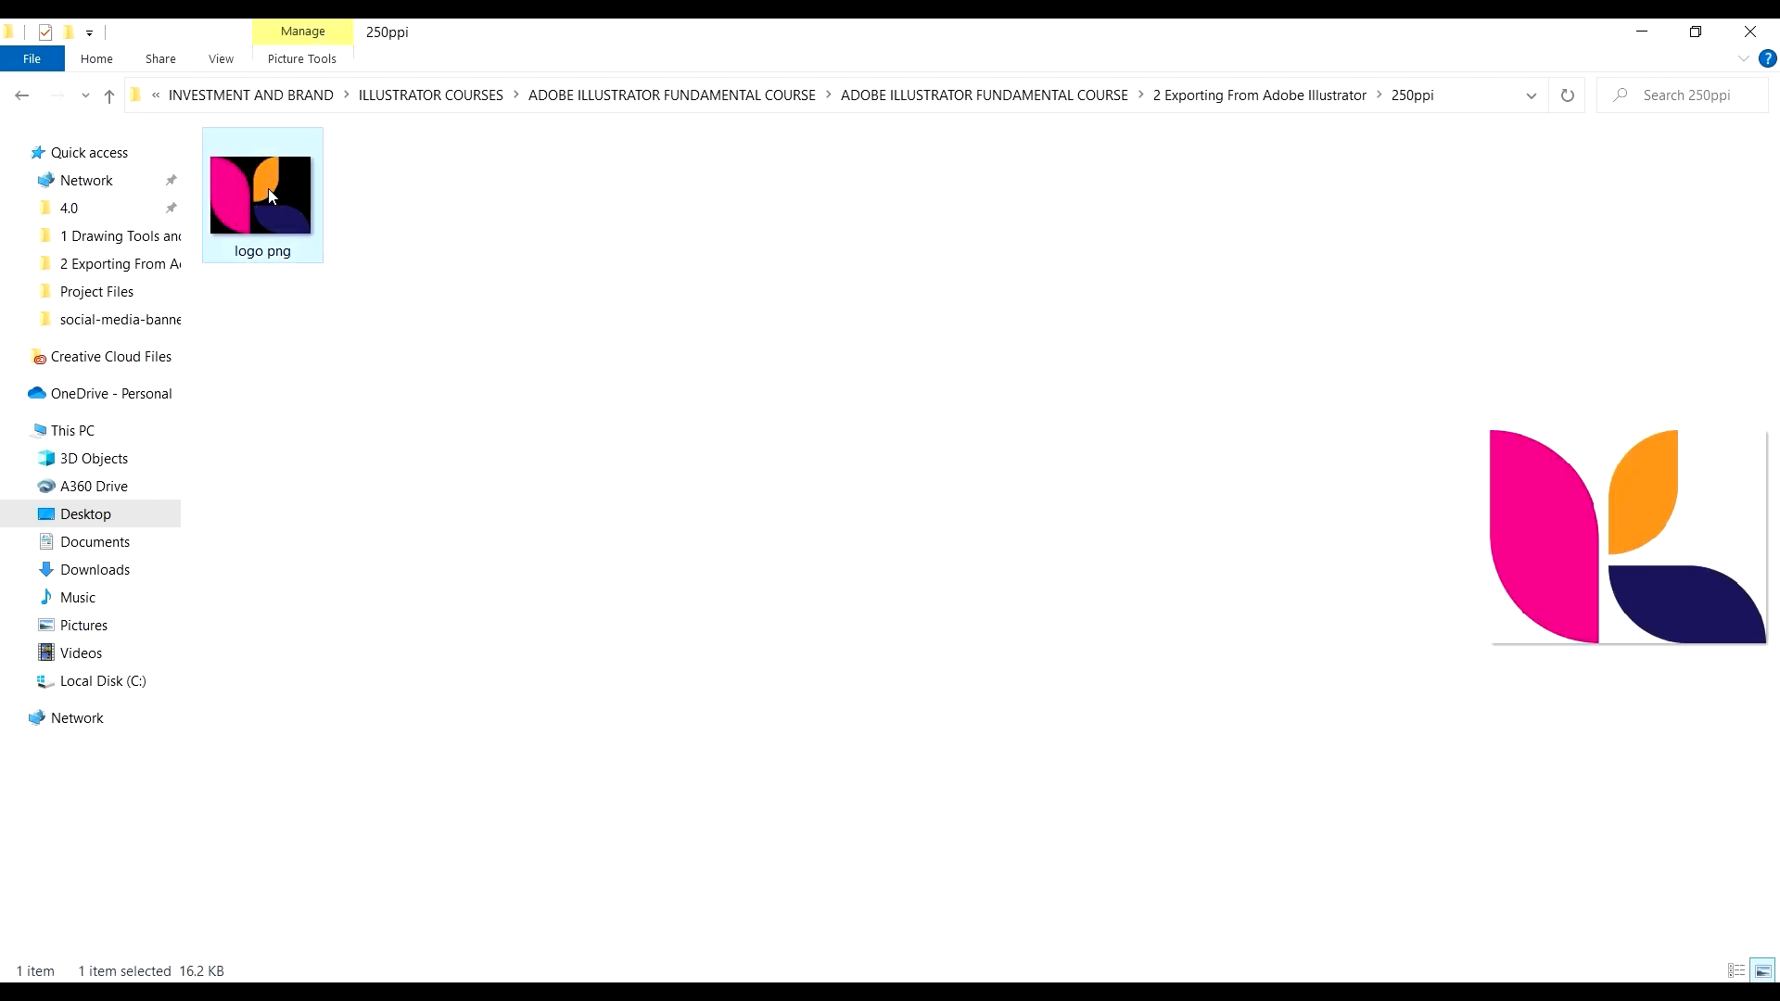
pyautogui.doubleClick(269, 191)
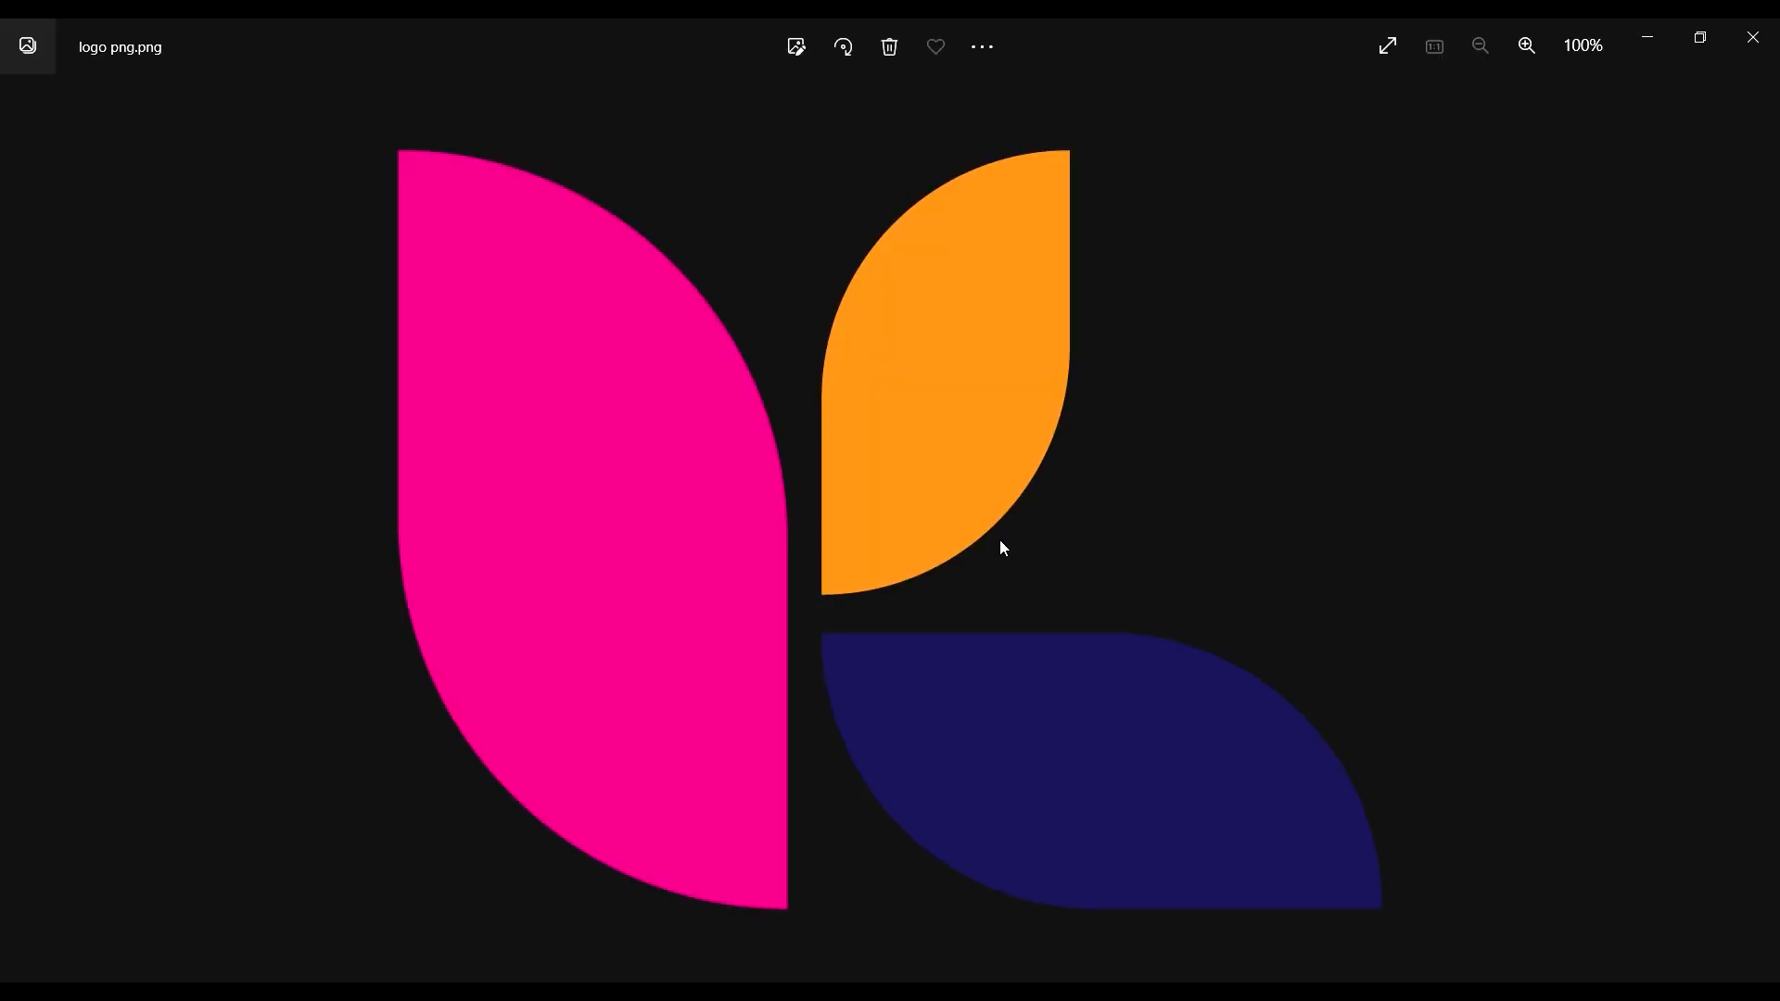
pyautogui.doubleClick(930, 400)
pyautogui.doubleClick(929, 400)
pyautogui.click(1745, 39)
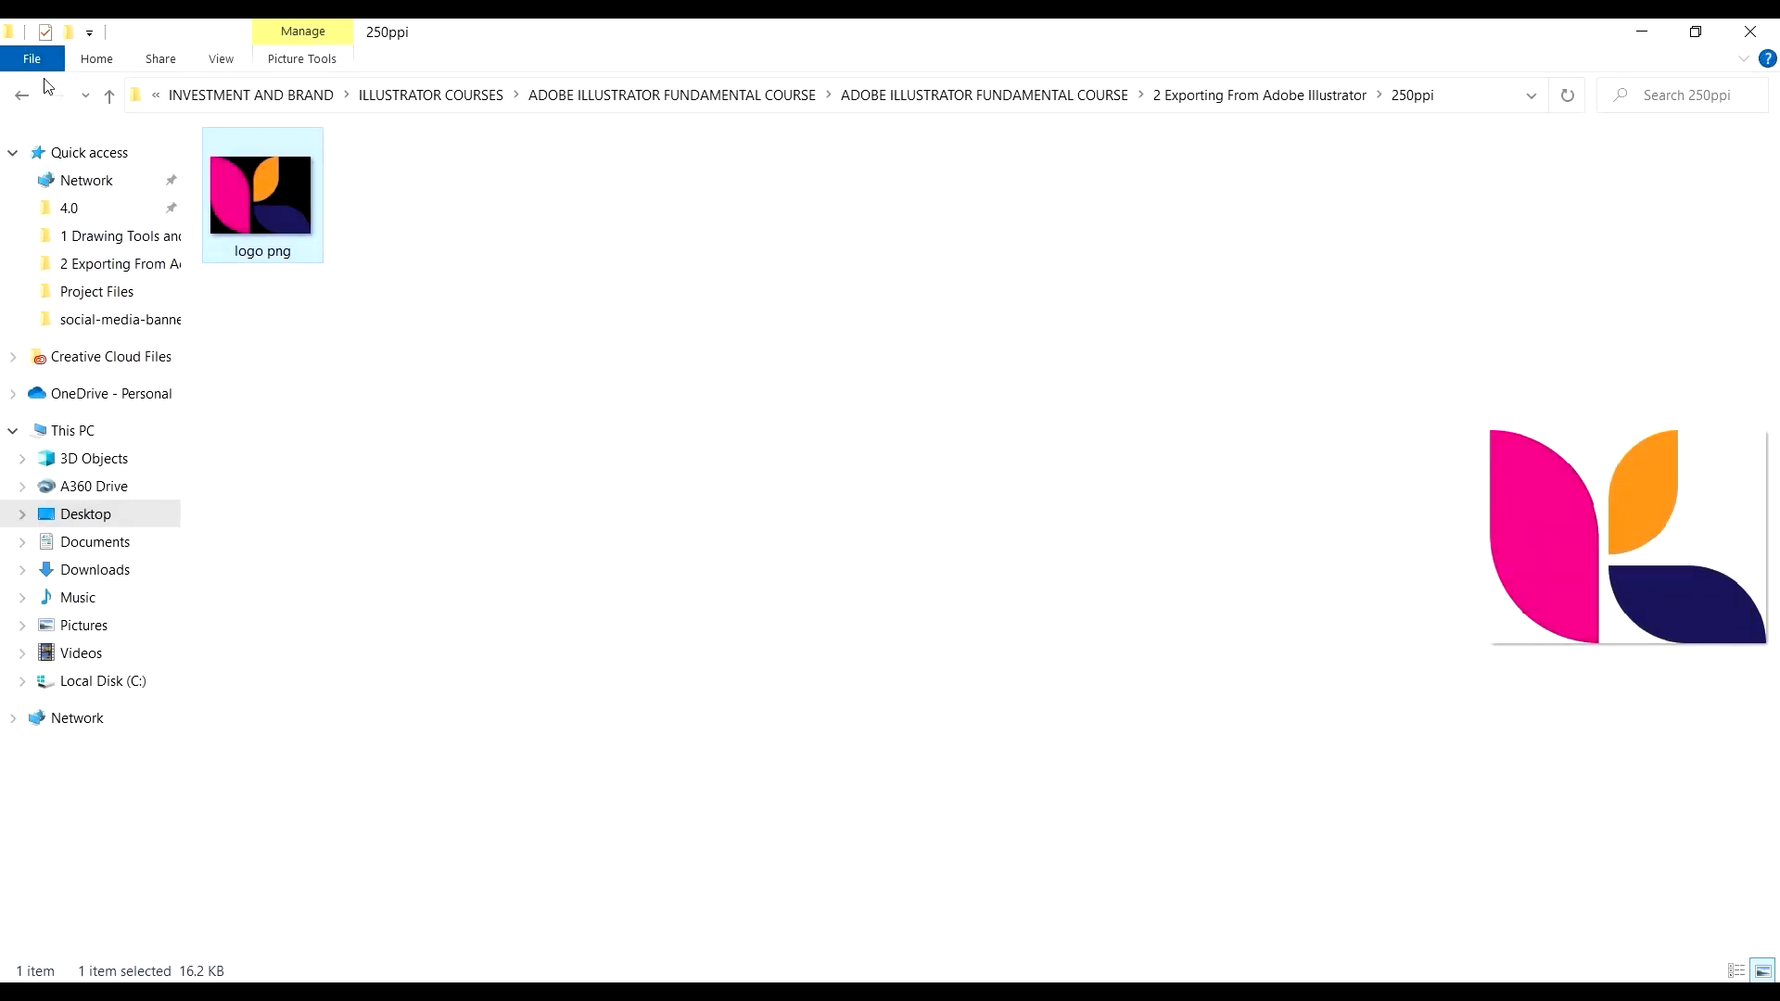
pyautogui.click(36, 96)
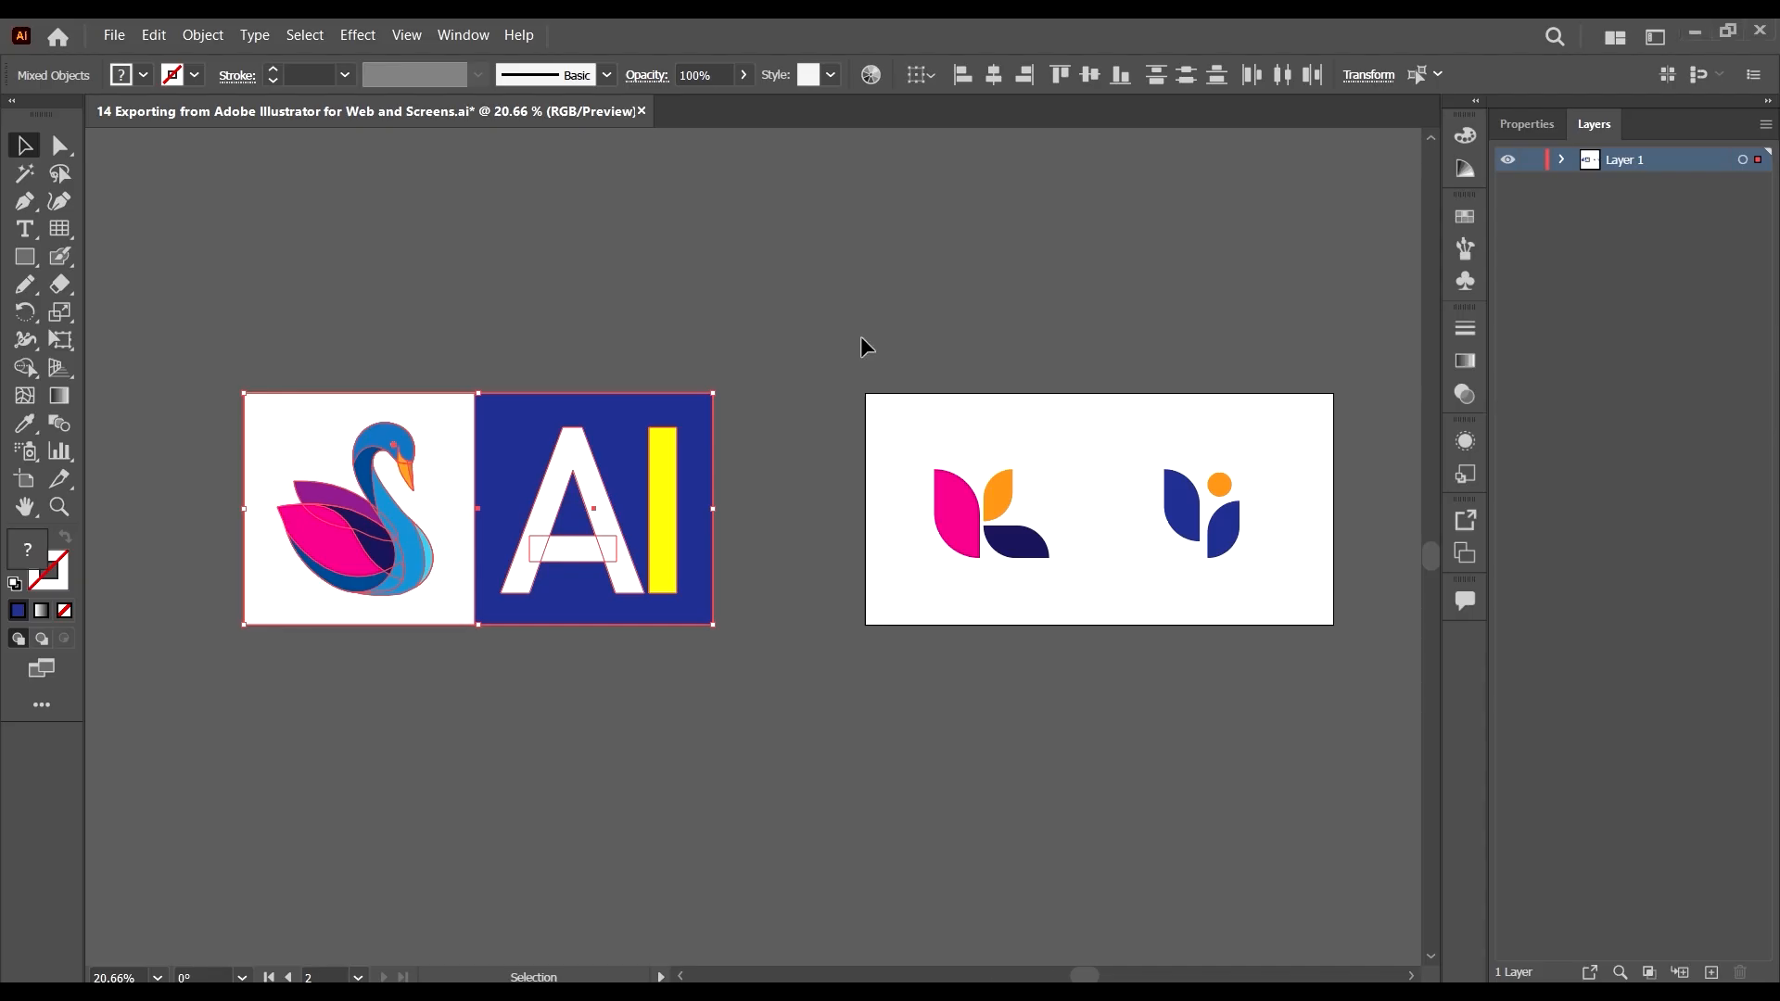
# Deselect the artwork and display Asset Export.
pyautogui.click(788, 225)
pyautogui.scroll(1, 721, 330)
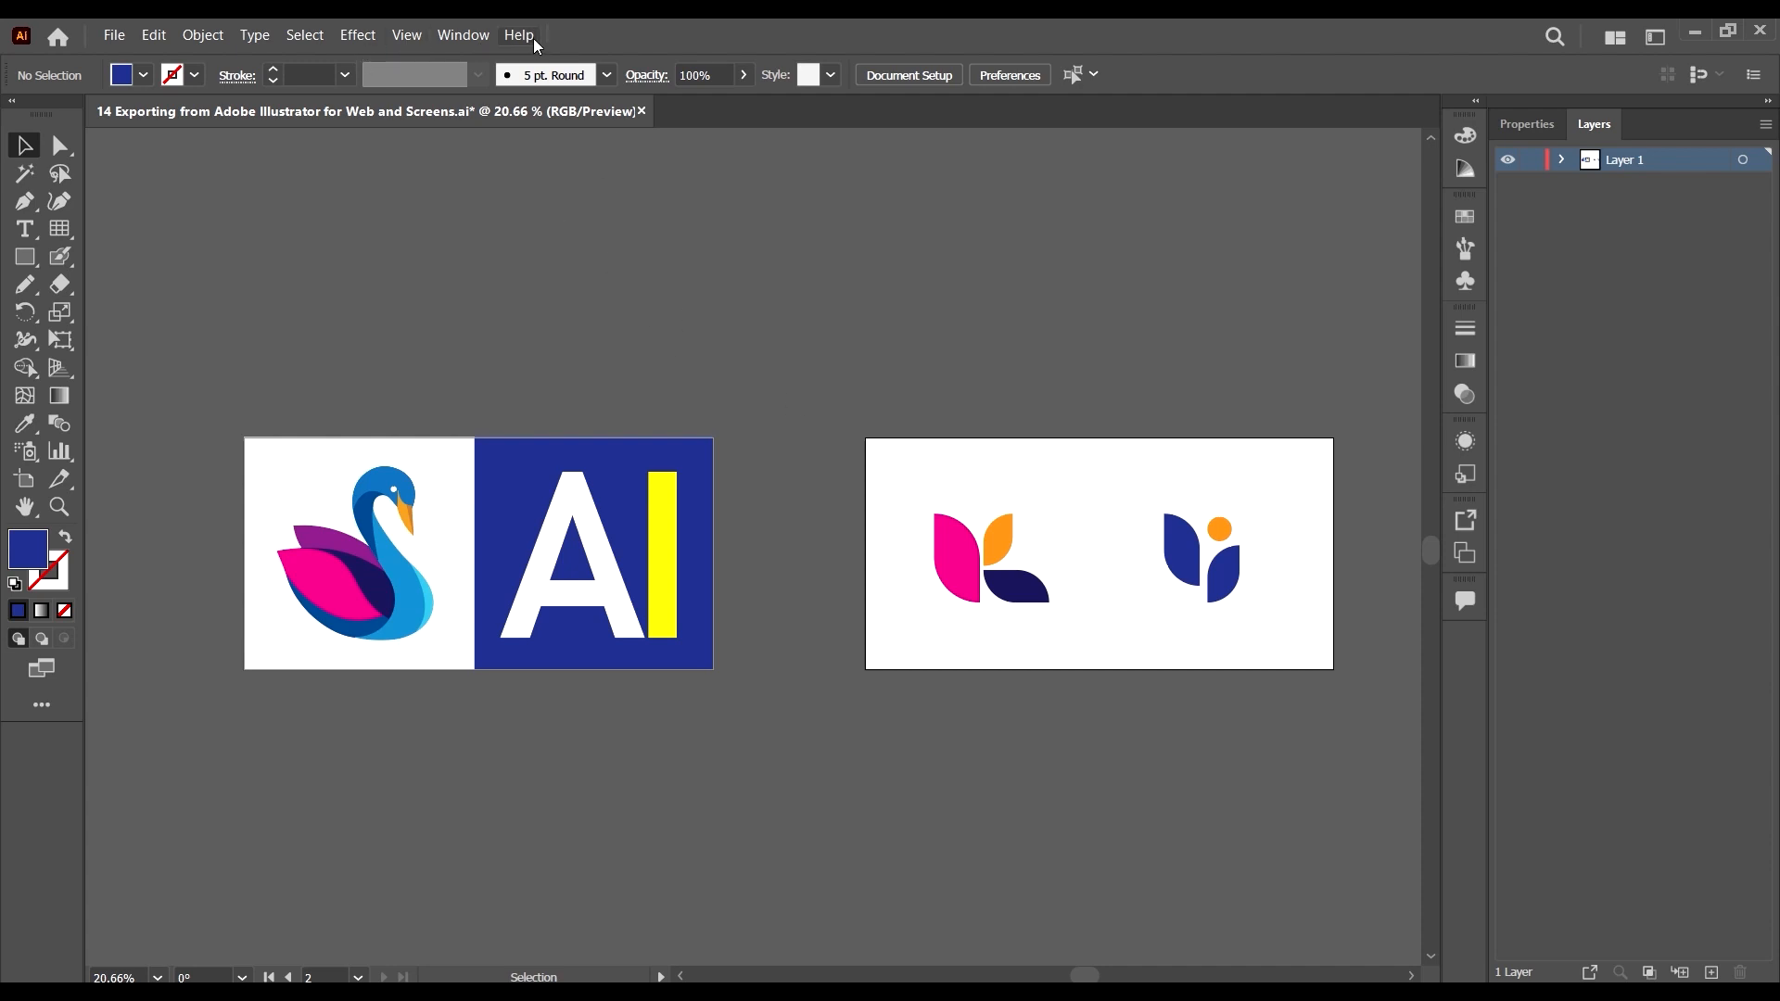
pyautogui.click(464, 37)
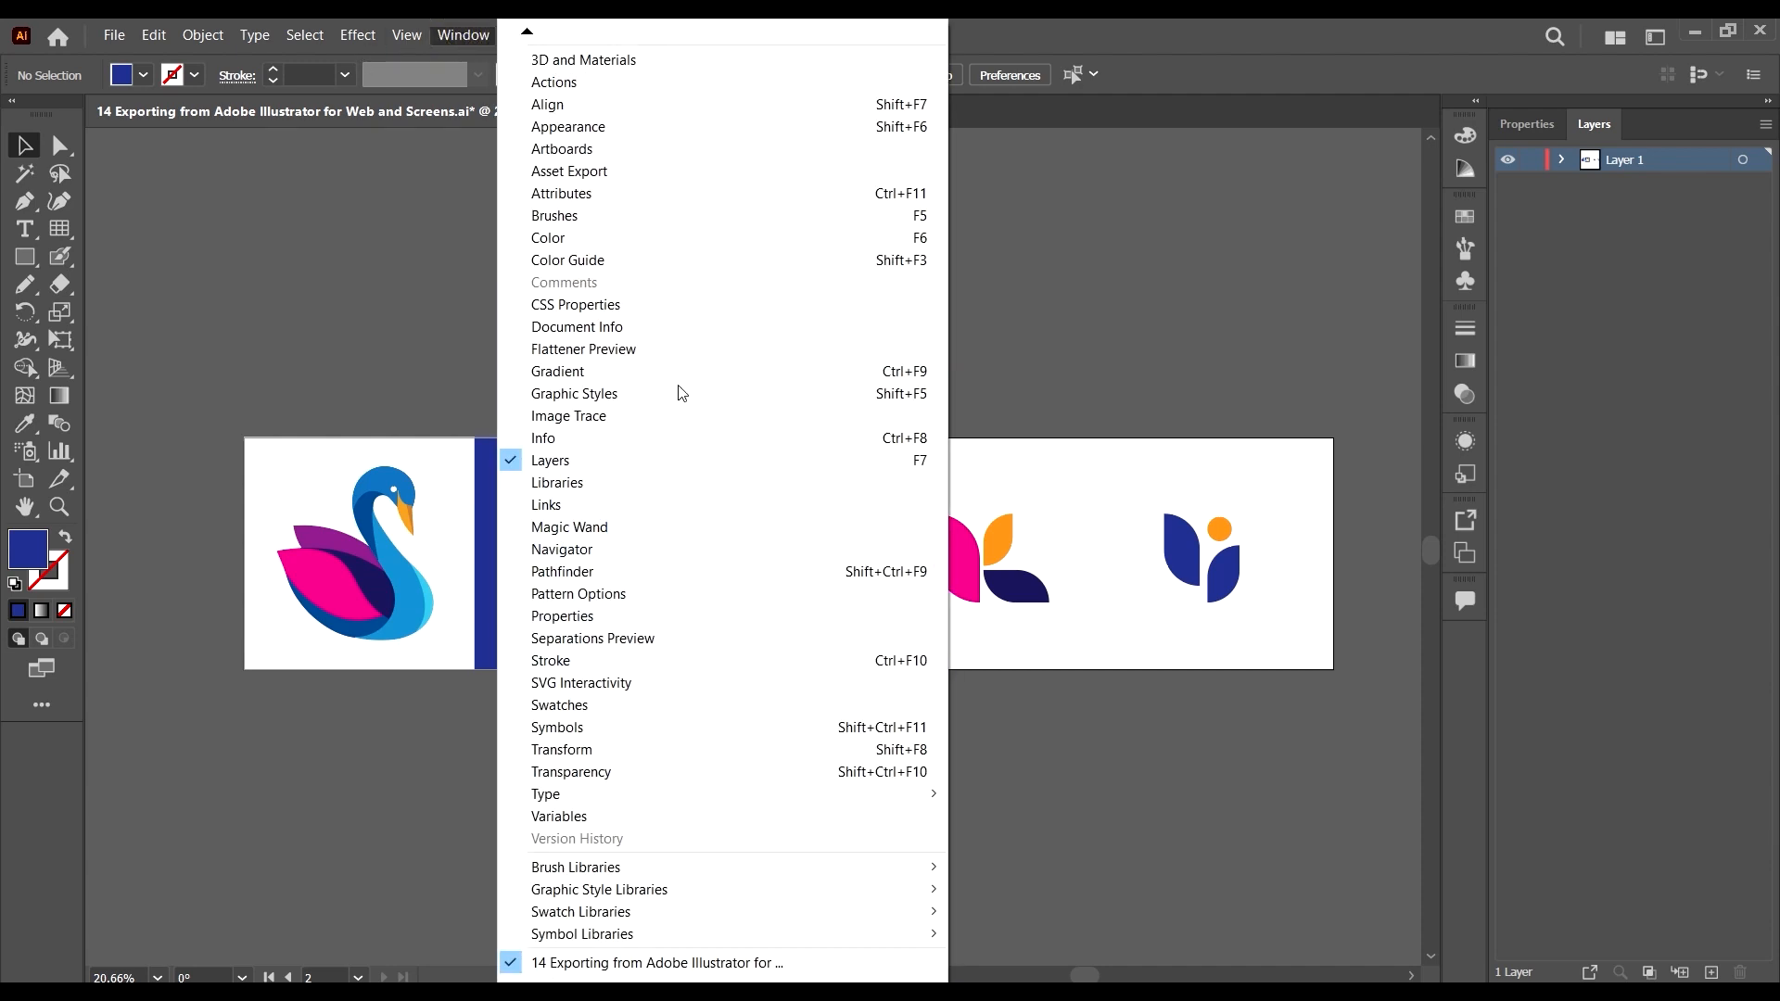
pyautogui.click(586, 172)
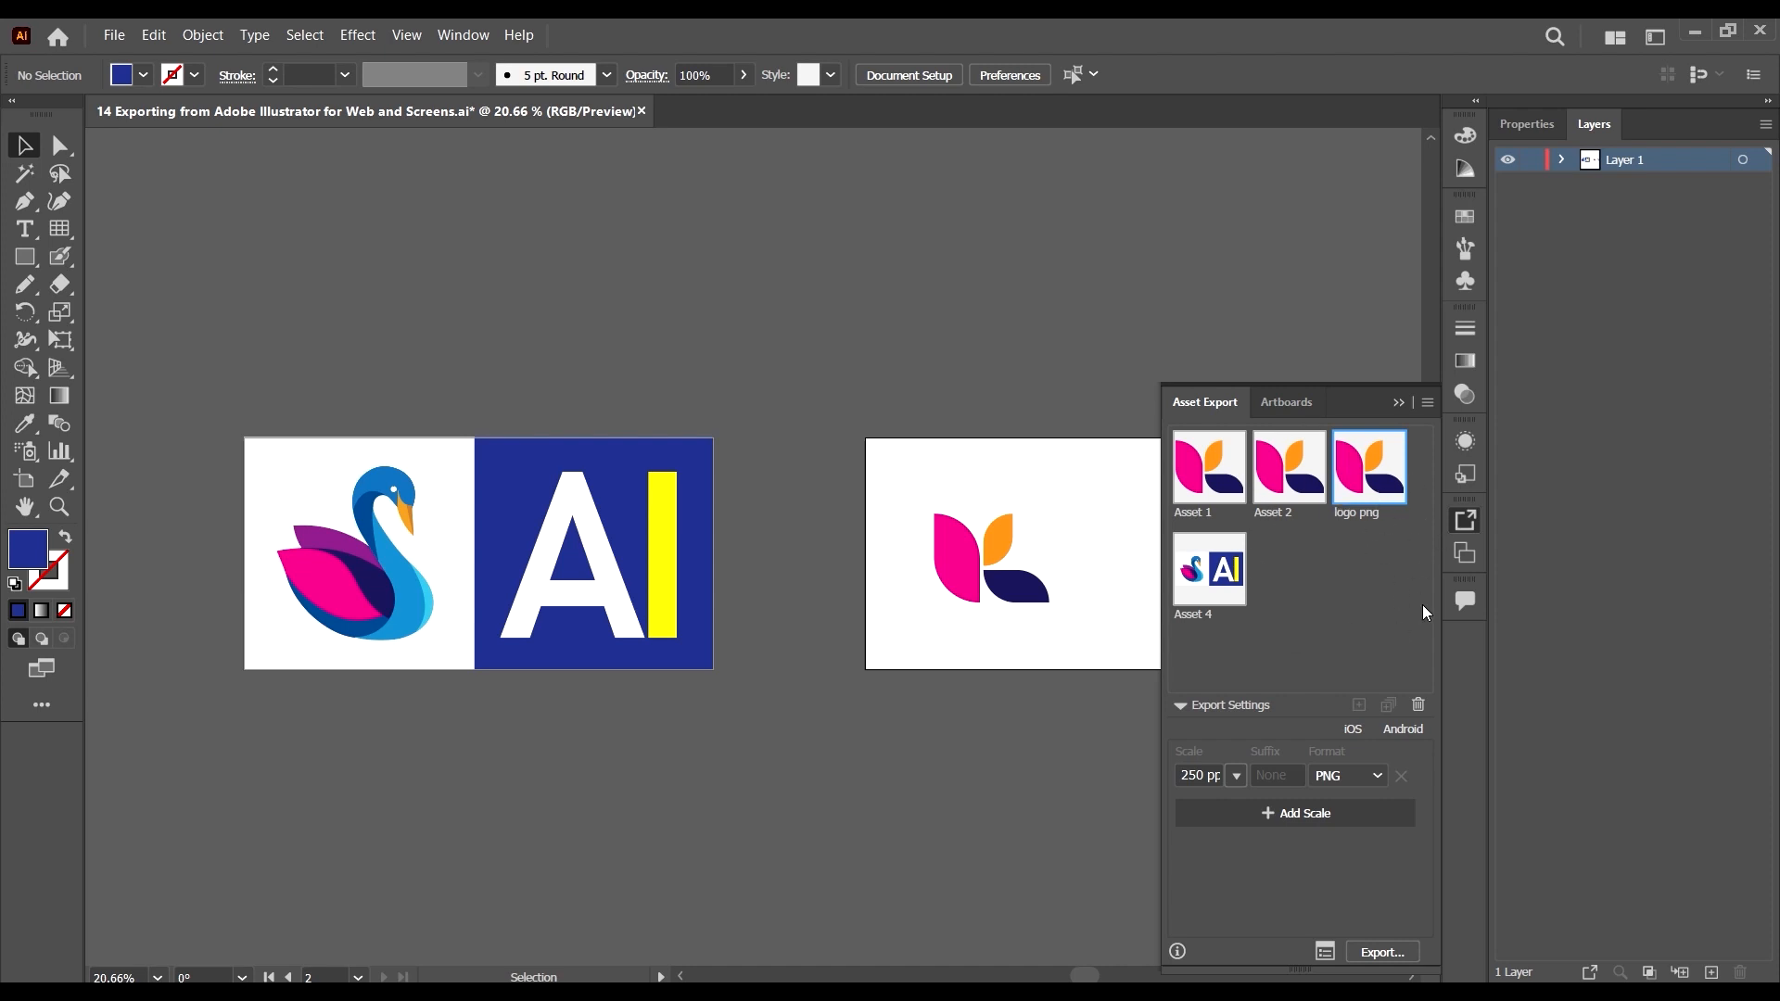
# Ungroup the blue-and-orange logo on the second artboard and select its pieces individually.
pyautogui.scroll(-1, 733, 514)
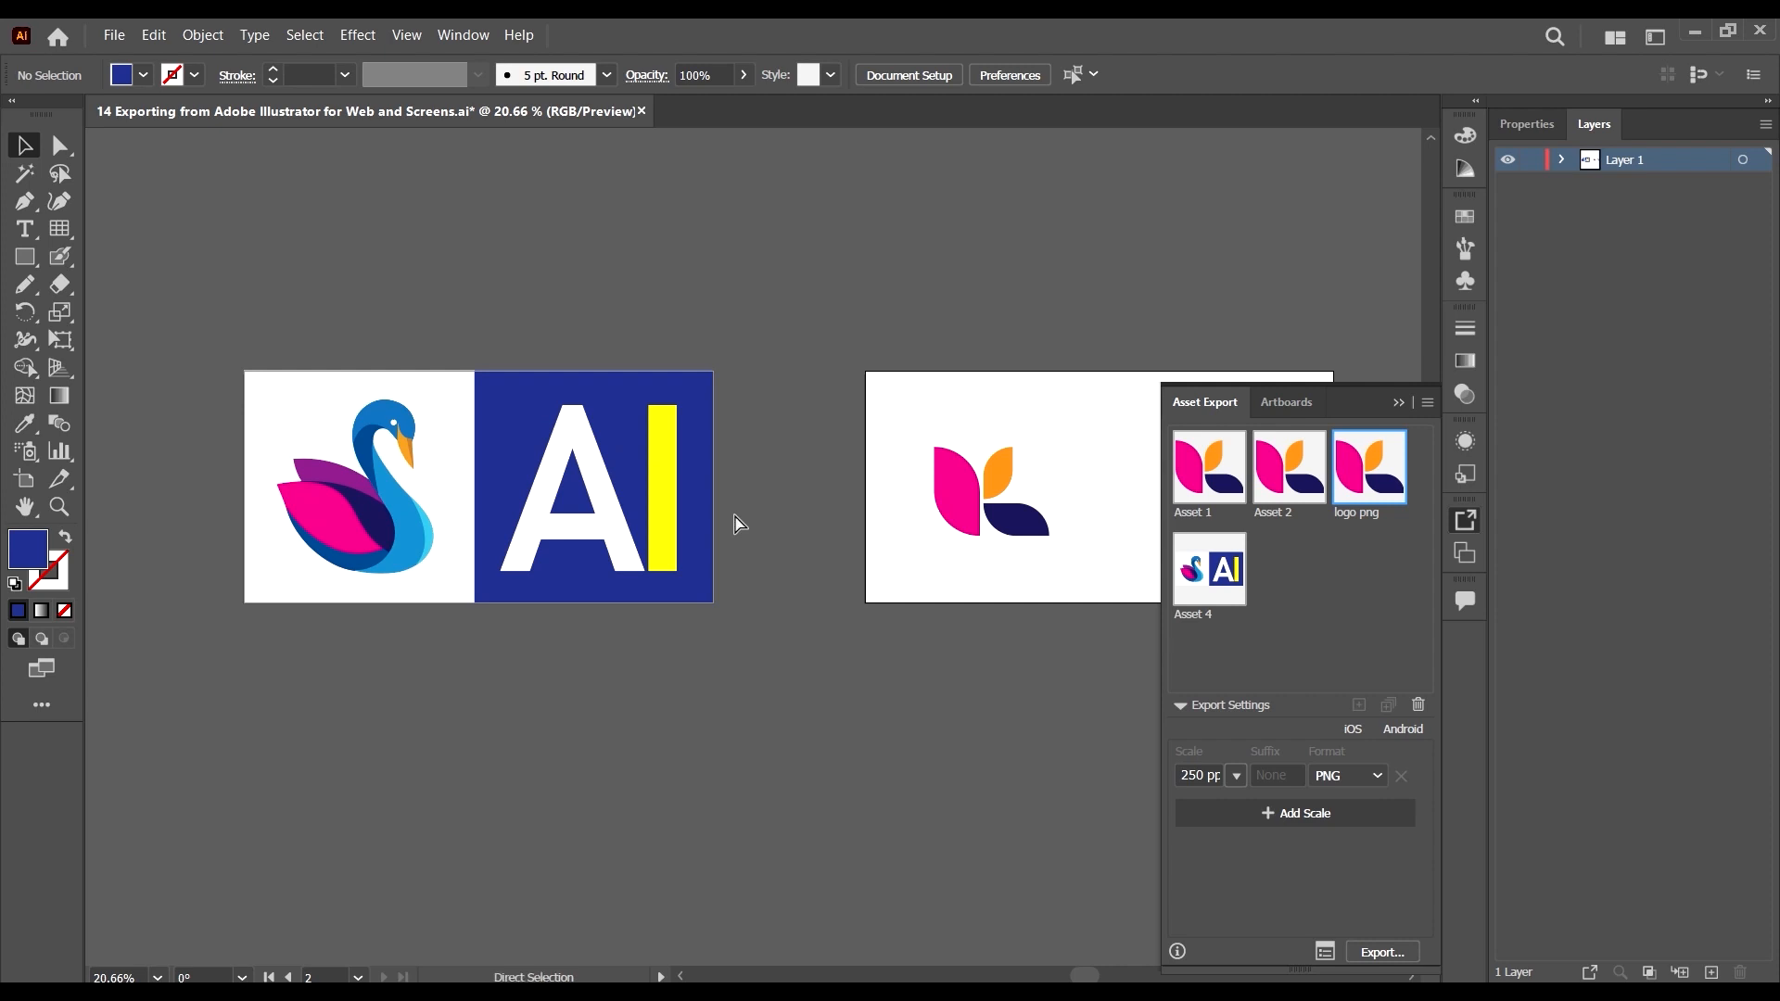
pyautogui.hscroll(2, 716, 505)
pyautogui.hscroll(3, 717, 506)
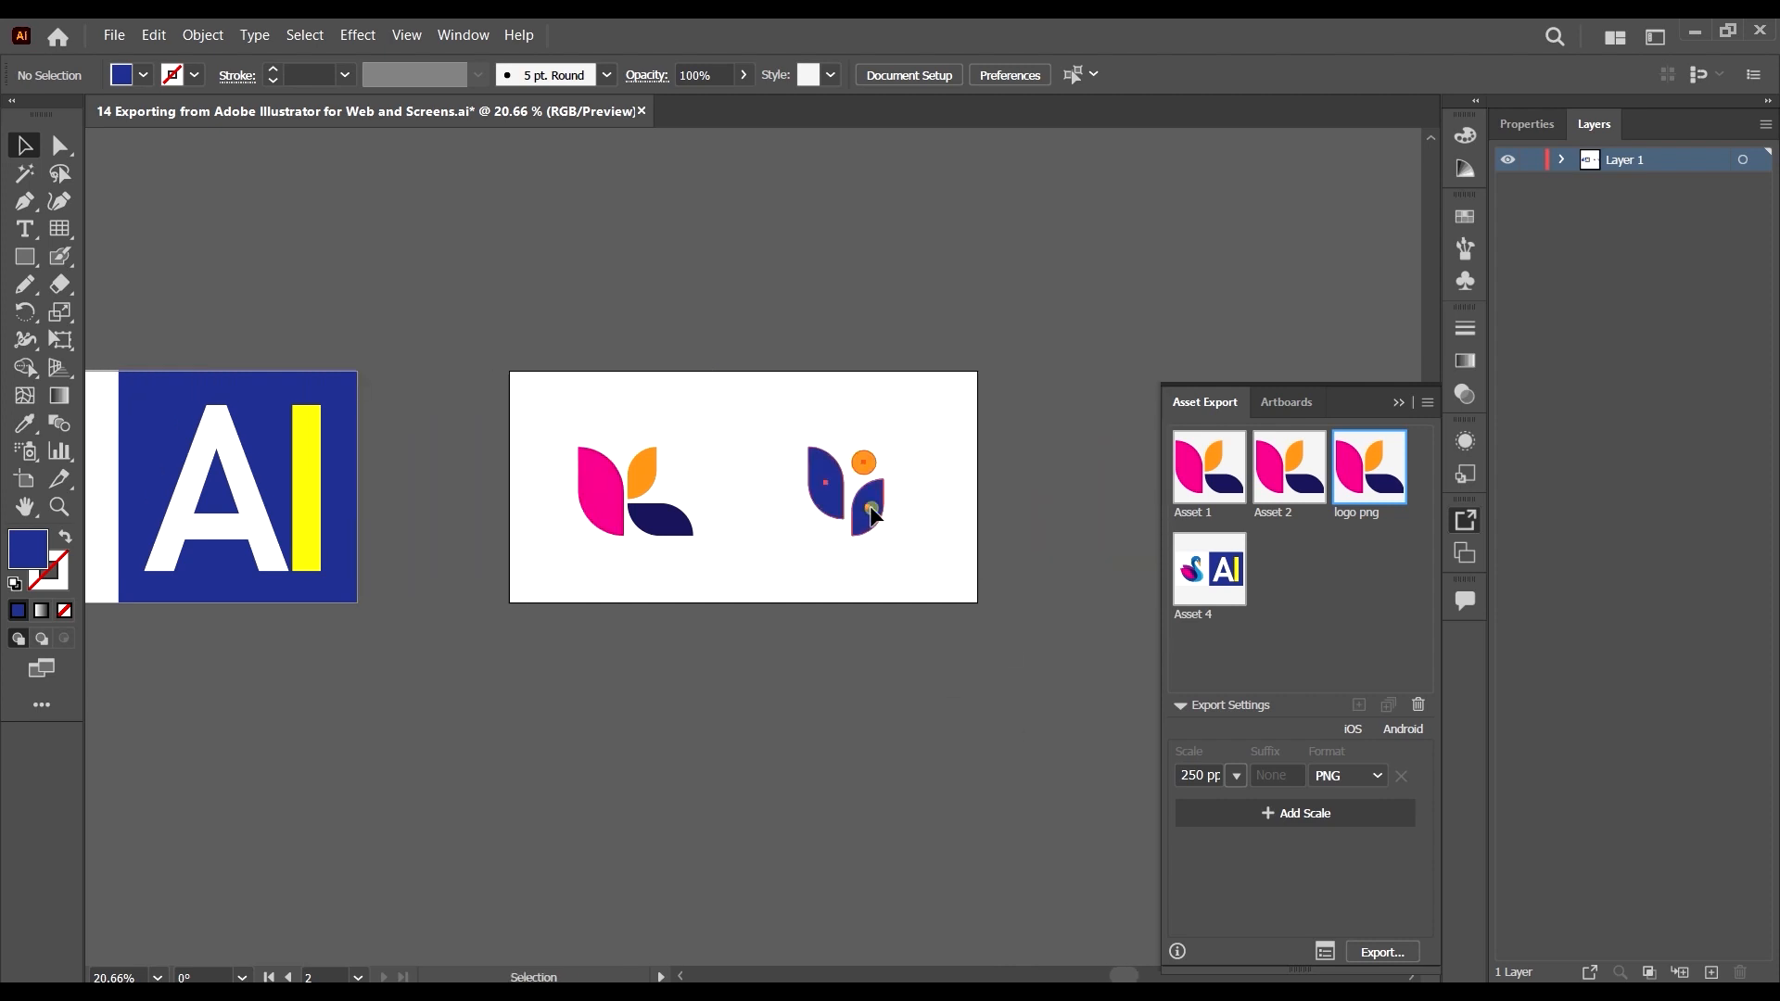
pyautogui.rightClick(874, 510)
pyautogui.click(946, 676)
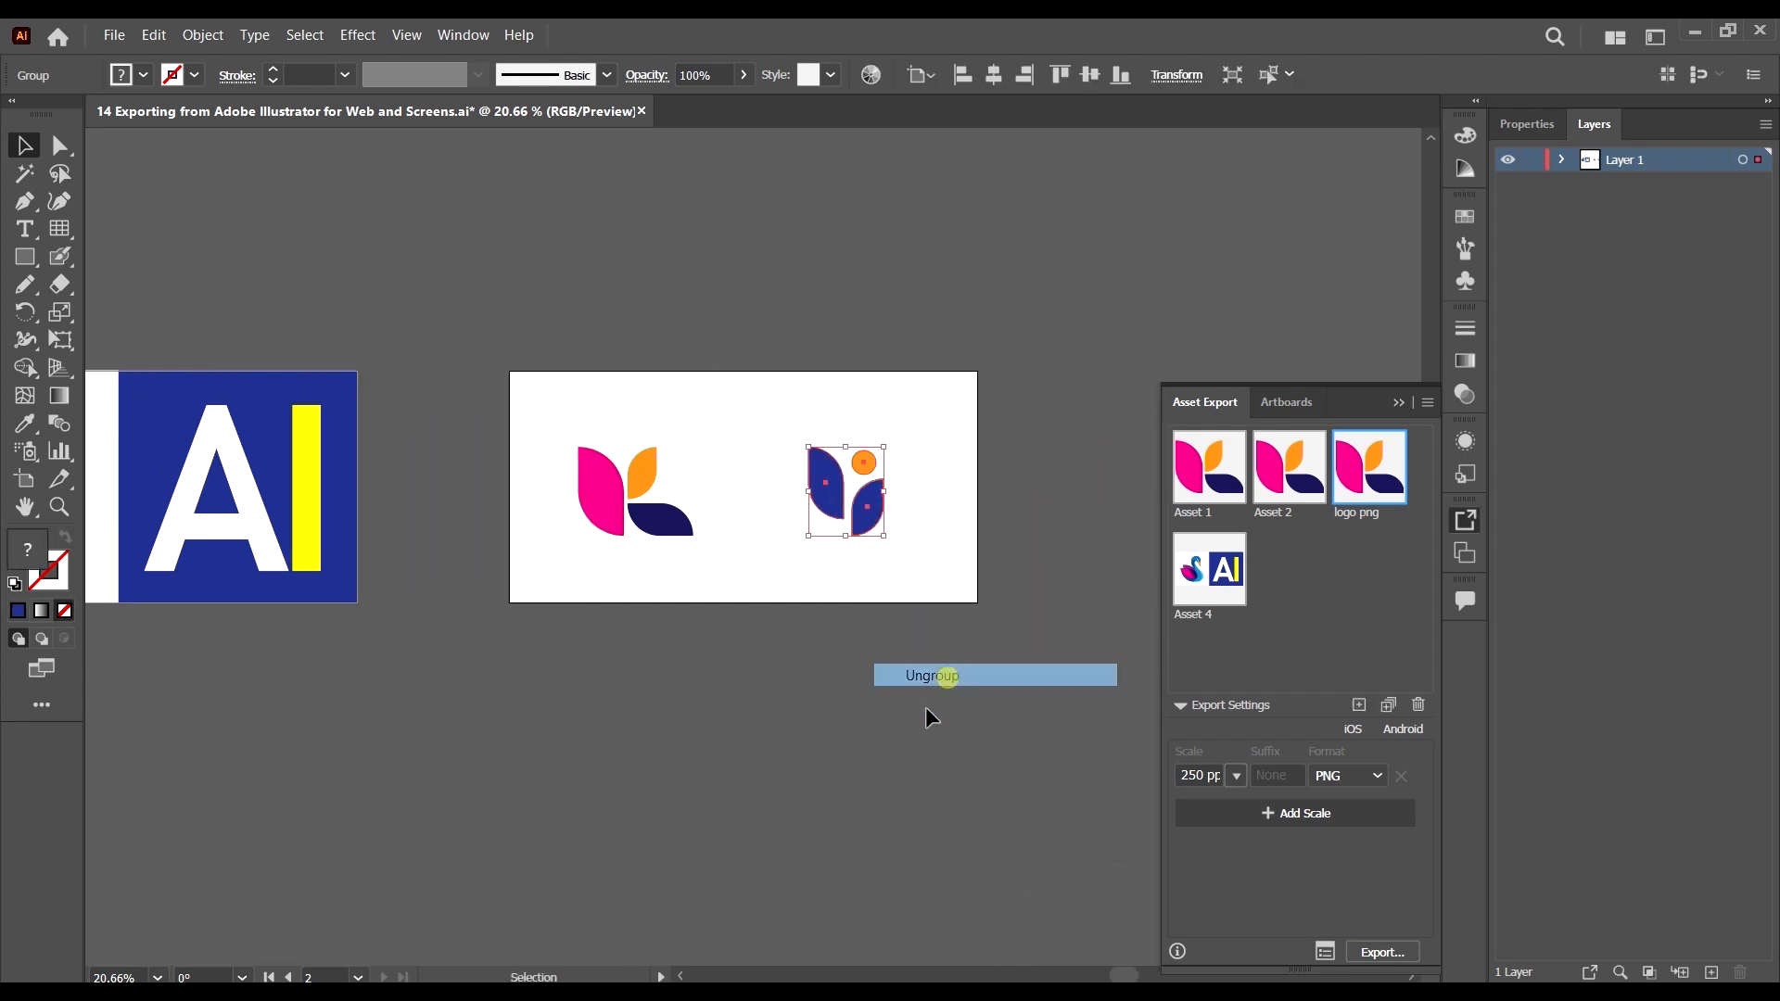
pyautogui.click(912, 715)
pyautogui.click(870, 513)
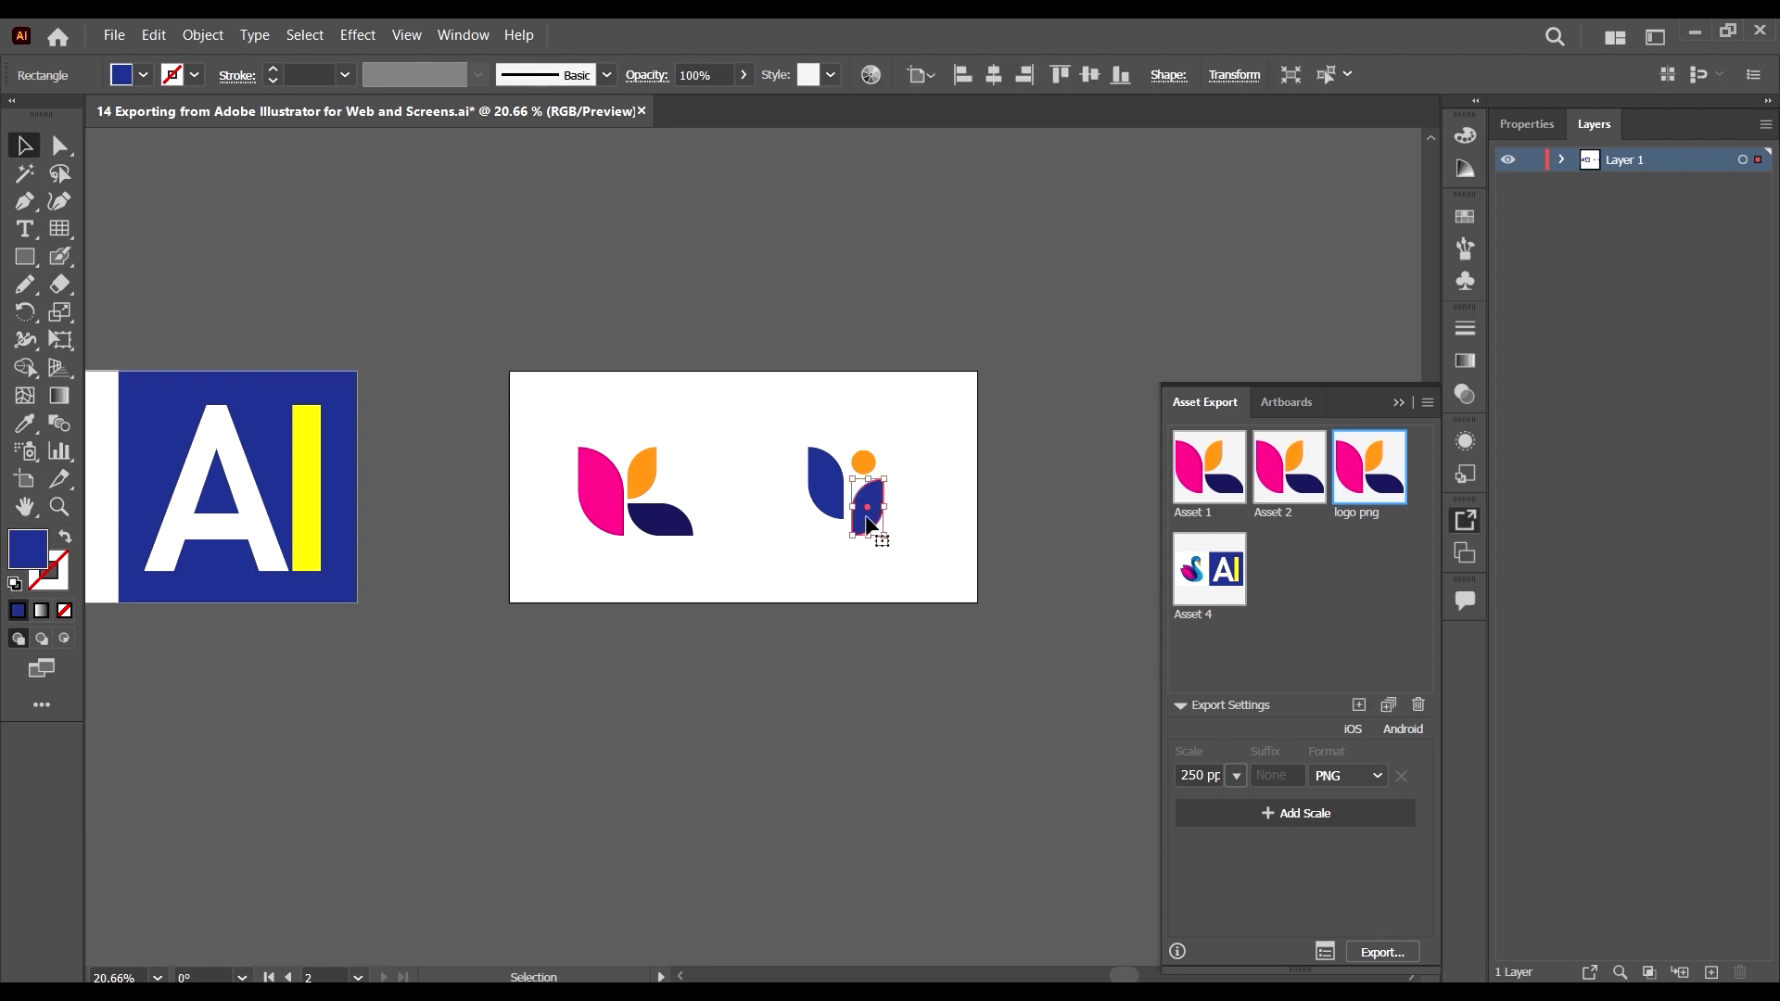
pyautogui.click(864, 460)
pyautogui.click(881, 519)
pyautogui.scroll(-2, 850, 754)
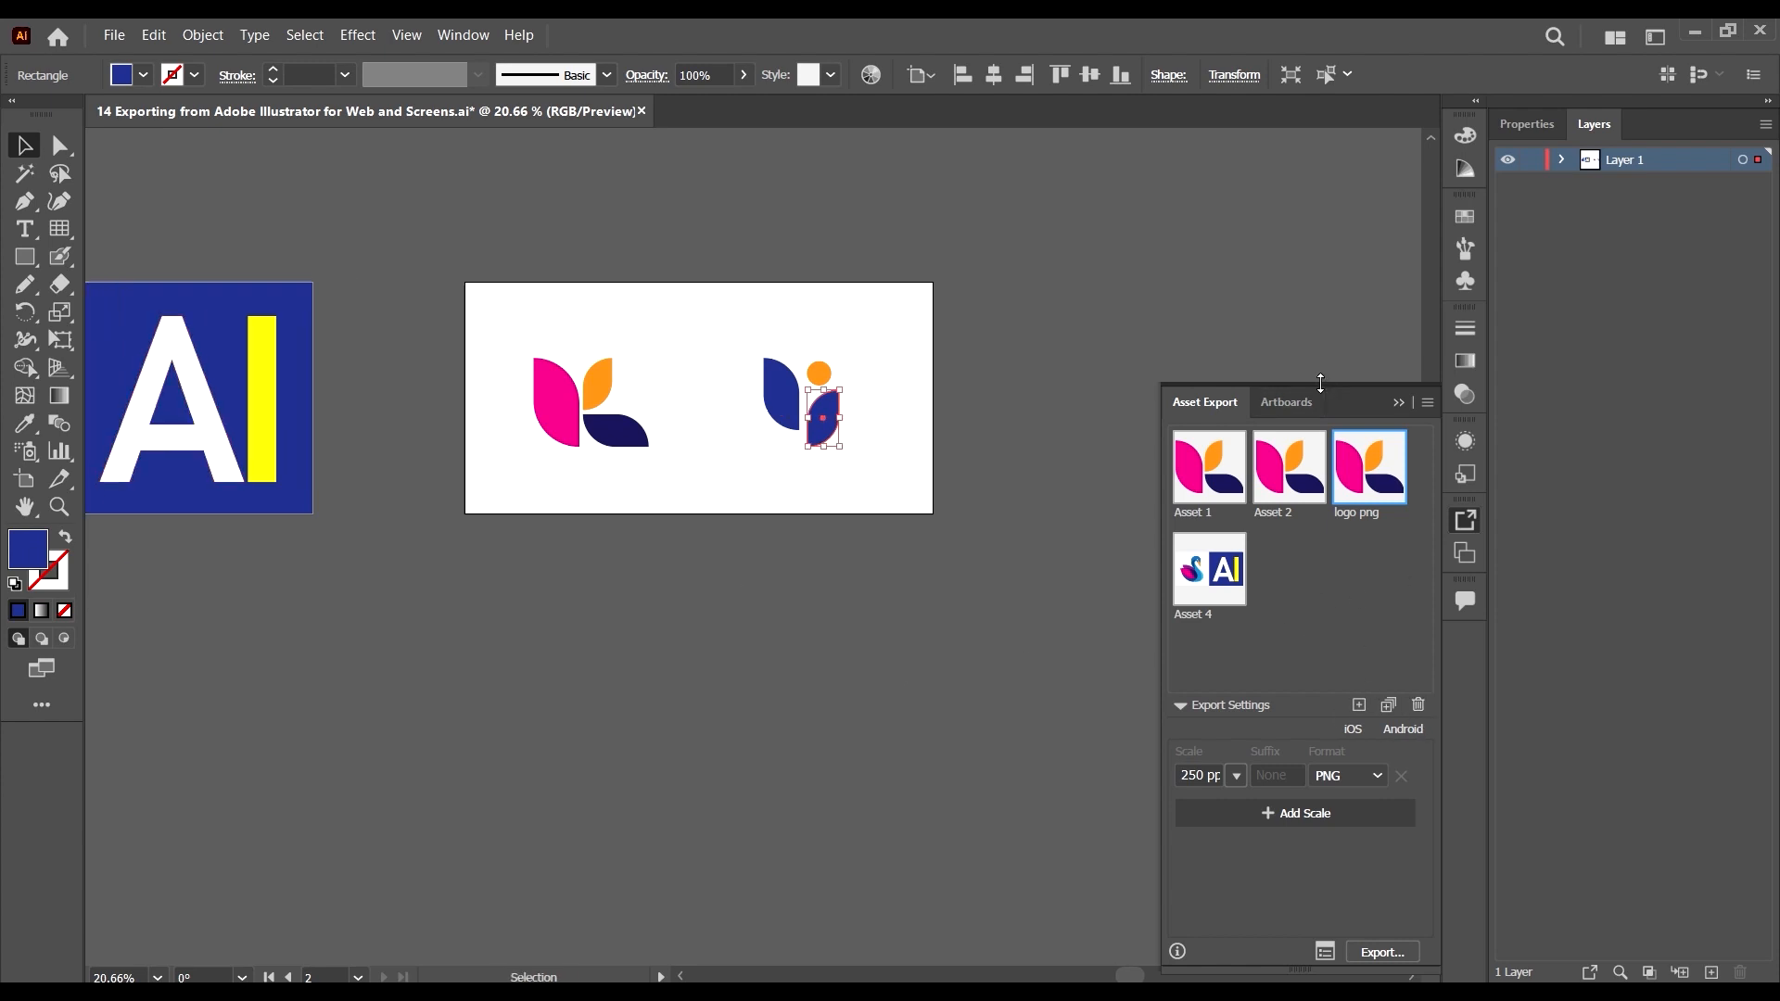
# Enlarge the Asset Export area and add the grouped pink-and-orange leaf logo as a new asset.
pyautogui.moveTo(1322, 383); pyautogui.dragTo(1322, 262)
pyautogui.click(611, 433)
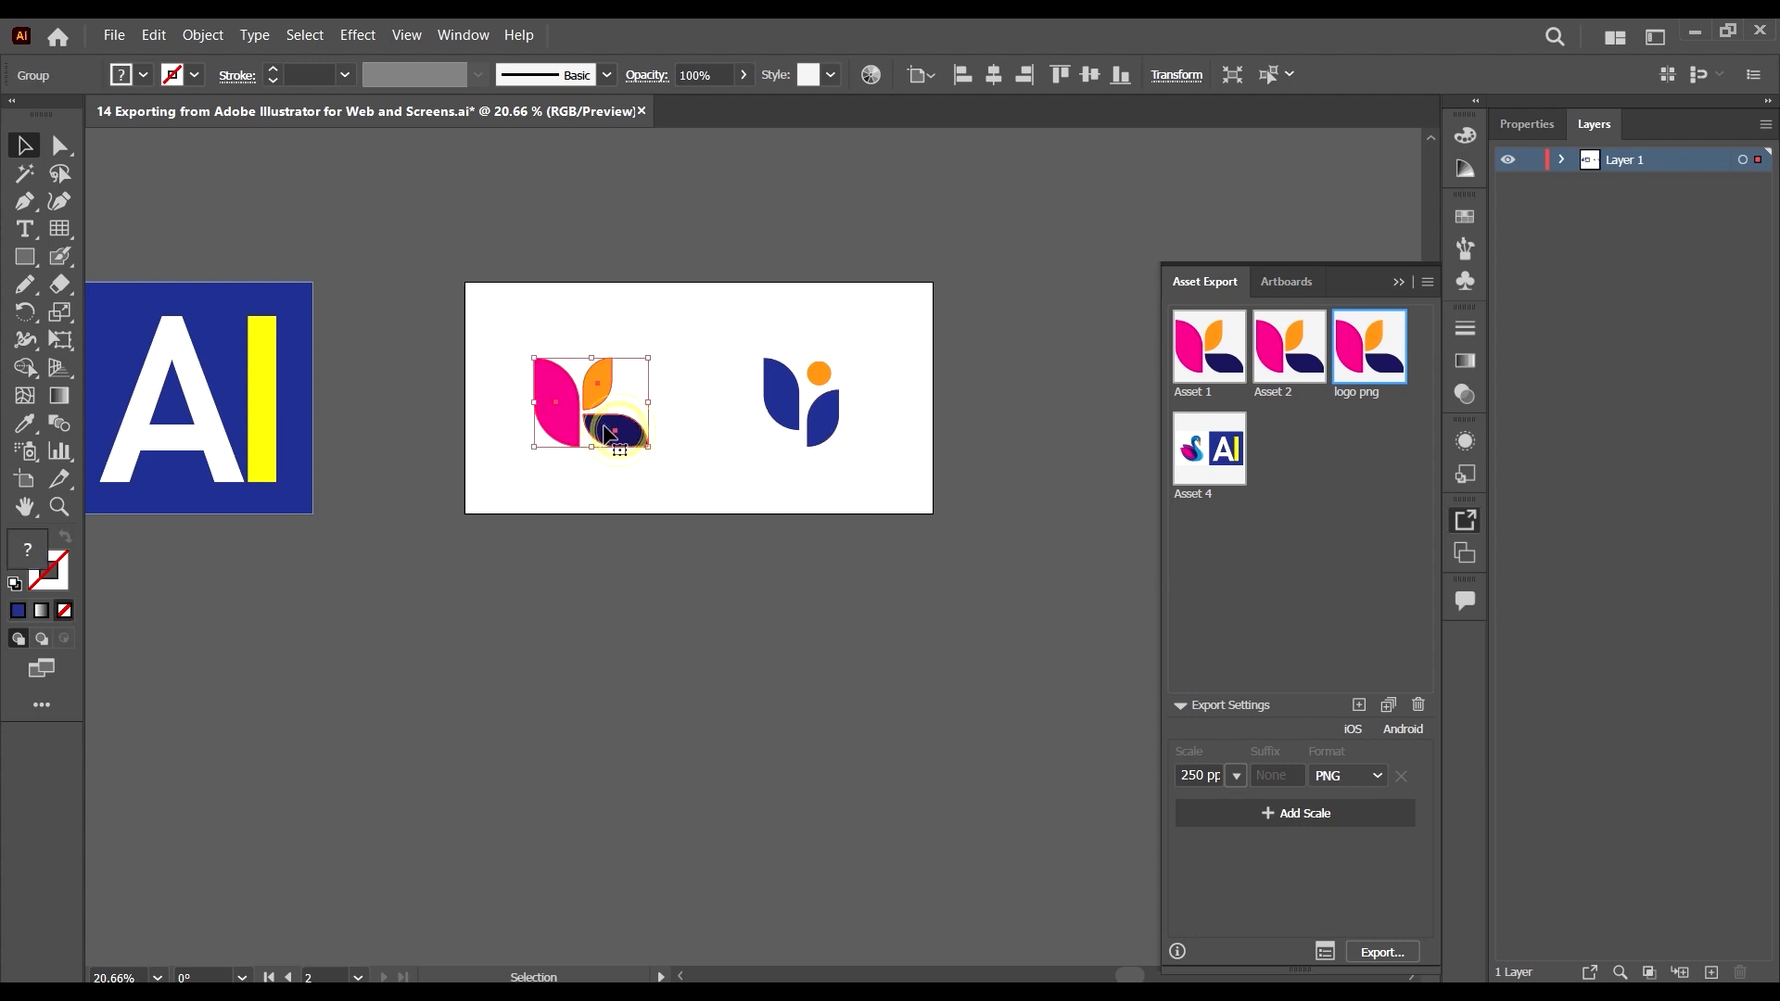
pyautogui.moveTo(610, 433); pyautogui.dragTo(1358, 559)
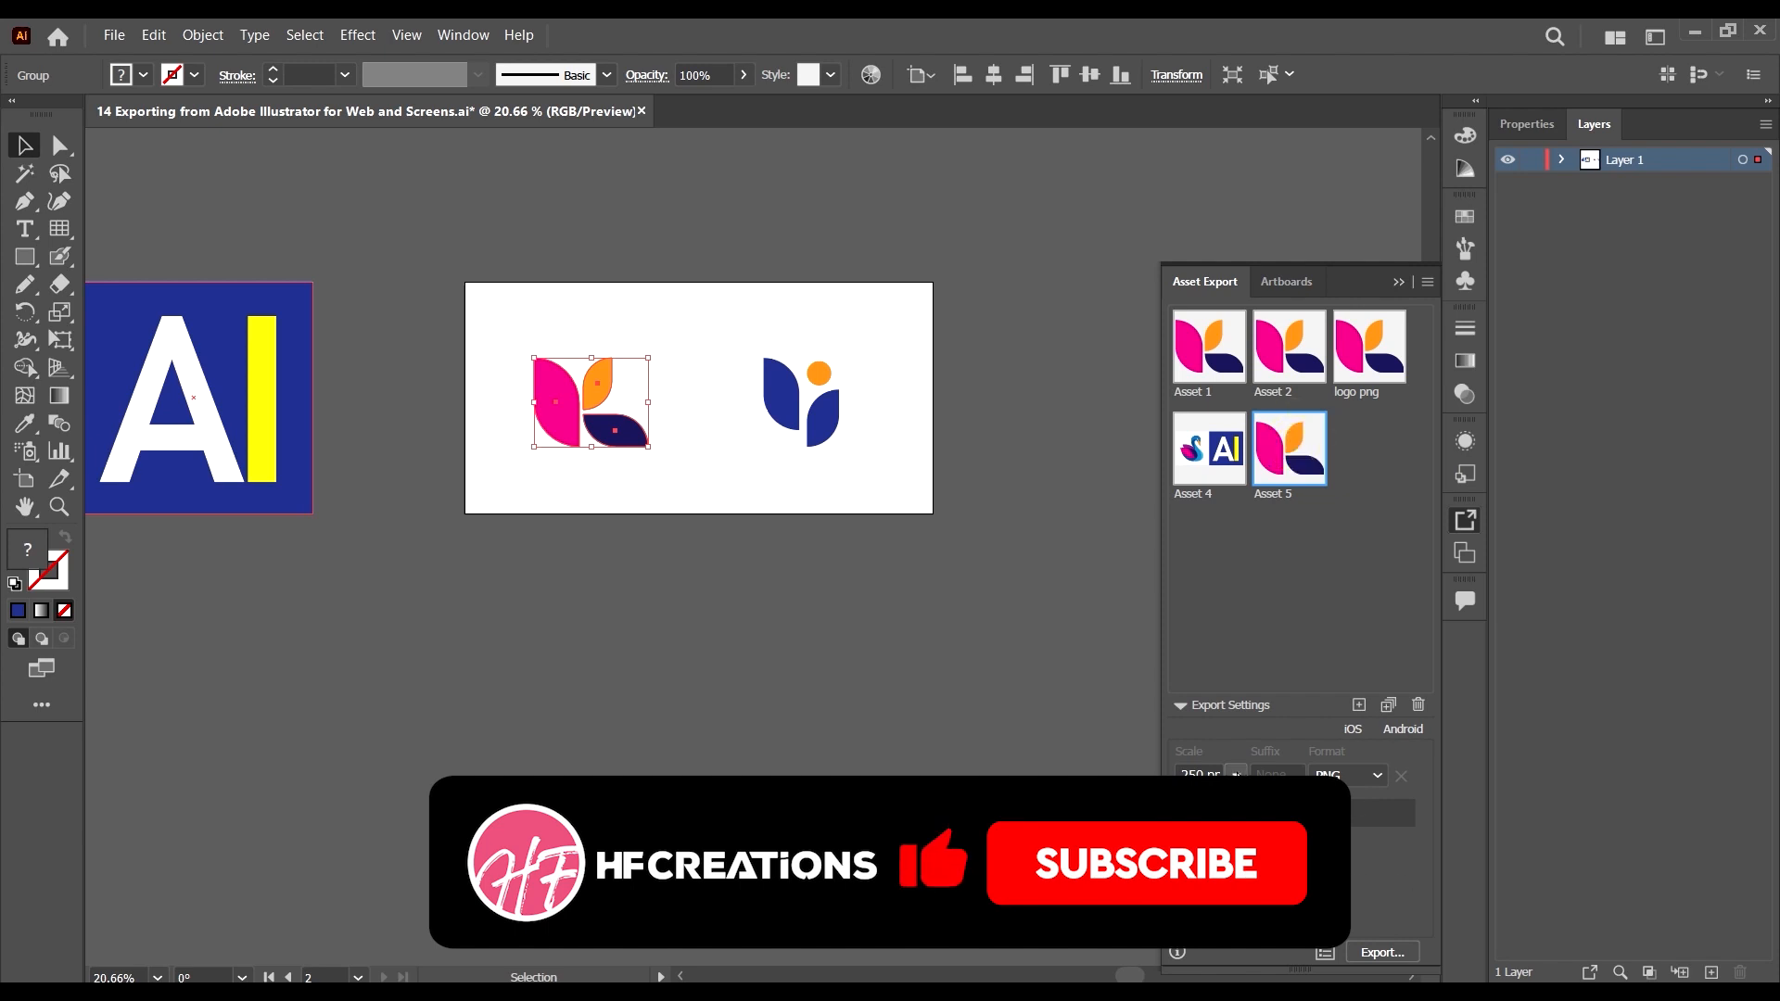
# Export the newly added leaf logo asset as PNG at 250 ppi into the "2 Exporting From Adobe Illustrator" folder.
pyautogui.click(1236, 774)
pyautogui.click(1354, 777)
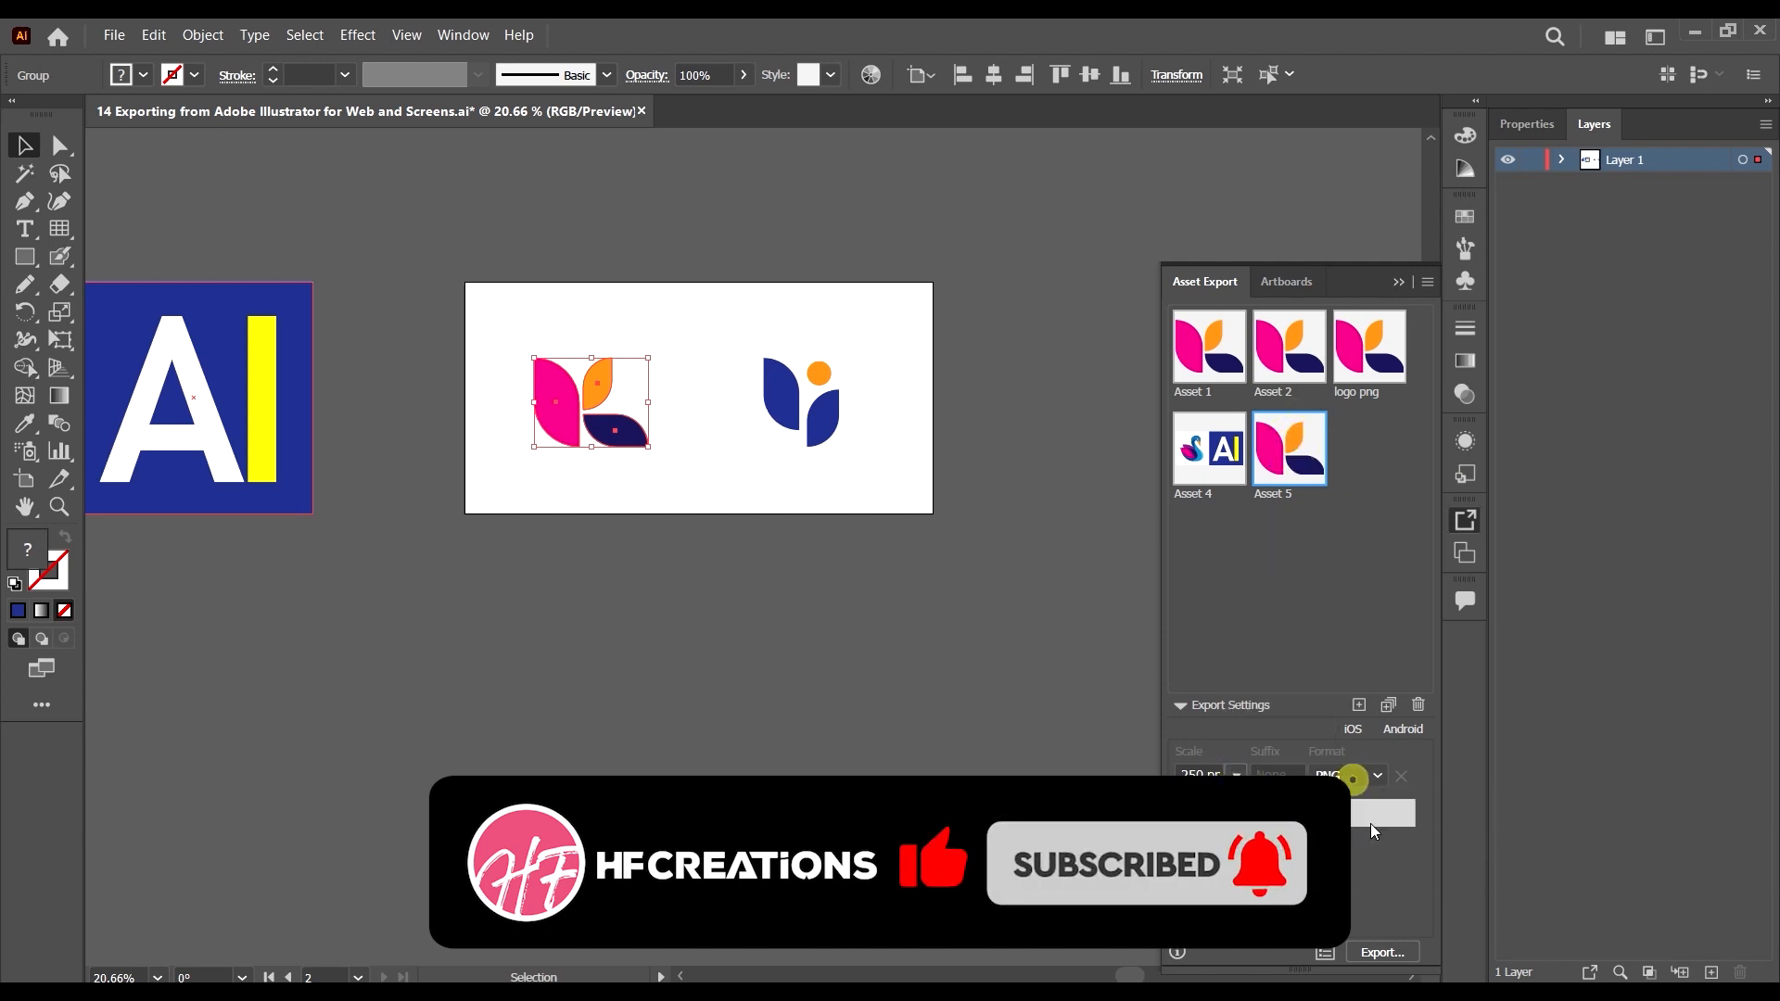
pyautogui.click(1381, 954)
pyautogui.doubleClick(309, 240)
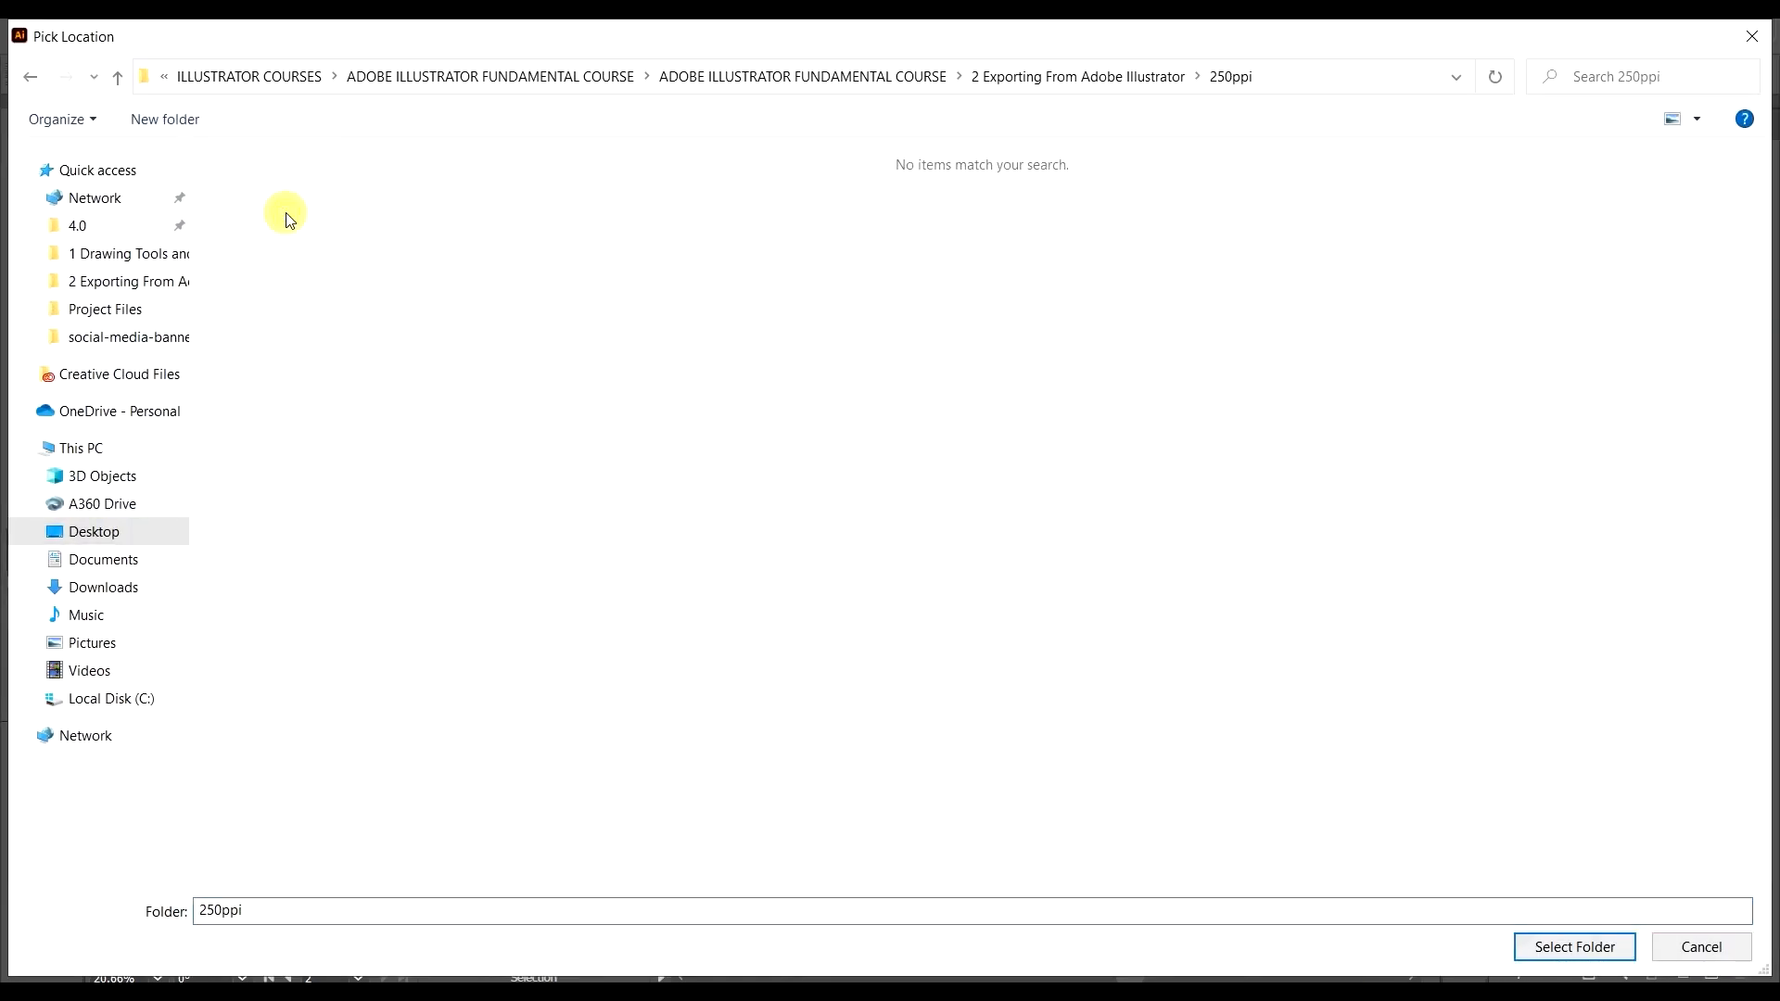
pyautogui.click(29, 79)
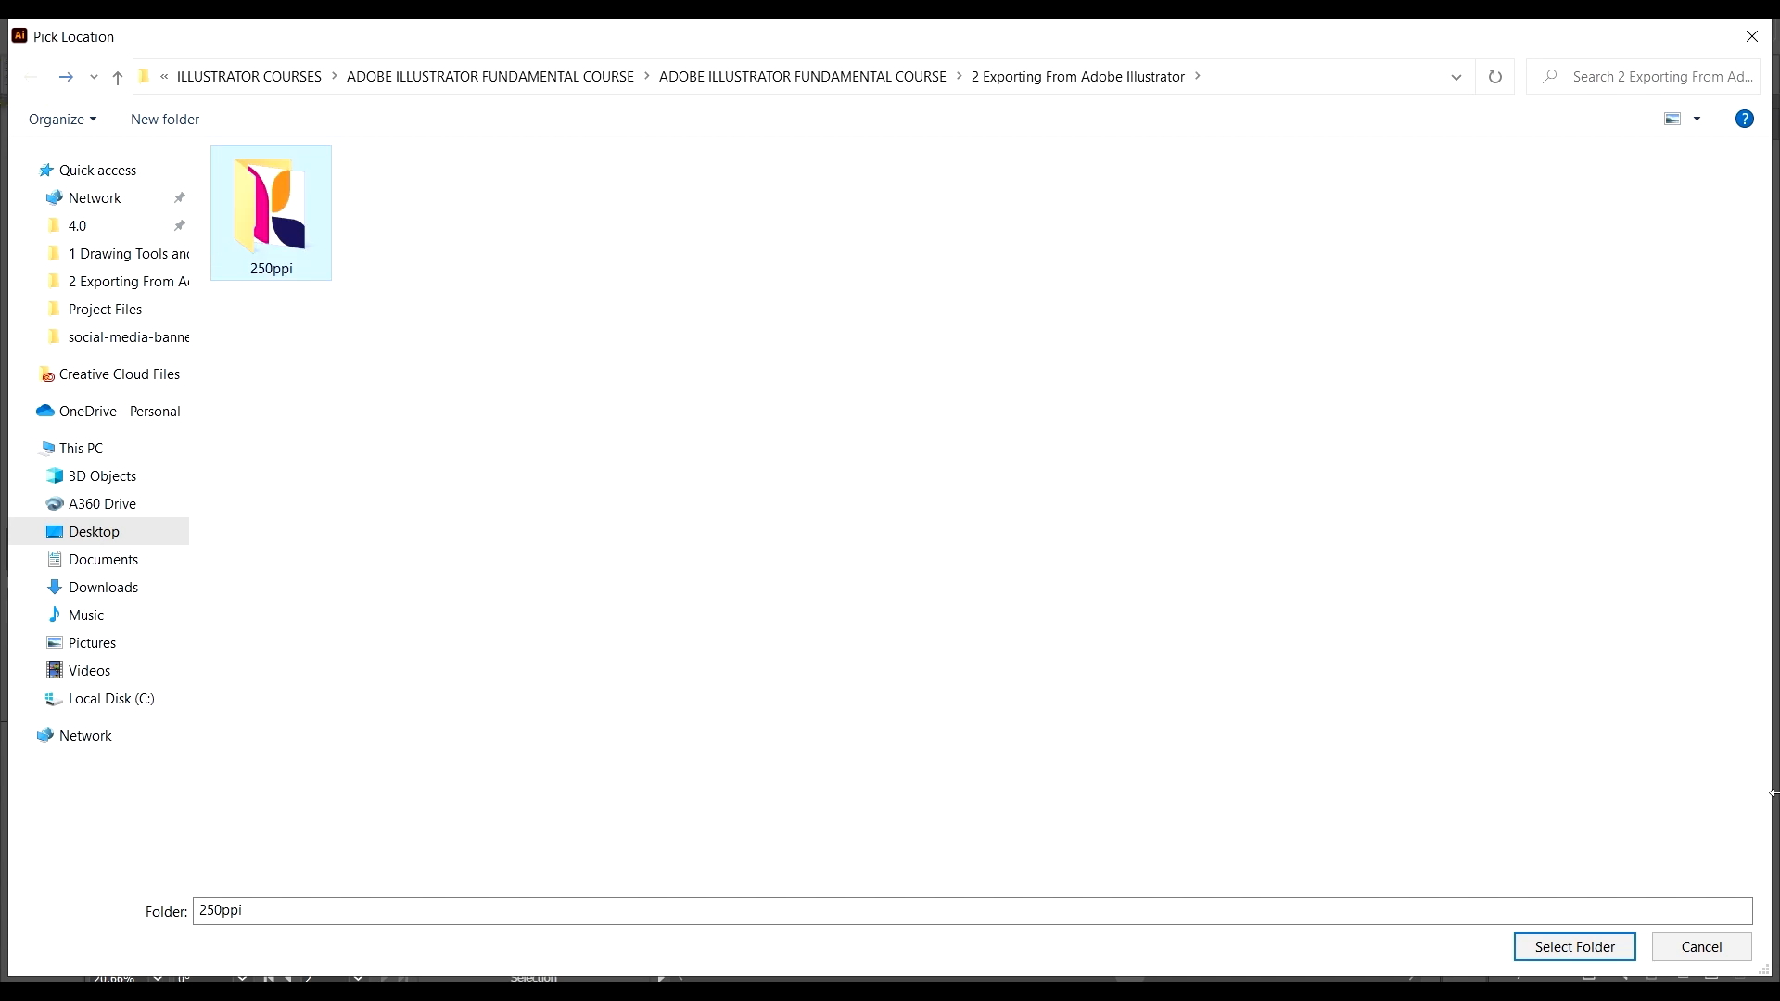
pyautogui.click(1702, 950)
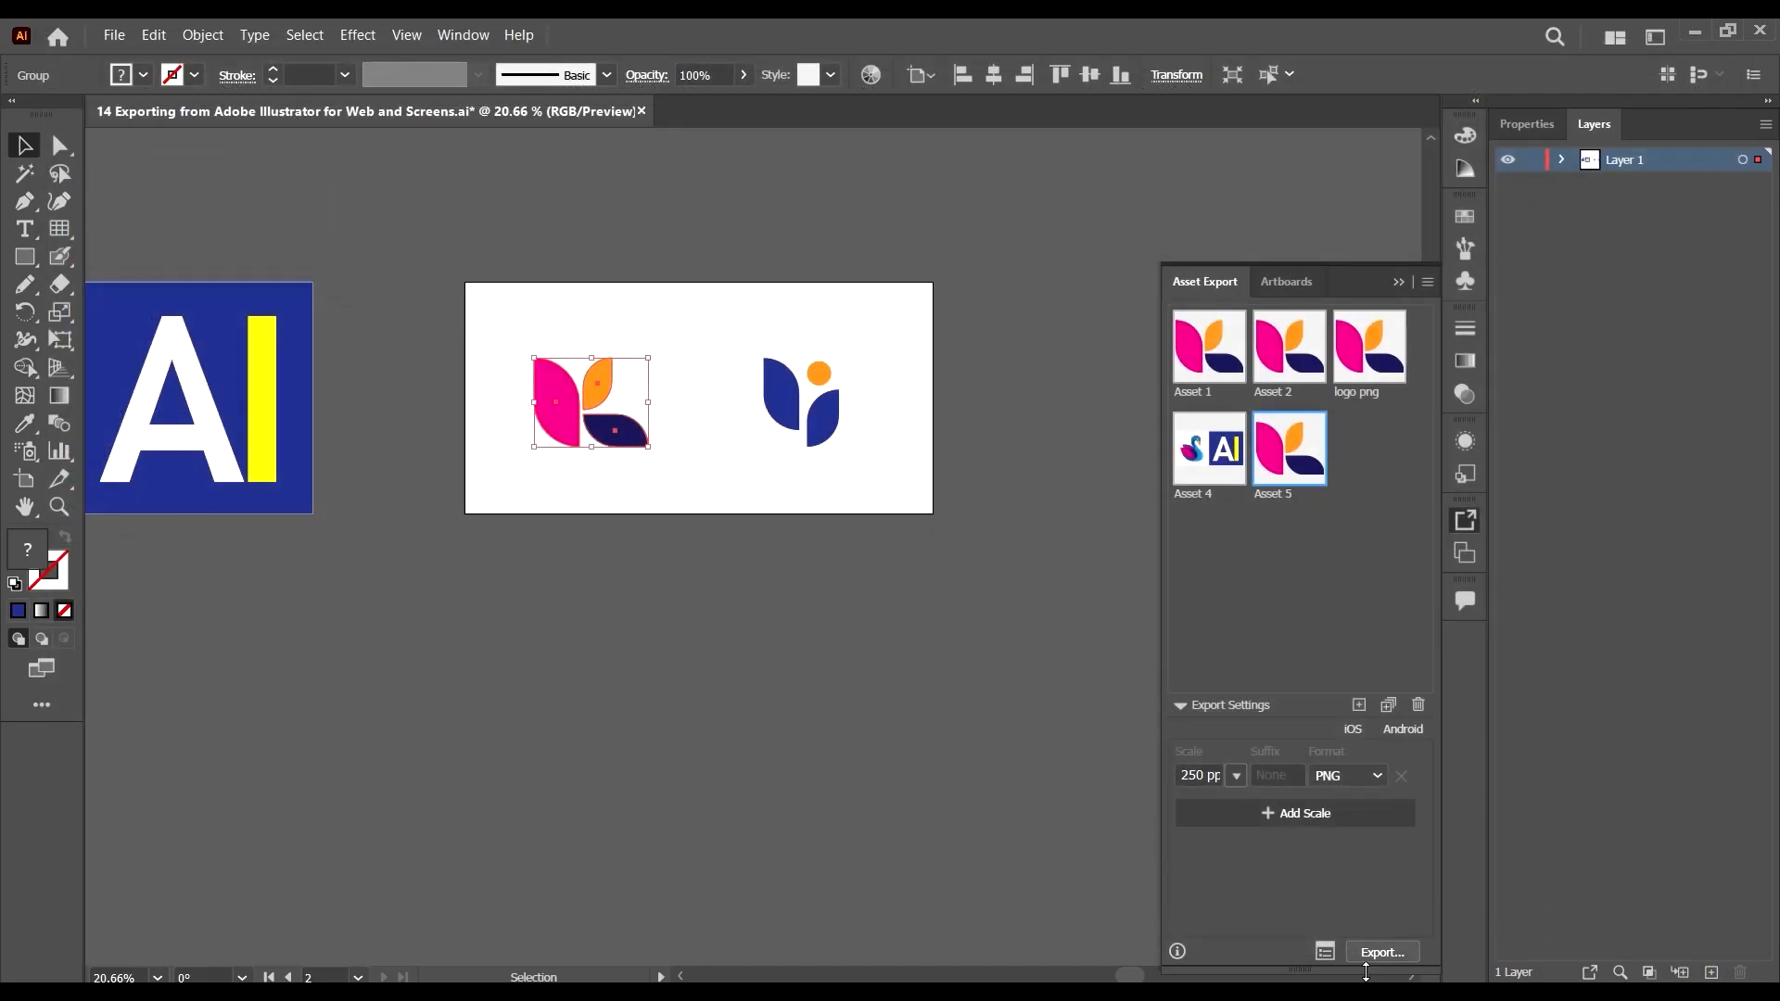
pyautogui.click(1381, 953)
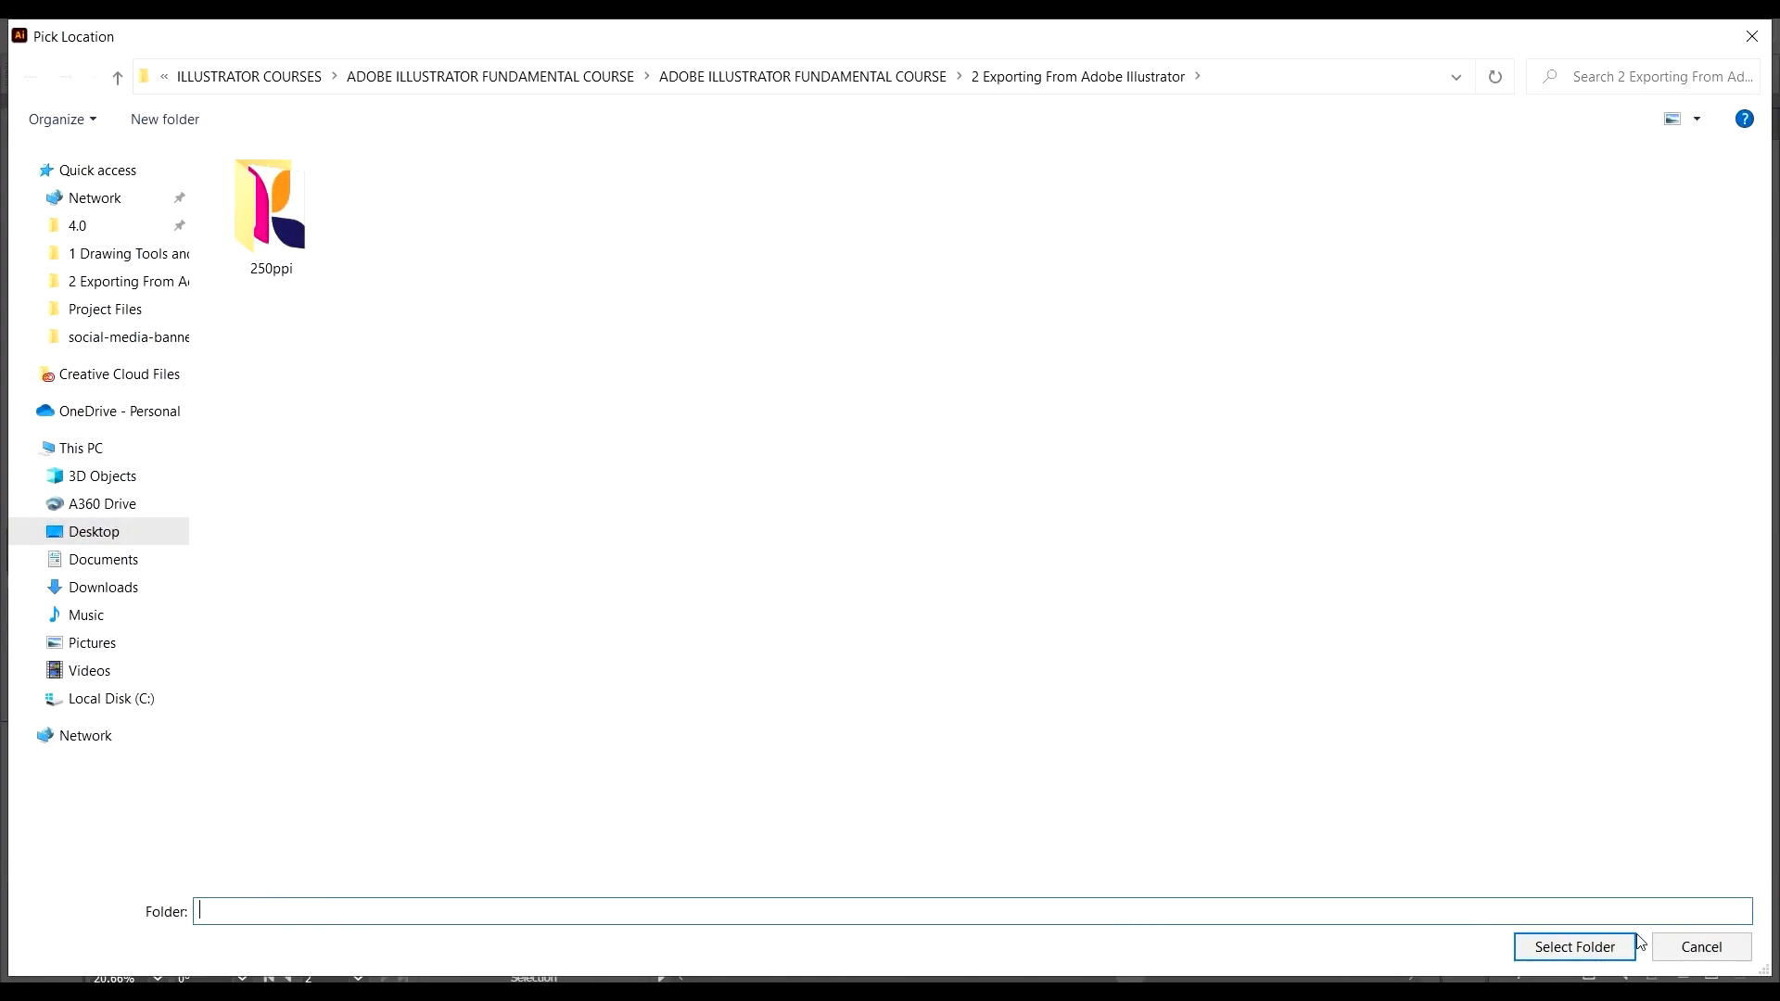
pyautogui.click(1576, 946)
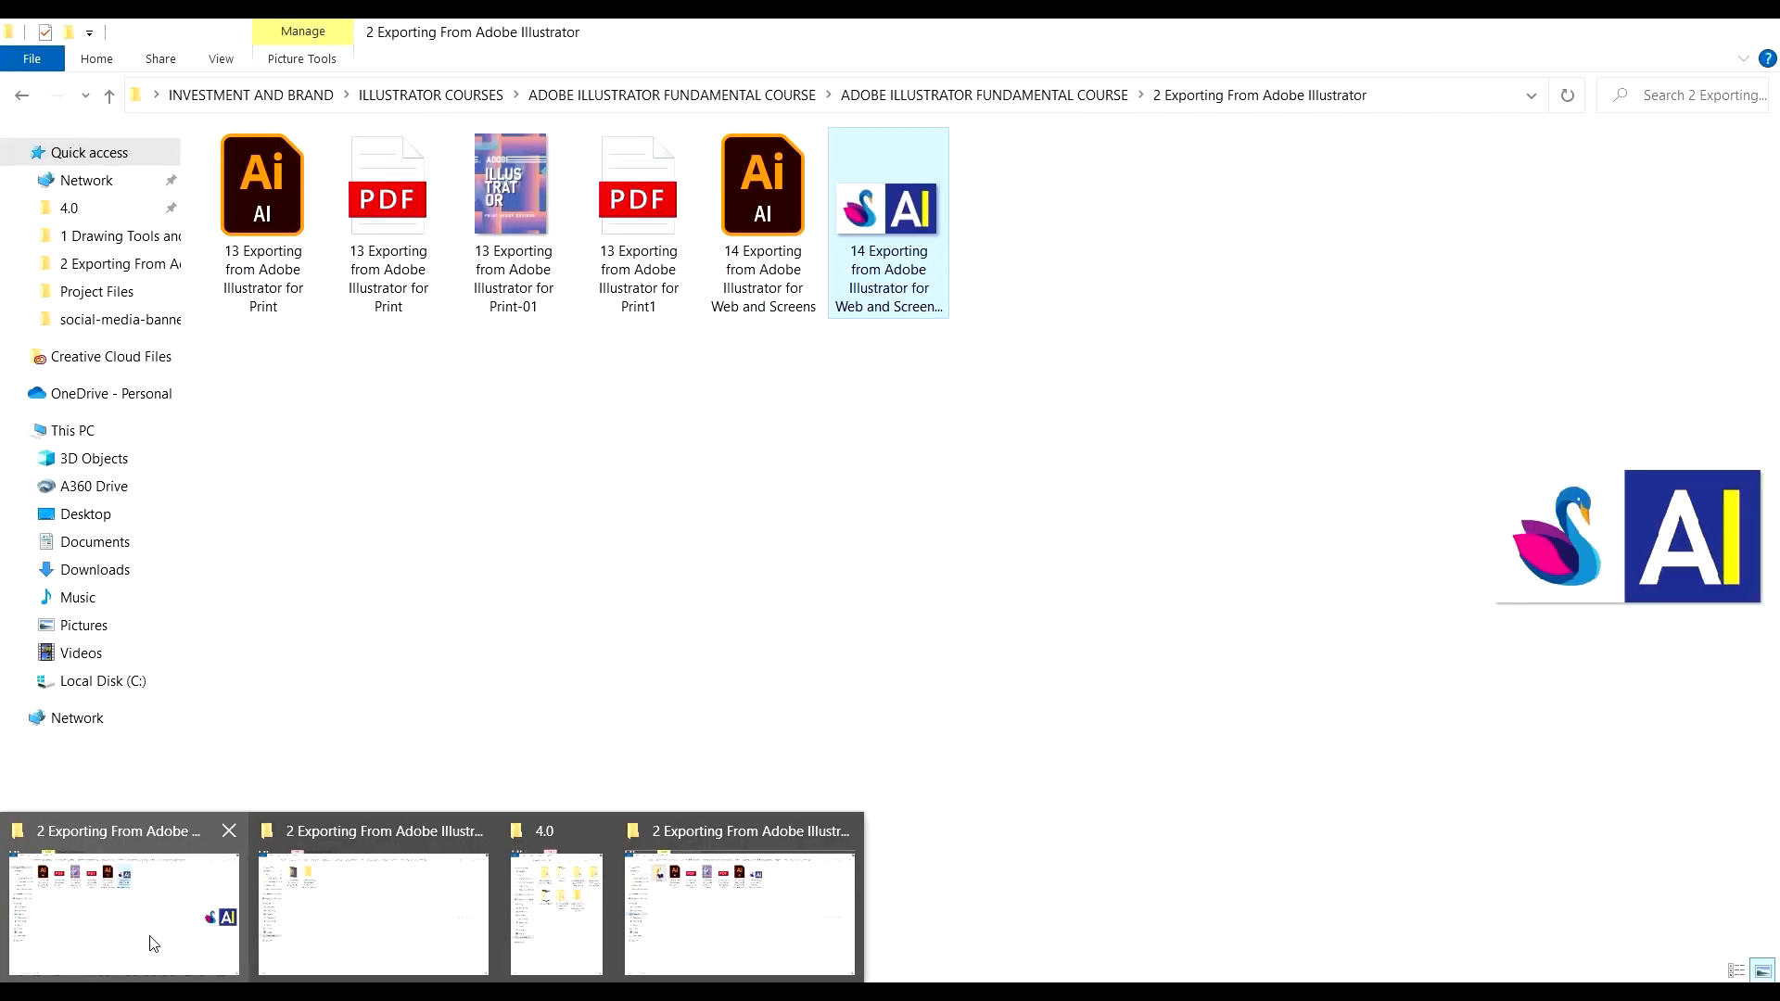
# Switch to File Explorer, refresh the export folder, check the contents of 250ppi, and return to Illustrator.
pyautogui.click(151, 941)
pyautogui.rightClick(1010, 478)
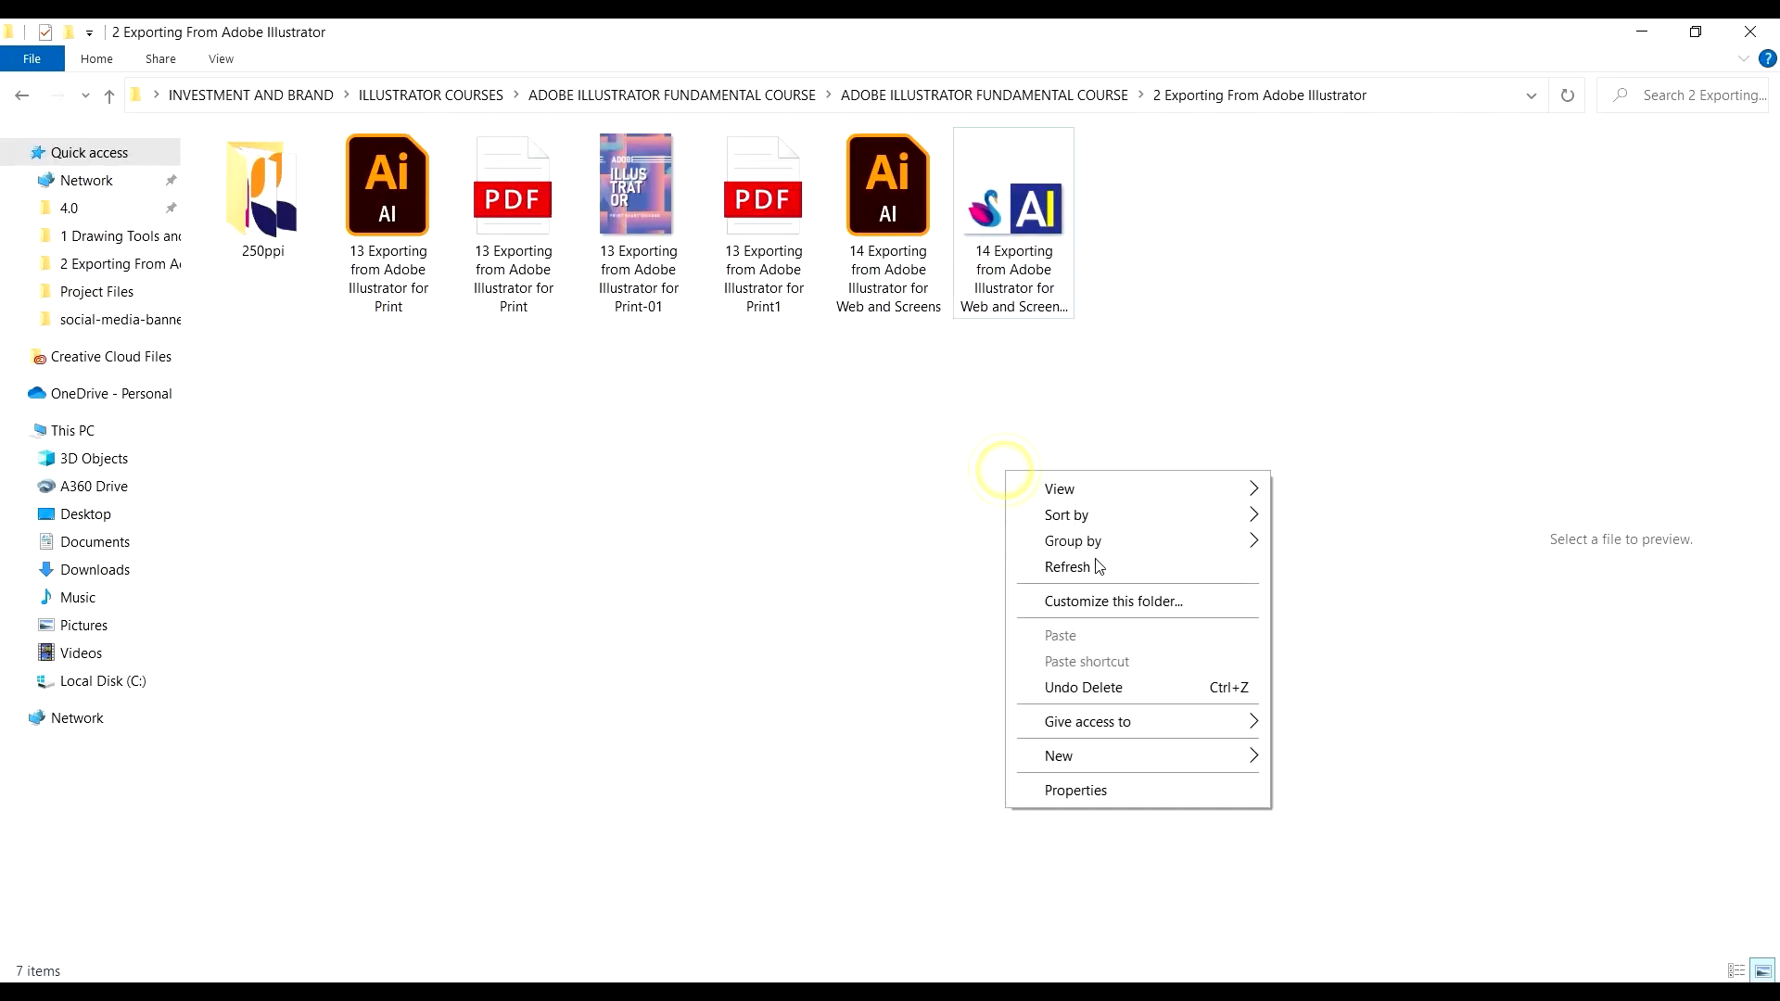
pyautogui.click(1093, 565)
pyautogui.doubleClick(287, 230)
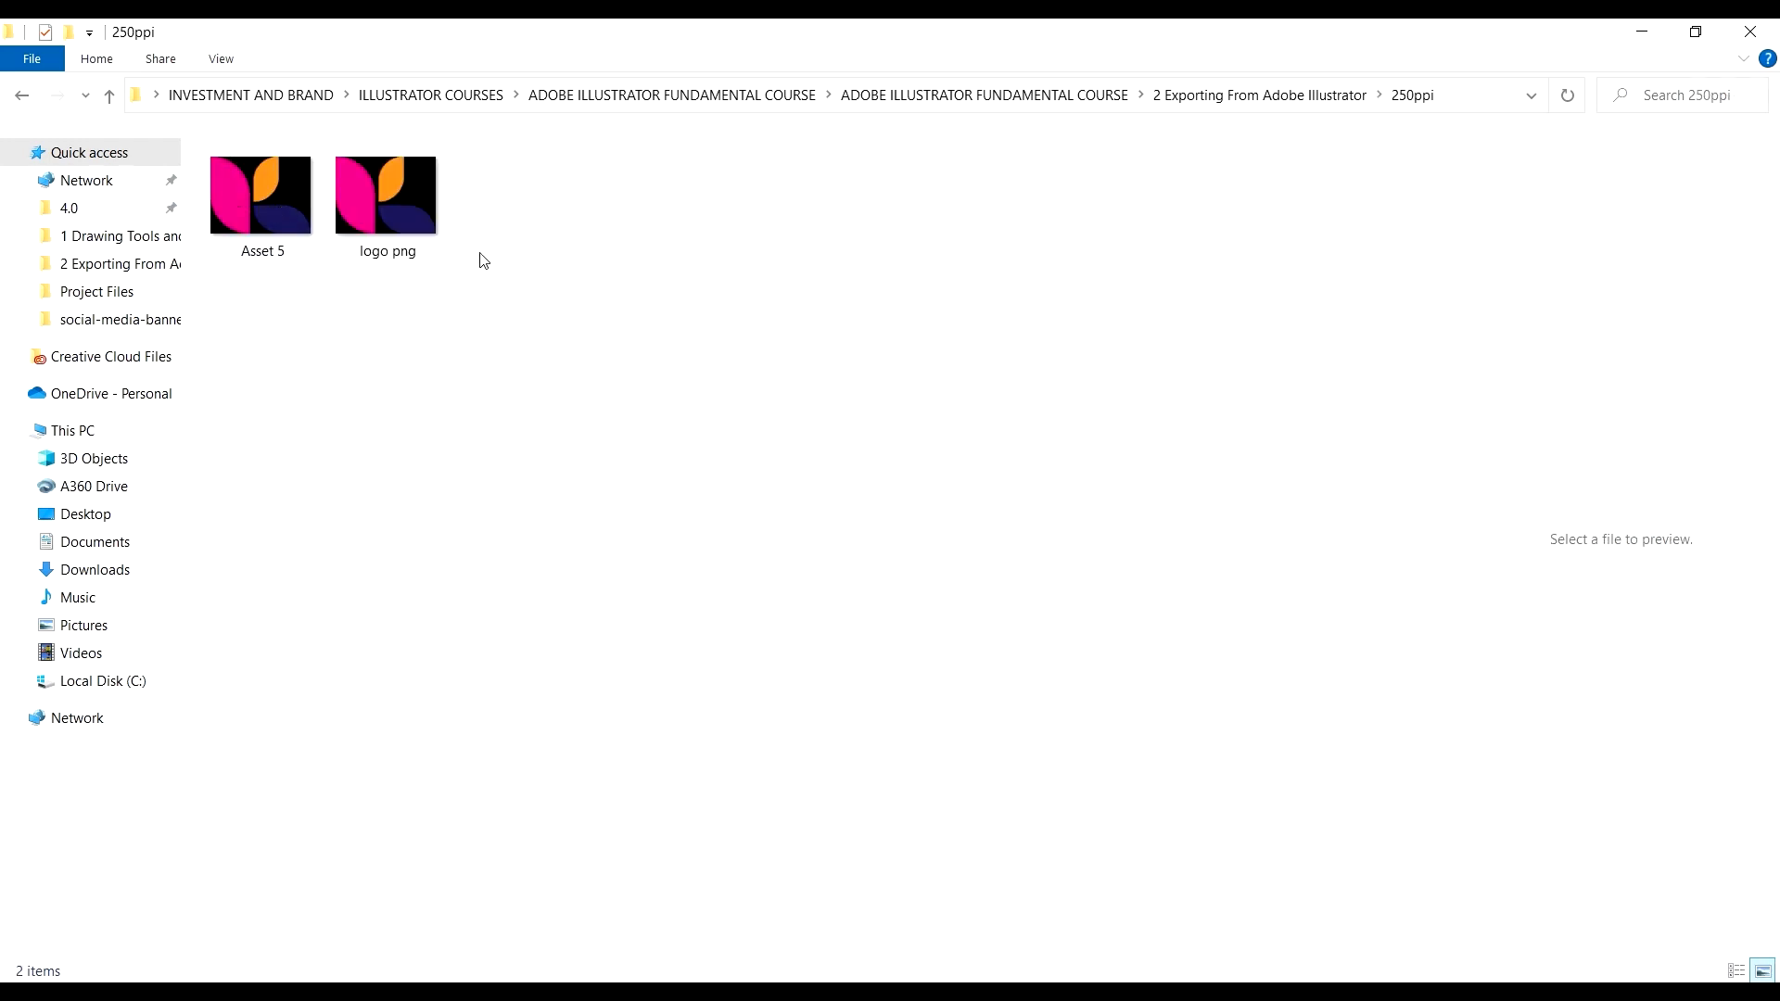
pyautogui.click(22, 96)
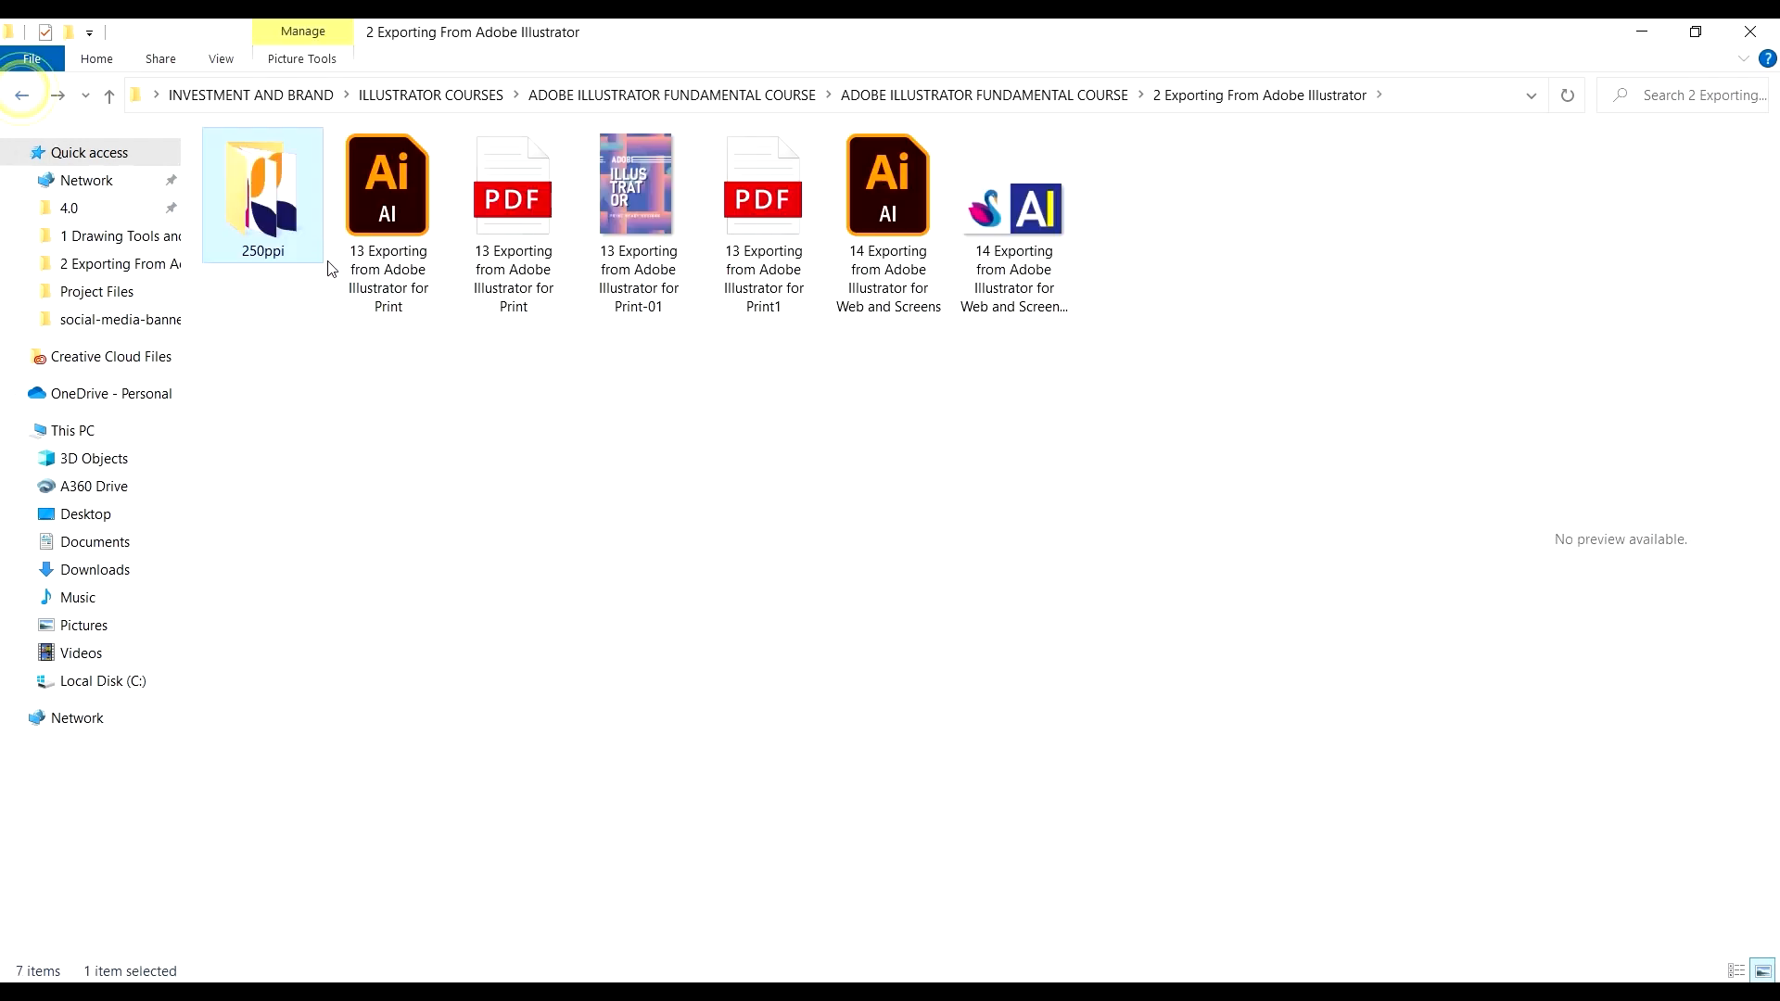
pyautogui.click(1642, 31)
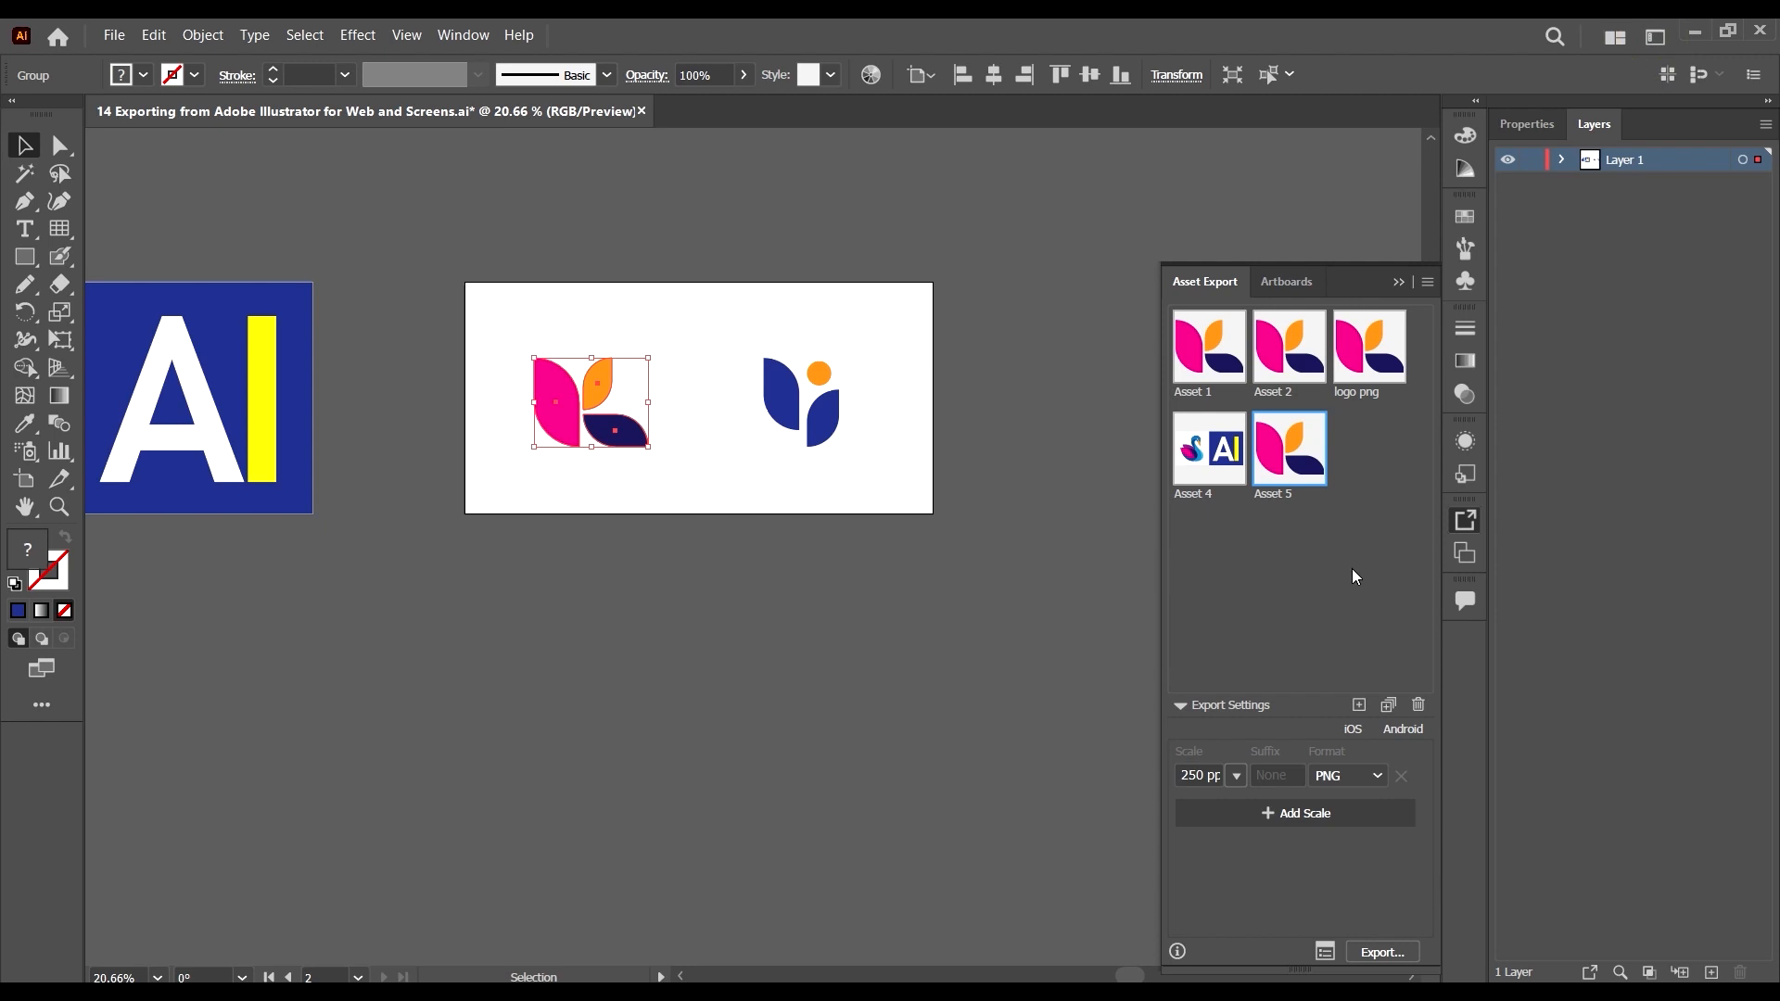
# Select all three pieces of the ungrouped blue-and-orange logo and add them to Asset Export as separate assets.
pyautogui.click(956, 620)
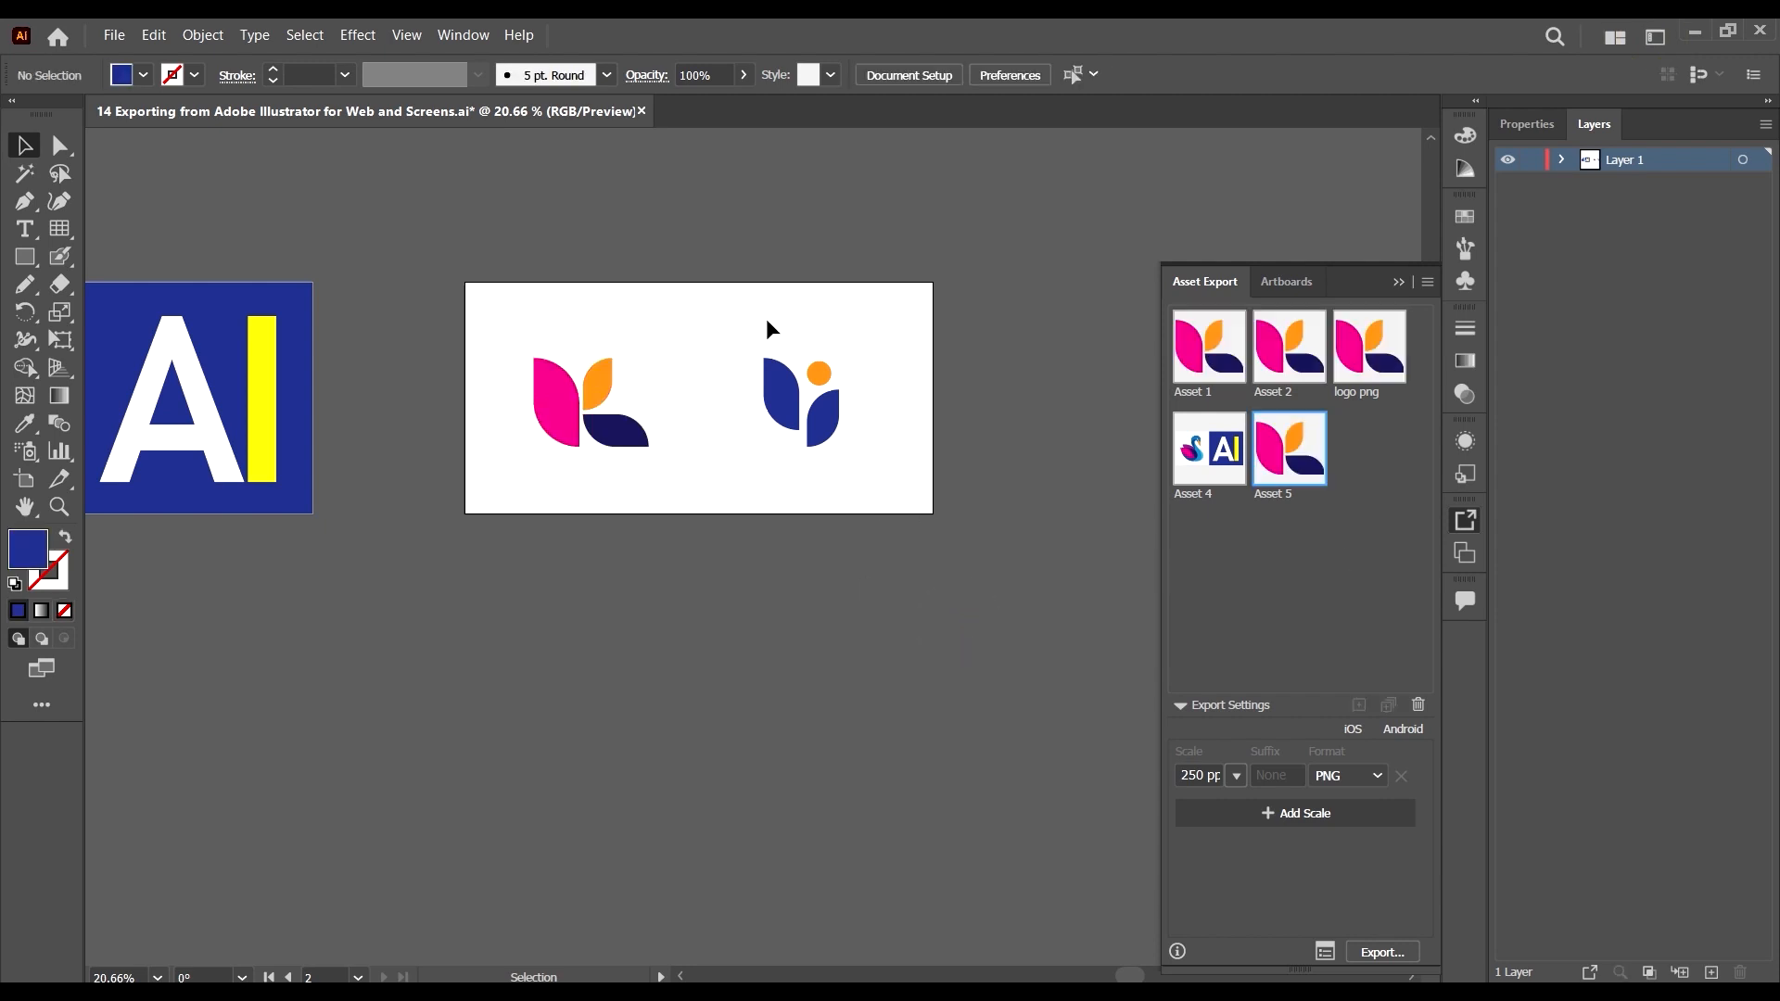
pyautogui.click(819, 416)
pyautogui.moveTo(943, 586); pyautogui.dragTo(732, 260)
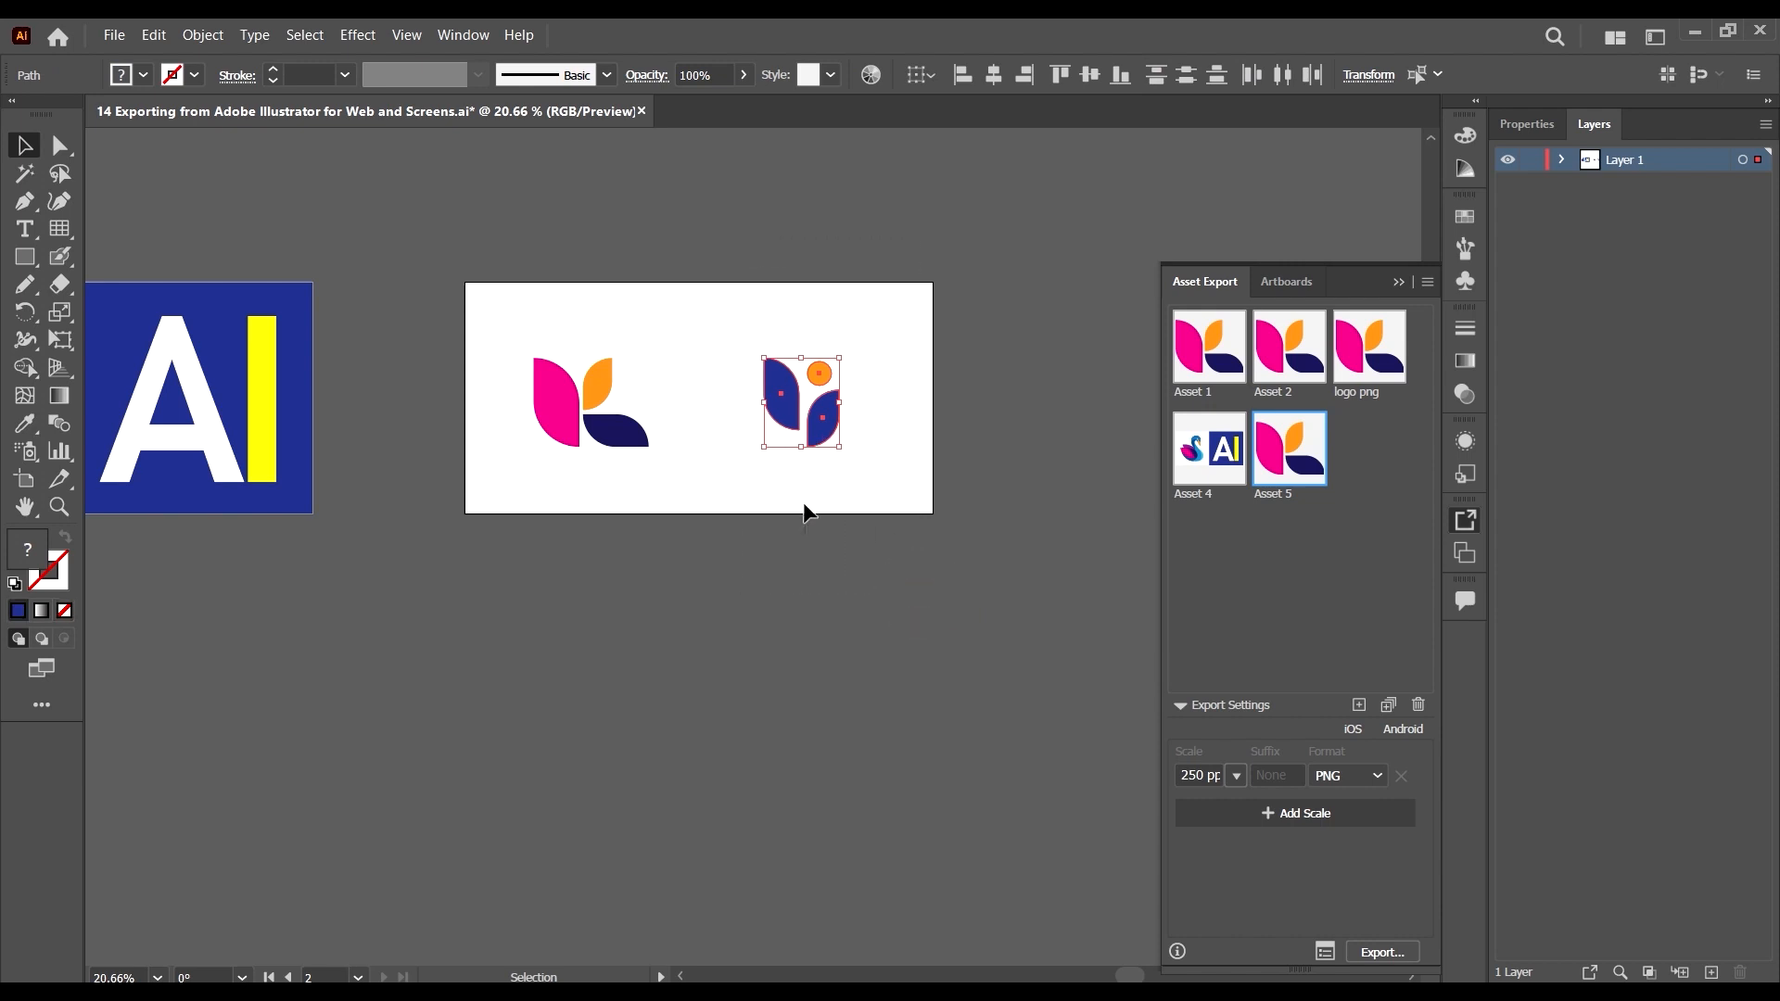
pyautogui.moveTo(778, 406); pyautogui.dragTo(1321, 584)
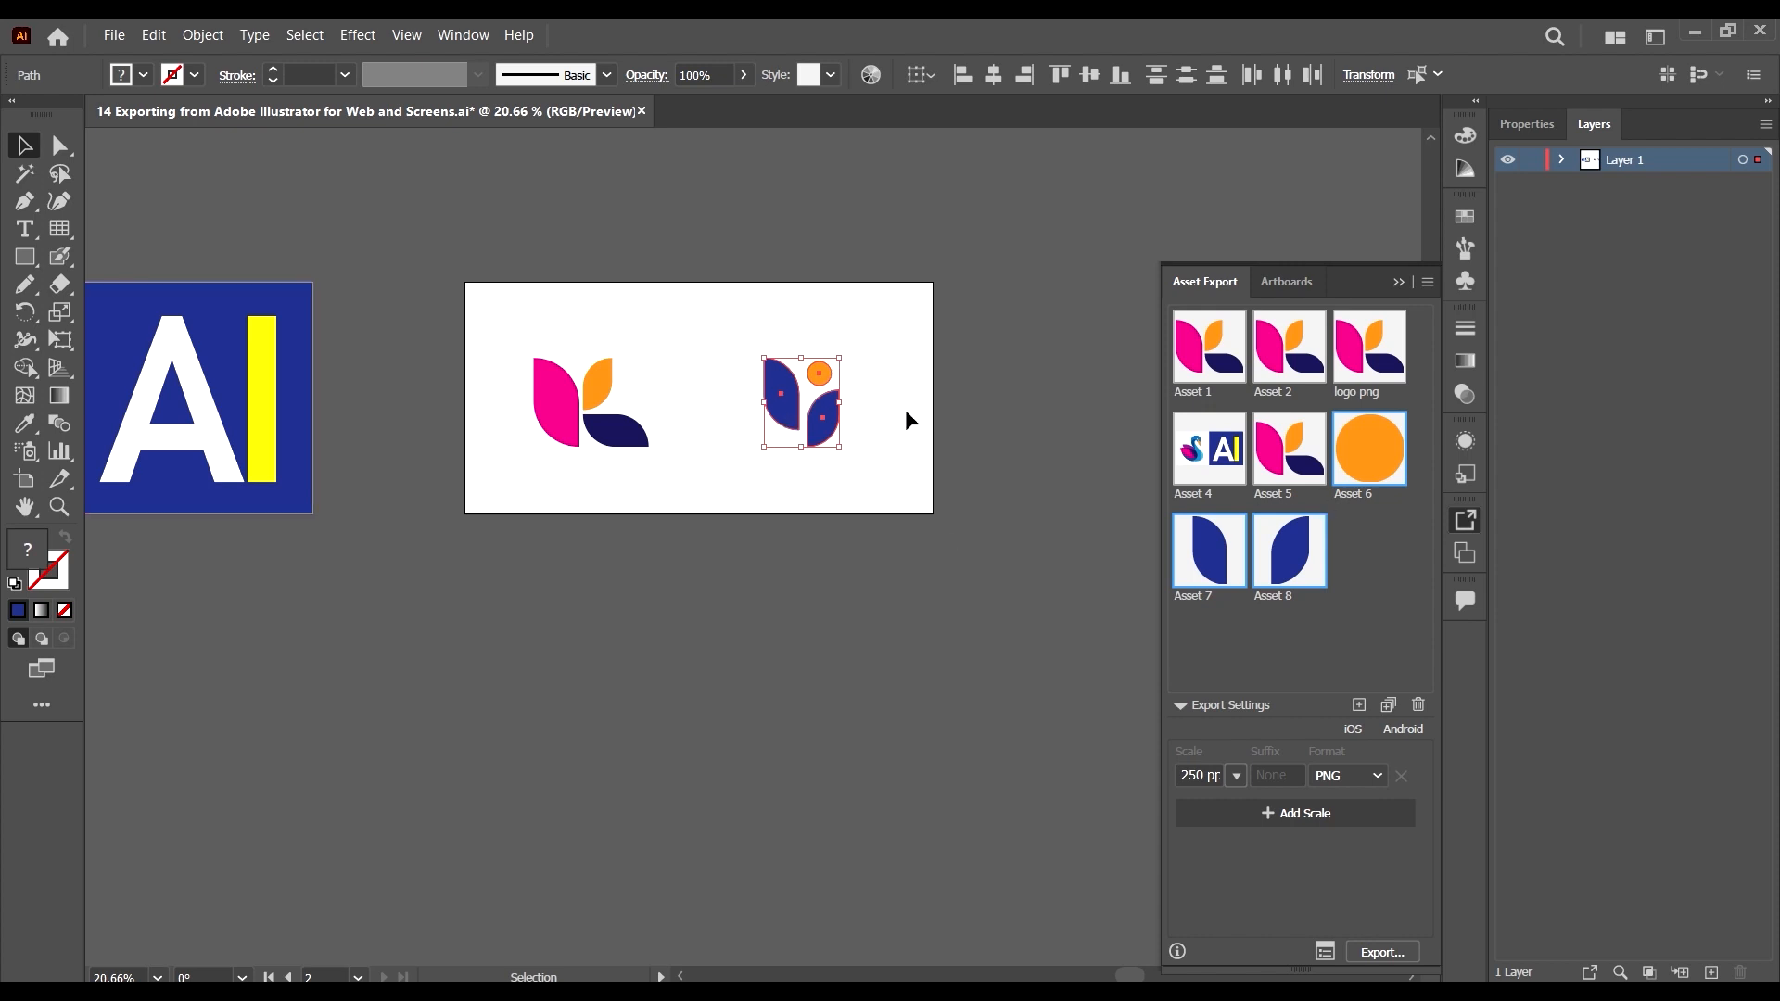
# Check the logo's orange circle, blue leaf and Asset 6 individually, and reselect all three logo pieces together.
pyautogui.click(921, 448)
pyautogui.click(819, 373)
pyautogui.click(825, 436)
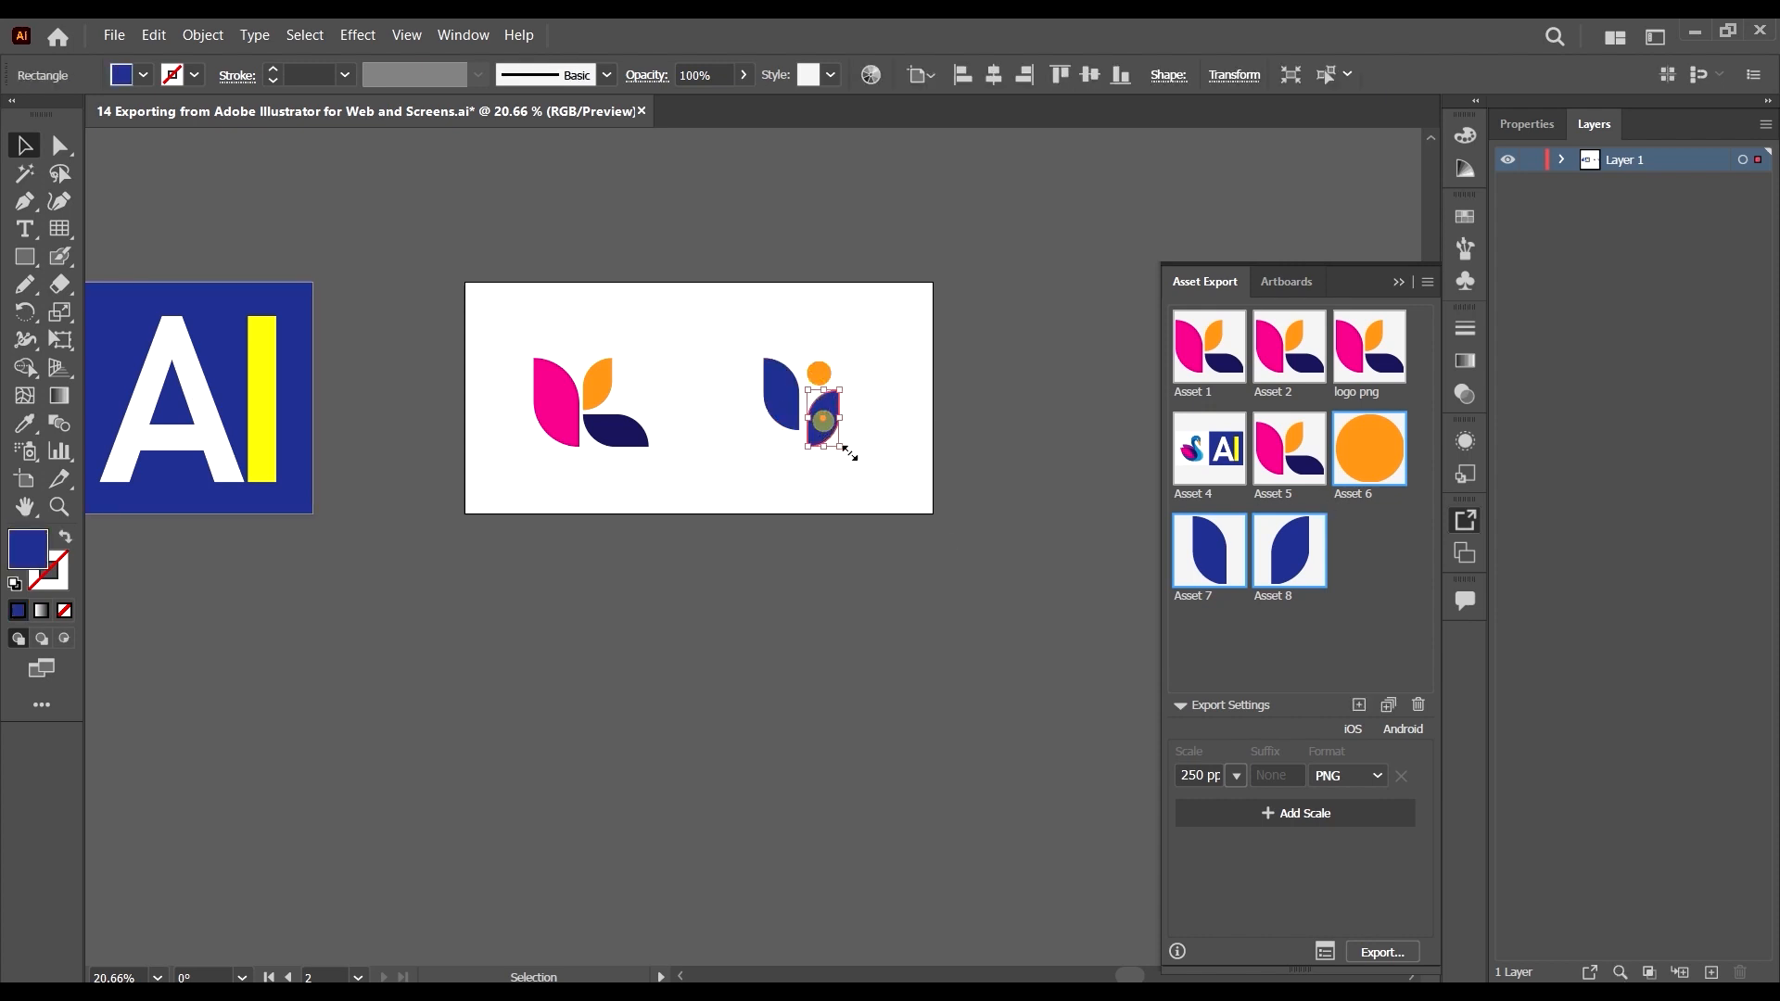
pyautogui.click(1372, 434)
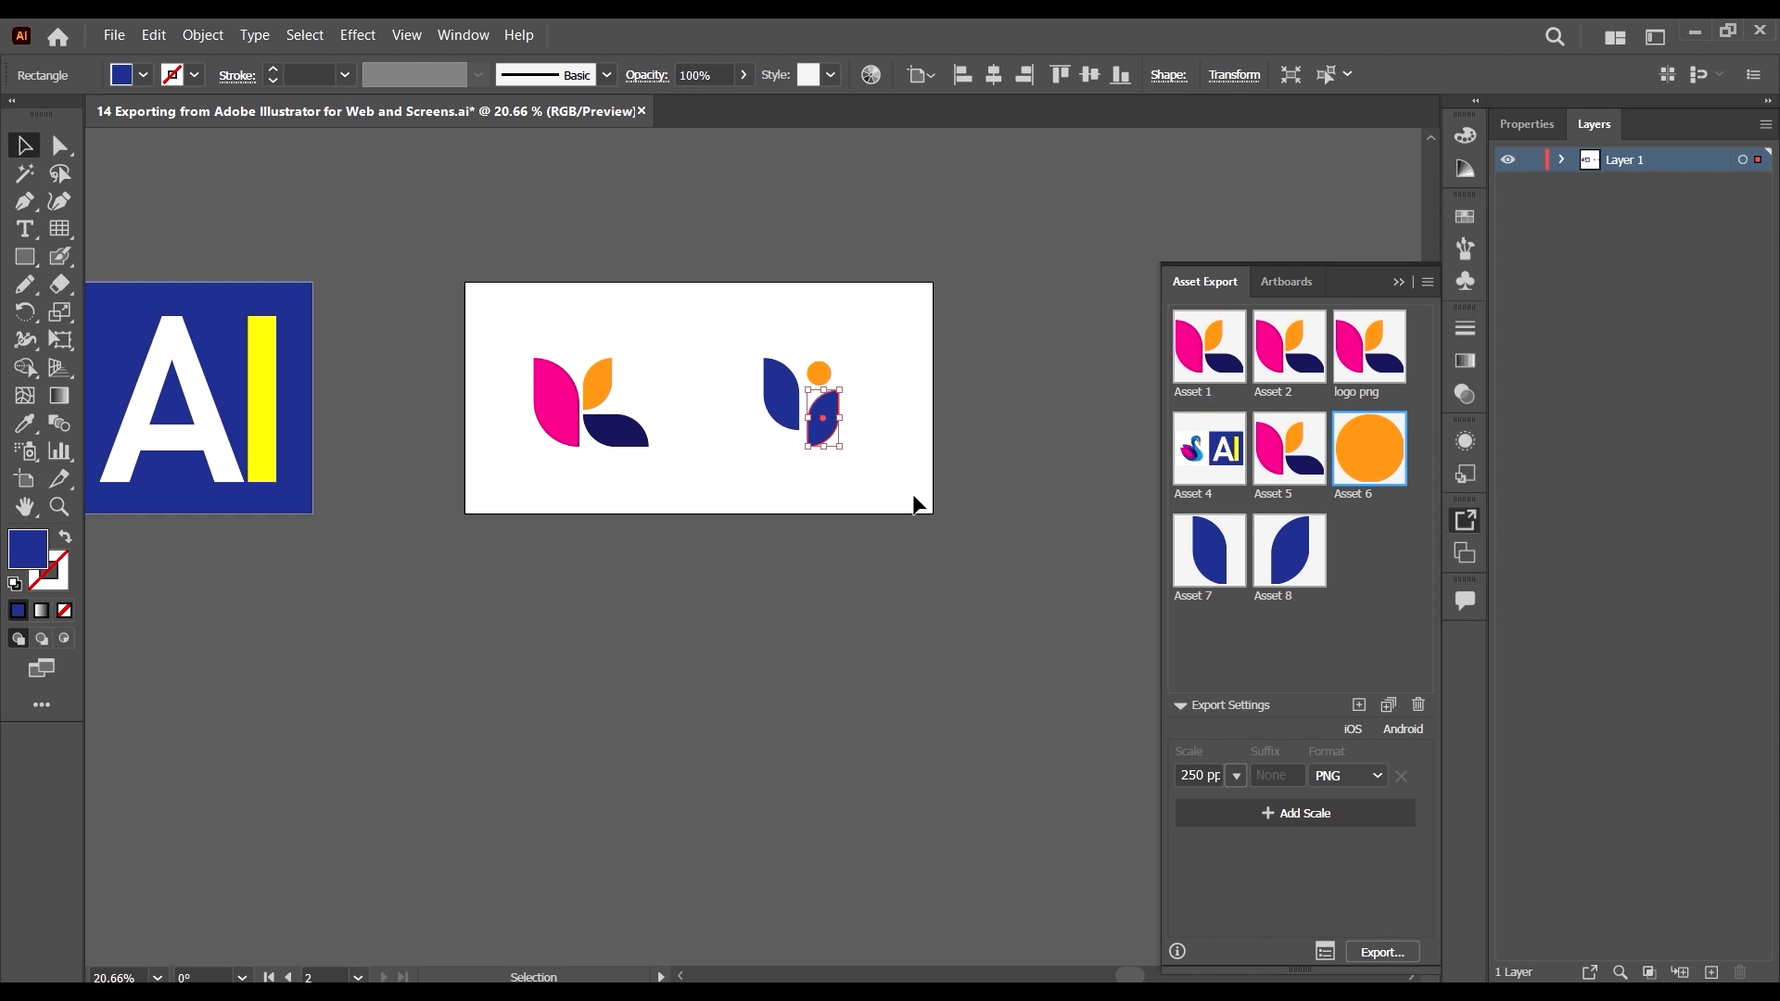
pyautogui.click(938, 537)
pyautogui.moveTo(777, 327); pyautogui.dragTo(1085, 499)
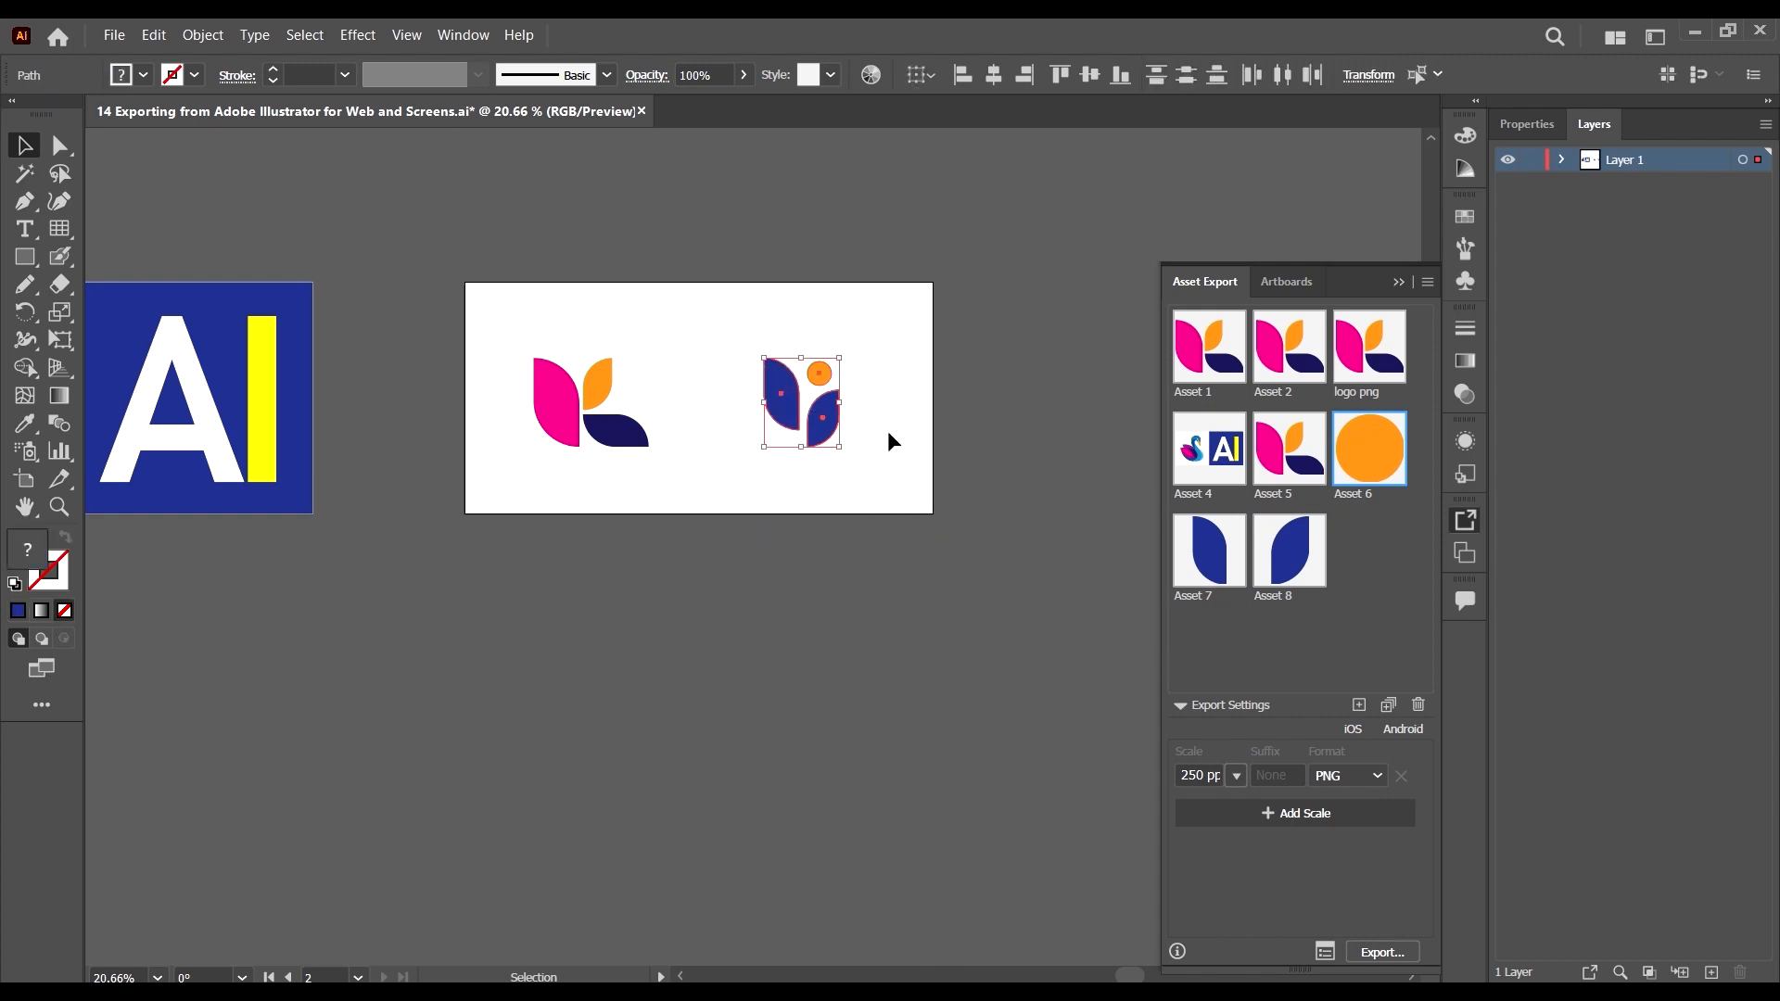